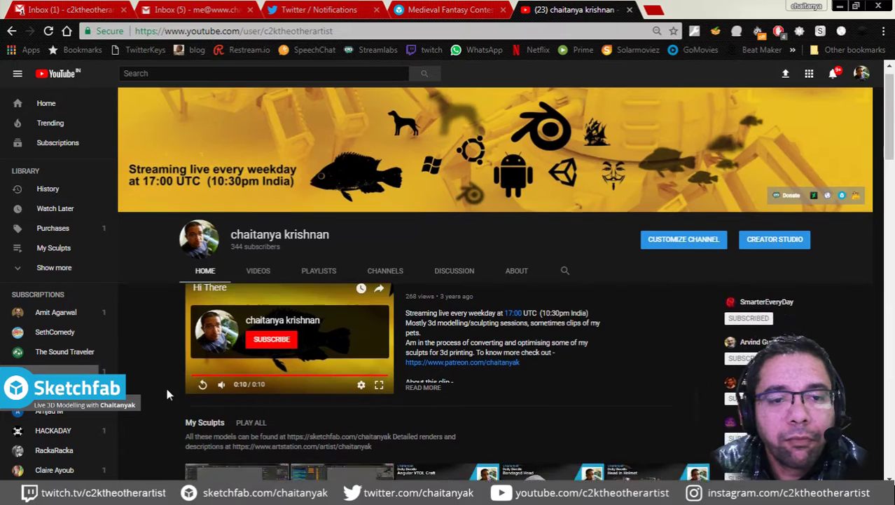
Step: Open the live Daily Doodle stream, pop its chat into a separate window, and close the stream tab
scroll(167, 388, "down", 2)
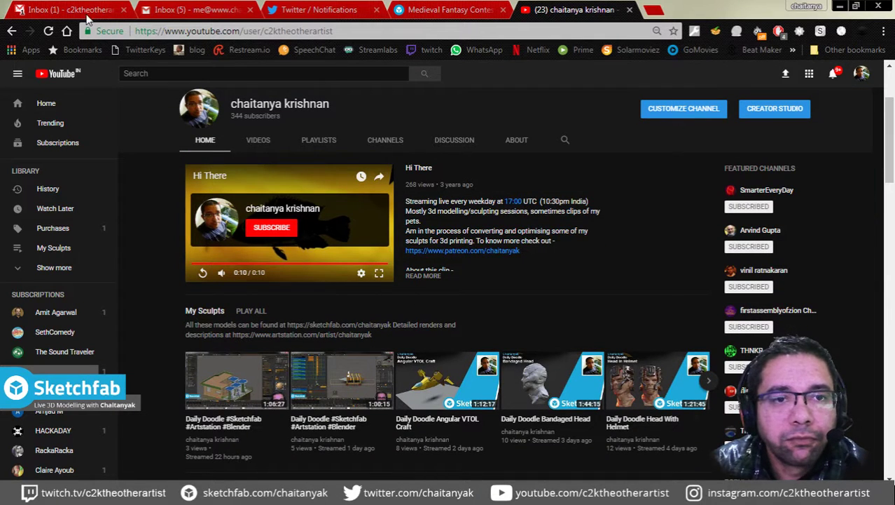
left_click(48, 31)
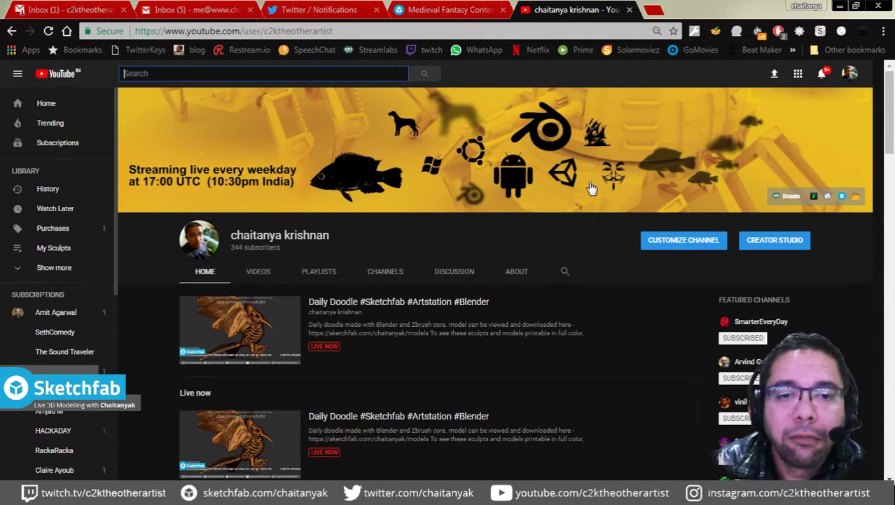
left_click(432, 309)
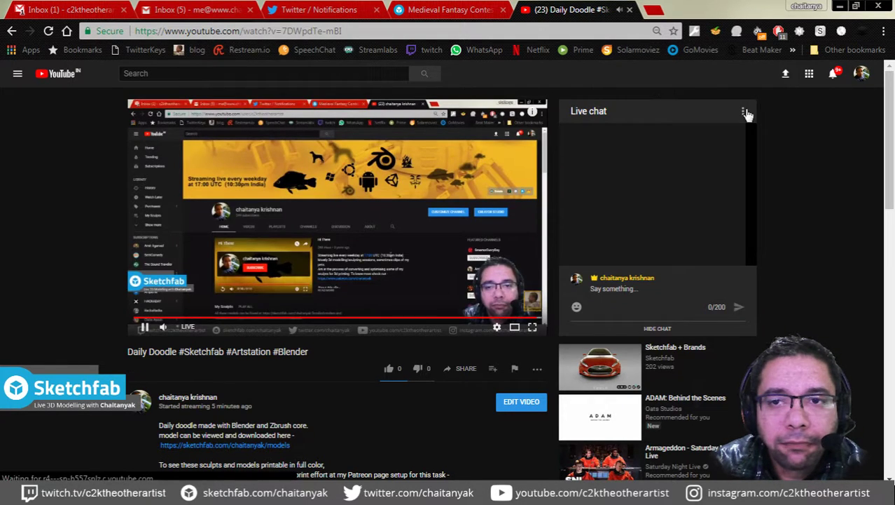
left_click(744, 111)
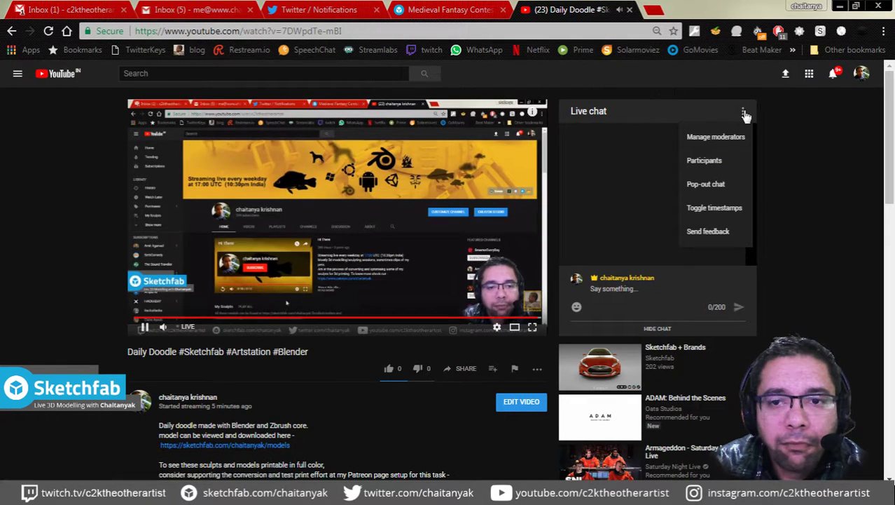
left_click(706, 184)
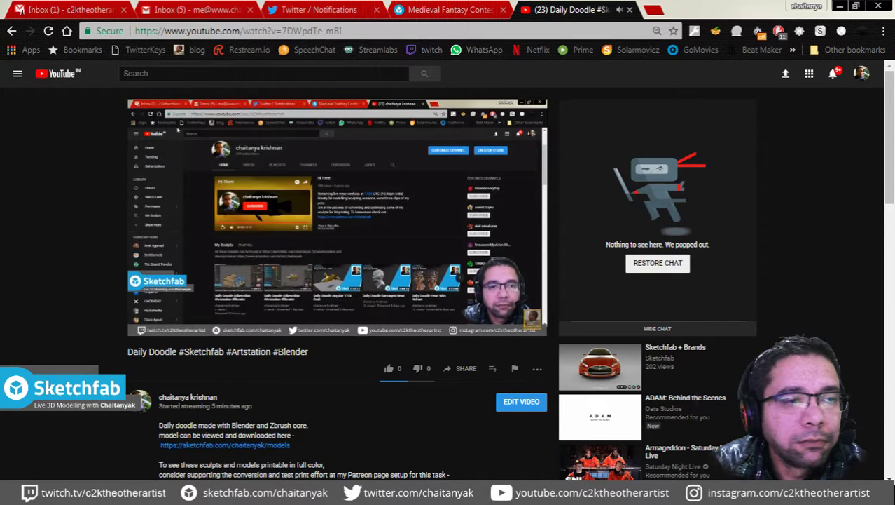
left_click(630, 10)
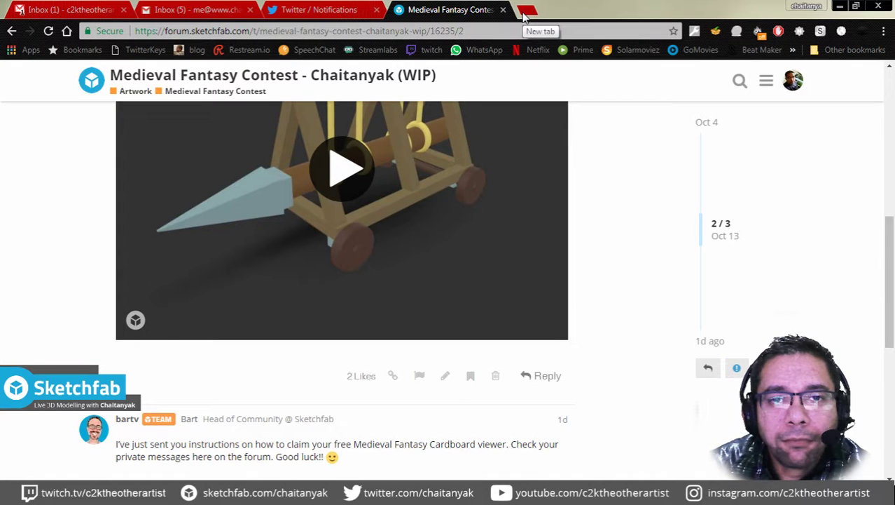
Step: Scroll back to the thread's opening post and select the word 'Catapult'
scroll(604, 223, "up", 2)
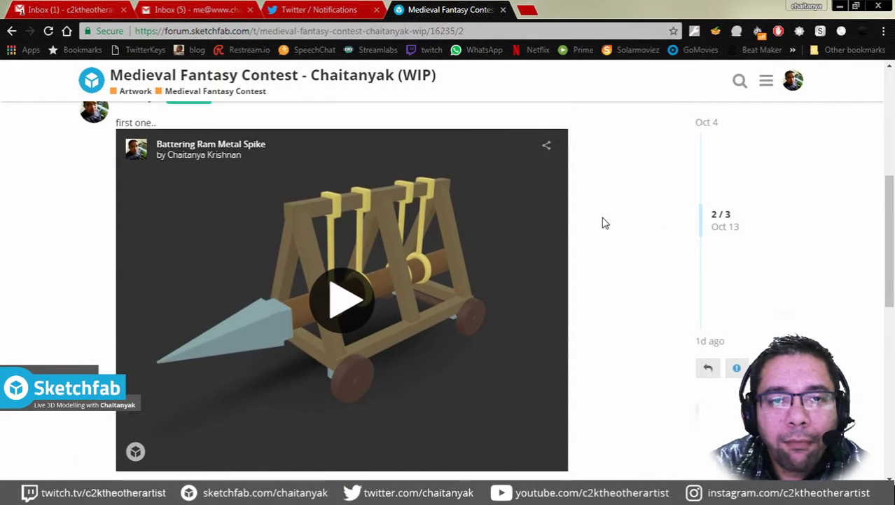
scroll(605, 223, "up", 2)
scroll(604, 222, "up", 2)
scroll(603, 223, "up", 1)
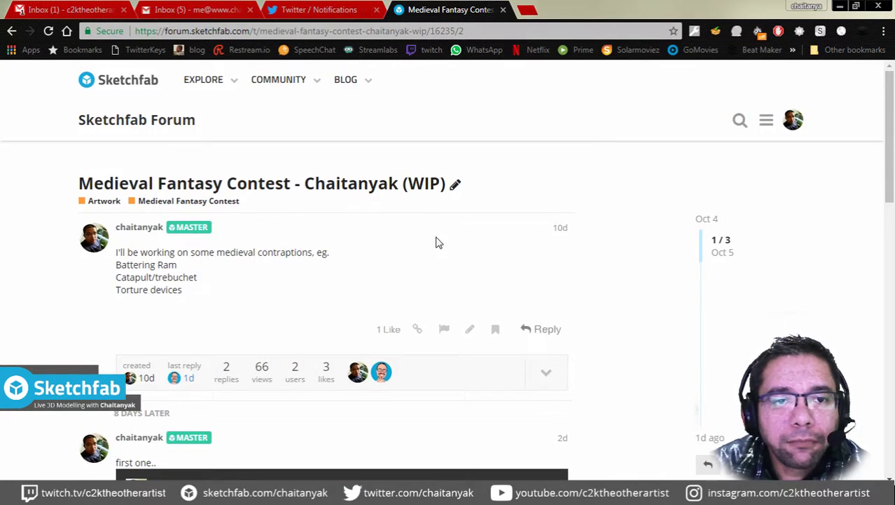
double_click(133, 278)
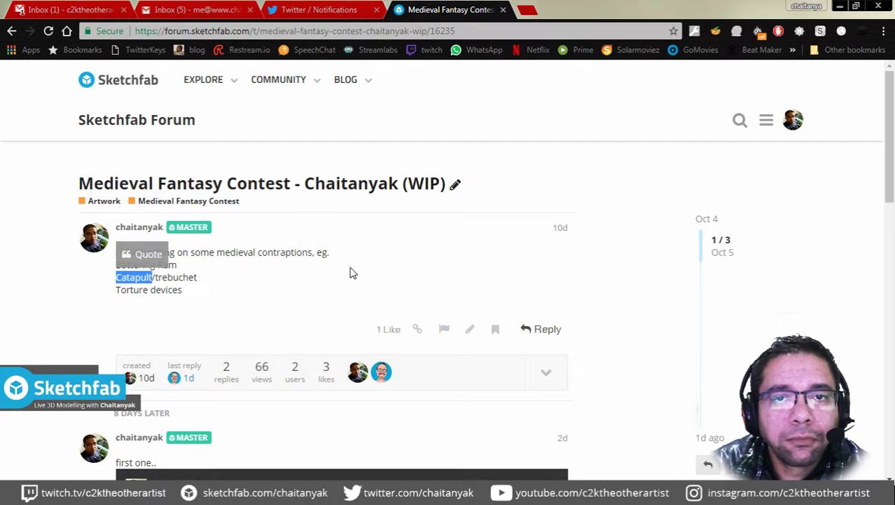
Step: Search Google for 'catapult' in a new tab and browse the image results
left_click(528, 12)
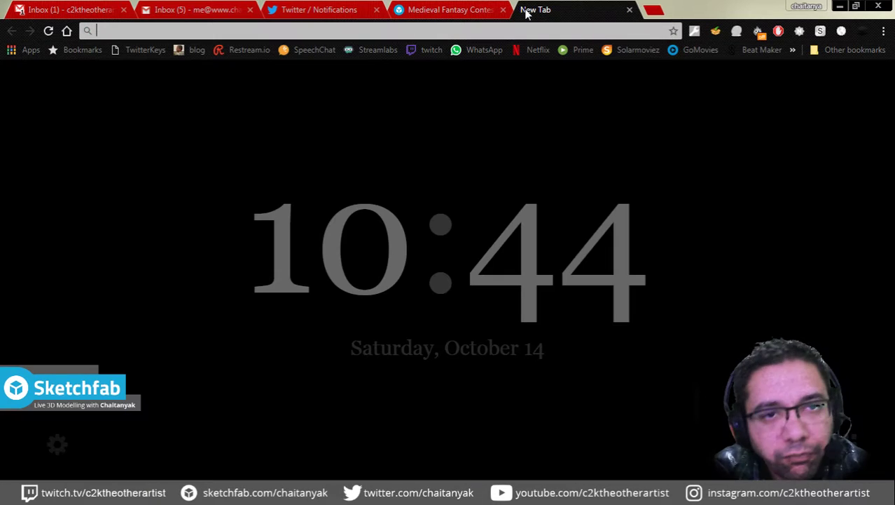
type("catapult")
key("Return")
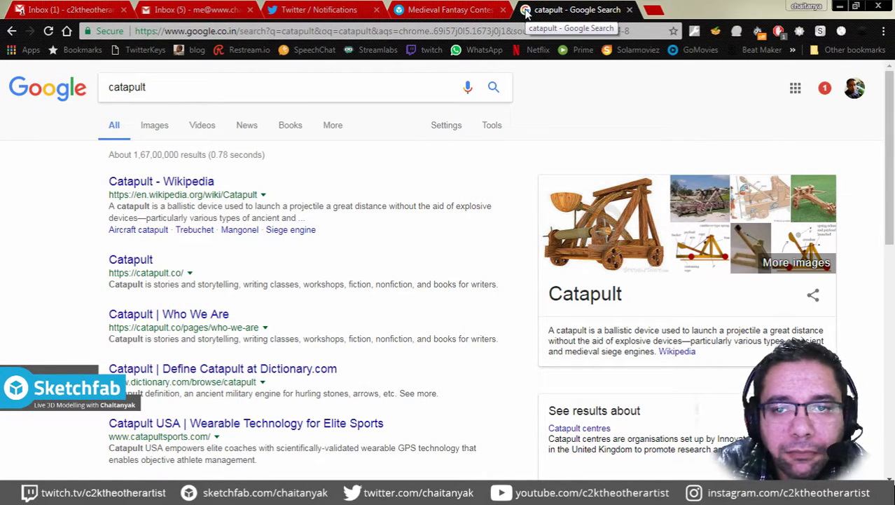
left_click(160, 132)
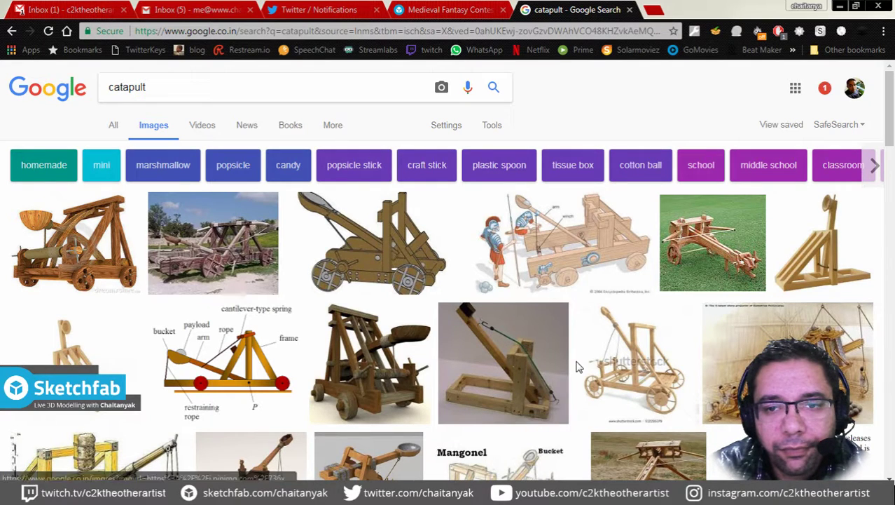
scroll(576, 365, "down", 2)
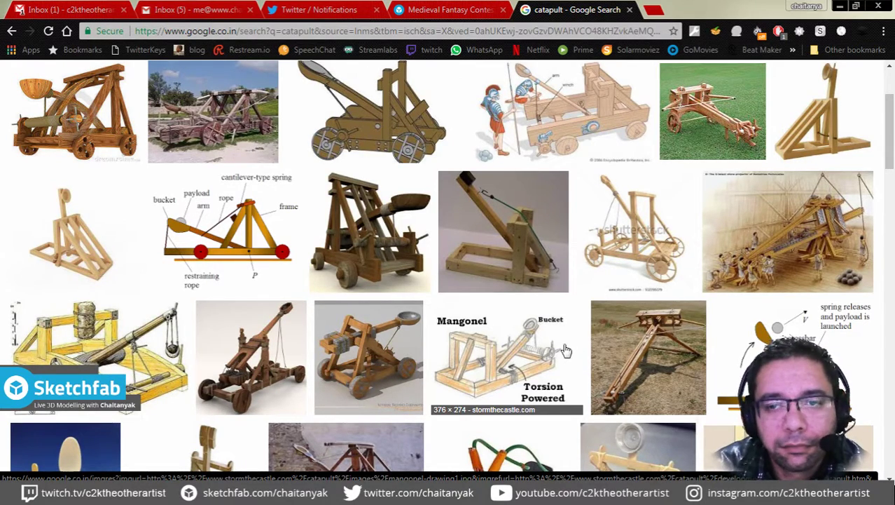
scroll(477, 323, "up", 2)
left_click(190, 68)
Step: Search images for 'medievel catapult' and scroll through the results
key("Home")
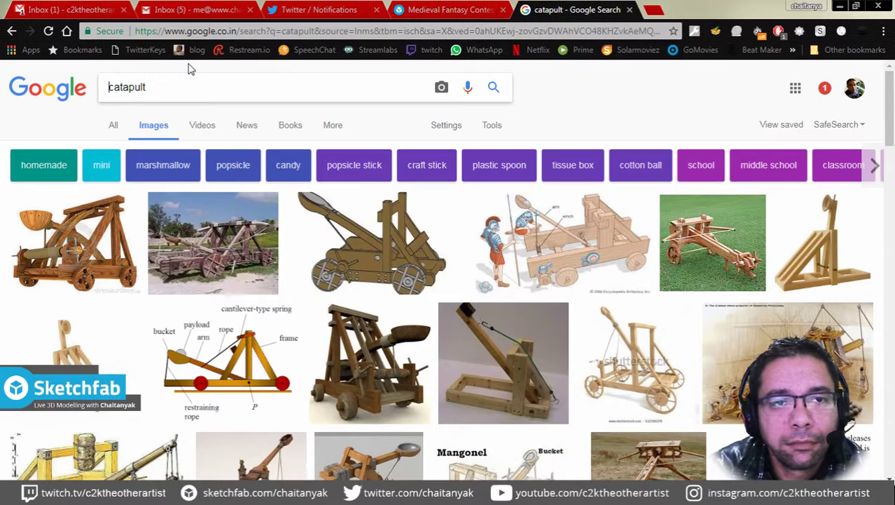
type("mediev")
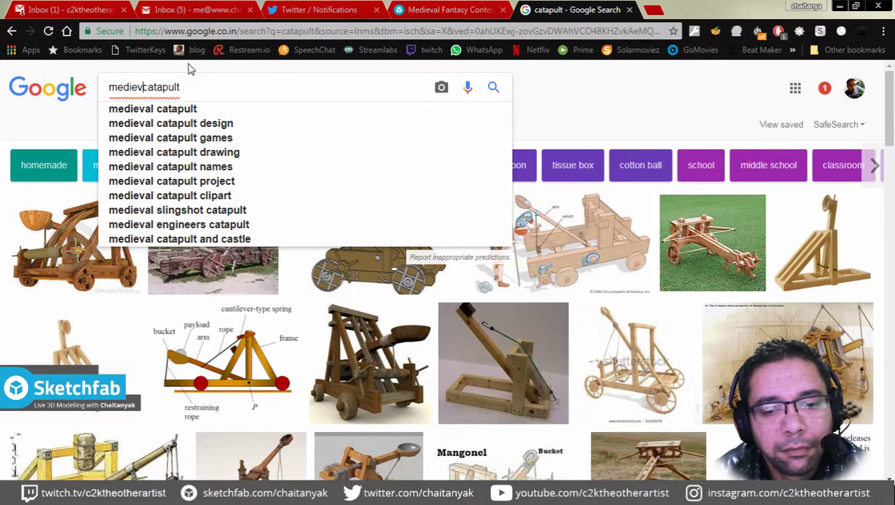
type("el")
key("Return")
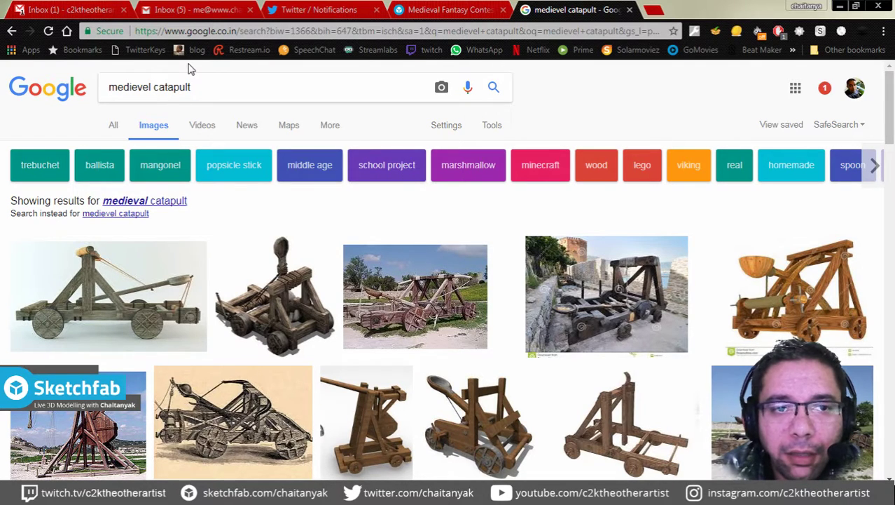
scroll(223, 223, "down", 3)
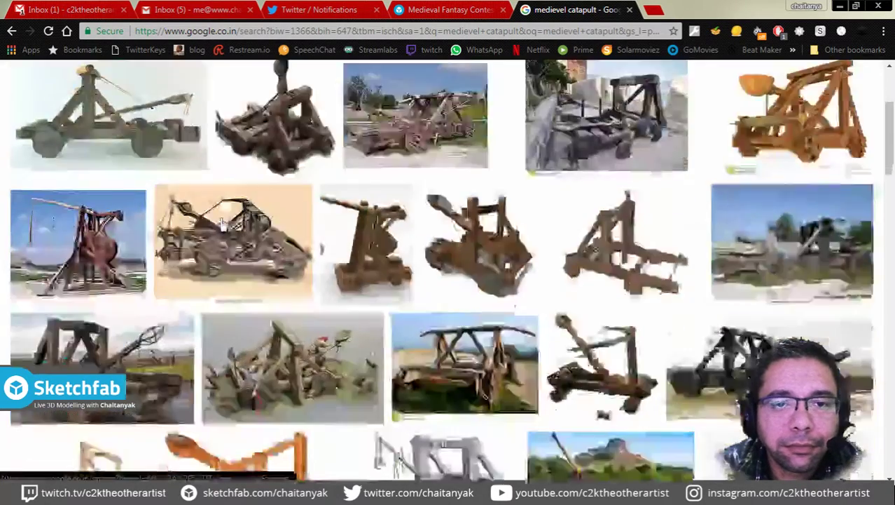
scroll(223, 223, "down", 1)
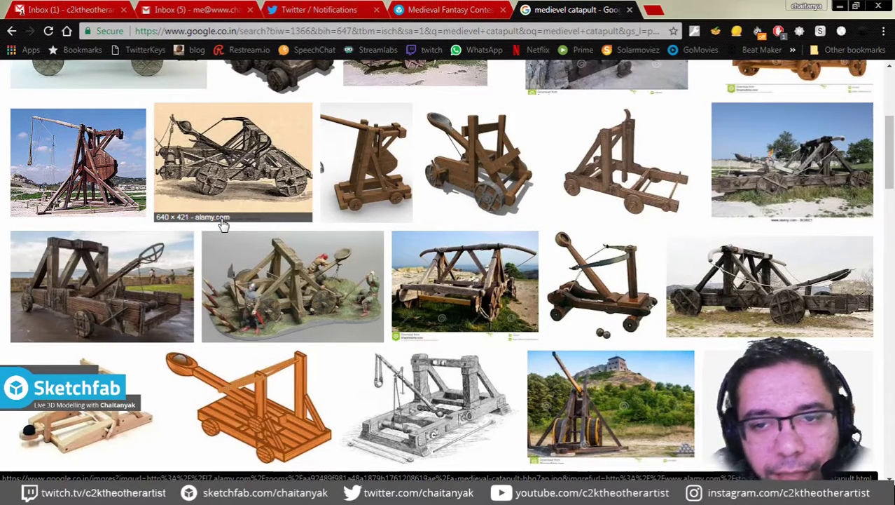
scroll(224, 219, "down", 1)
scroll(224, 219, "down", 1)
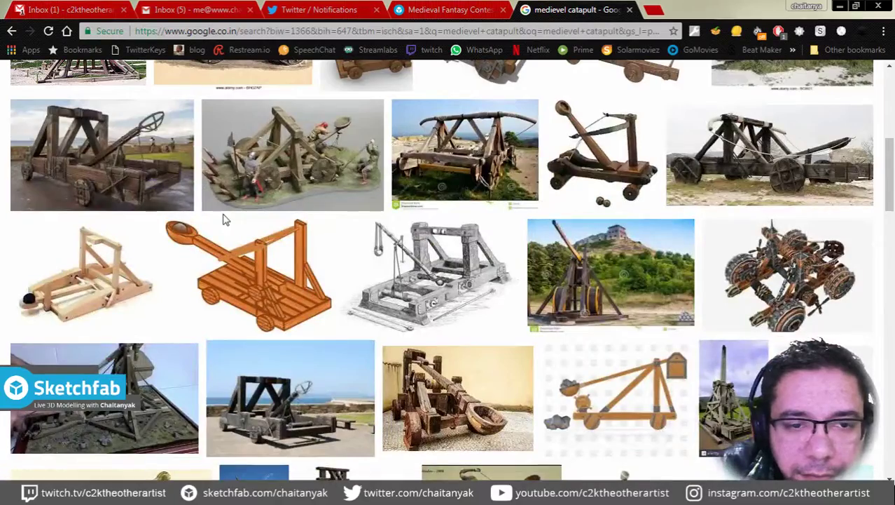
scroll(225, 219, "down", 2)
scroll(224, 219, "down", 1)
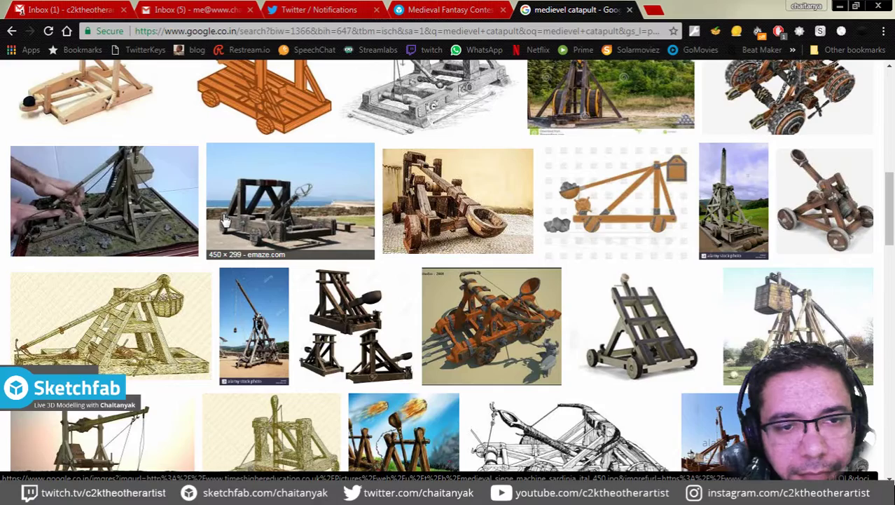
scroll(224, 220, "down", 2)
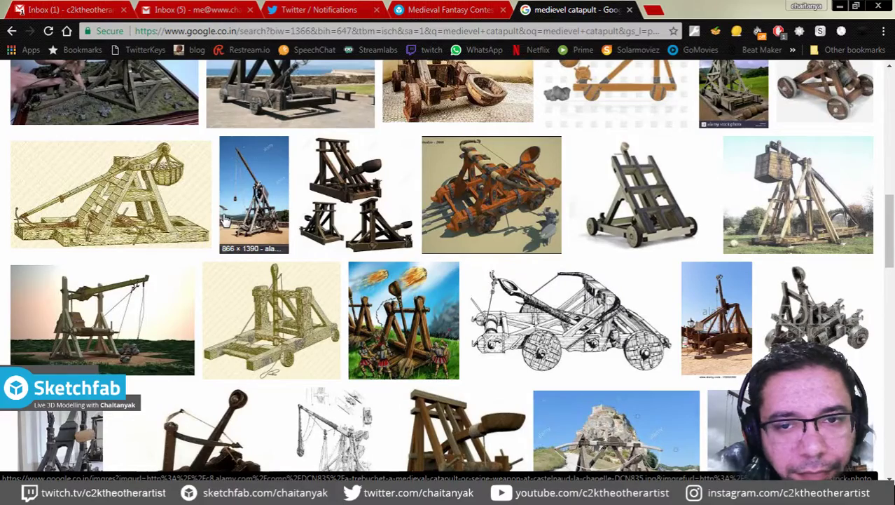
Step: Remove 'medievel' from the query to return to plain 'catapult' image results
scroll(224, 220, "up", 2)
scroll(224, 220, "up", 3)
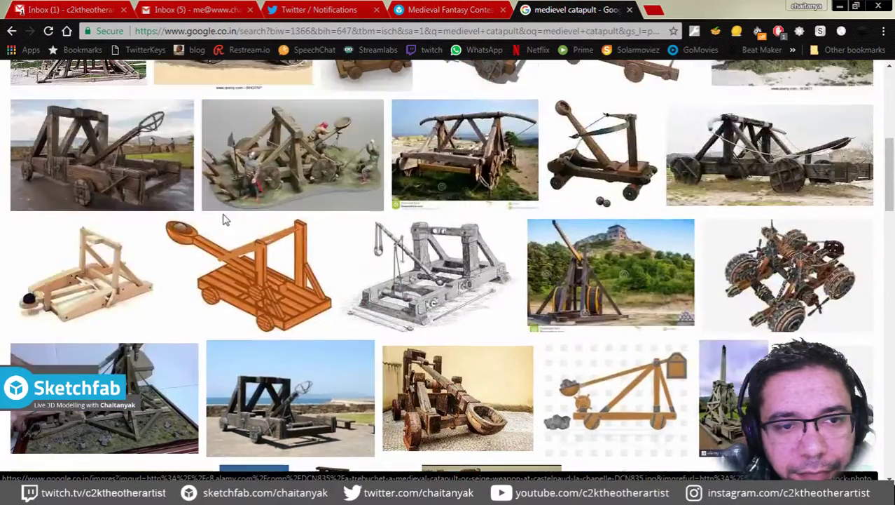
scroll(224, 220, "up", 3)
scroll(160, 128, "up", 3)
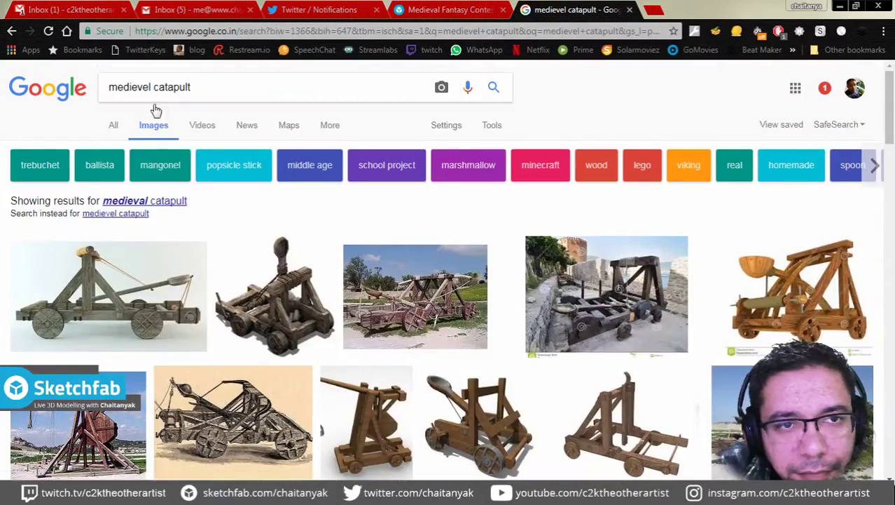
double_click(133, 88)
key("BackSpace")
key("Return")
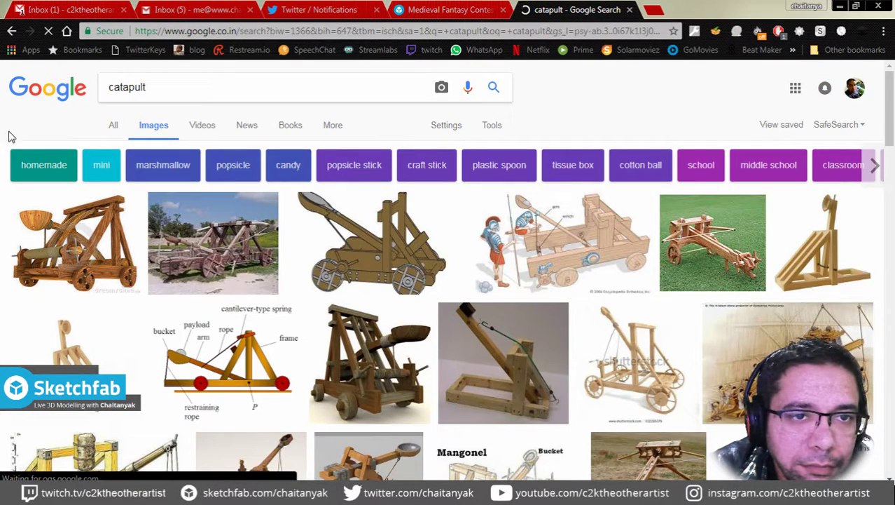
left_click(113, 127)
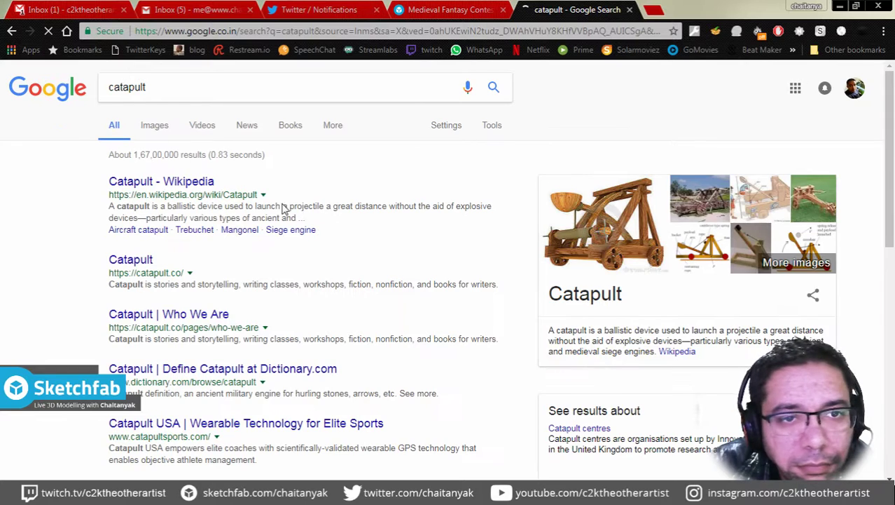
left_click(205, 184)
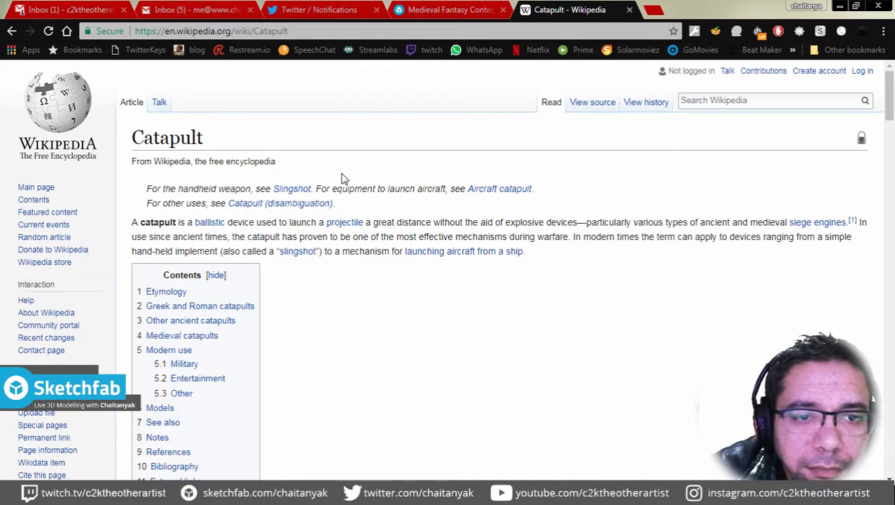
left_click(210, 336)
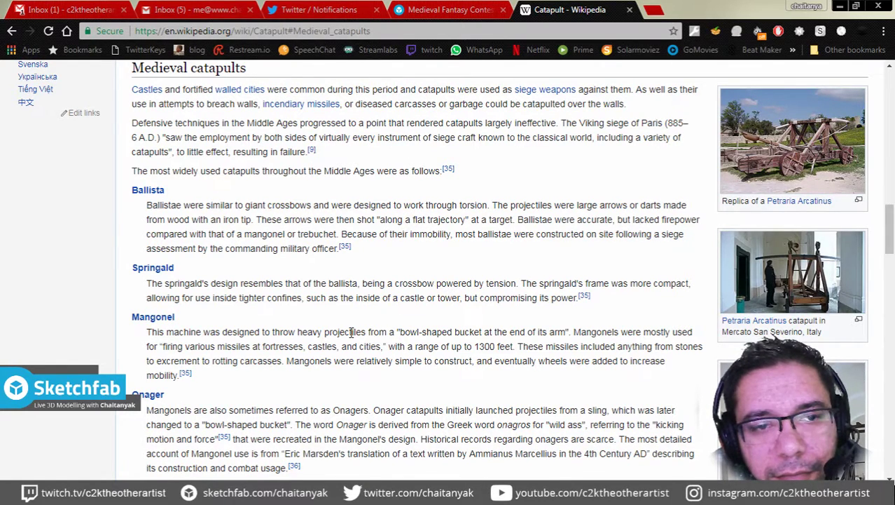
scroll(364, 335, "down", 3)
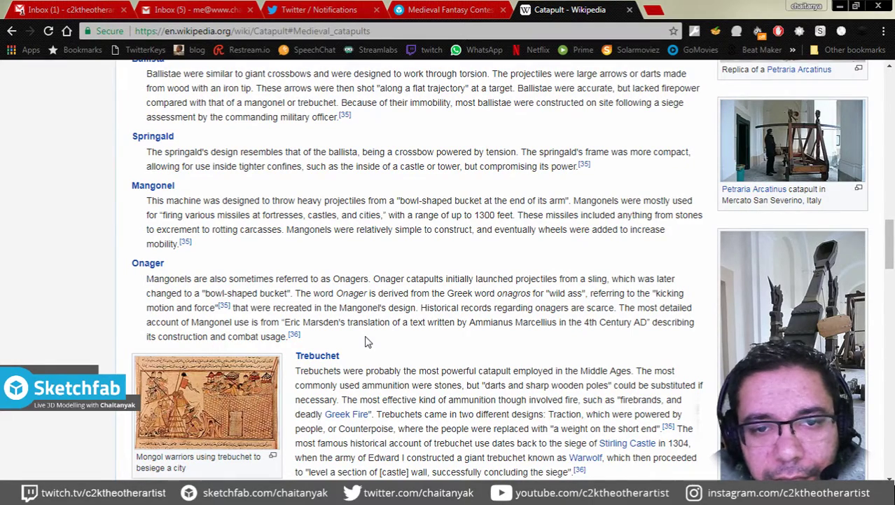
scroll(364, 341, "down", 1)
scroll(364, 341, "down", 2)
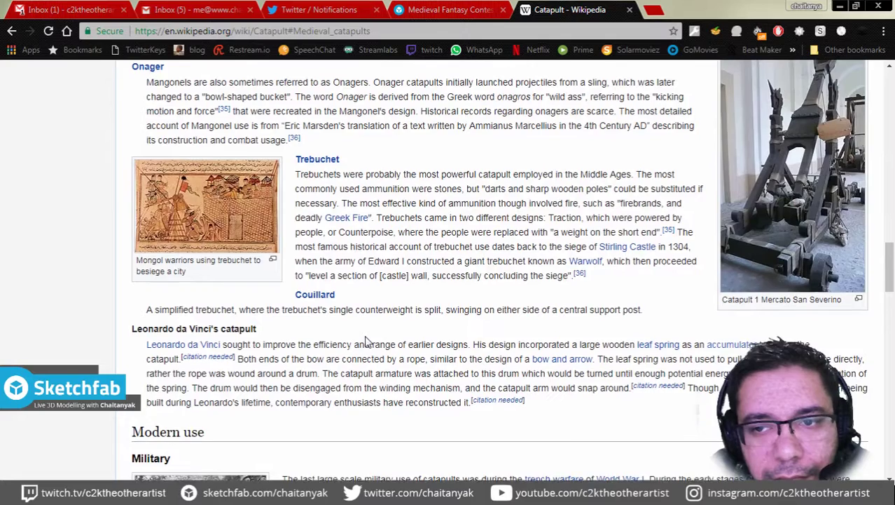
scroll(365, 341, "up", 2)
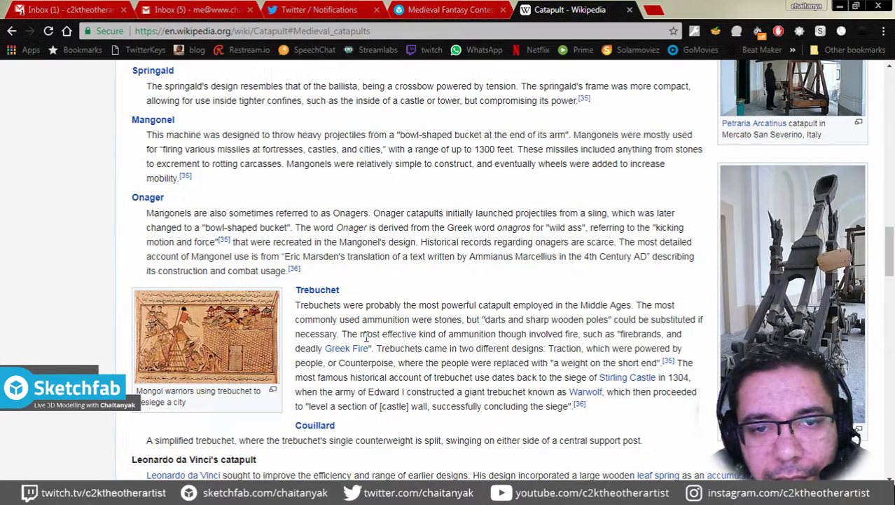
scroll(366, 339, "down", 2)
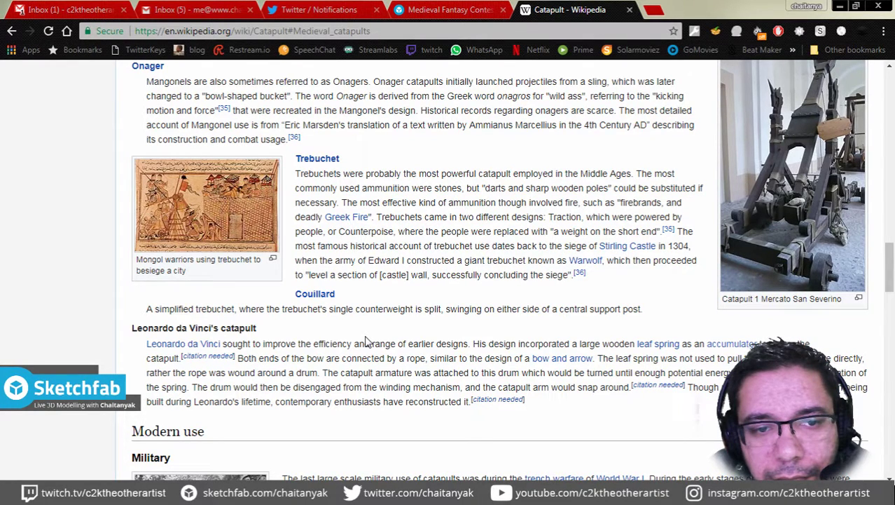
scroll(365, 342, "down", 3)
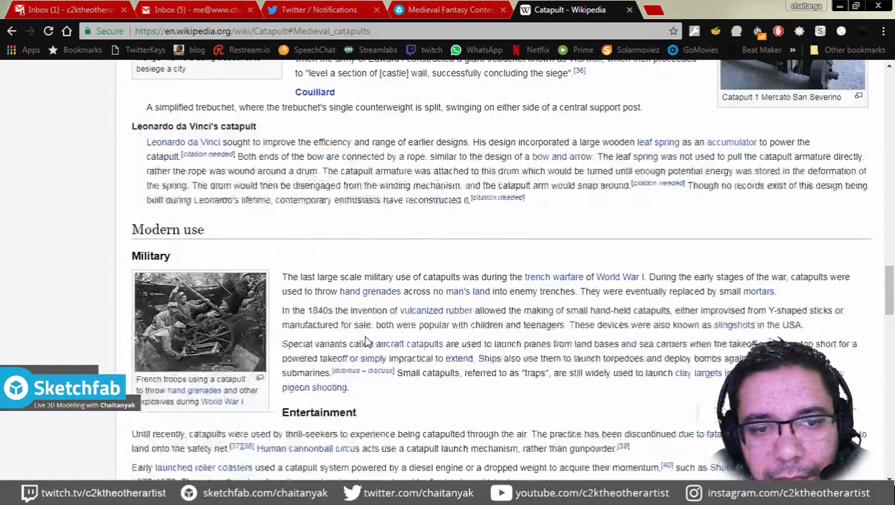
scroll(364, 341, "down", 1)
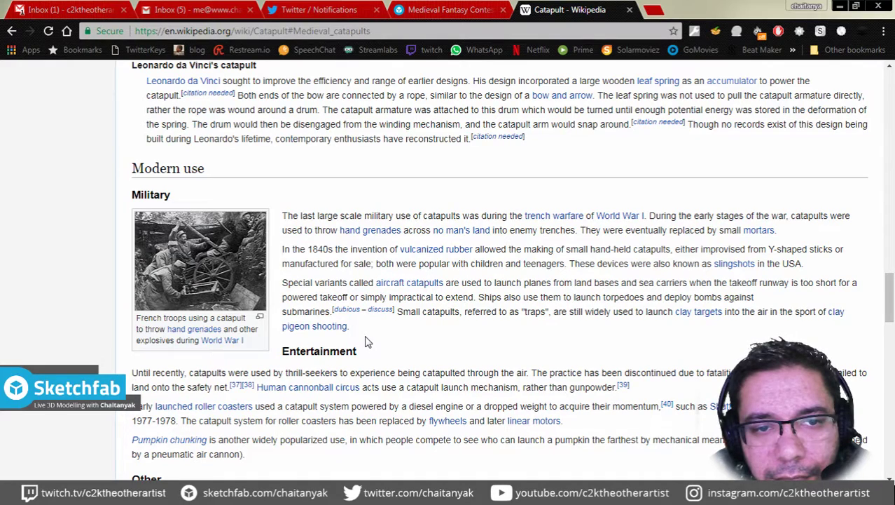
scroll(365, 341, "down", 3)
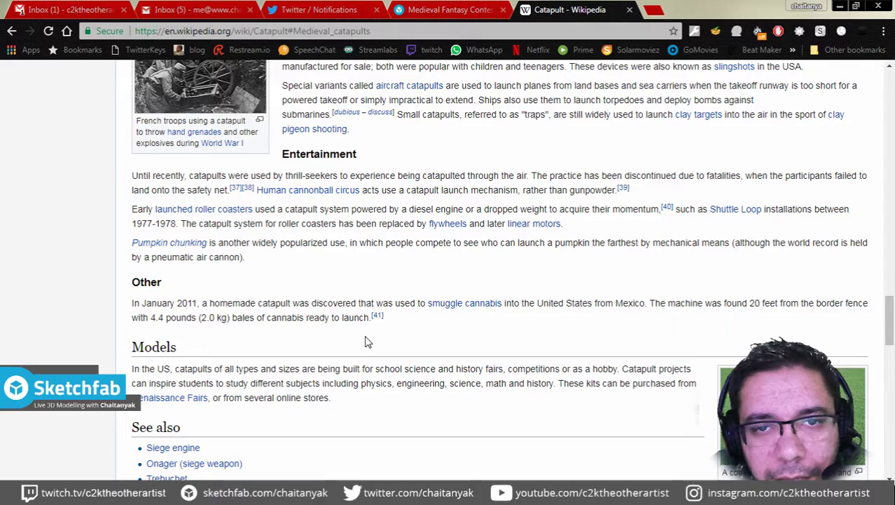
scroll(364, 341, "up", 1)
scroll(364, 342, "down", 1)
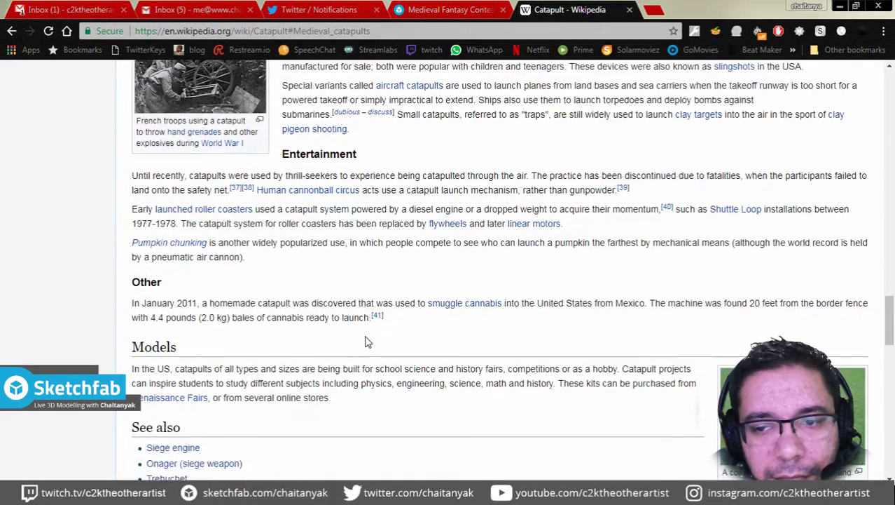
scroll(365, 342, "up", 4)
scroll(365, 341, "up", 5)
scroll(365, 336, "up", 4)
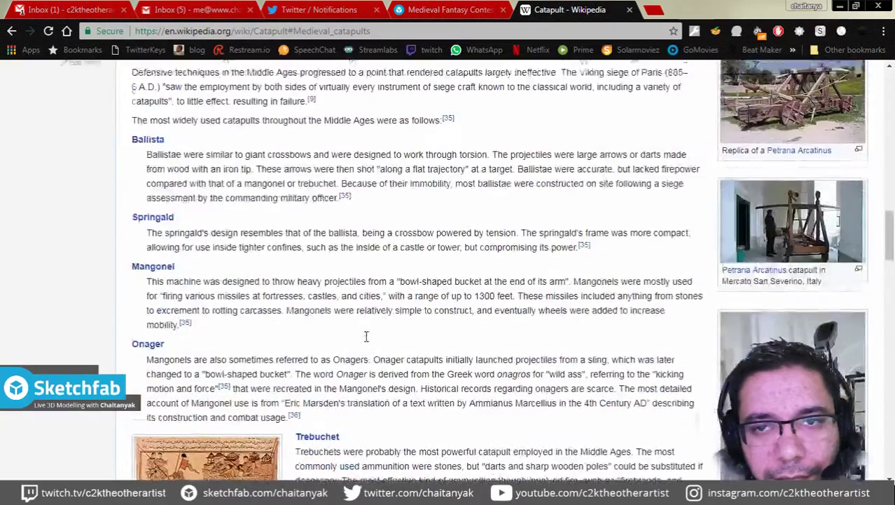
scroll(365, 337, "up", 8)
scroll(365, 336, "up", 6)
scroll(365, 337, "up", 4)
scroll(365, 341, "up", 3)
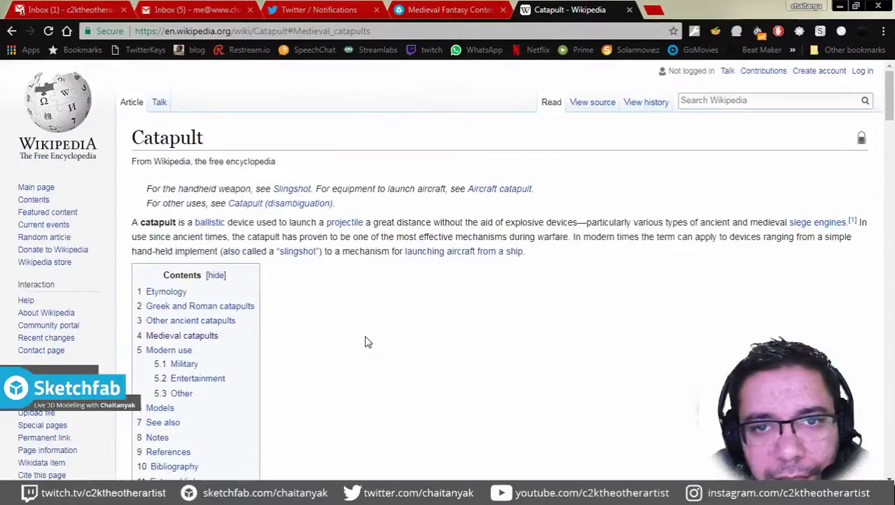
scroll(365, 341, "down", 5)
scroll(365, 341, "down", 5)
scroll(366, 338, "down", 4)
scroll(366, 338, "down", 3)
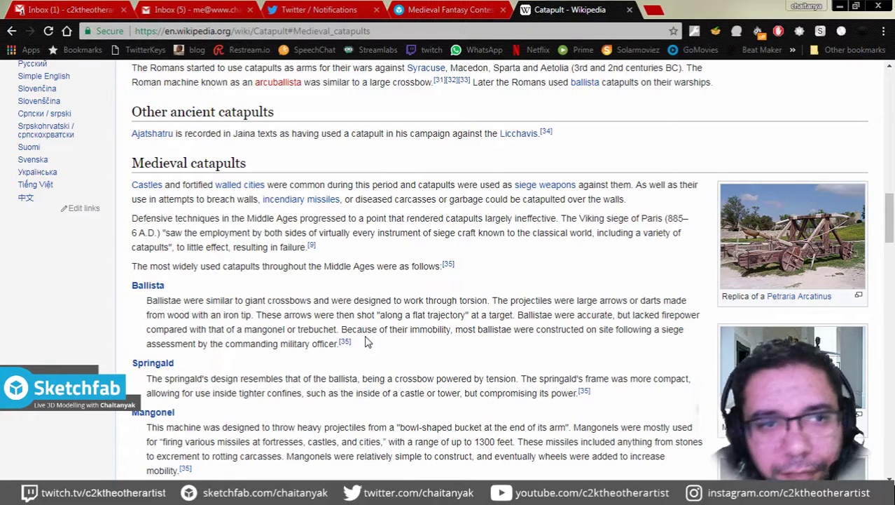
scroll(406, 268, "down", 2)
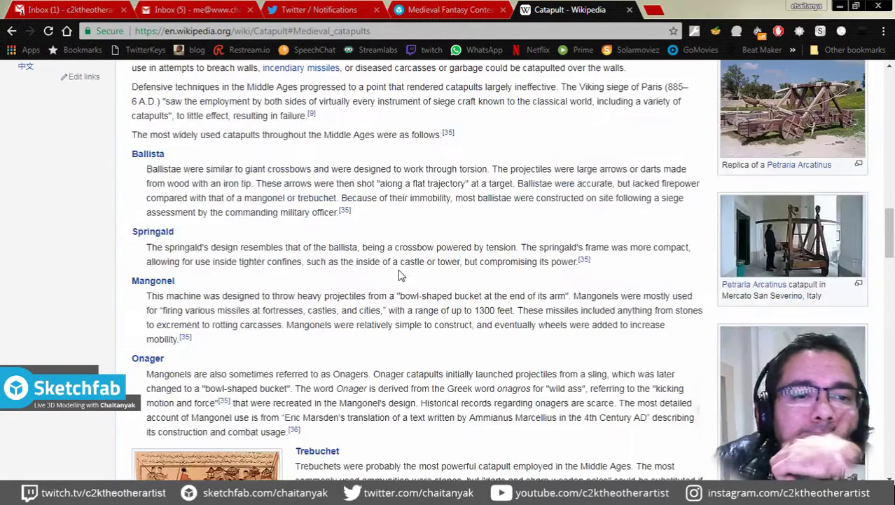
Step: Load battering ram003.blend from the recent files in Blender and select the ram's spike head
key("super+d")
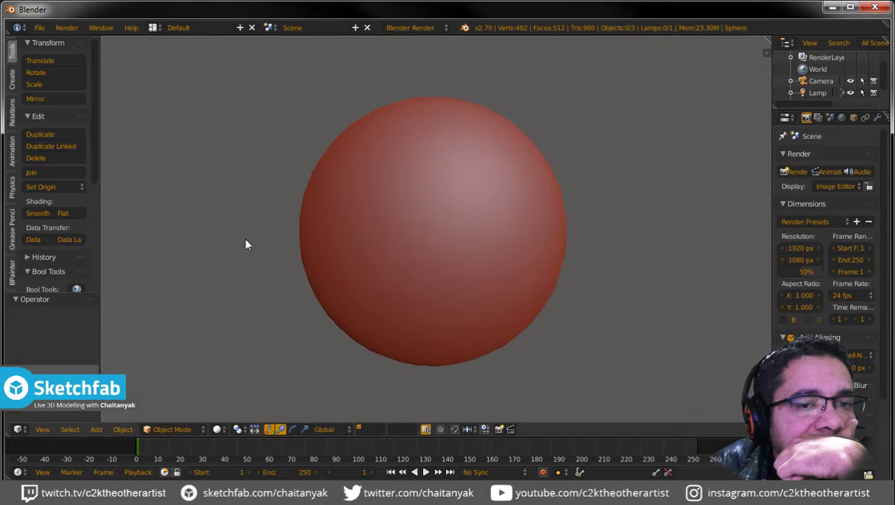
left_click(40, 28)
mouse_move(69, 65)
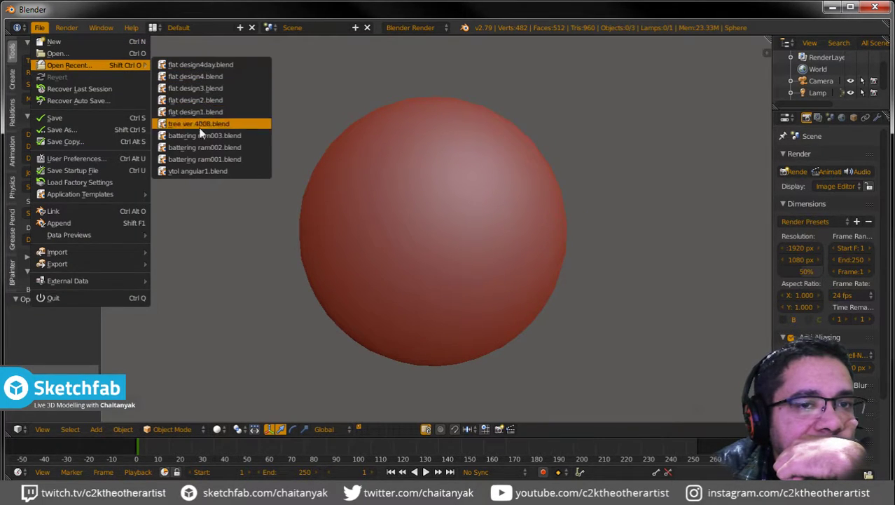
left_click(201, 136)
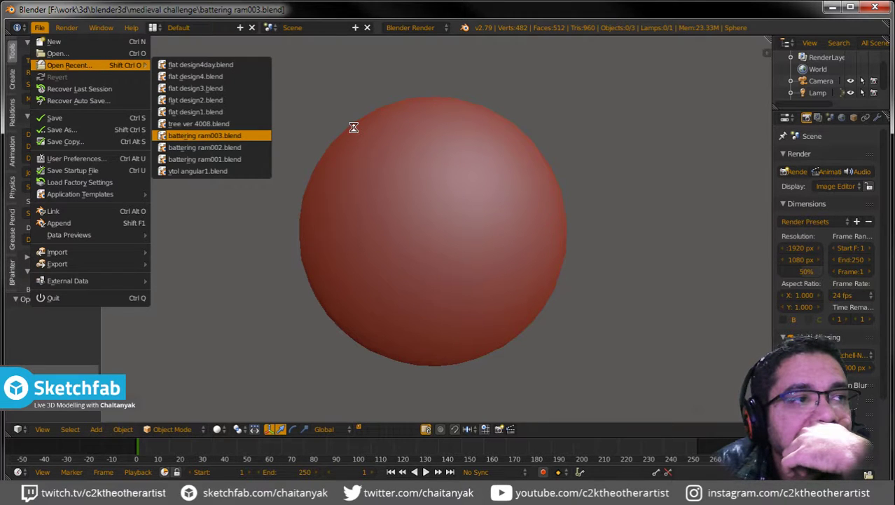
scroll(330, 297, "up", 3)
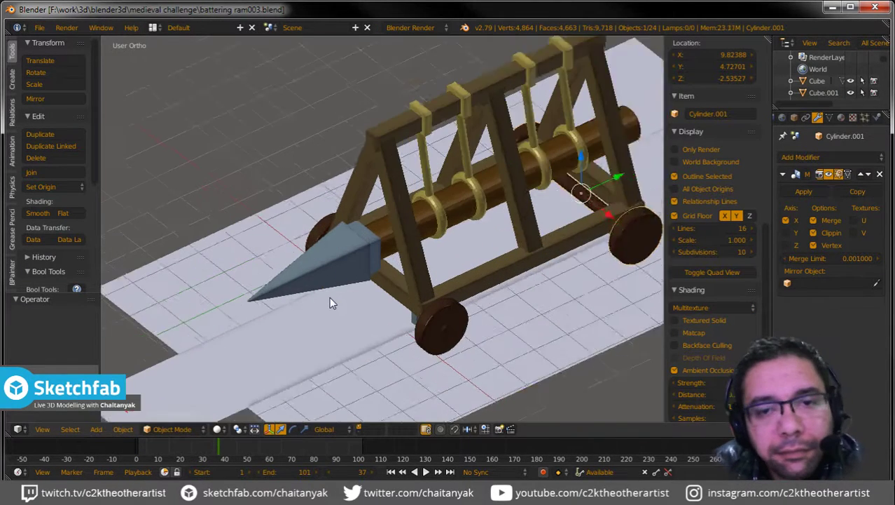
scroll(329, 296, "up", 2)
right_click(351, 248)
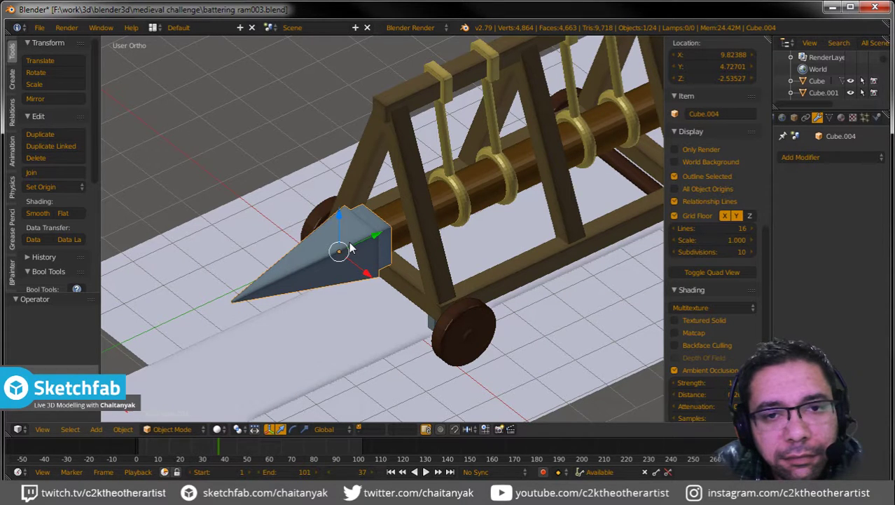
Step: In vertex mode, scale the spike's tip vertices outward into a bulbous head
key("Tab")
key("Tab")
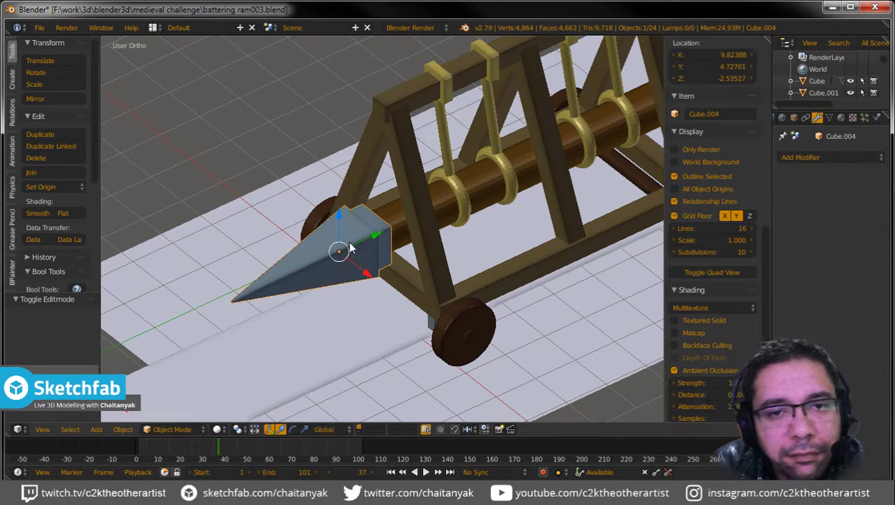
key("Tab")
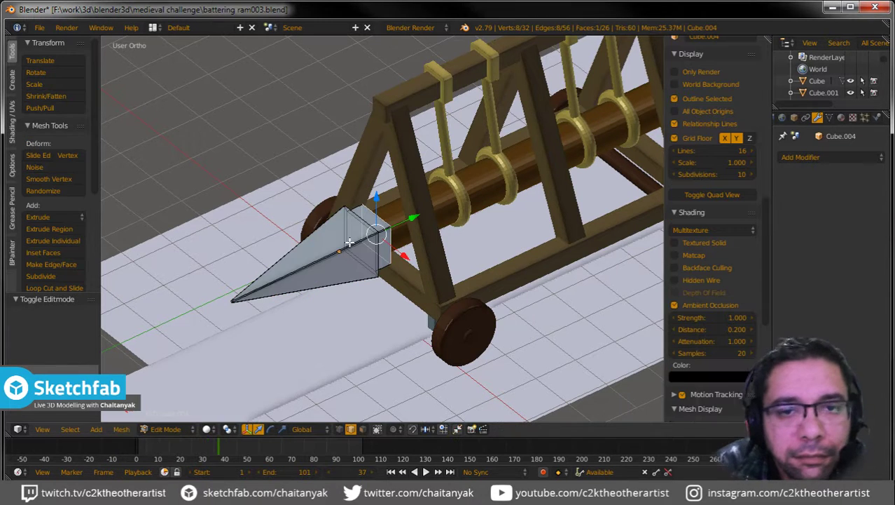
scroll(348, 245, "up", 2)
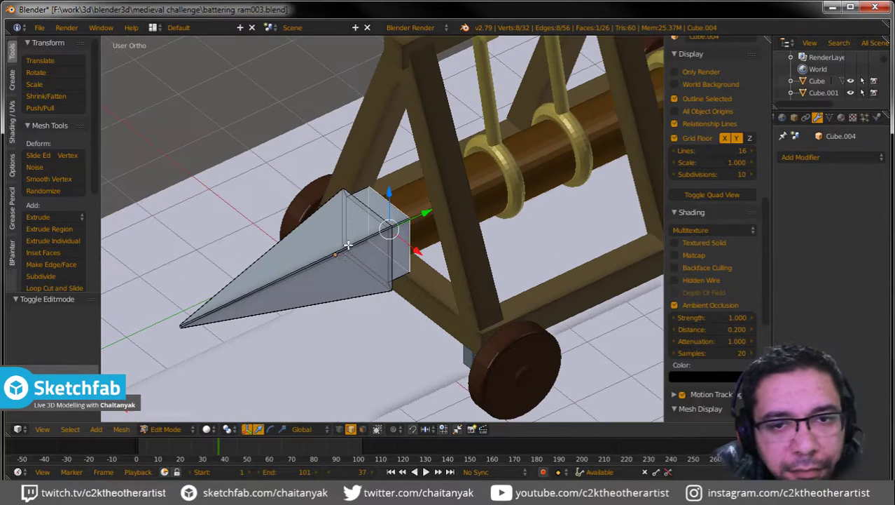
left_click(339, 429)
key("a")
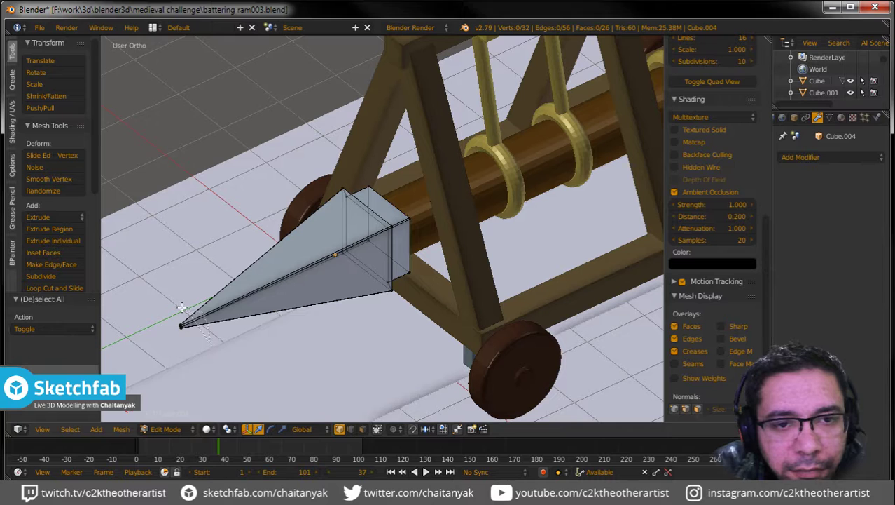
left_click(184, 328)
key("s")
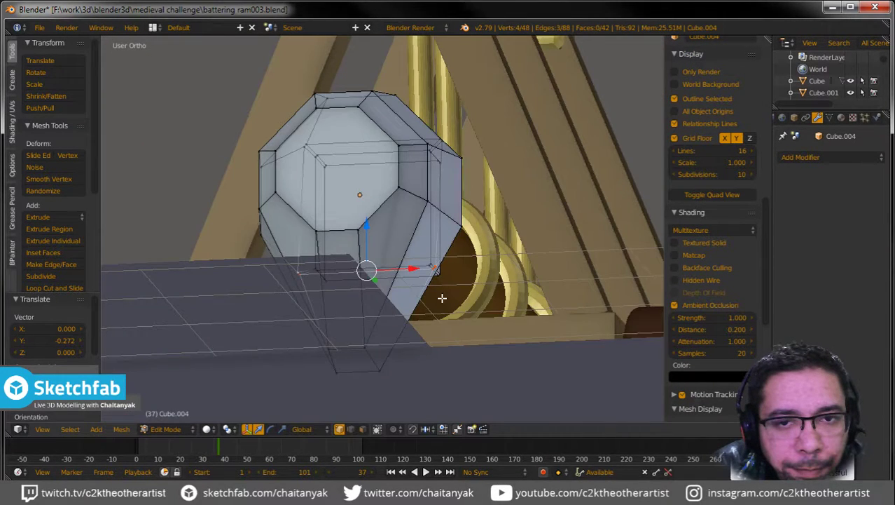
middle_click_drag(442, 298, 407, 342)
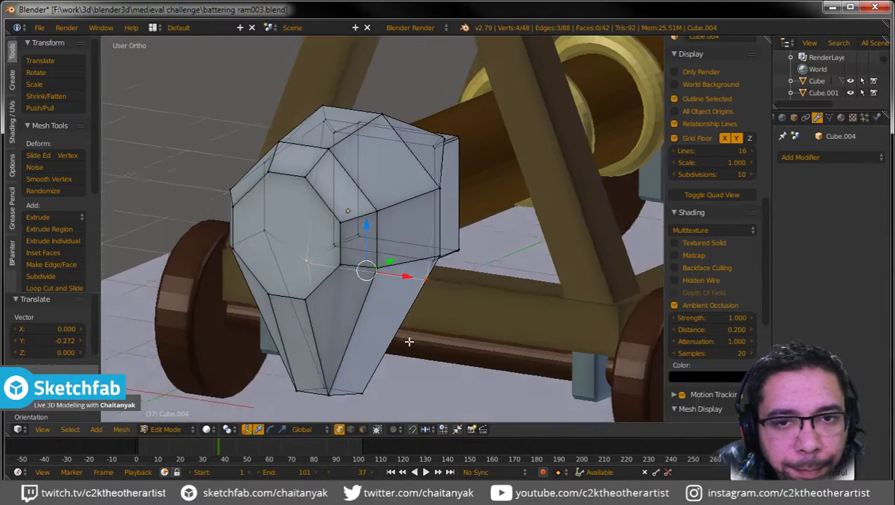
mouse_move(406, 323)
middle_mouse_down()
mouse_move(359, 280)
mouse_move(316, 304)
mouse_move(350, 293)
mouse_move(315, 392)
middle_mouse_up()
Step: Extrude the head's front end face and shrink it into a narrower tip
left_click(365, 429)
right_click(221, 203)
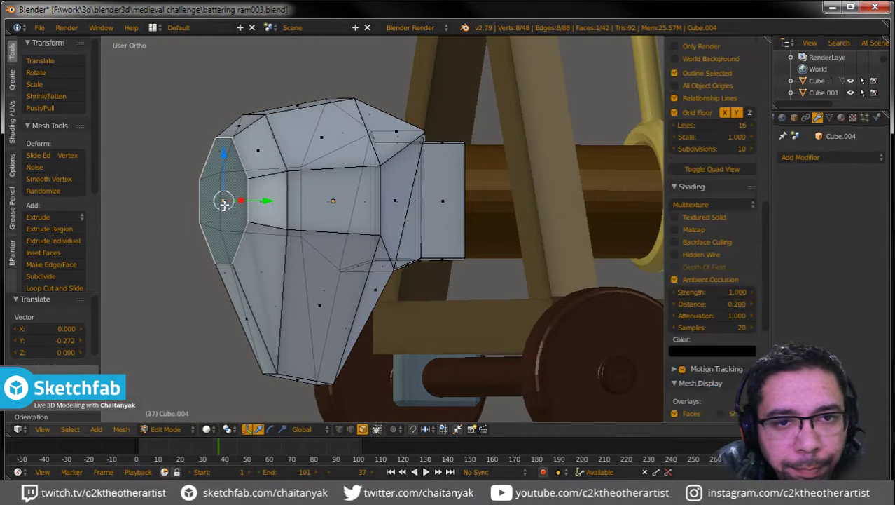
key("e")
left_click(216, 206)
key("s")
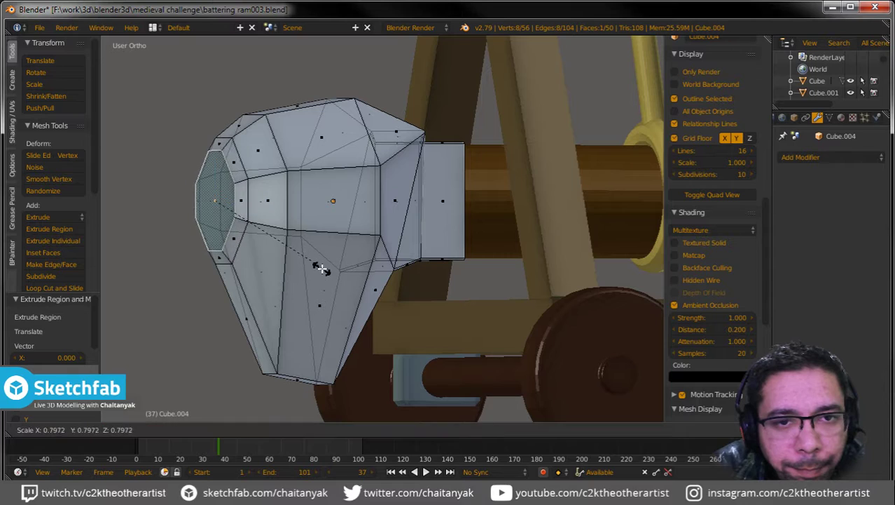
left_click(315, 267)
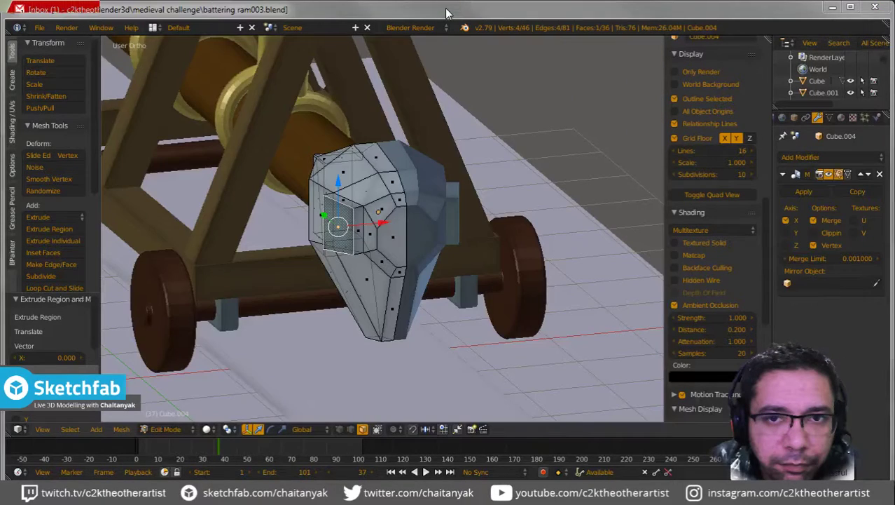
Step: Pull up Google Images results for 'rams head', dropping the autocompleted 'live', then return to Blender
key("alt+Tab")
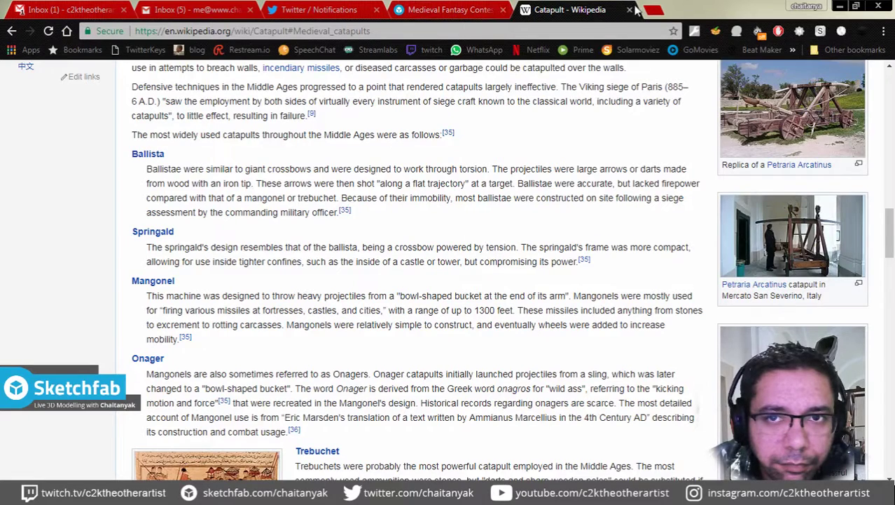
left_click(654, 10)
type("ra")
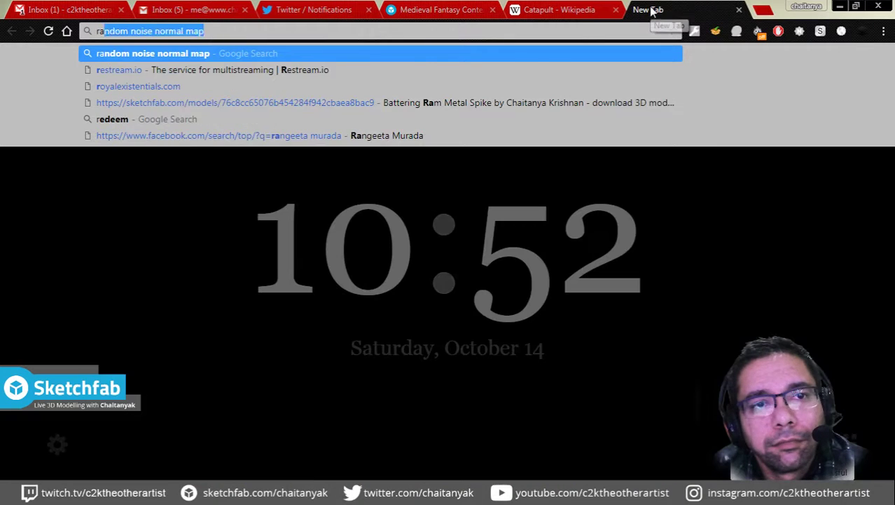
type("ms head")
key("Return")
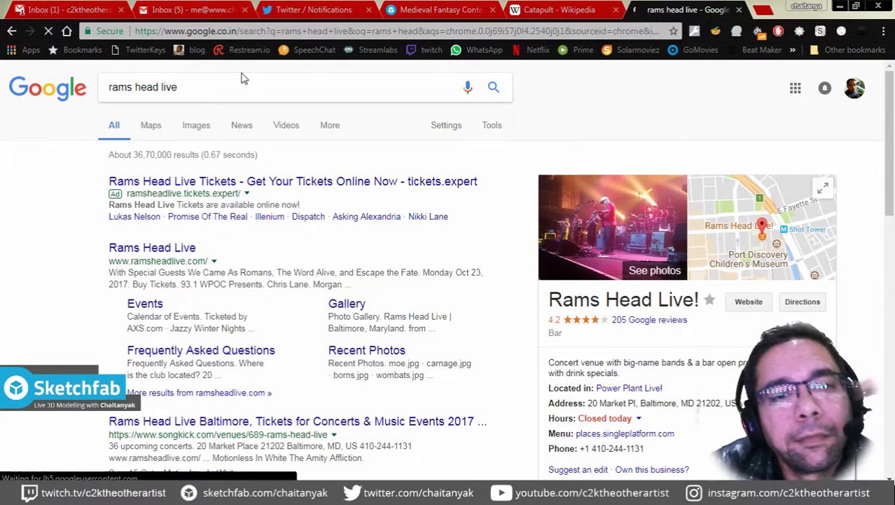
double_click(171, 87)
key("BackSpace")
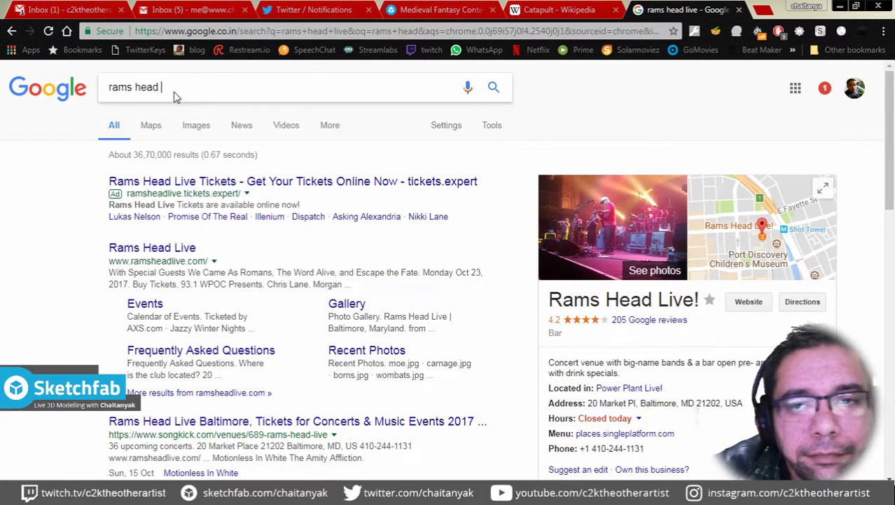
key("Return")
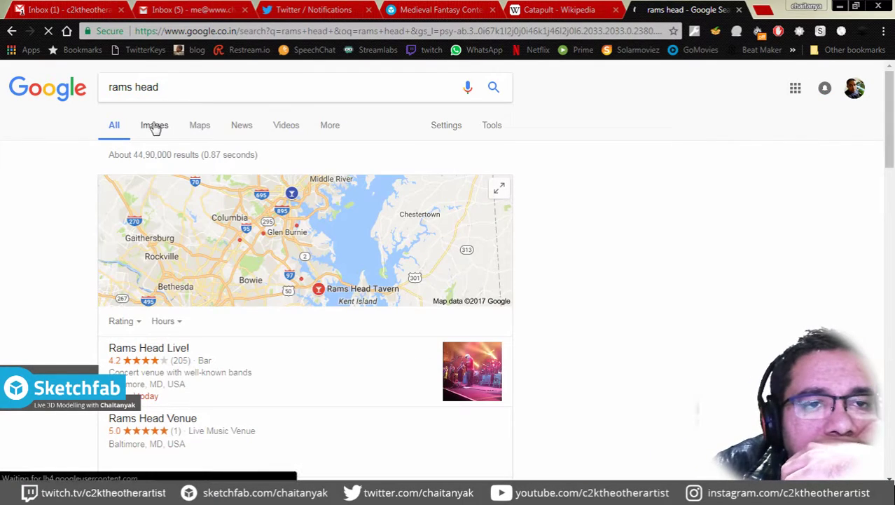
left_click(154, 126)
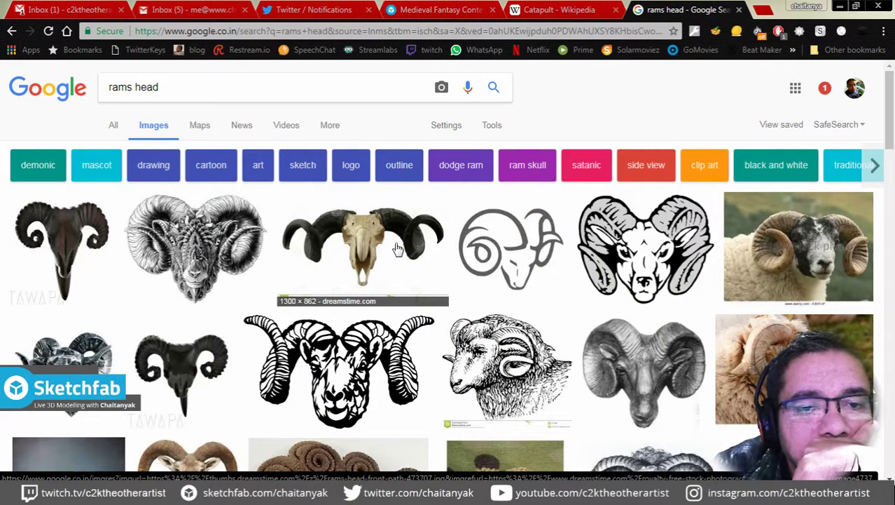
key("alt+Tab")
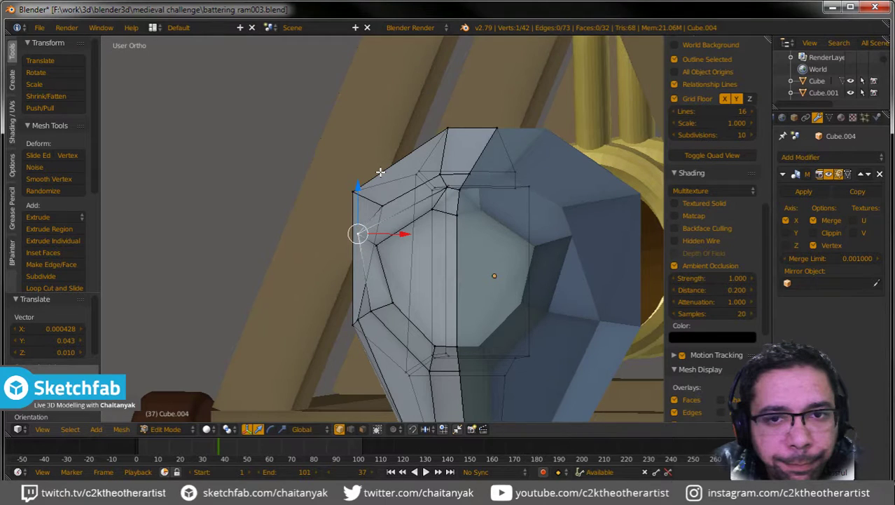
Step: Select the head face where the horn will grow, checking the ram head references
middle_click_drag(380, 172, 382, 353)
left_click(362, 429)
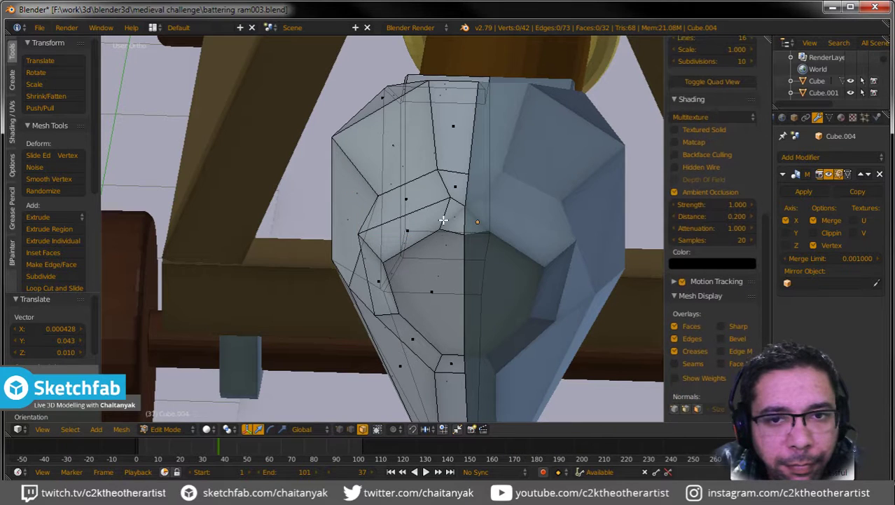
right_click(410, 213)
mouse_move(485, 241)
middle_mouse_down()
mouse_move(496, 226)
mouse_move(439, 221)
middle_mouse_up()
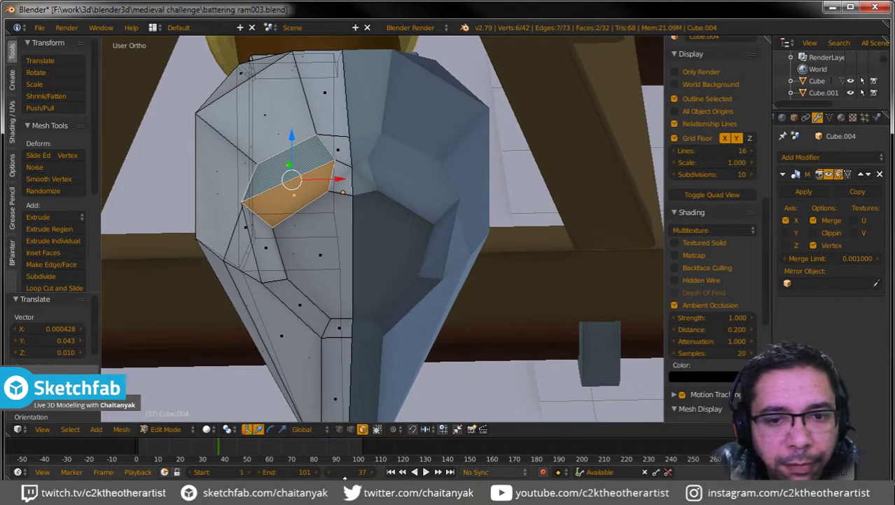
key("alt+Tab")
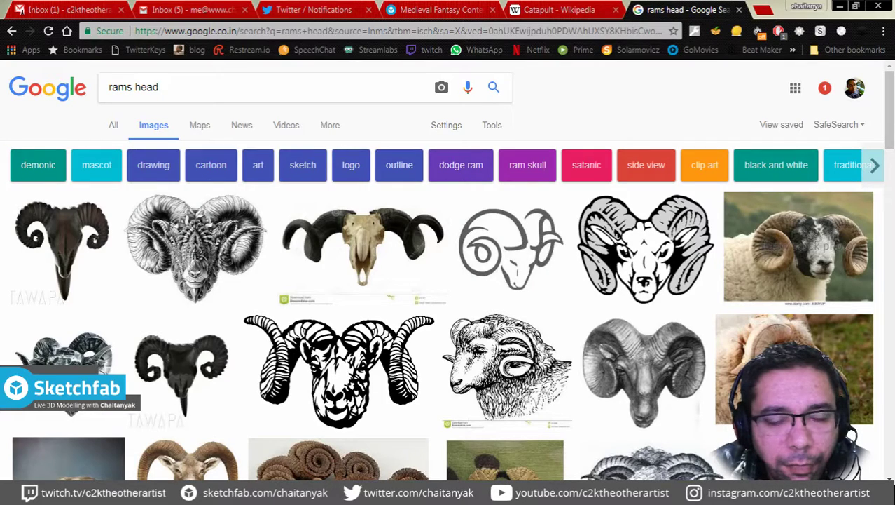
key("alt+Tab")
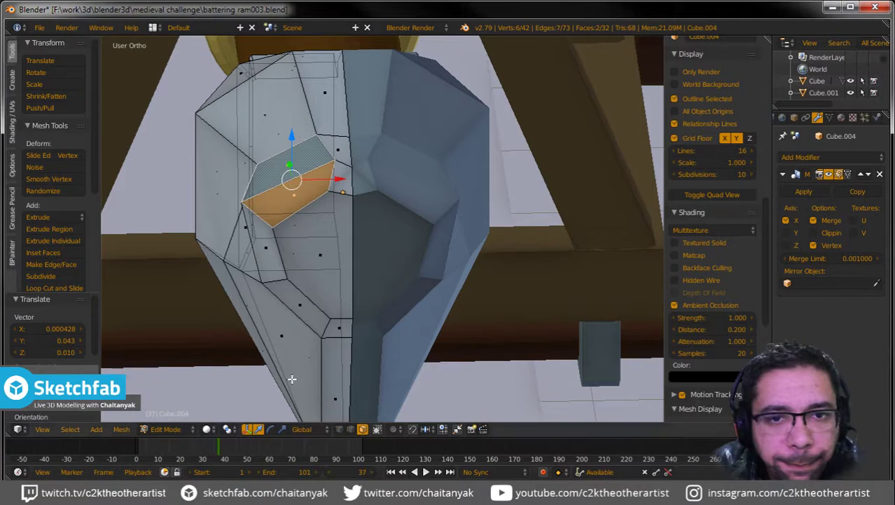
Step: Extrude the first horn segment, tilt it on the X axis, and scale its end to 0.875
key("e")
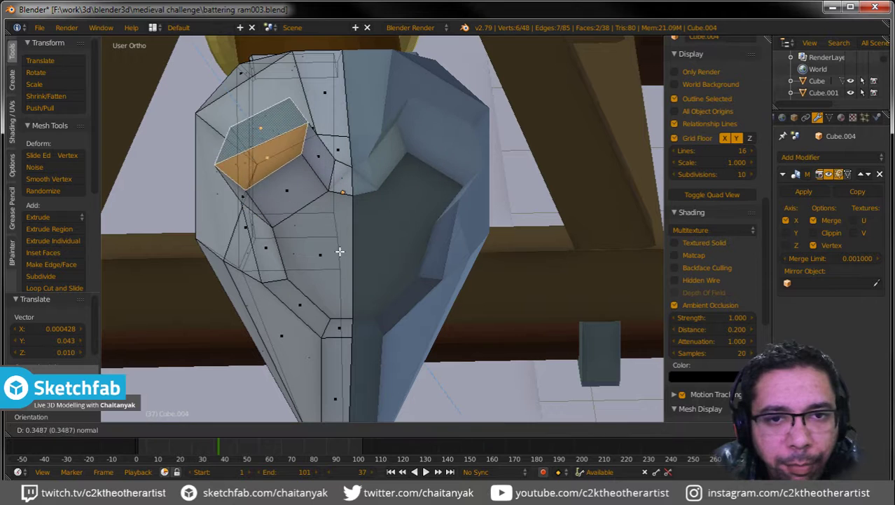
left_click(336, 246)
middle_click_drag(300, 257, 320, 244)
key("r")
key("x")
left_click(410, 208)
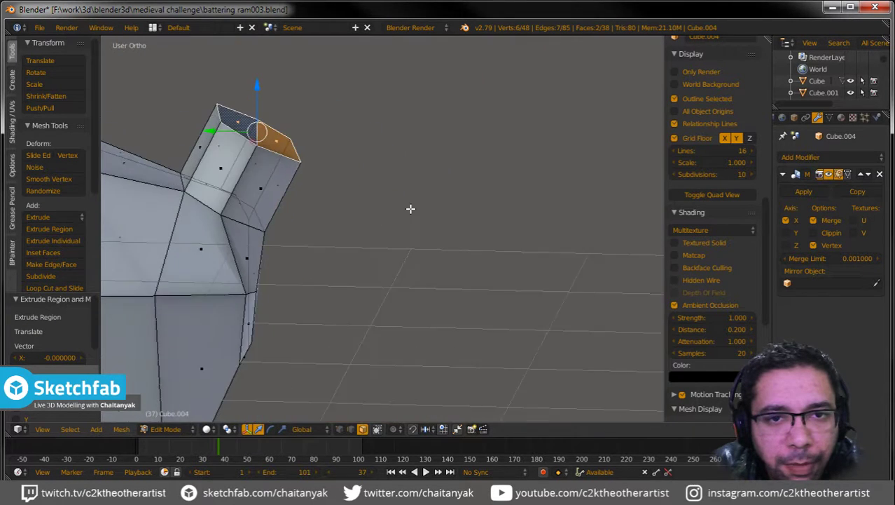
middle_click_drag(410, 208, 362, 182)
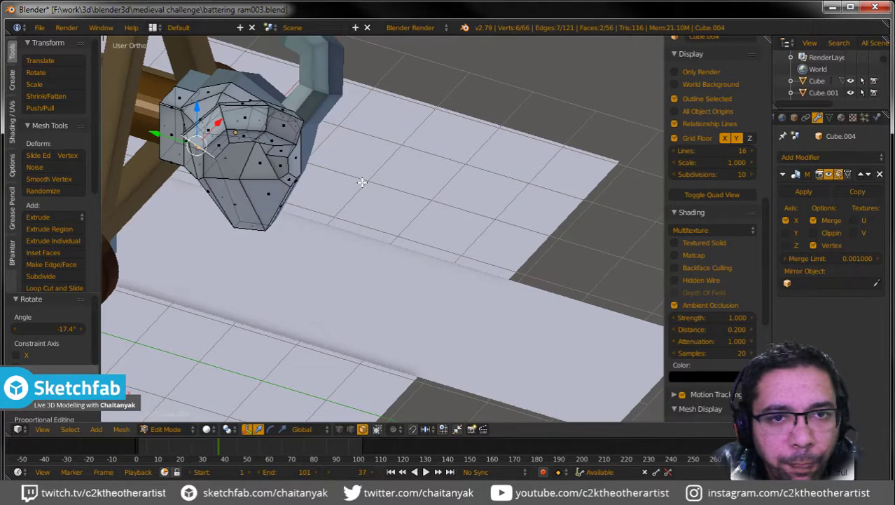
key("s")
left_click(338, 183)
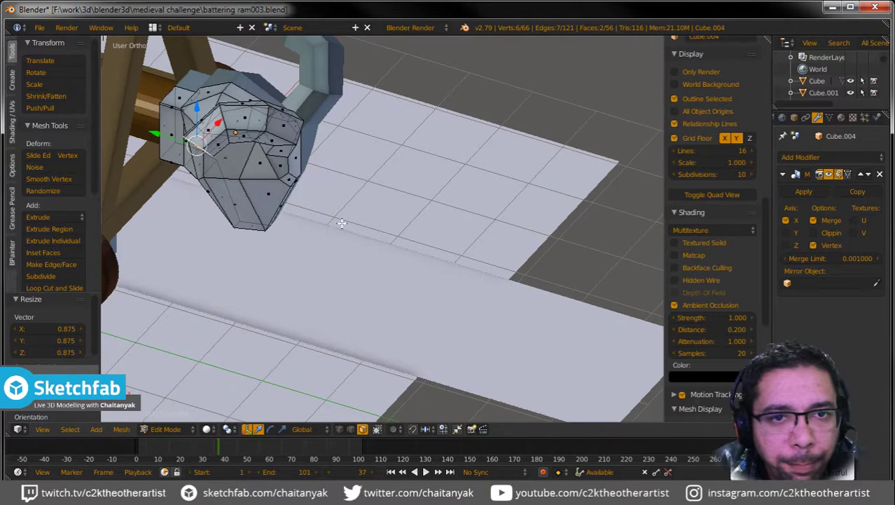
middle_click_drag(338, 182, 241, 166)
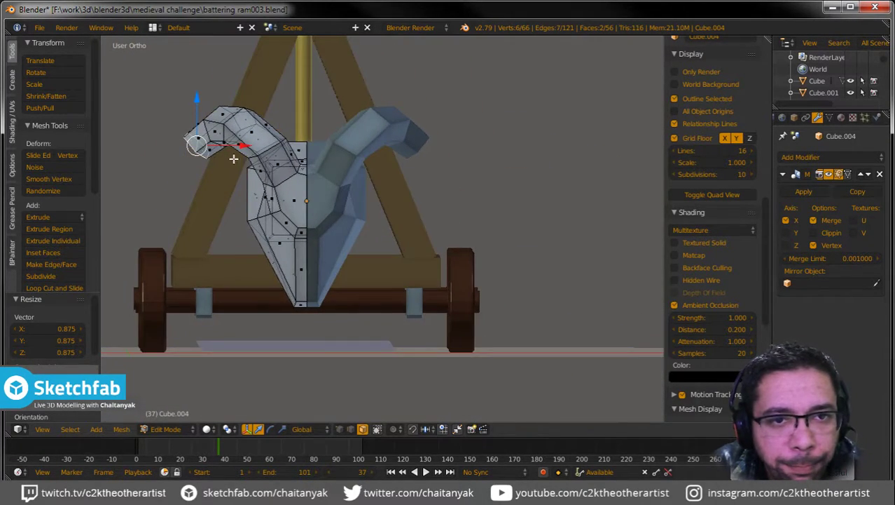
Step: Extrude a second horn segment, moving and bending it, with its tip shrunk to 0.712
key("e")
left_click(222, 196)
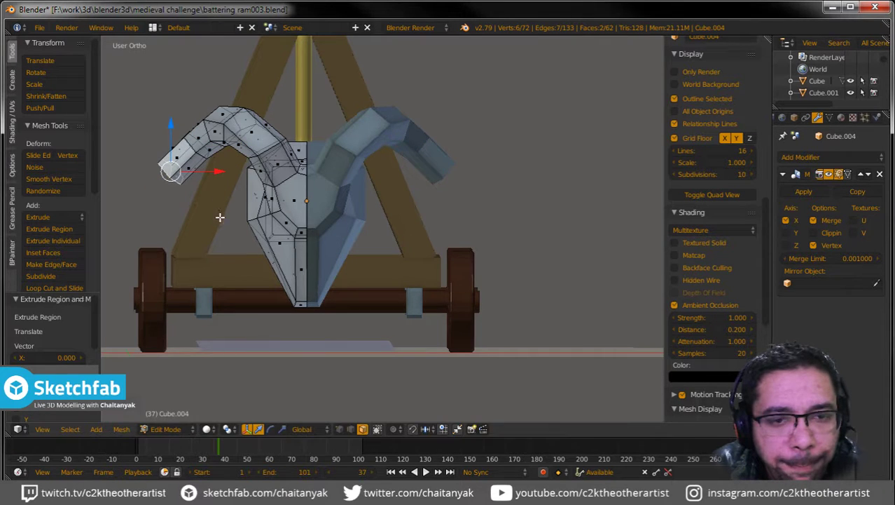
key("g")
left_click(241, 222)
key("r")
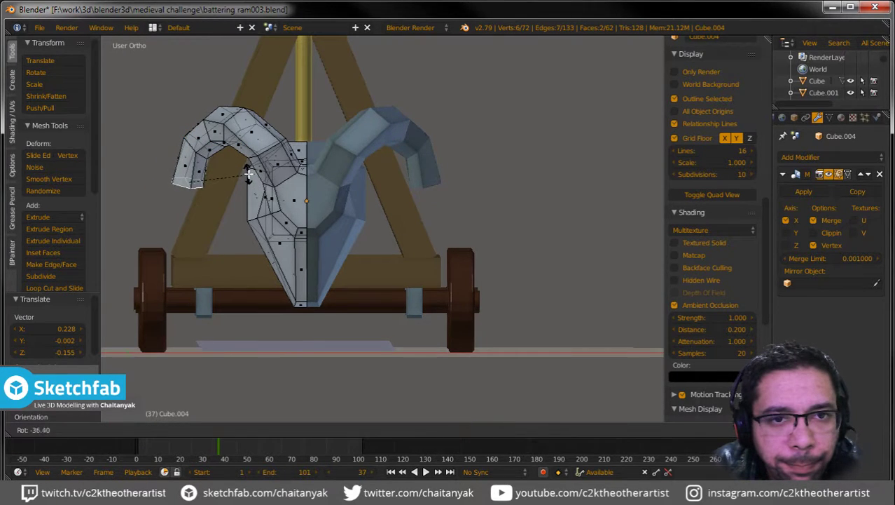
left_click(241, 166)
key("s")
left_click(237, 174)
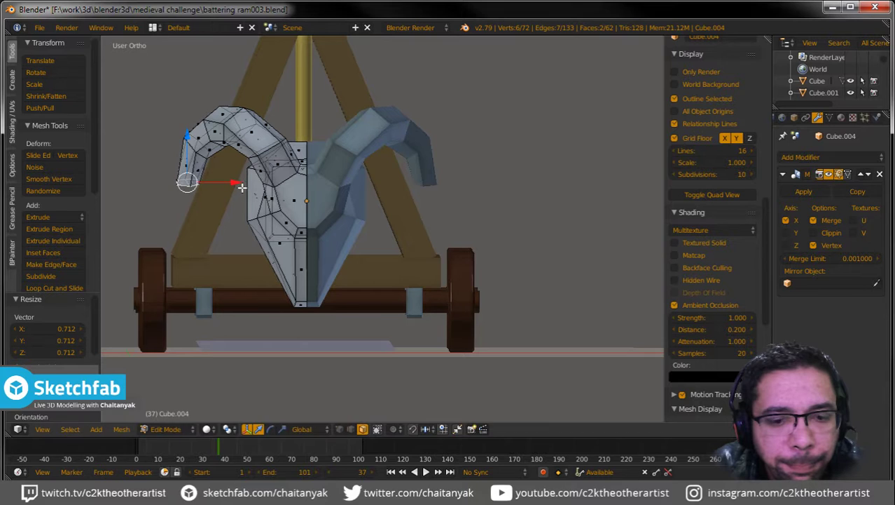
key("g")
left_click(264, 186)
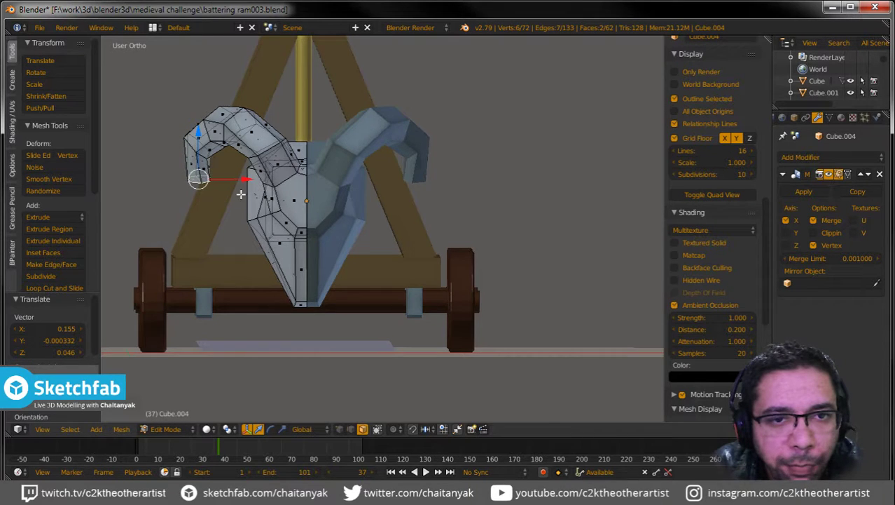
middle_click_drag(264, 186, 314, 220)
Step: Extrude another horn segment, turn and reposition it, tapering it to 0.756
key("g")
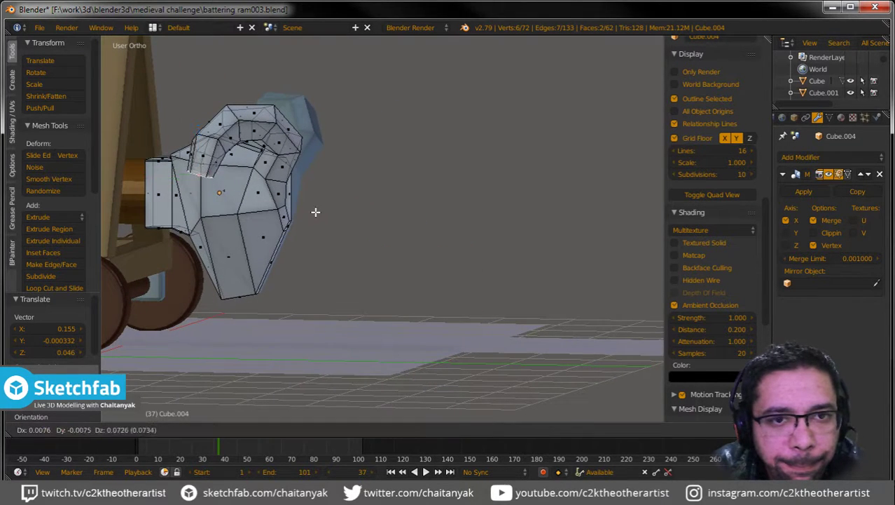
key("e")
left_click(227, 227)
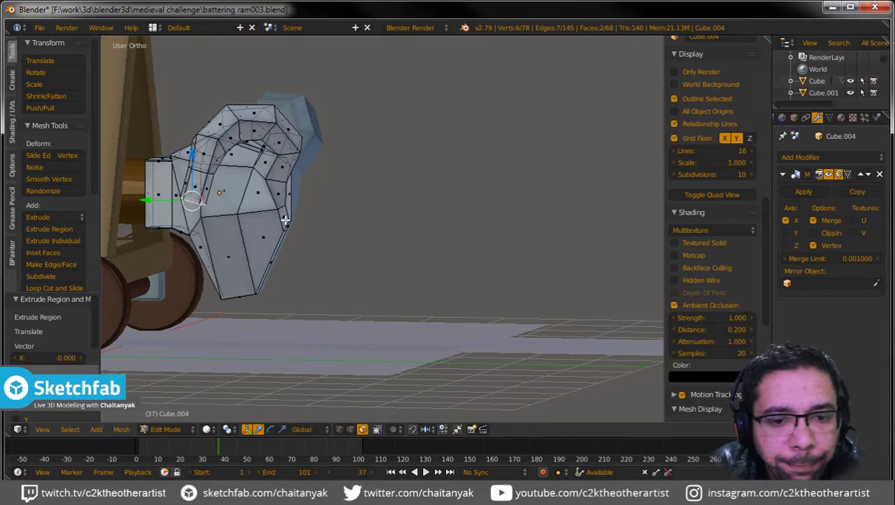
key("Return")
key("g")
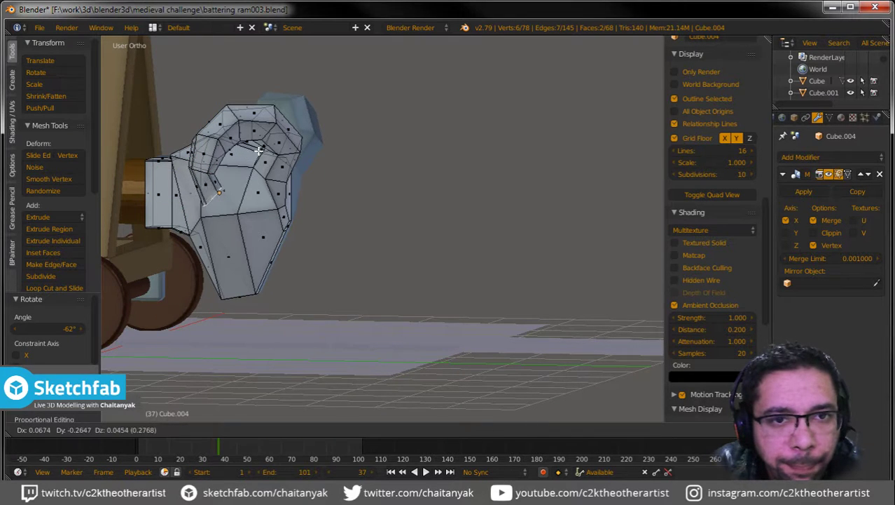
left_click(254, 148)
key("s")
left_click(265, 171)
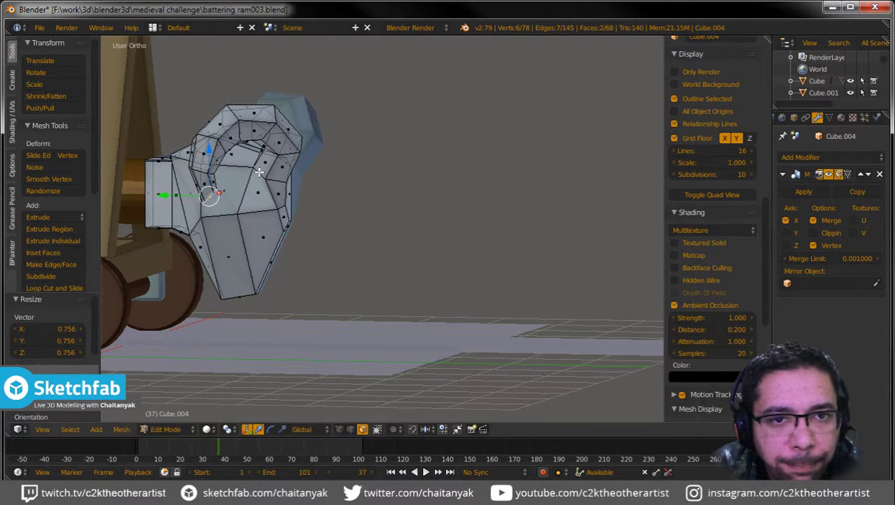
Step: Extrude the next horn segment, curling it -44° and tapering it to 0.816
key("e")
left_click(280, 210)
key("r")
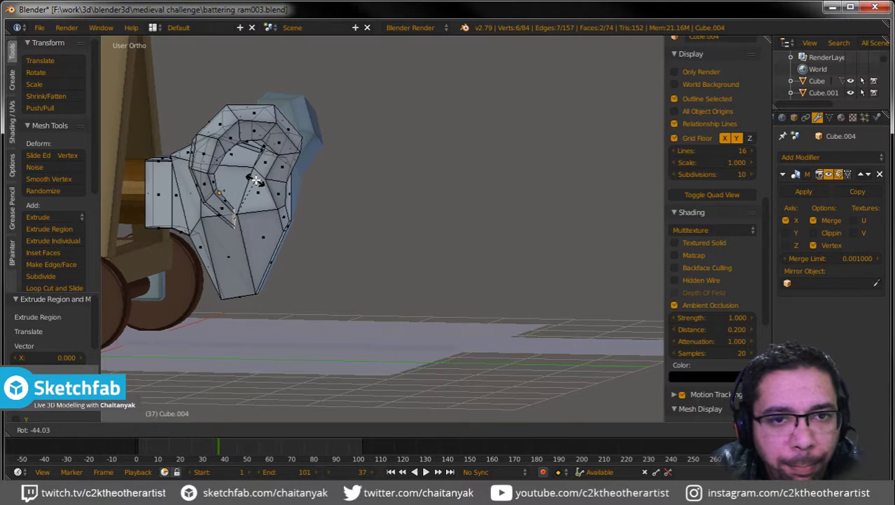
left_click(257, 181)
left_click(305, 214)
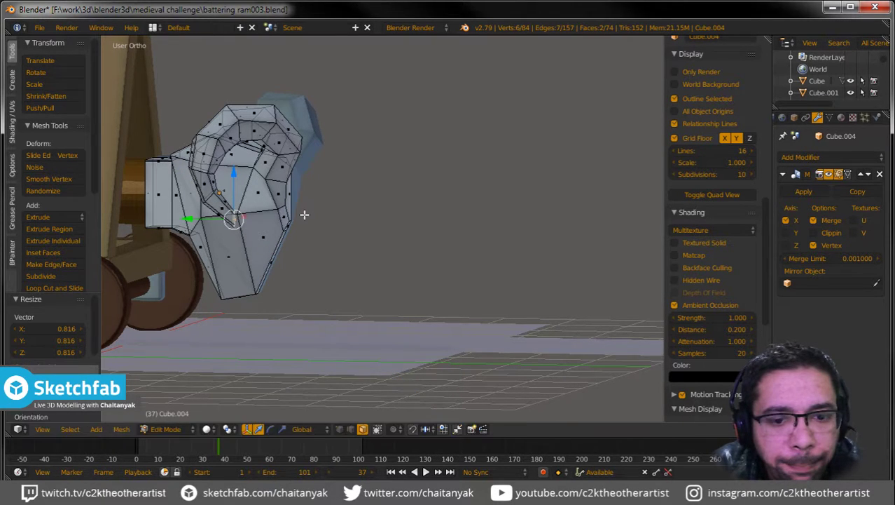
left_click(296, 199)
Step: Add two more horn rings turned -21.1° and -27.4°, shrunk to 0.890 and 0.682, moved inward
key("e")
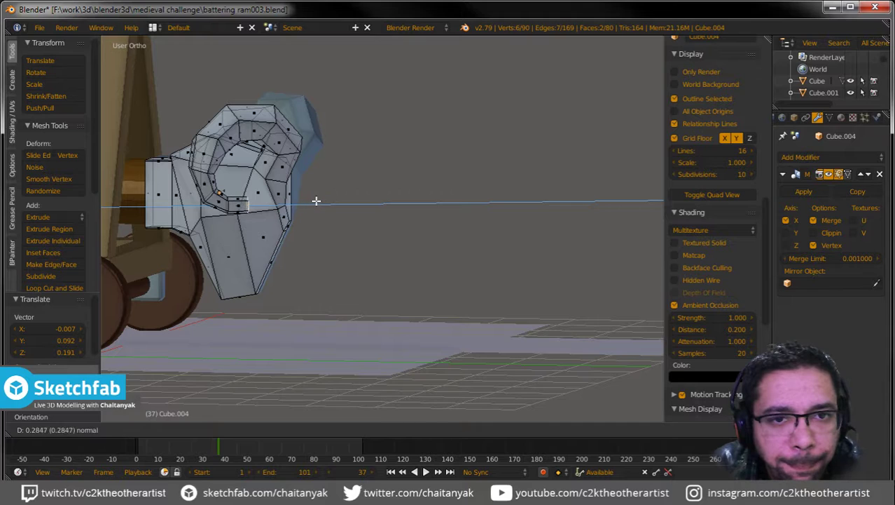
right_click(317, 216)
key("s")
left_click(330, 238)
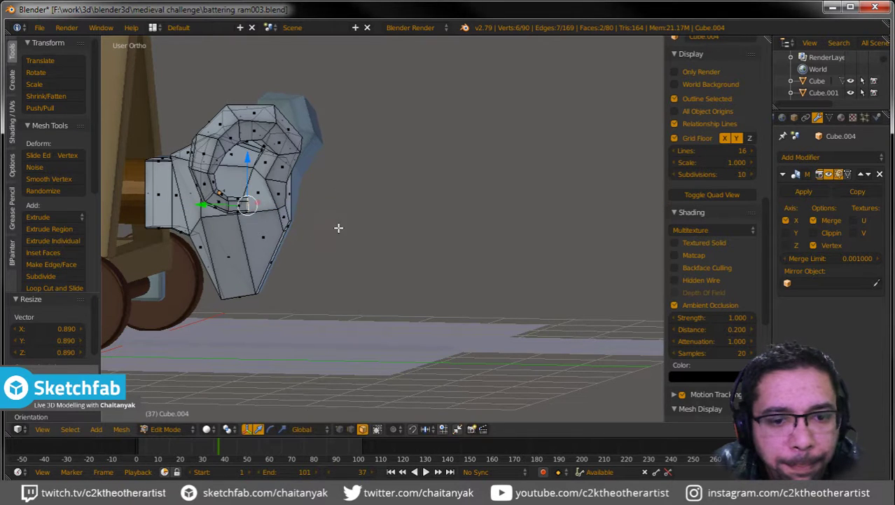
left_click(320, 189)
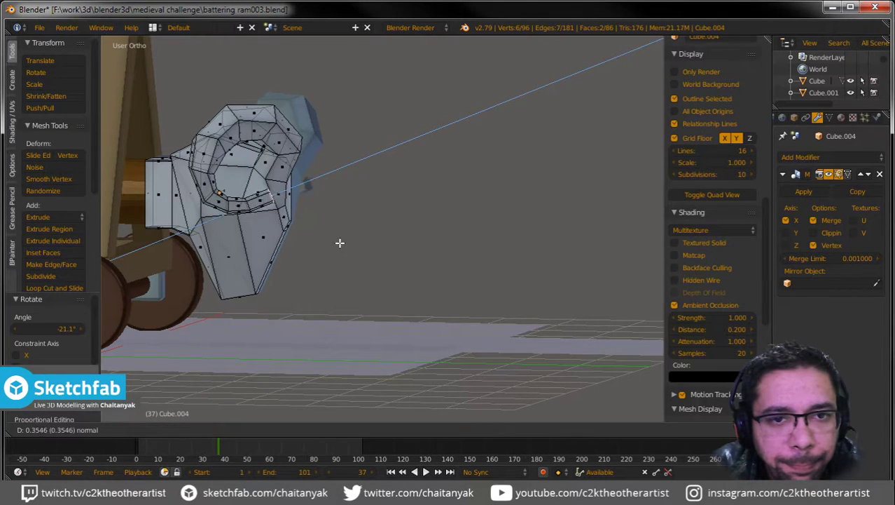
right_click(341, 242)
left_click(357, 188)
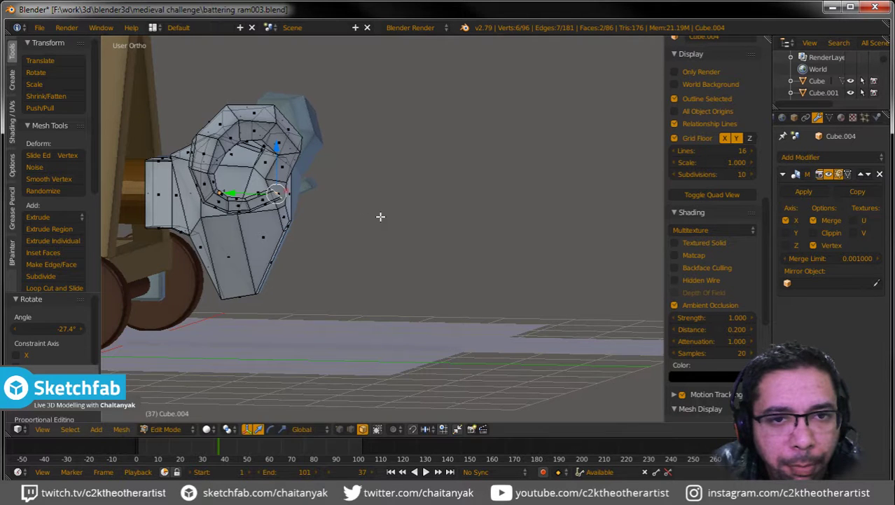
left_click(349, 206)
key("g")
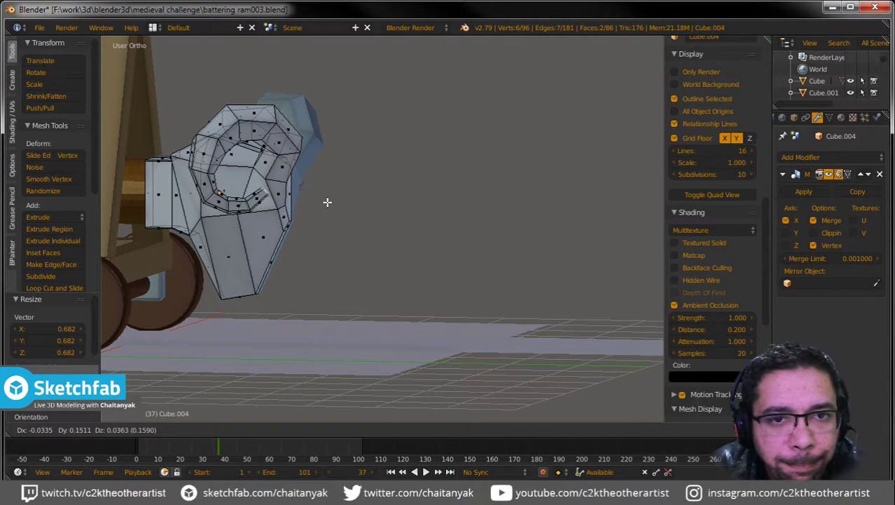
left_click(336, 206)
Step: Extrude the final horn tip, taper it to 0.351, and move and rotate it into the curl
mouse_move(339, 208)
middle_mouse_down()
mouse_move(324, 228)
mouse_move(222, 221)
middle_mouse_up()
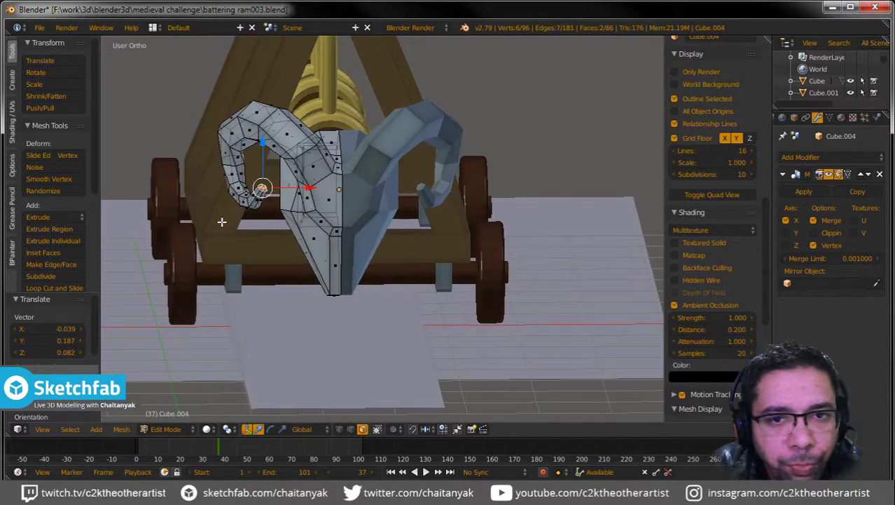
scroll(252, 209, "up", 4)
key("e")
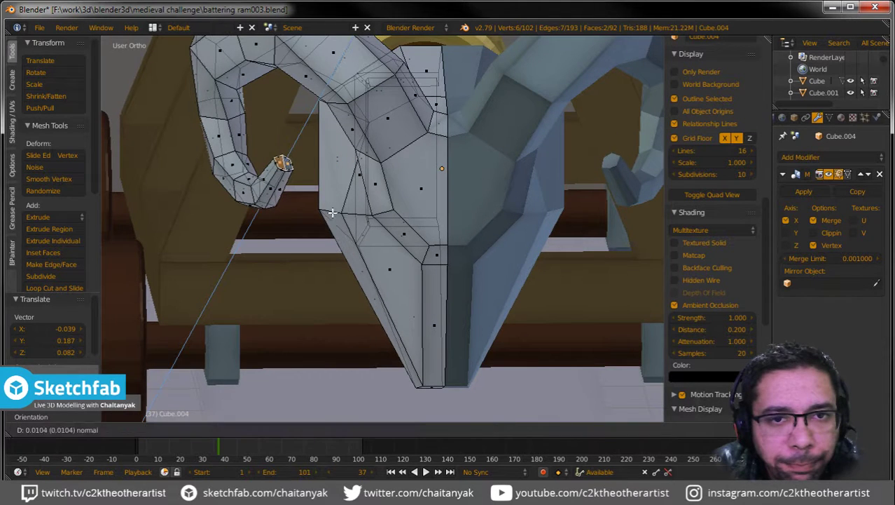
left_click(338, 202)
key("s")
left_click(326, 168)
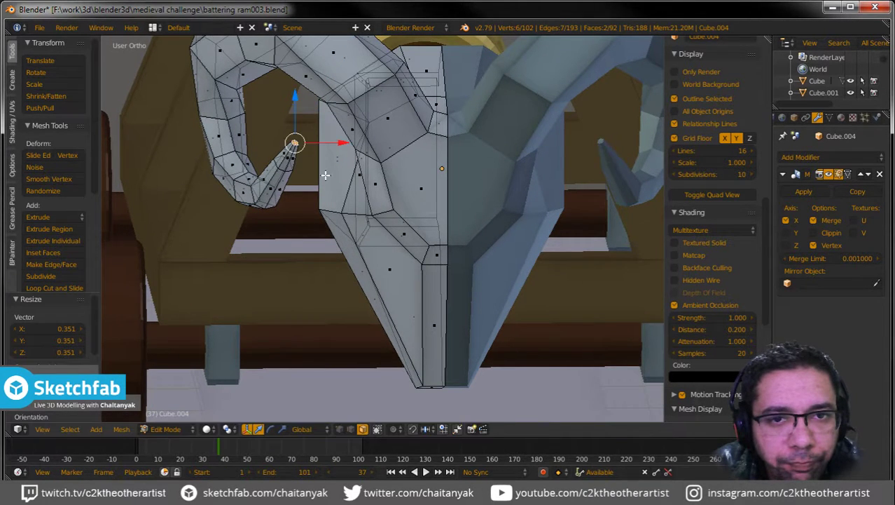
middle_click_drag(323, 175, 413, 192)
key("g")
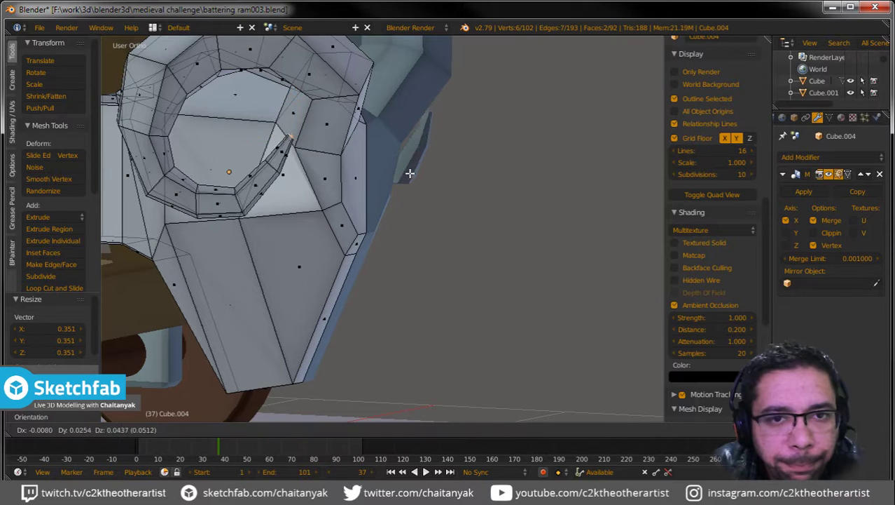
left_click(401, 168)
key("r")
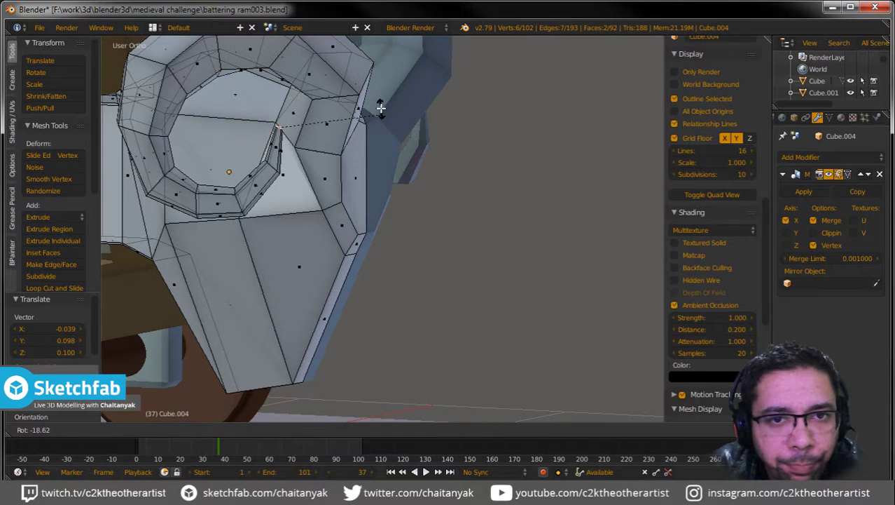
left_click(365, 84)
Step: Return to Object Mode, deselect all, and orbit around the whole battering ram
key("Tab")
key("a")
scroll(345, 238, "down", 3)
scroll(358, 254, "down", 2)
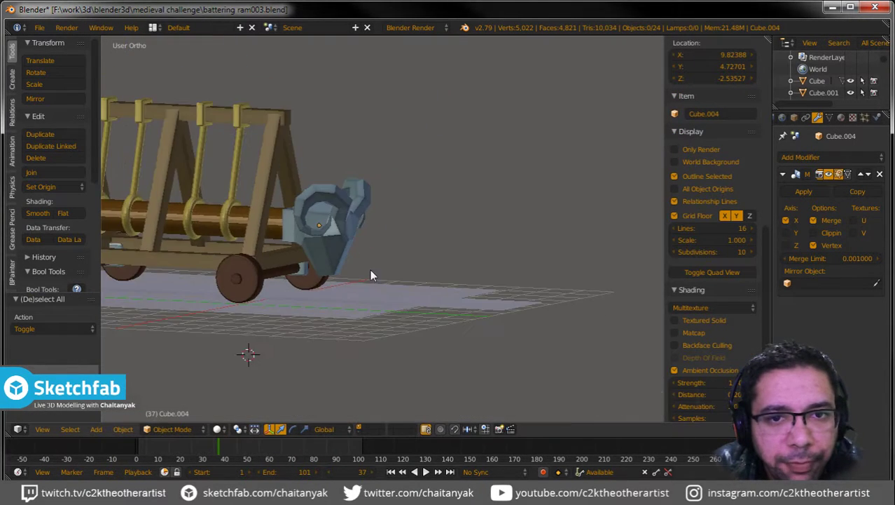
scroll(440, 291, "down", 1)
mouse_move(440, 297)
middle_mouse_down()
mouse_move(473, 337)
mouse_move(455, 378)
mouse_move(281, 260)
mouse_move(212, 253)
mouse_move(229, 262)
mouse_move(365, 252)
mouse_move(421, 277)
mouse_move(466, 278)
mouse_move(344, 242)
mouse_move(321, 284)
middle_mouse_up()
scroll(366, 249, "up", 4)
Step: Raise the head's bottom vertex 0.487 on Z, shift it along Y, then exit Edit Mode
key("Tab")
key("g")
key("z")
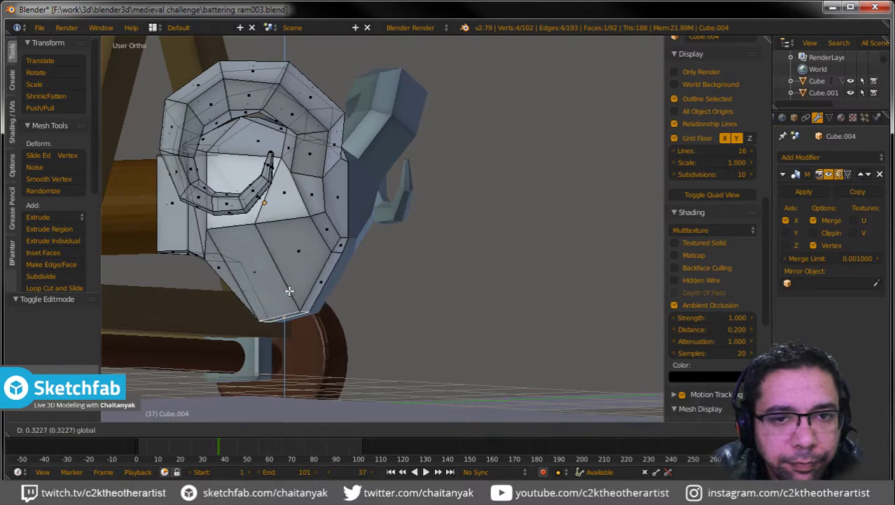
left_click(290, 280)
middle_click_drag(290, 280, 264, 282)
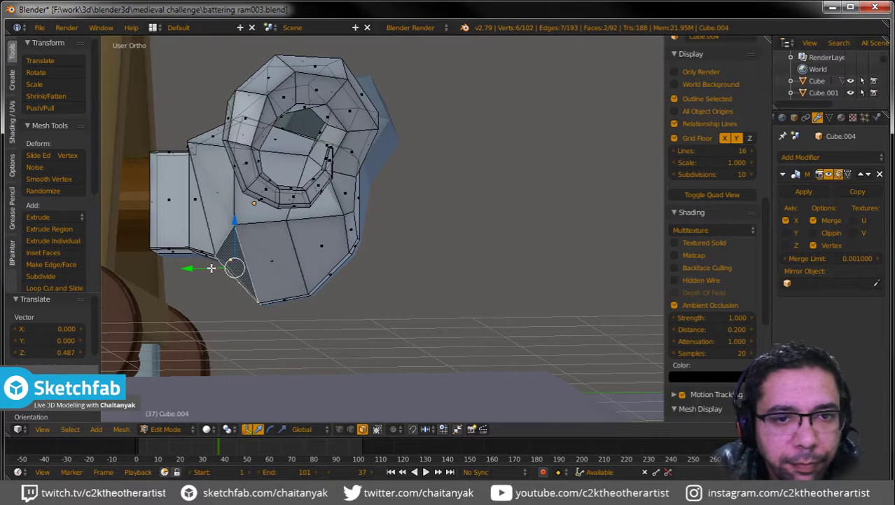
key("g")
key("y")
left_click(252, 260)
mouse_move(253, 259)
middle_mouse_down()
mouse_move(206, 273)
mouse_move(124, 253)
mouse_move(136, 276)
mouse_move(217, 194)
middle_mouse_up()
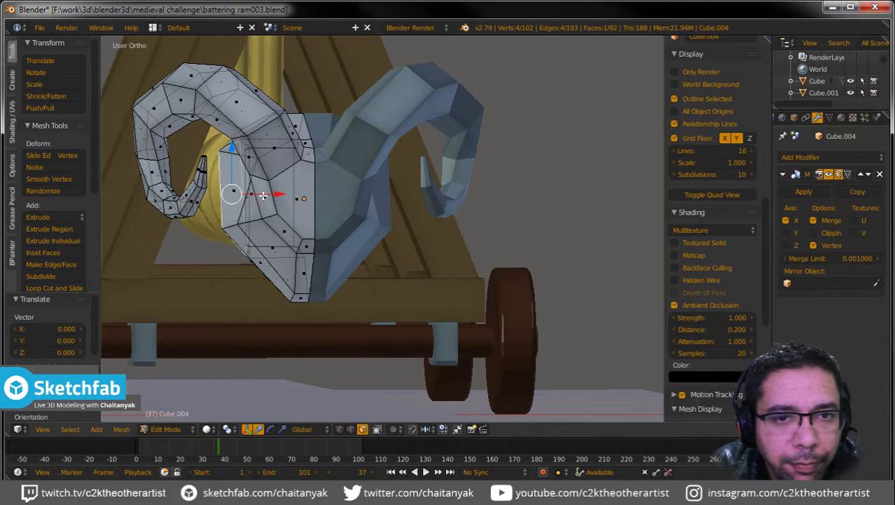
key("Tab")
key("a")
scroll(317, 322, "down", 5)
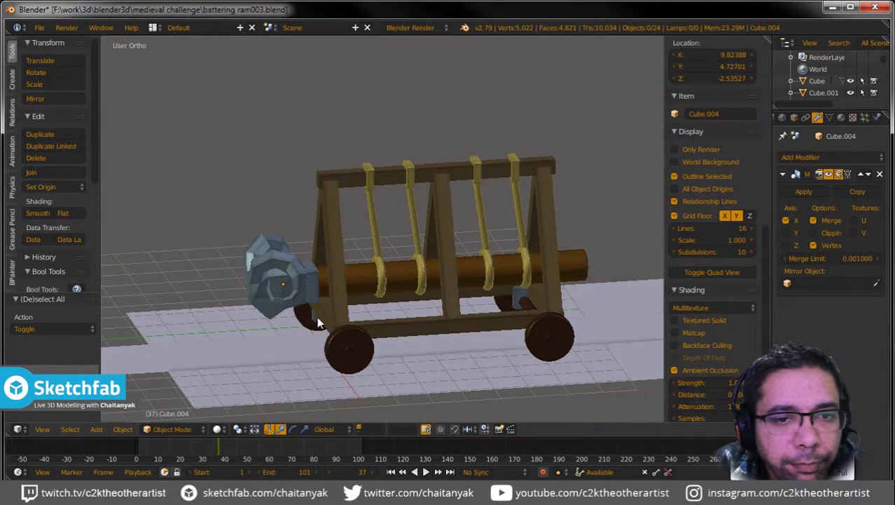
Step: Toggle viewport ambient occlusion off and back on, leaving it enabled, and view the whole cart
middle_click_drag(317, 316, 372, 324)
scroll(283, 296, "up", 4)
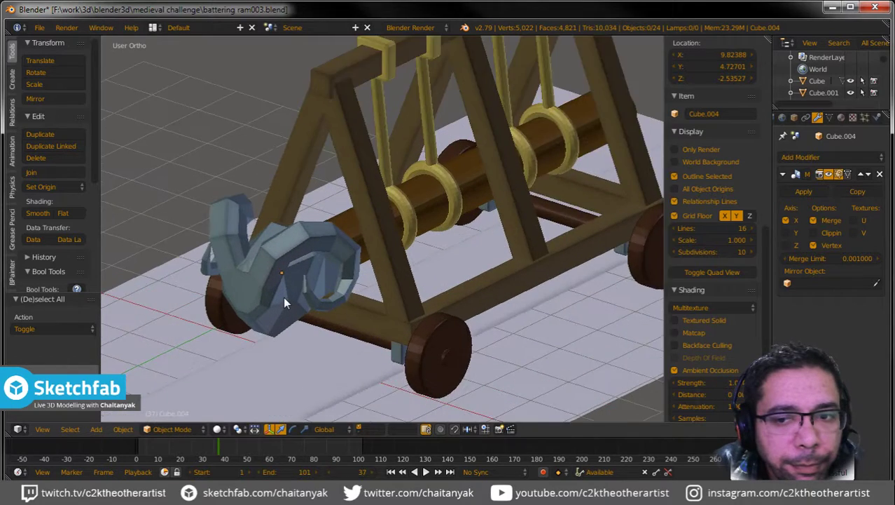
scroll(283, 296, "up", 1)
scroll(298, 273, "up", 1)
mouse_move(300, 278)
middle_mouse_down()
mouse_move(347, 236)
mouse_move(379, 228)
mouse_move(313, 225)
mouse_move(261, 242)
middle_mouse_up()
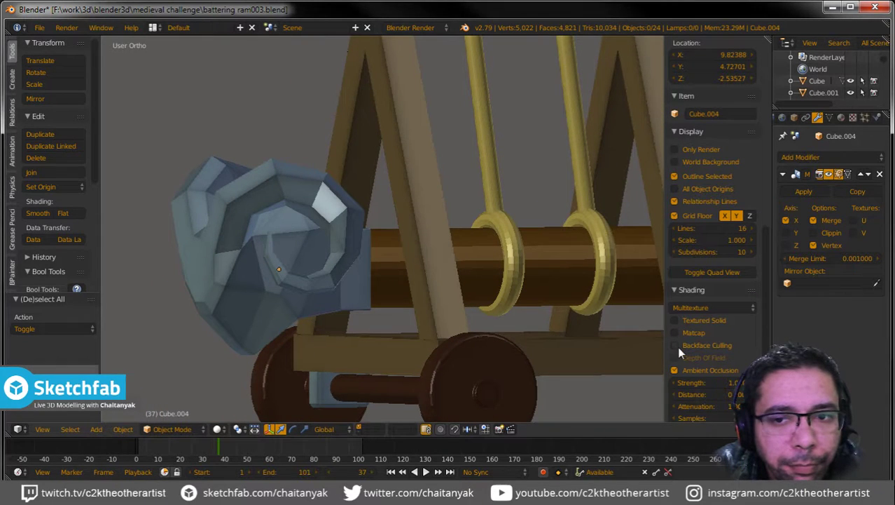
left_click(675, 370)
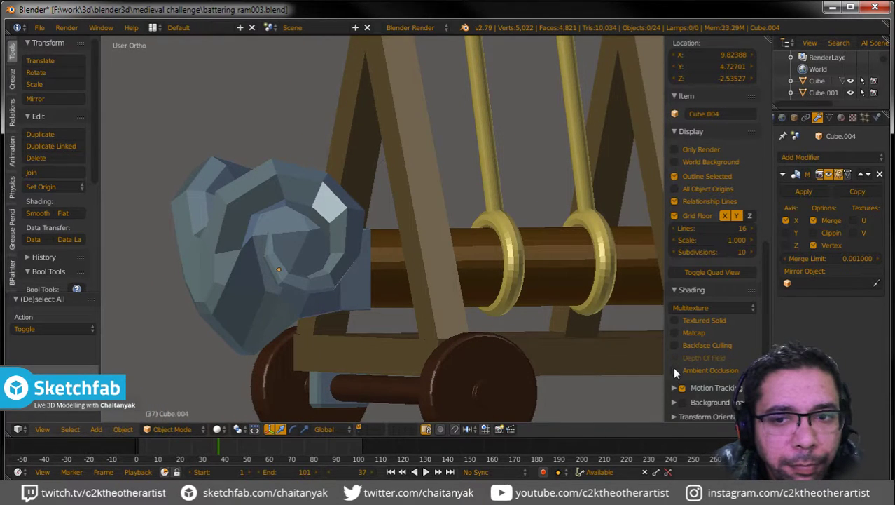
mouse_move(369, 287)
middle_mouse_down()
mouse_move(425, 259)
mouse_move(514, 285)
mouse_move(444, 283)
mouse_move(400, 296)
mouse_move(552, 327)
middle_mouse_up()
left_click(674, 369)
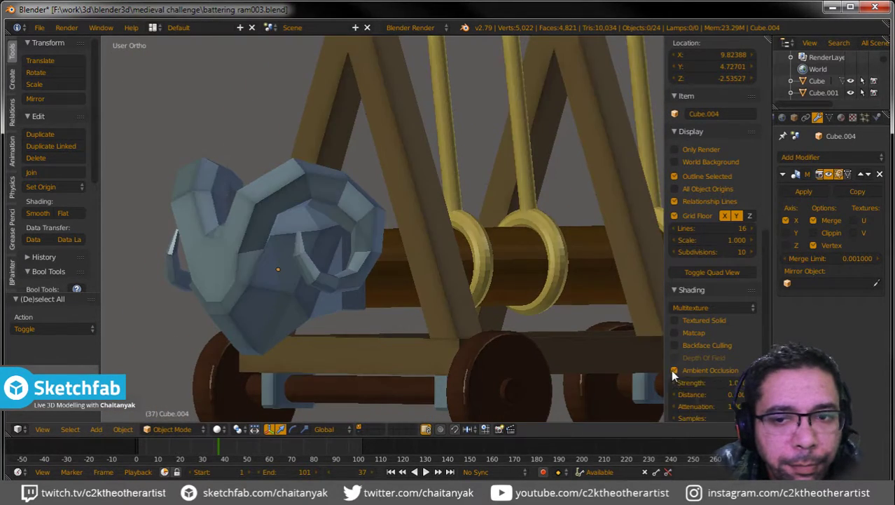
scroll(440, 244, "down", 4)
mouse_move(524, 262)
middle_mouse_down()
mouse_move(477, 249)
mouse_move(494, 299)
middle_mouse_up()
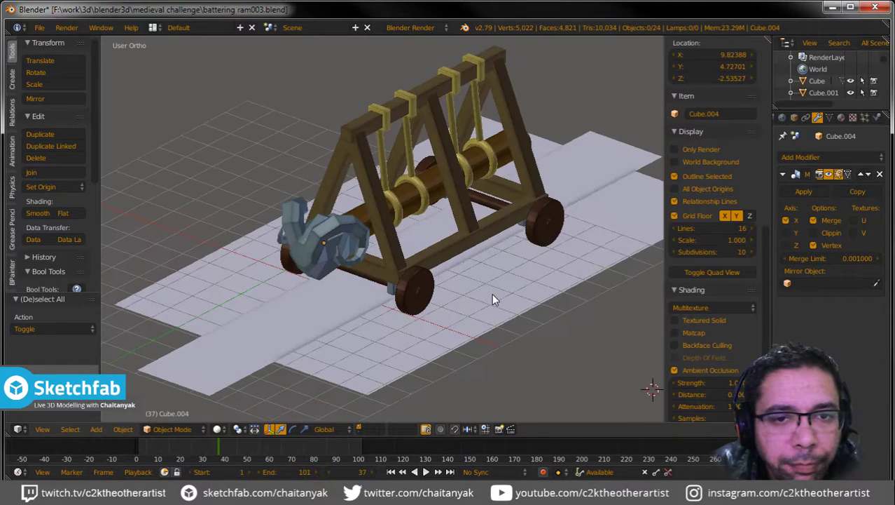
Step: Save over the existing battering ram003.blend file
key("ctrl+s")
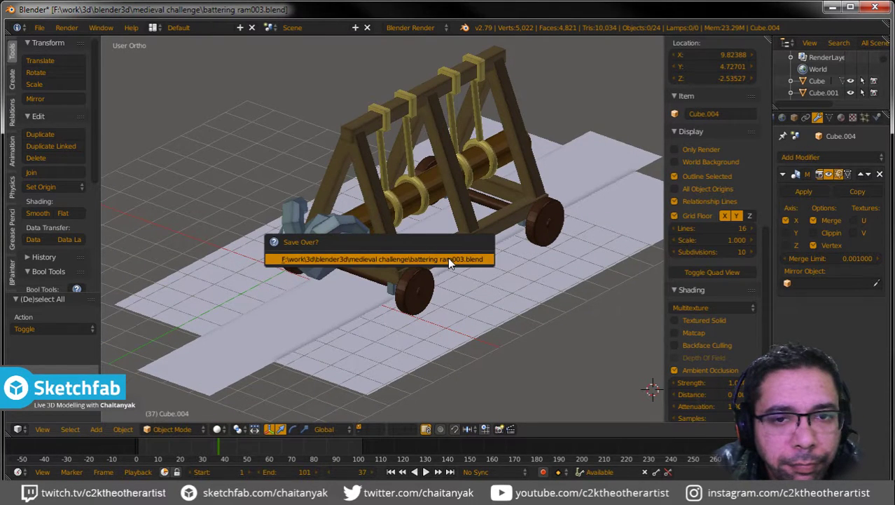
left_click(448, 257)
mouse_move(448, 257)
middle_mouse_down()
mouse_move(463, 279)
mouse_move(401, 249)
mouse_move(396, 222)
mouse_move(381, 220)
mouse_move(397, 232)
mouse_move(387, 241)
middle_mouse_up()
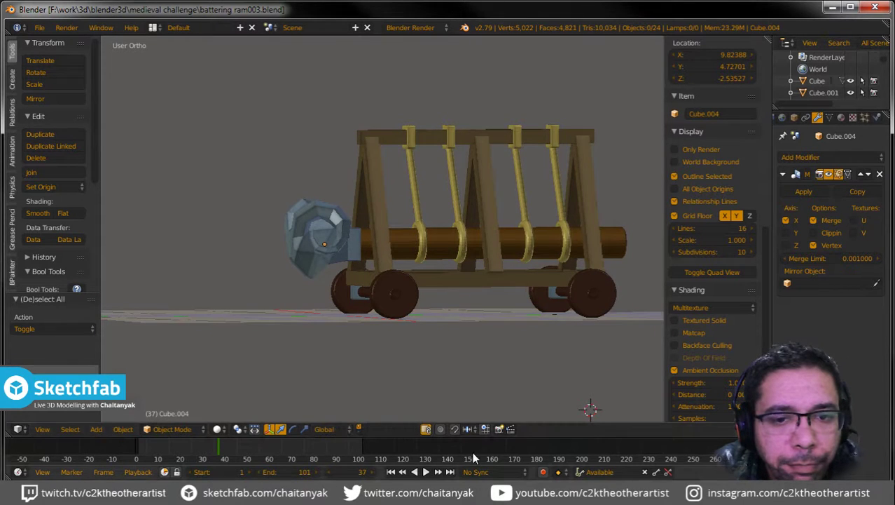
Step: Play the ram's swing animation, then stop playback
left_click(427, 472)
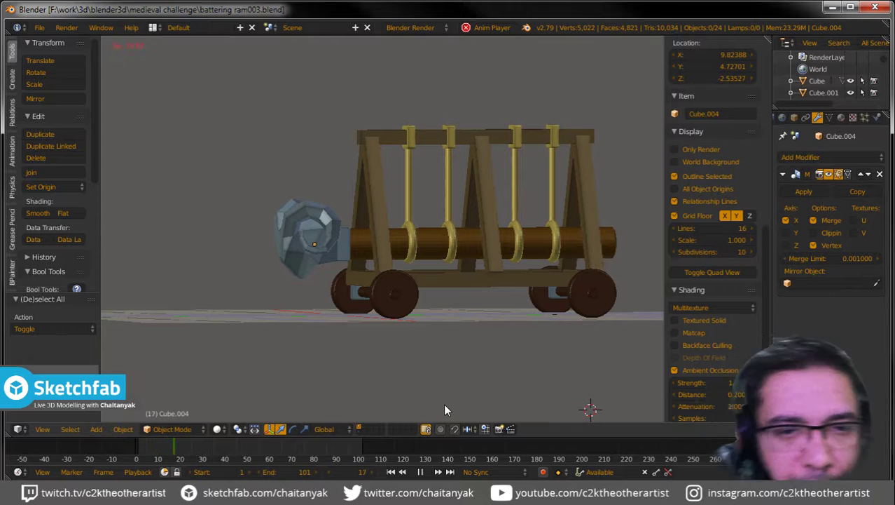
mouse_move(331, 323)
middle_mouse_down()
mouse_move(360, 317)
mouse_move(320, 286)
middle_mouse_up()
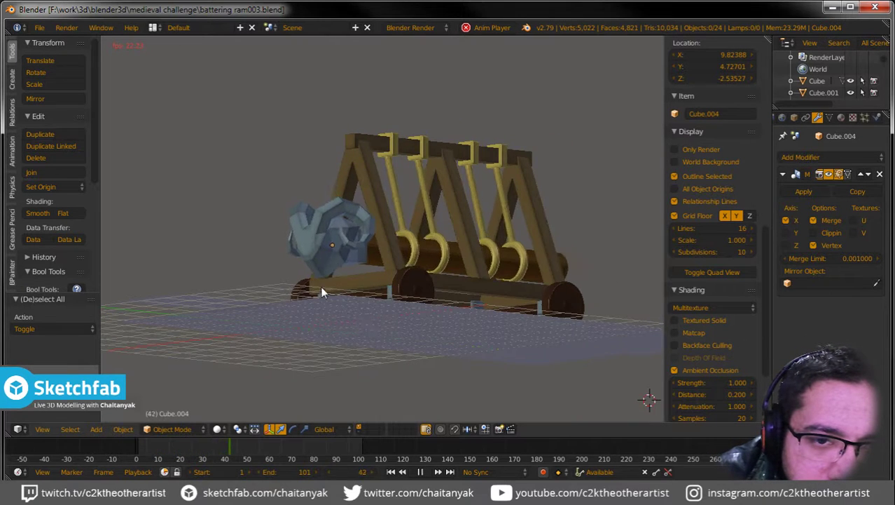
scroll(320, 286, "up", 4)
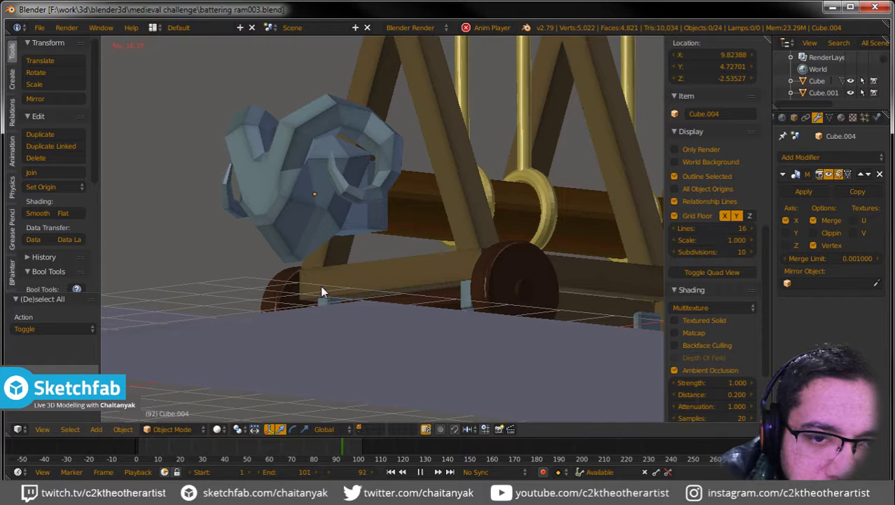
left_click(421, 473)
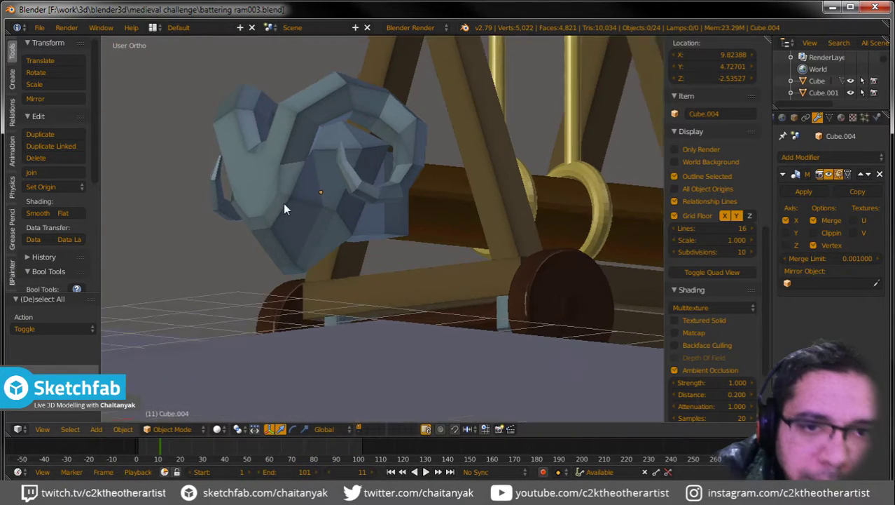
Step: Select the ram head and enter Edit Mode on its mesh
mouse_move(283, 203)
middle_mouse_down()
mouse_move(293, 214)
mouse_move(316, 186)
mouse_move(295, 207)
middle_mouse_up()
scroll(291, 208, "up", 3)
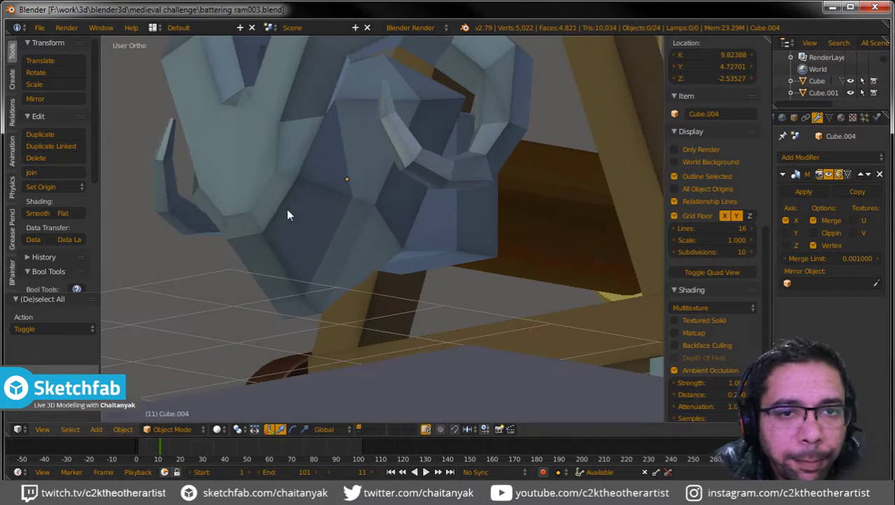
right_click(287, 209)
key("Tab")
scroll(300, 201, "up", 2)
mouse_move(348, 200)
middle_mouse_down()
mouse_move(420, 196)
mouse_move(445, 213)
middle_mouse_up()
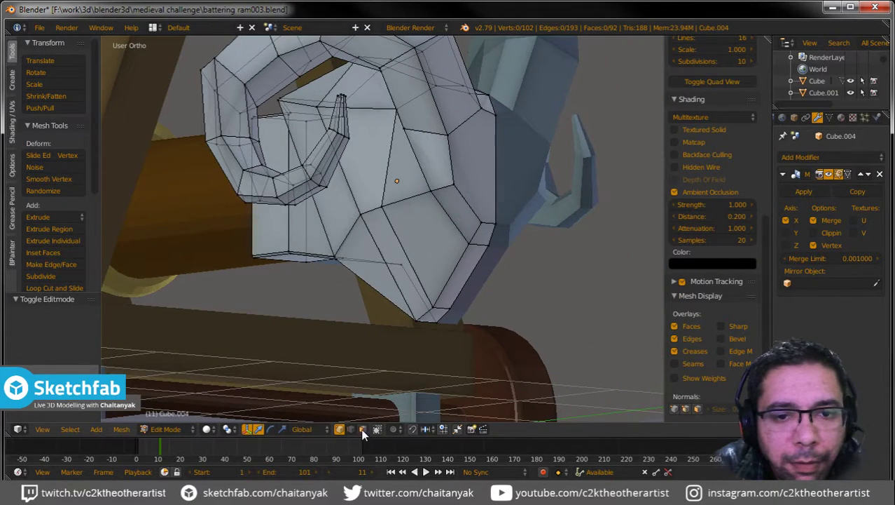
Step: Inset a lower front face of the head to 0.579, nudging it along X and up Z
right_click(421, 240)
key("e")
right_click(490, 300)
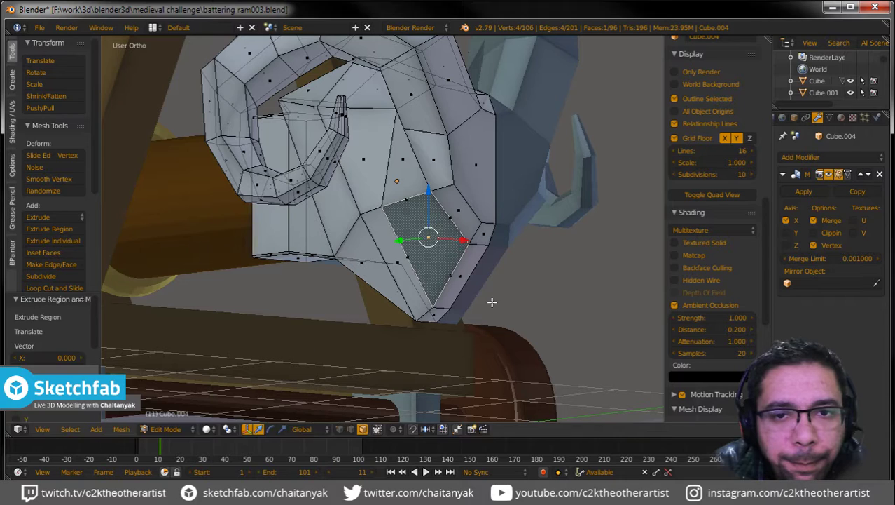
key("s")
left_click(468, 276)
mouse_move(468, 277)
middle_mouse_down()
mouse_move(463, 296)
mouse_move(447, 285)
middle_mouse_up()
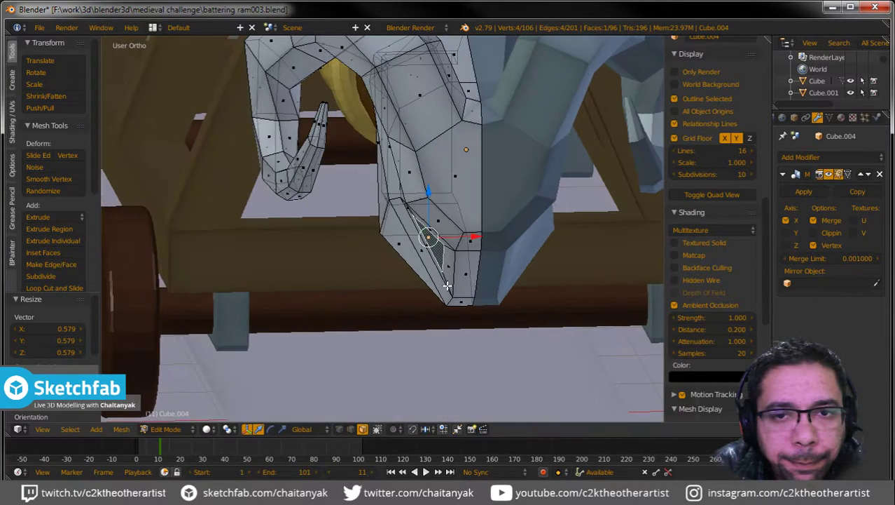
key("g")
key("x")
left_click(459, 235)
middle_click_drag(459, 235, 436, 210)
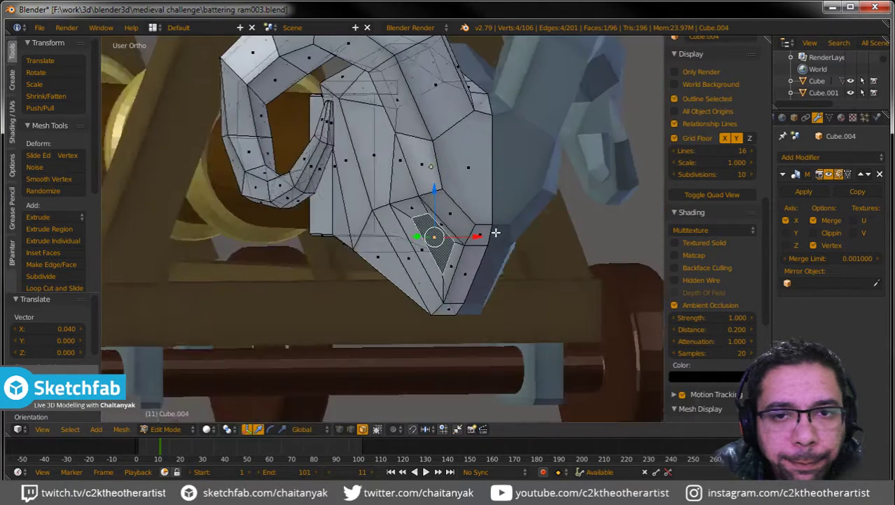
key("g")
key("z")
left_click(458, 201)
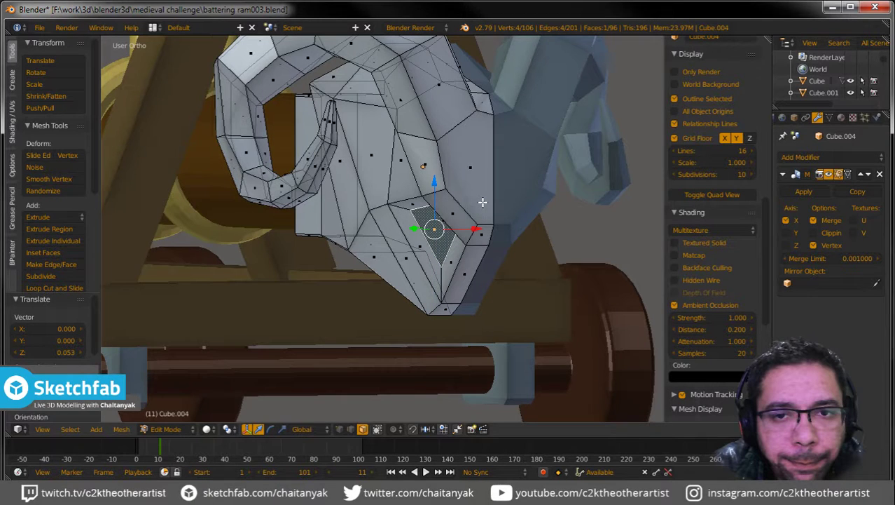
Step: Add two more inset steps to the socket, the first shrunk to 0.676
key("e")
left_click(494, 225)
key("s")
left_click(482, 236)
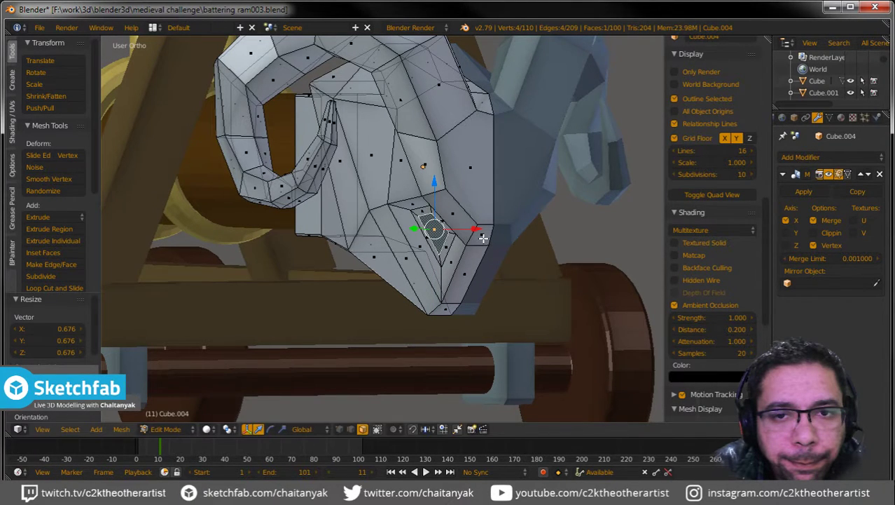
key("e")
left_click(489, 235)
key("s")
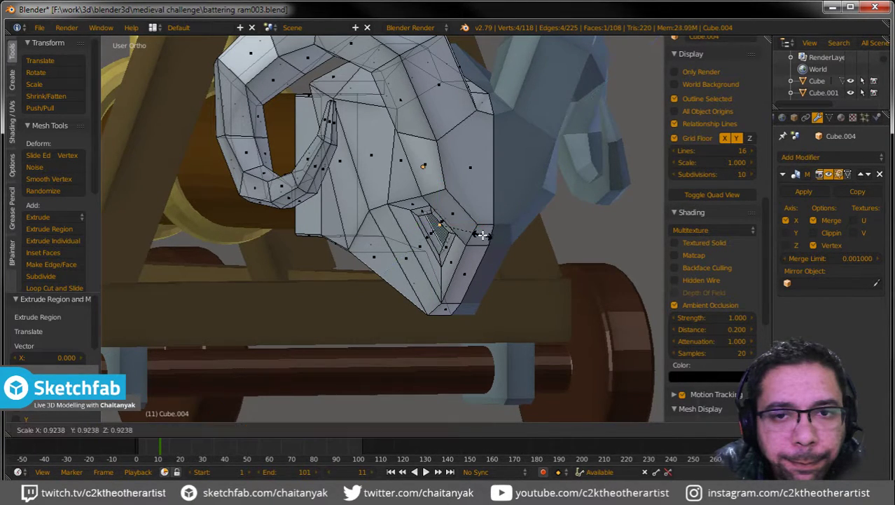
left_click(478, 237)
Step: Extrude and shrink the innermost socket step, then return to Object Mode
key("e")
right_click(469, 240)
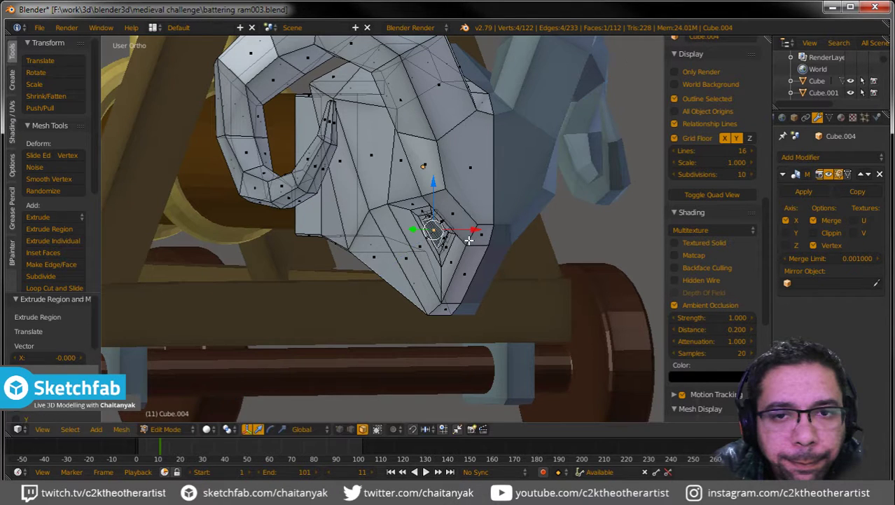
key("e")
right_click(464, 247)
key("s")
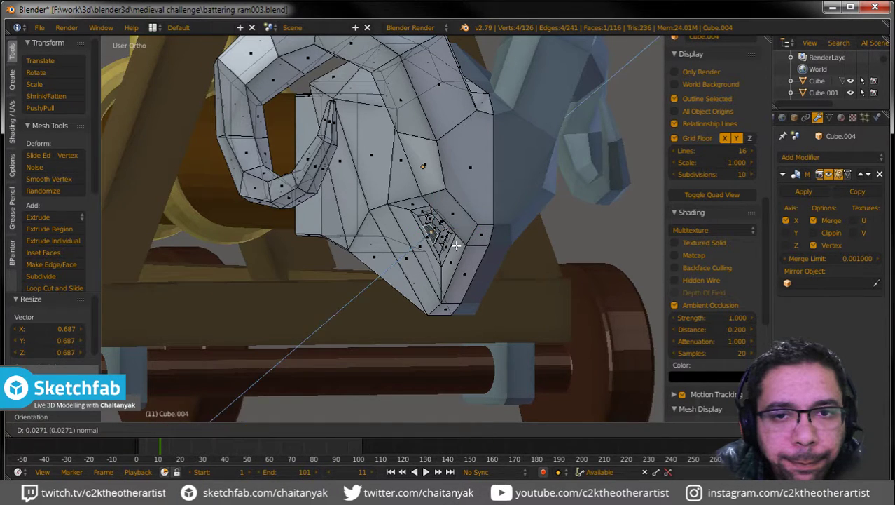
right_click(456, 244)
key("s")
left_click(456, 244)
key("Tab")
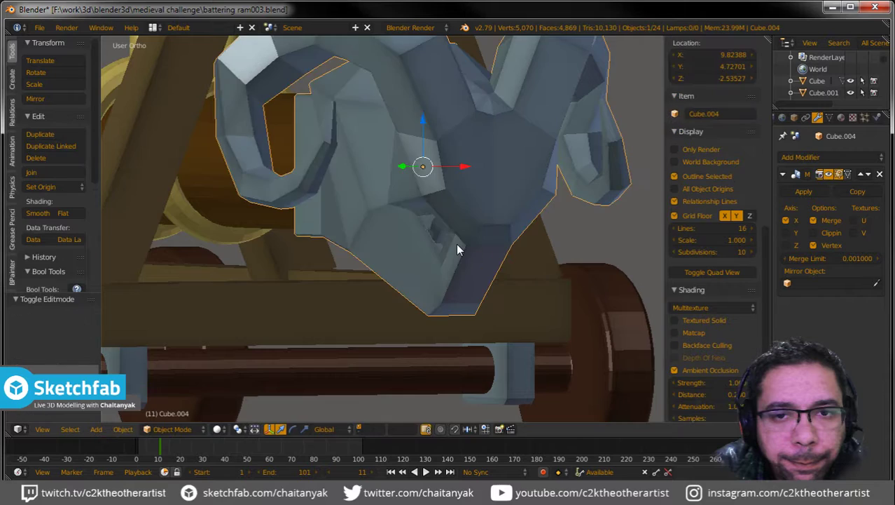
Step: Subdivide an edge on the ram head's lower jaw in Edit Mode
key("a")
mouse_move(457, 250)
middle_mouse_down()
mouse_move(279, 241)
mouse_move(295, 225)
mouse_move(424, 204)
mouse_move(494, 208)
mouse_move(530, 235)
mouse_move(570, 237)
mouse_move(238, 230)
mouse_move(275, 223)
mouse_move(447, 242)
mouse_move(586, 244)
mouse_move(567, 244)
middle_mouse_up()
key("Tab")
scroll(475, 262, "up", 4)
scroll(475, 262, "up", 2)
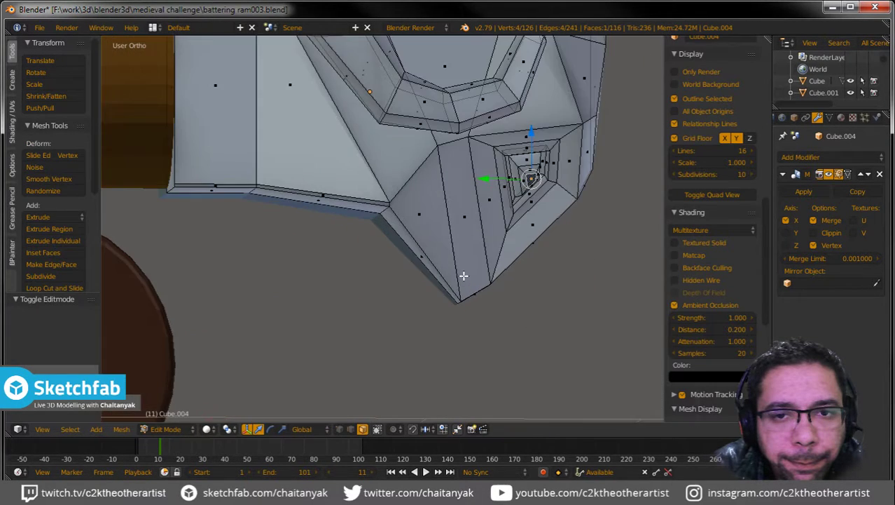
scroll(462, 278, "up", 1)
middle_click_drag(471, 281, 438, 273)
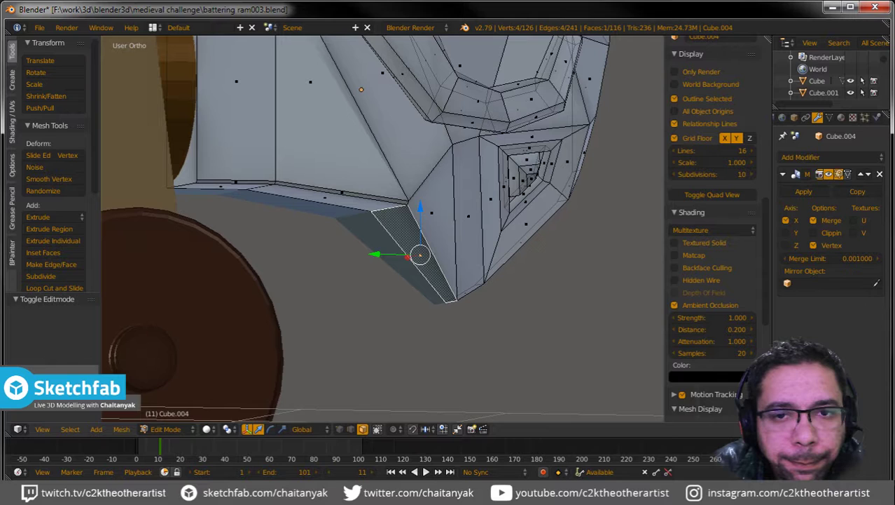
right_click(434, 256)
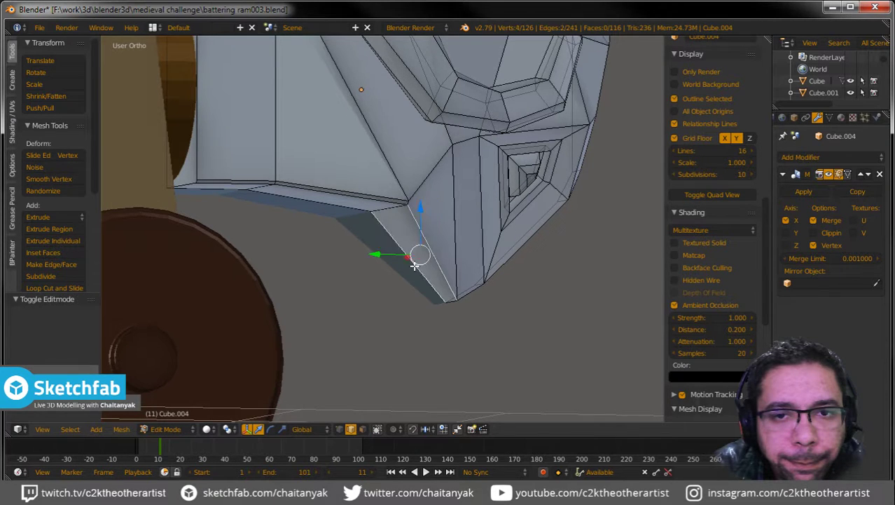
key("w")
left_click(376, 199)
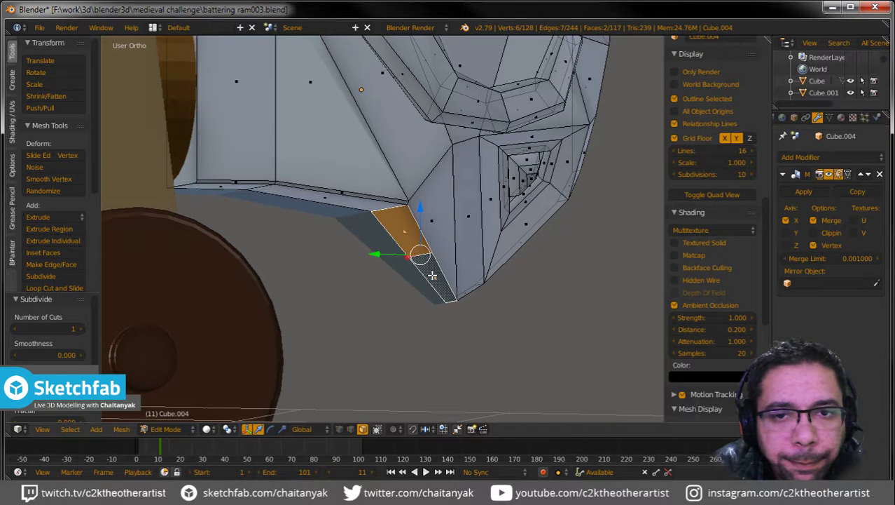
Step: Extrude the jaw face outward, rotate it 29.5°, reposition and shrink it
mouse_move(433, 276)
middle_mouse_down()
mouse_move(458, 314)
mouse_move(426, 324)
mouse_move(434, 316)
middle_mouse_up()
key("e")
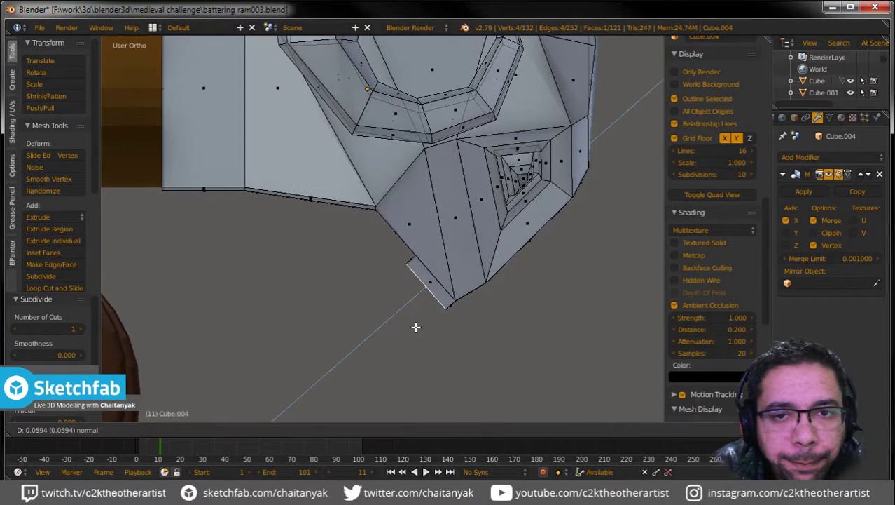
left_click(428, 339)
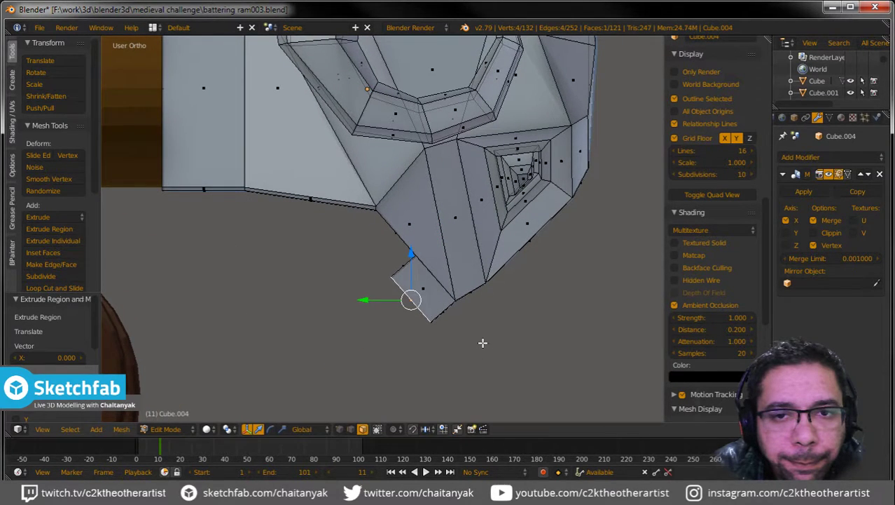
key("r")
left_click(450, 368)
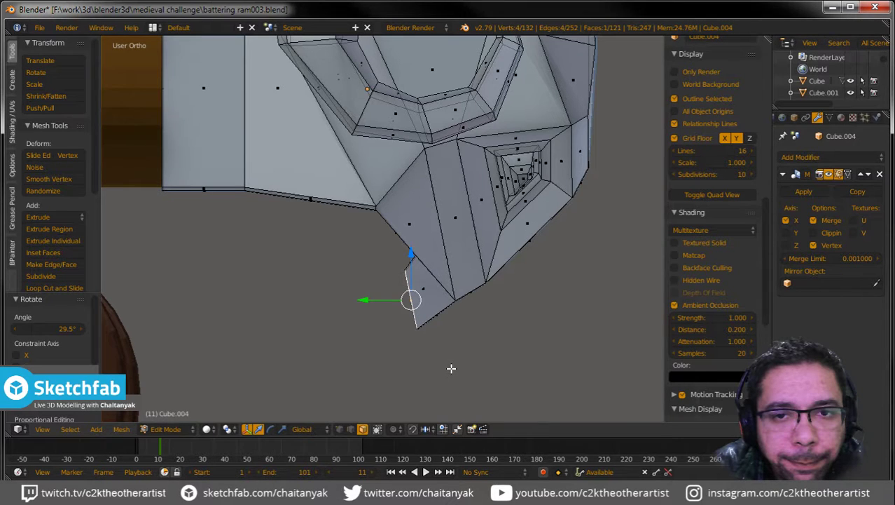
key("g")
left_click(427, 356)
key("s")
left_click(426, 350)
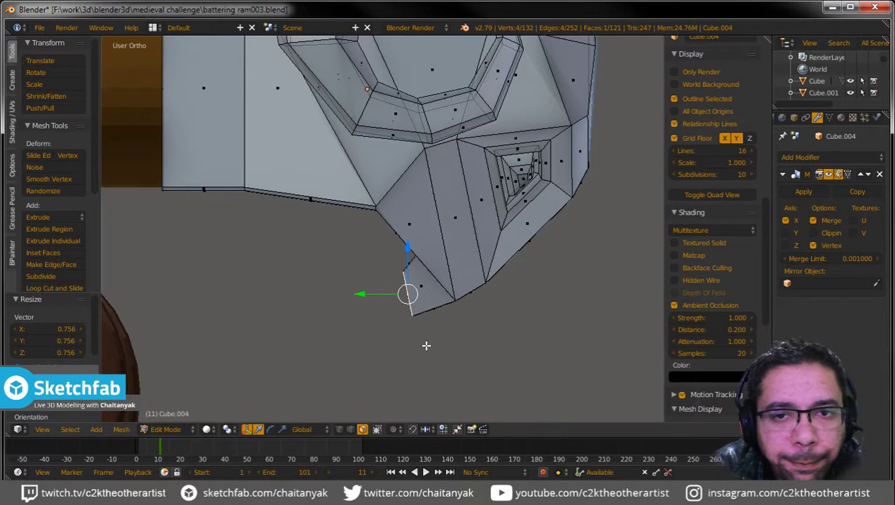
Step: Lengthen the flap with two extrusions, scaled to 0.722 and curled 32°
key("e")
left_click(426, 338)
key("e")
left_click(409, 341)
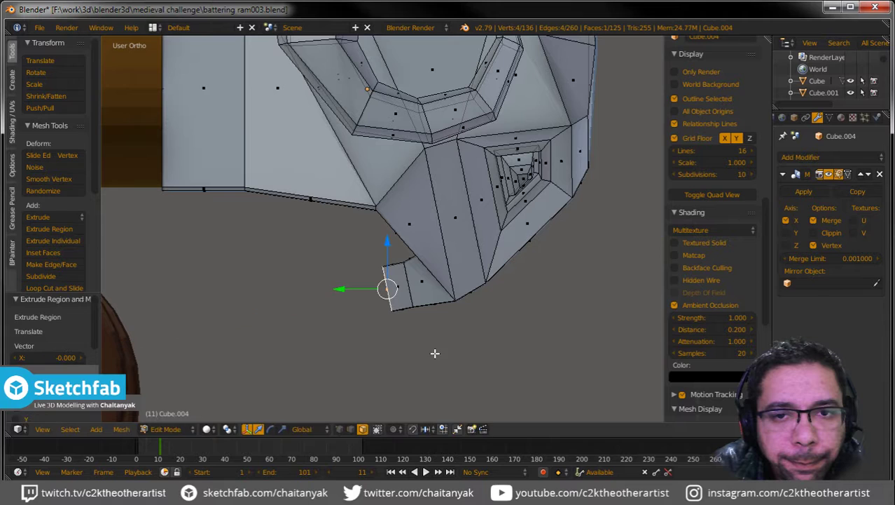
key("s")
left_click(414, 341)
key("r")
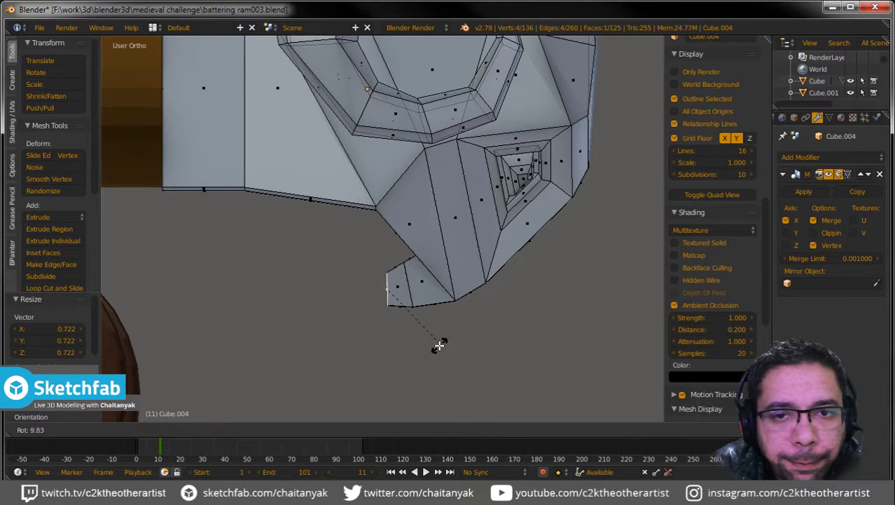
left_click(416, 351)
key("g")
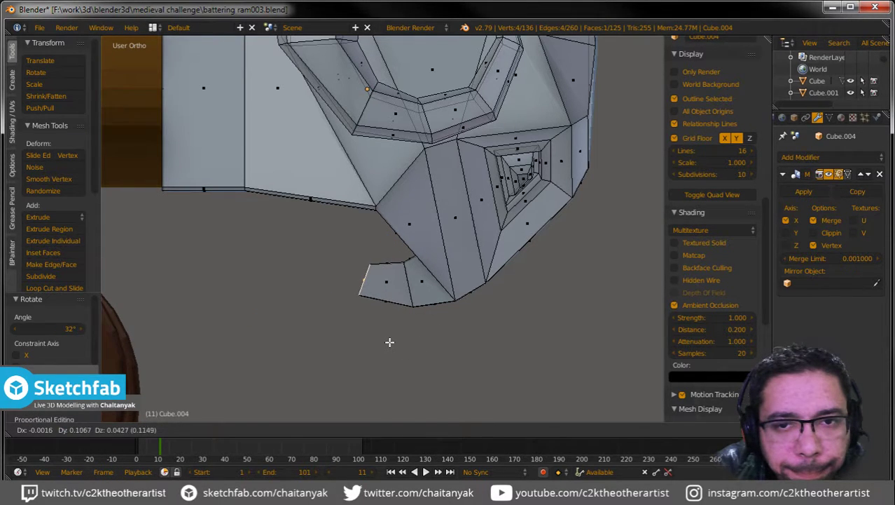
left_click(390, 341)
Step: Add two more tapering segments to bend the curl, scaling the tip to 0.6
key("e")
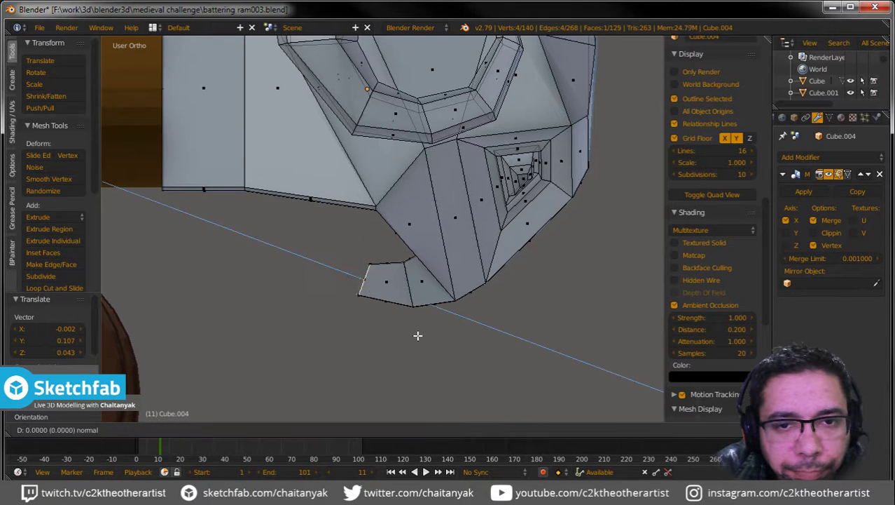
left_click(394, 329)
key("r")
left_click(420, 276)
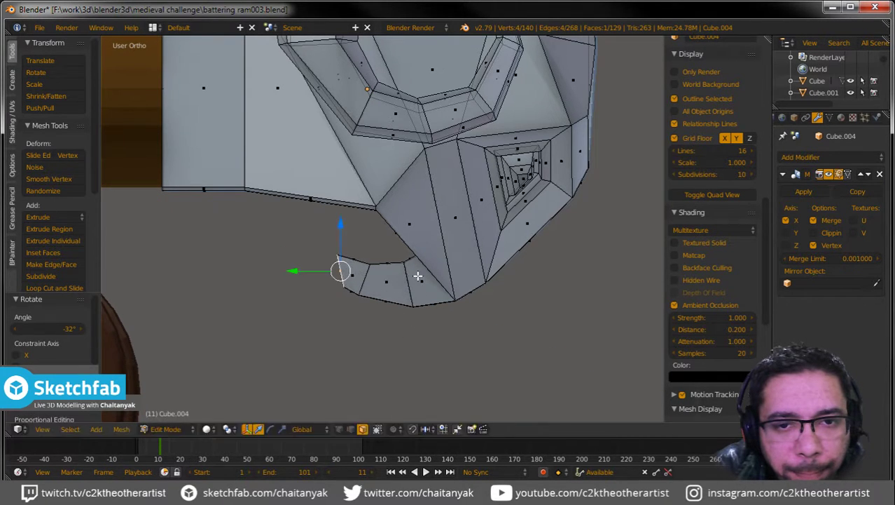
key("s")
left_click(389, 282)
key("e")
left_click(375, 284)
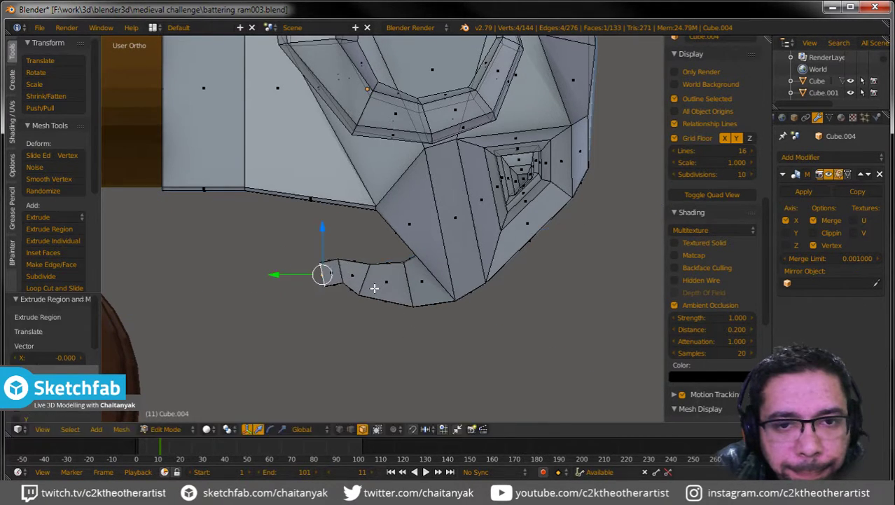
key("s")
left_click(353, 285)
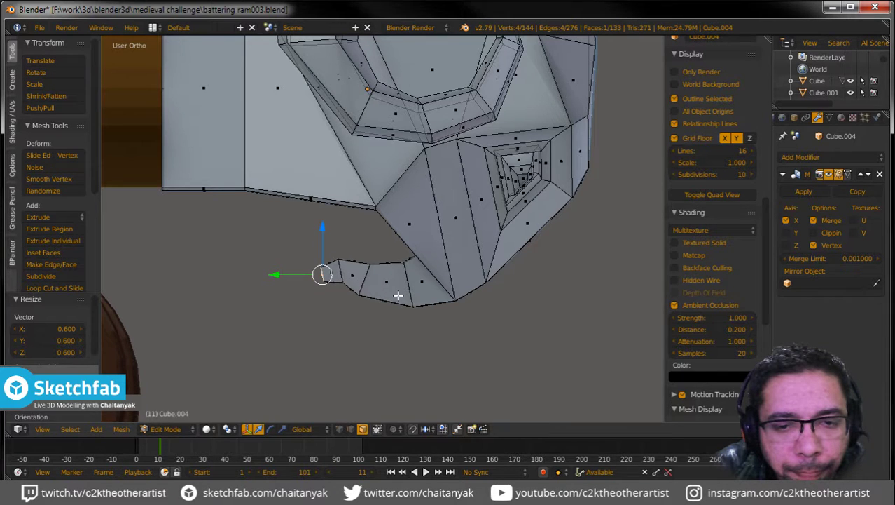
Step: Nudge the tip, extrude a final segment shrunk to a point, and exit Edit Mode
key("g")
left_click(367, 260)
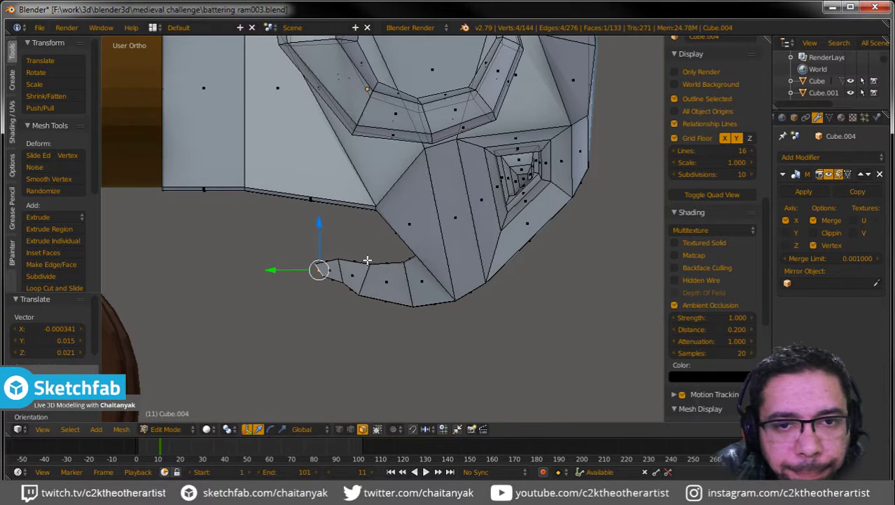
key("e")
left_click(384, 301)
key("s")
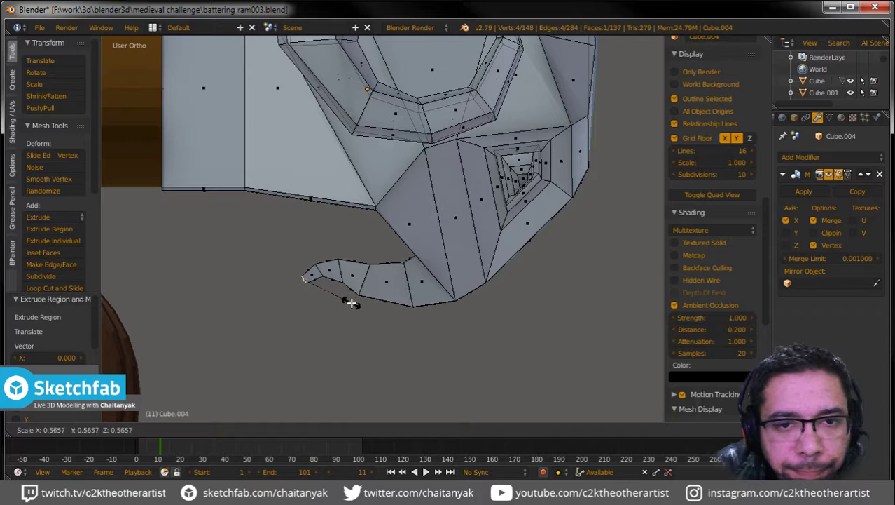
left_click(351, 303)
key("Tab")
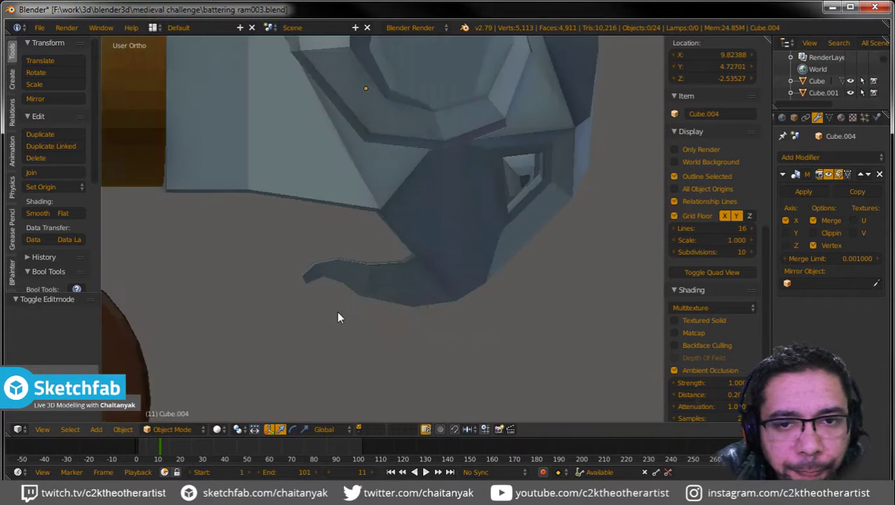
Step: Orbit around the machine to view the new curl beside the wheel
mouse_move(337, 311)
middle_mouse_down()
mouse_move(248, 281)
mouse_move(177, 290)
mouse_move(143, 323)
middle_mouse_up()
key("a")
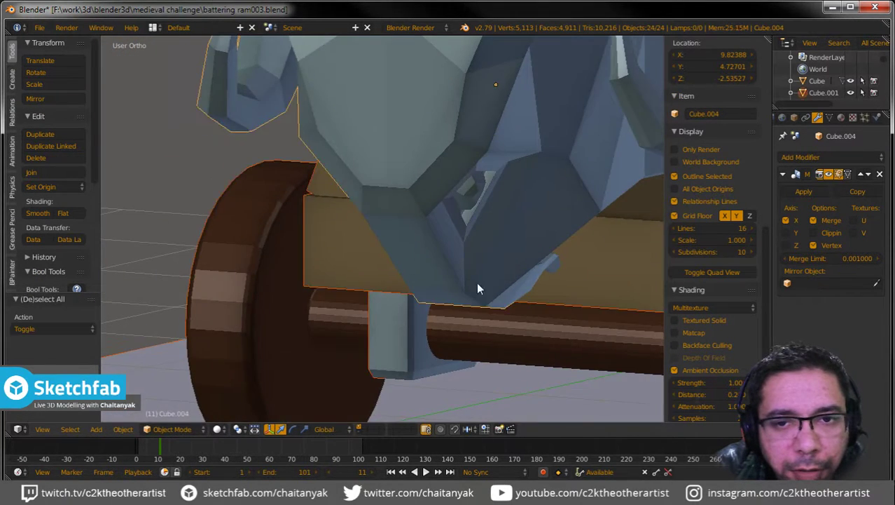
scroll(477, 287, "down", 5)
middle_click_drag(523, 290, 459, 286)
key("a")
scroll(386, 272, "up", 6)
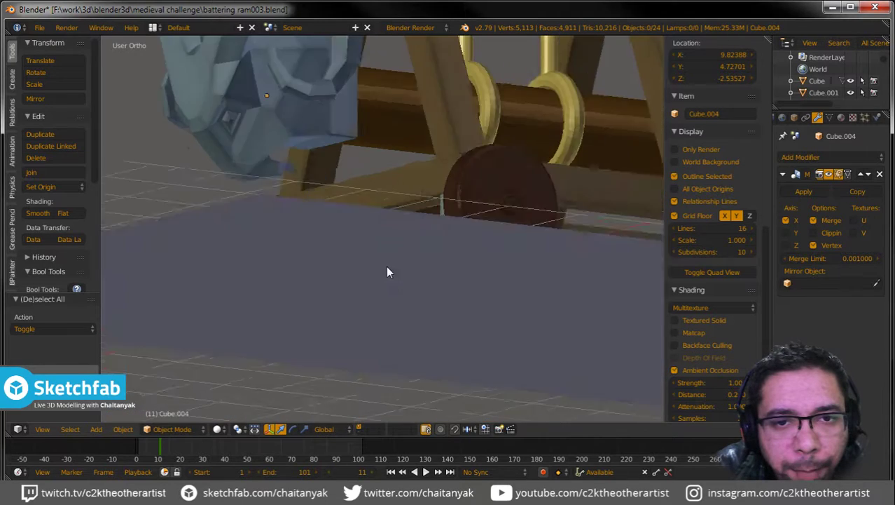
mouse_move(386, 272)
middle_mouse_down()
mouse_move(382, 260)
mouse_move(299, 311)
mouse_move(444, 278)
mouse_move(418, 300)
middle_mouse_up()
scroll(301, 309, "down", 3)
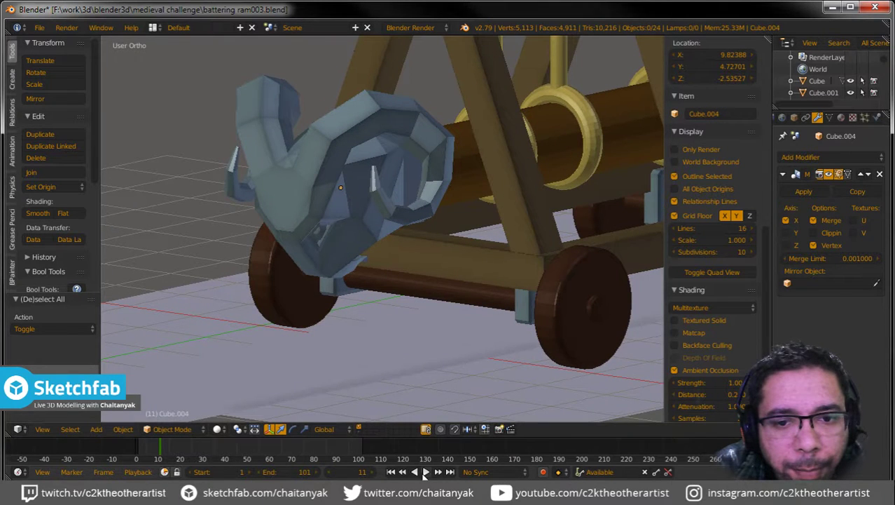
Step: Play the ram's swing animation and stop it at frame 100
left_click(425, 472)
scroll(407, 363, "down", 3)
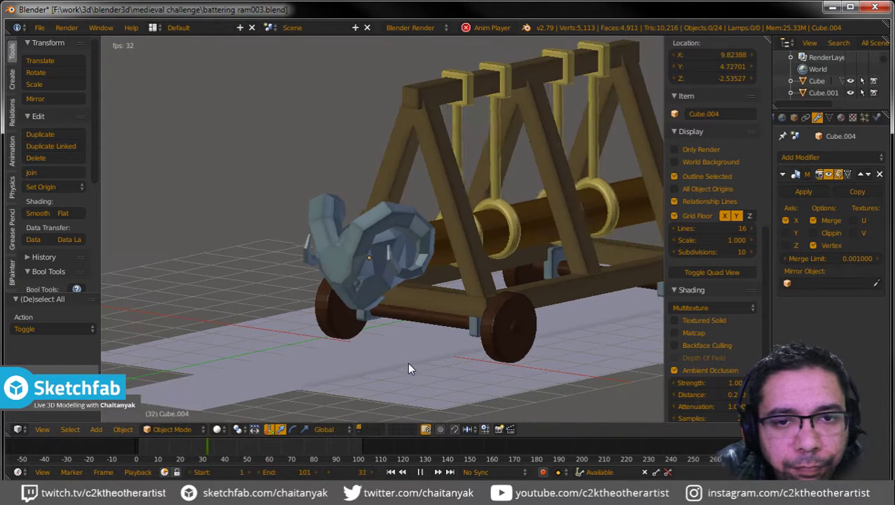
mouse_move(400, 361)
middle_mouse_down()
mouse_move(299, 331)
mouse_move(356, 335)
middle_mouse_up()
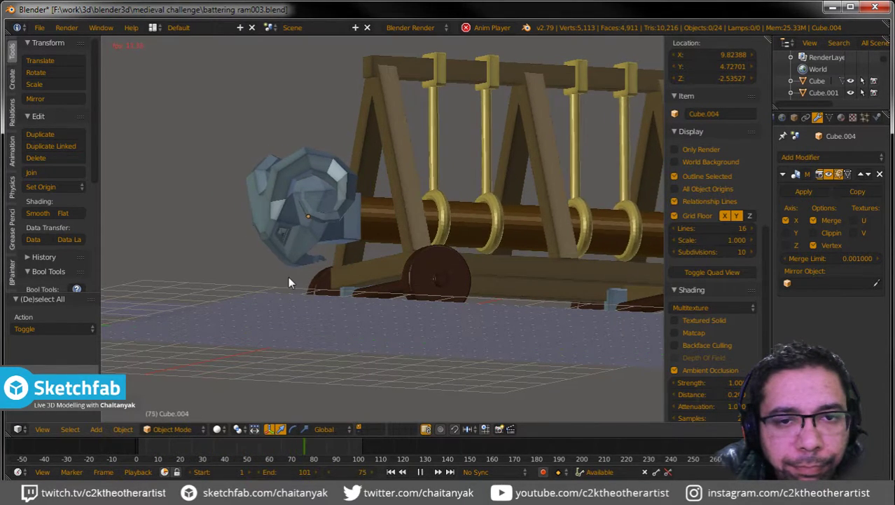
scroll(291, 287, "up", 4)
left_click(420, 472)
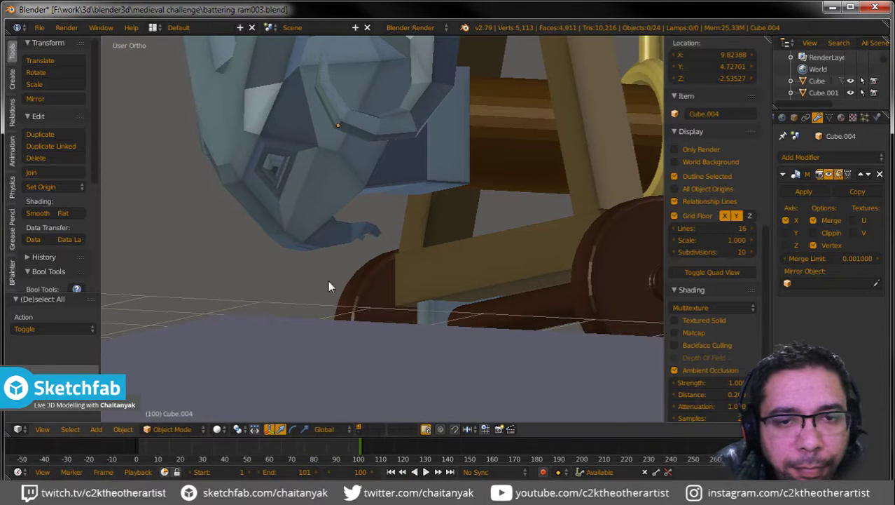
Step: In Edit Mode on the ram head's other side, move a vertex on the lower edge
key("Tab")
scroll(280, 245, "up", 2)
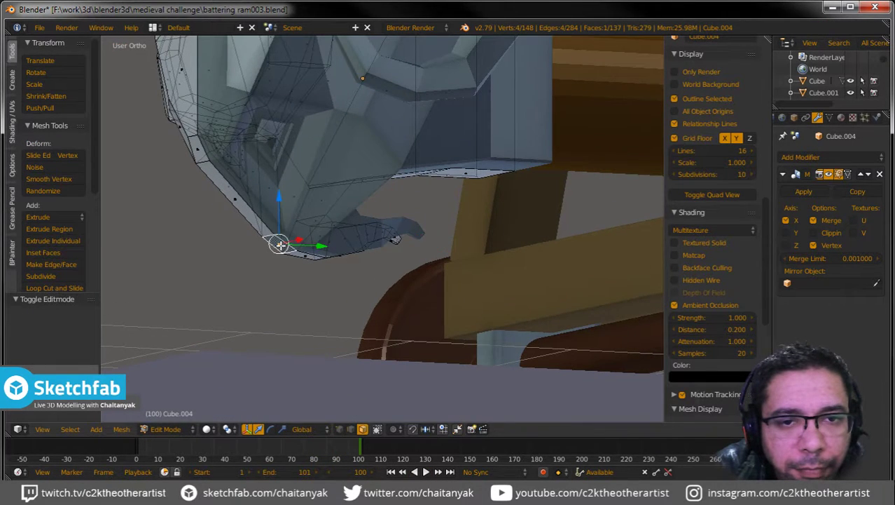
mouse_move(280, 244)
middle_mouse_down()
mouse_move(395, 248)
mouse_move(446, 262)
middle_mouse_up()
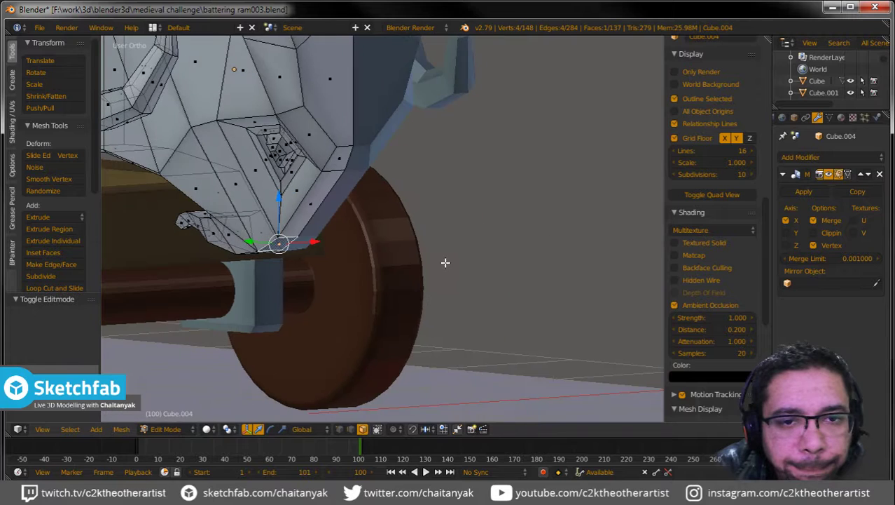
middle_click_drag(299, 234, 294, 238)
scroll(294, 238, "up", 2)
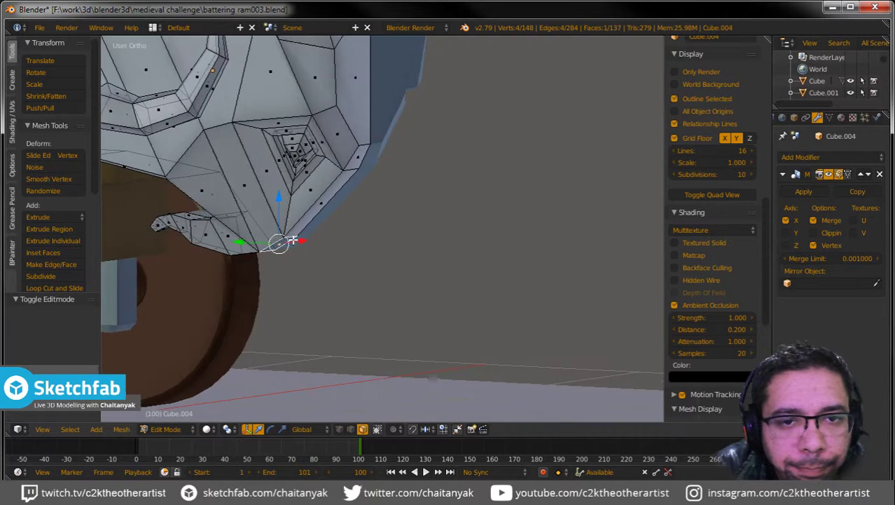
scroll(293, 240, "up", 2)
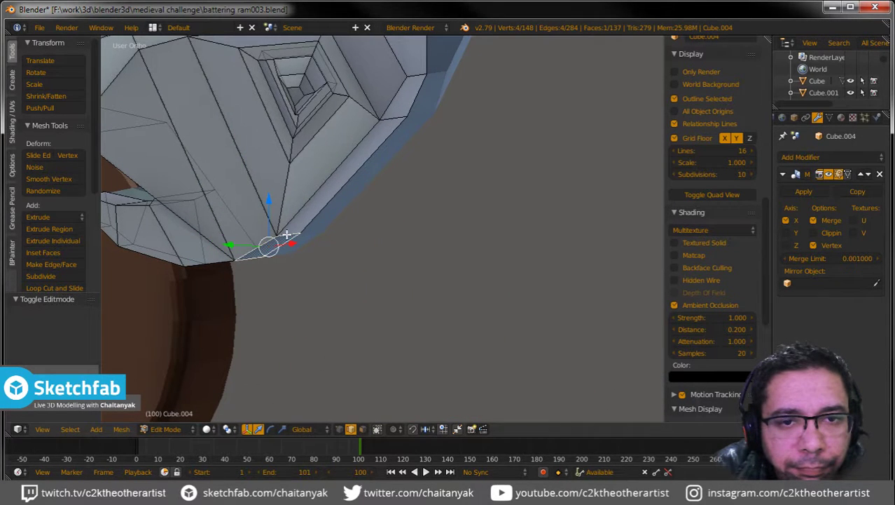
mouse_move(287, 234)
middle_mouse_down()
mouse_move(297, 254)
mouse_move(345, 247)
middle_mouse_up()
key("g")
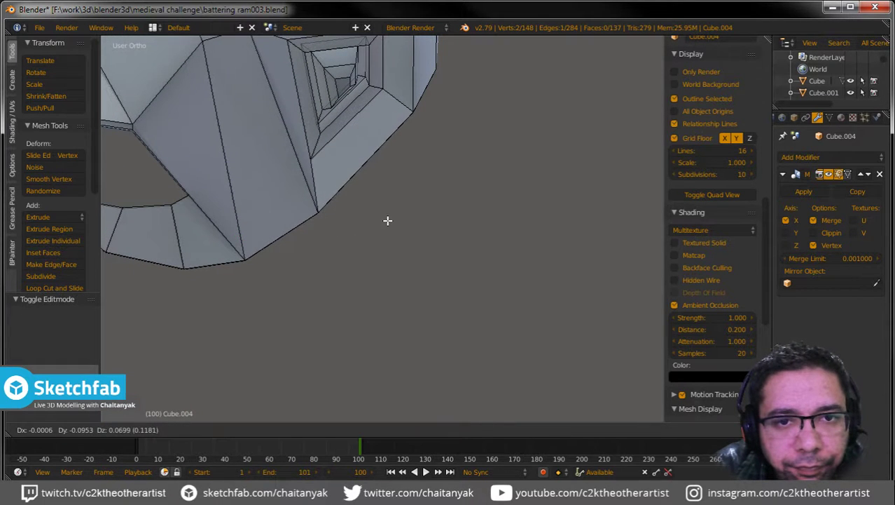
left_click(387, 221)
Step: Extrude a lower-edge face into a tab and move its end face outward
left_click(374, 429)
right_click(283, 234)
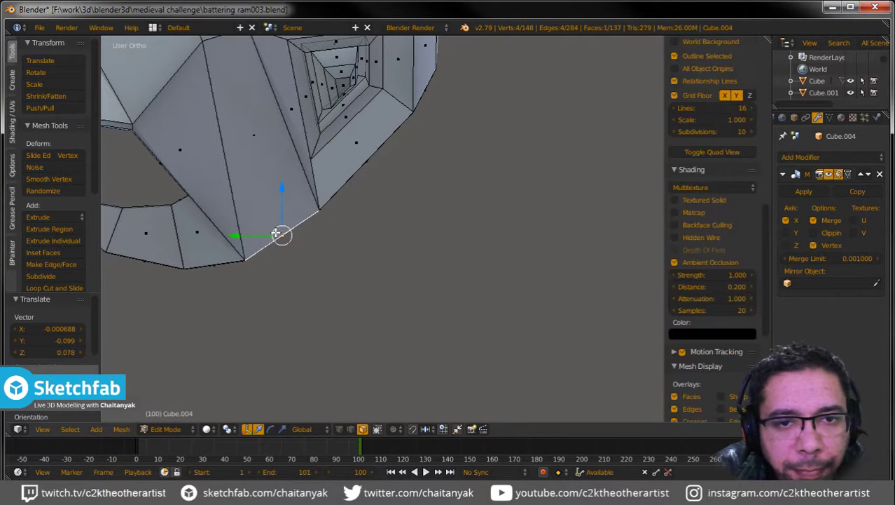
key("e")
left_click(301, 302)
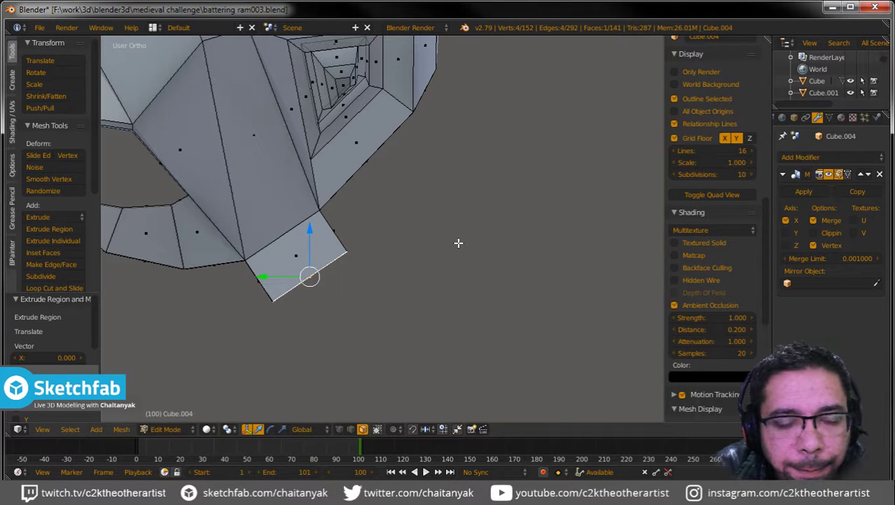
middle_click_drag(458, 243, 409, 248)
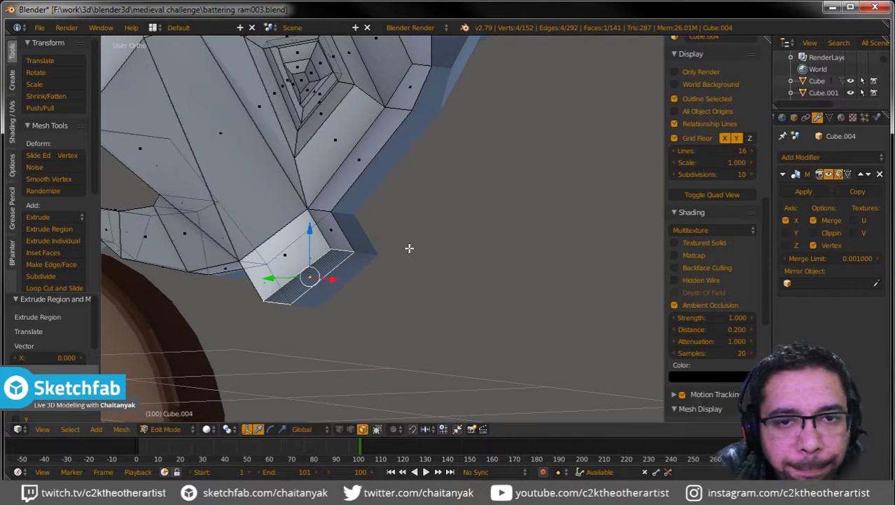
right_click(324, 208)
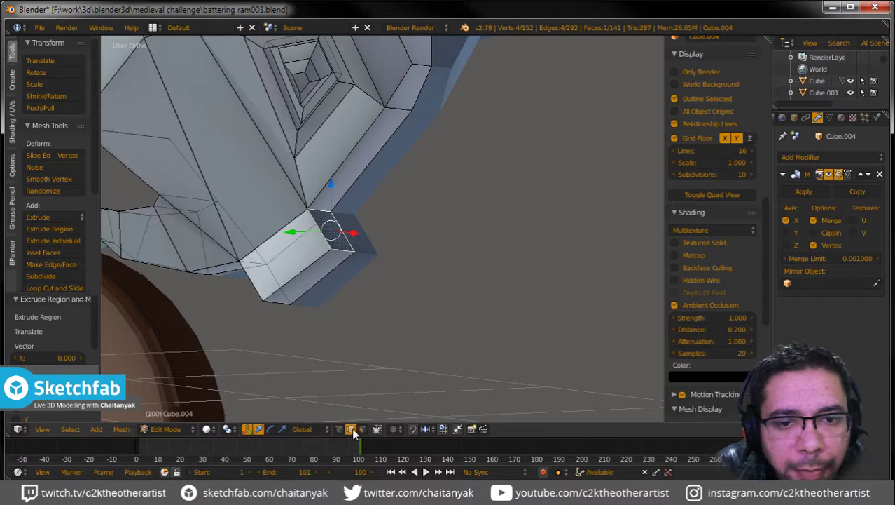
mouse_move(349, 227)
middle_mouse_down()
mouse_move(394, 236)
mouse_move(386, 242)
mouse_move(400, 260)
mouse_move(411, 255)
middle_mouse_up()
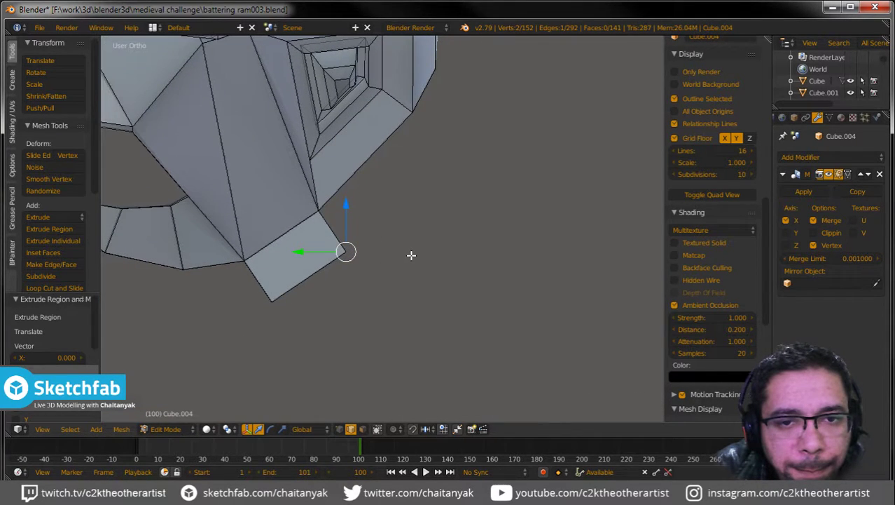
key("g")
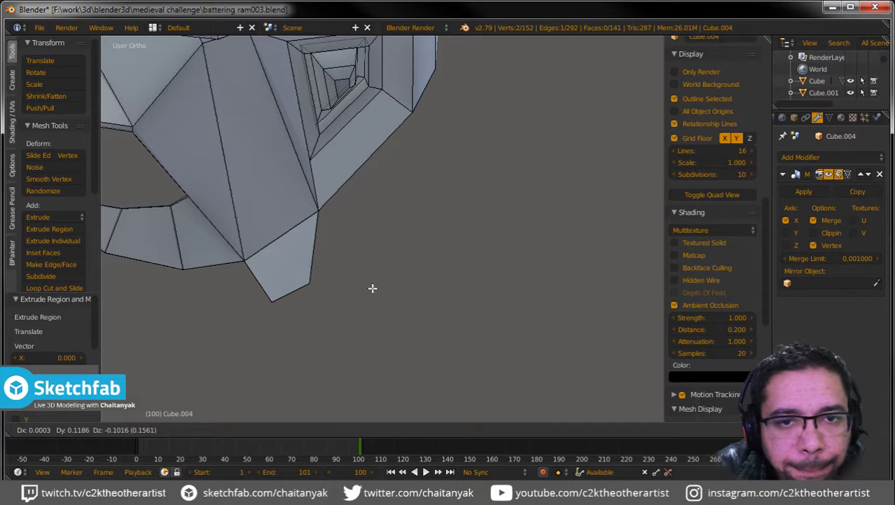
left_click(373, 288)
Step: Move the tab's base vertex and its bottom corner vertices into place
key("a")
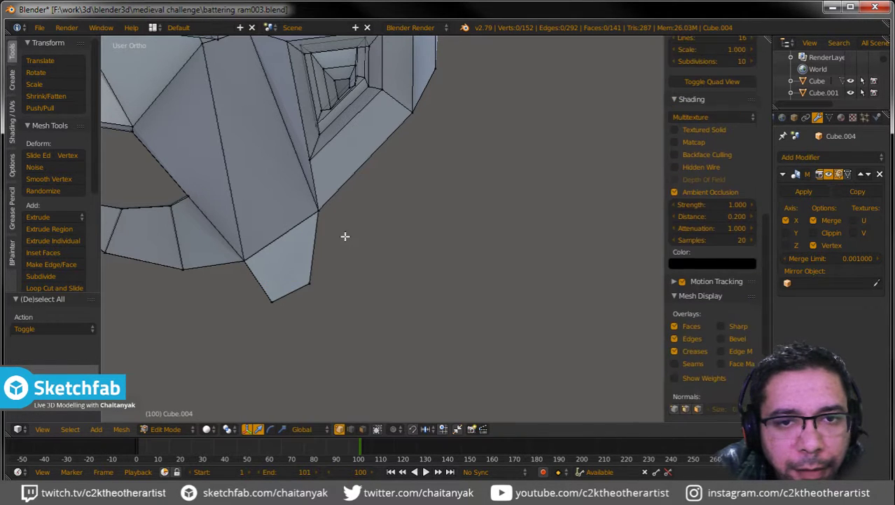
right_click(341, 201)
key("g")
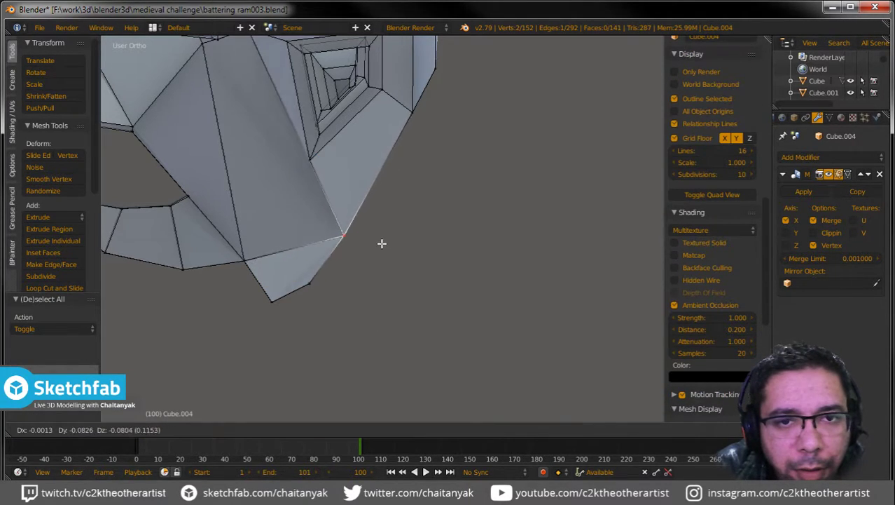
left_click(365, 242)
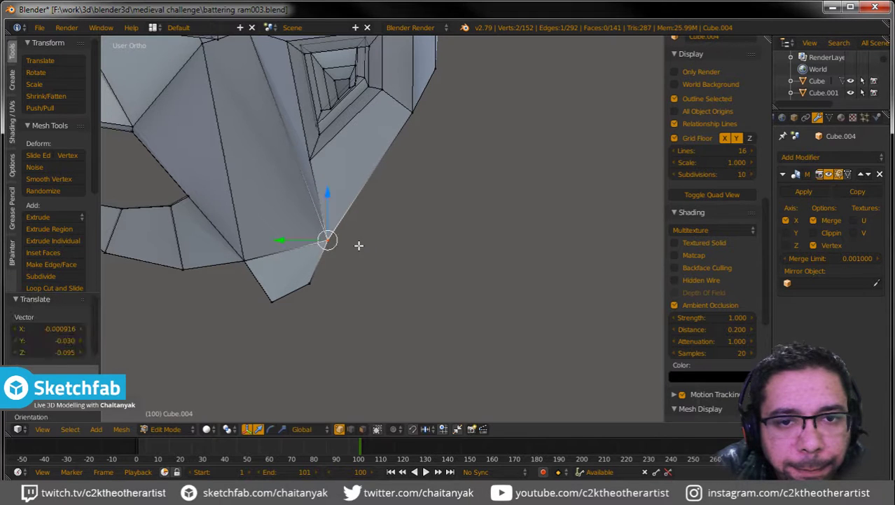
key("a")
left_click_drag(325, 267, 323, 269, "ctrl")
key("g")
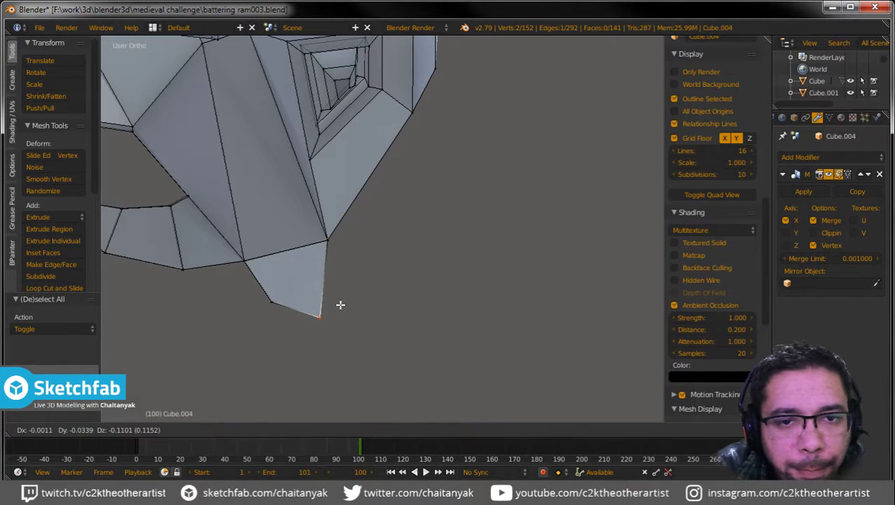
left_click(335, 295)
Step: Pull the tab's lower corner vertices down to reshape its tip
key("a")
left_click_drag(246, 248, 247, 249, "ctrl")
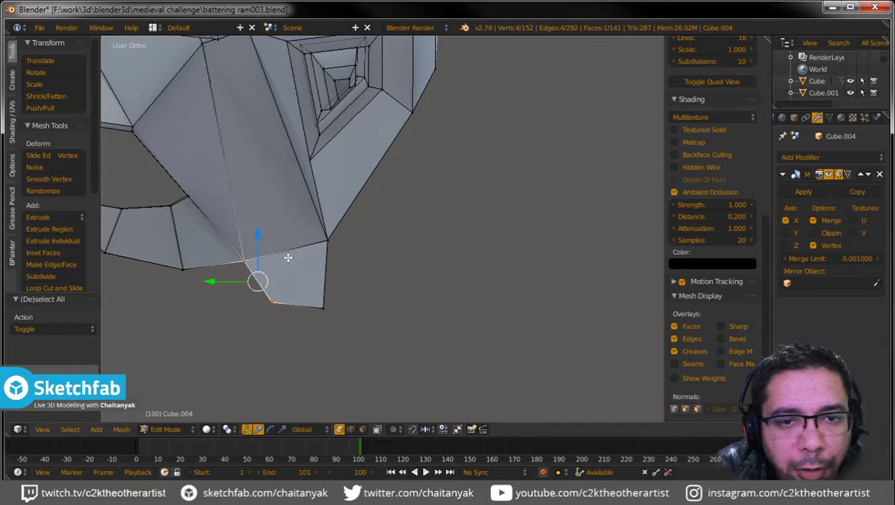
key("g")
left_click(270, 273)
key("a")
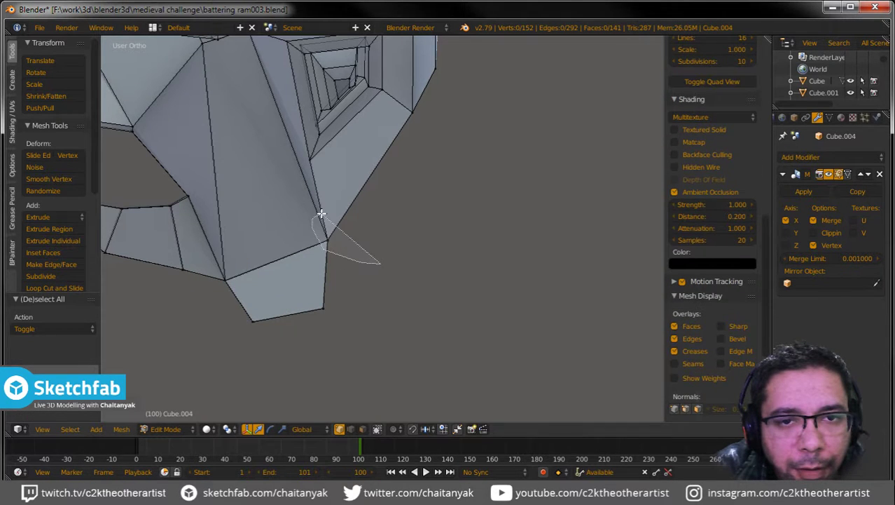
left_click_drag(321, 213, 320, 214, "ctrl")
key("g")
left_click(350, 242)
Step: Adjust a vertex on the tab's edge, then return to Object Mode
key("a")
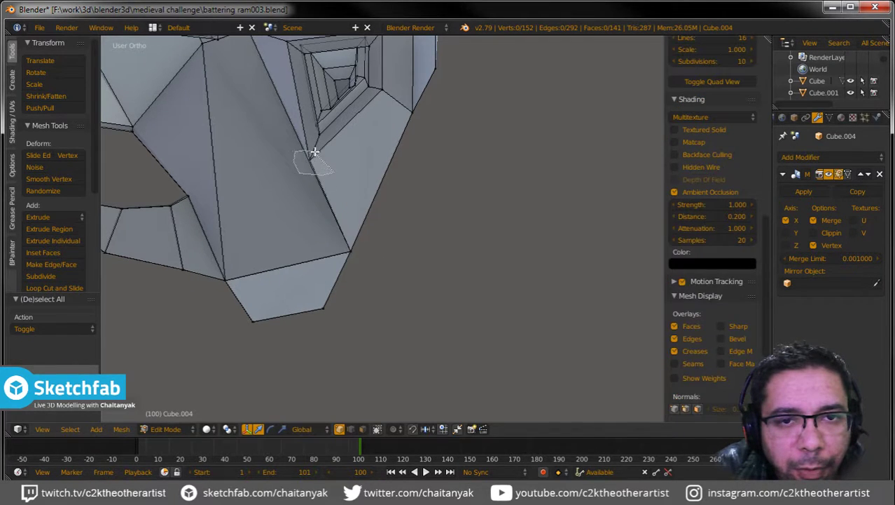
left_click_drag(314, 152, 315, 152, "ctrl")
key("g")
left_click(341, 156)
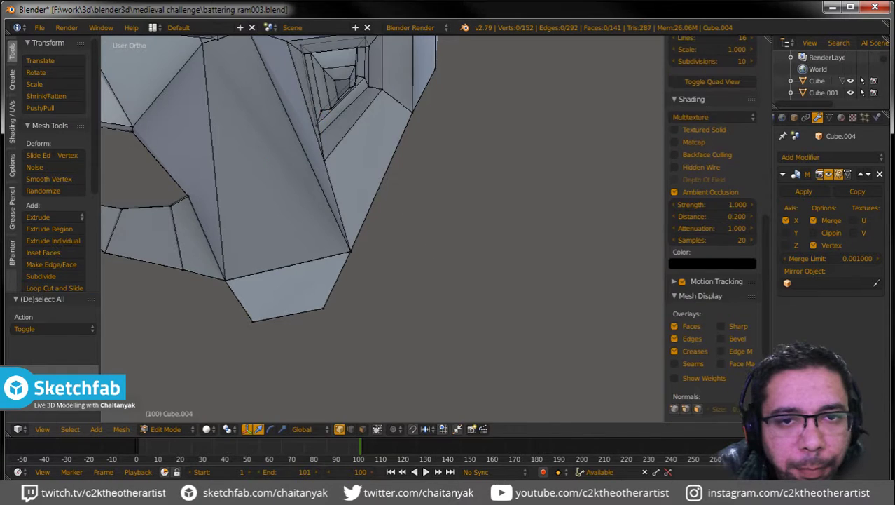
key("Tab")
mouse_move(423, 243)
middle_mouse_down()
mouse_move(316, 216)
mouse_move(253, 213)
mouse_move(210, 234)
mouse_move(254, 232)
mouse_move(173, 256)
middle_mouse_up()
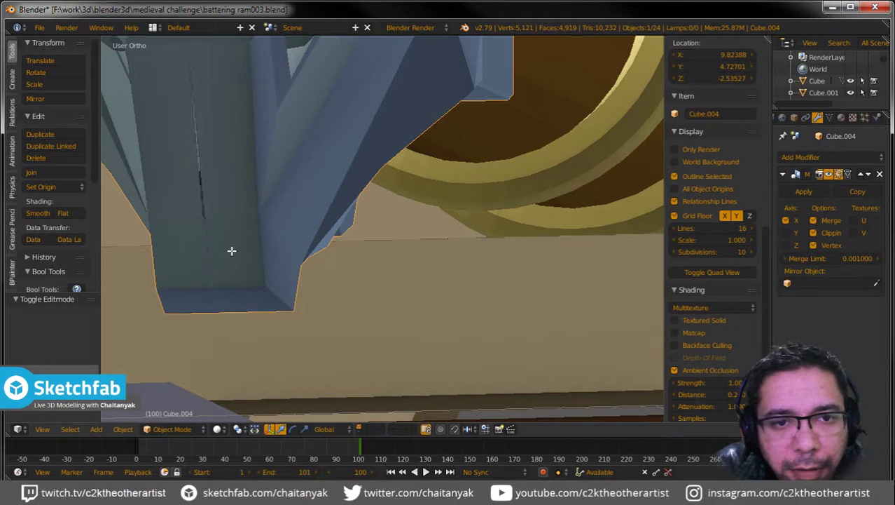
Step: Slide a vertex at the ram head's lower tip sideways along the X axis
key("Tab")
right_click(212, 286)
key("g")
key("x")
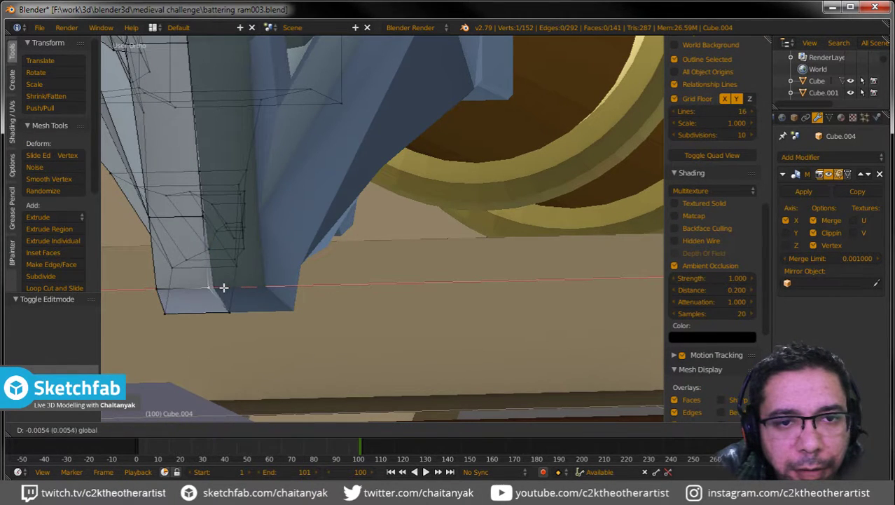
left_click(230, 288)
key("g")
key("x")
left_click(278, 286)
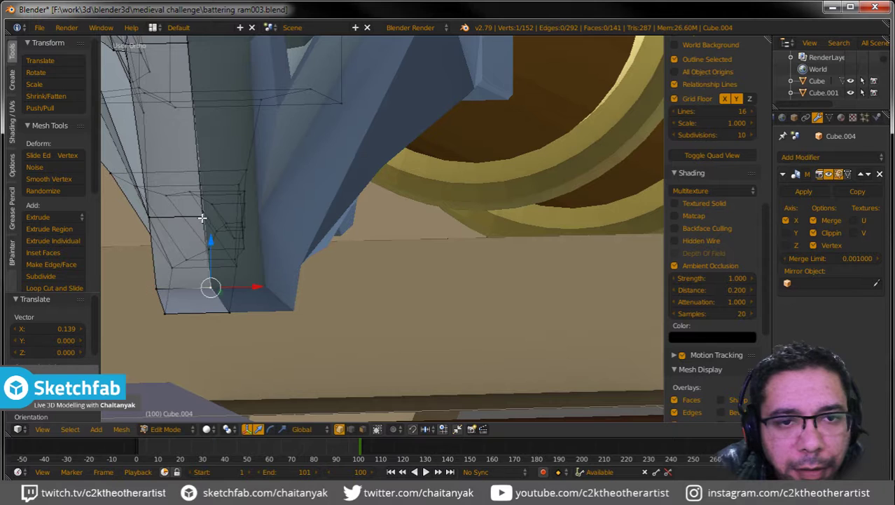
Step: Make two further X-axis adjustments to that tip vertex and leave Edit Mode
key("g")
key("x")
left_click(247, 188)
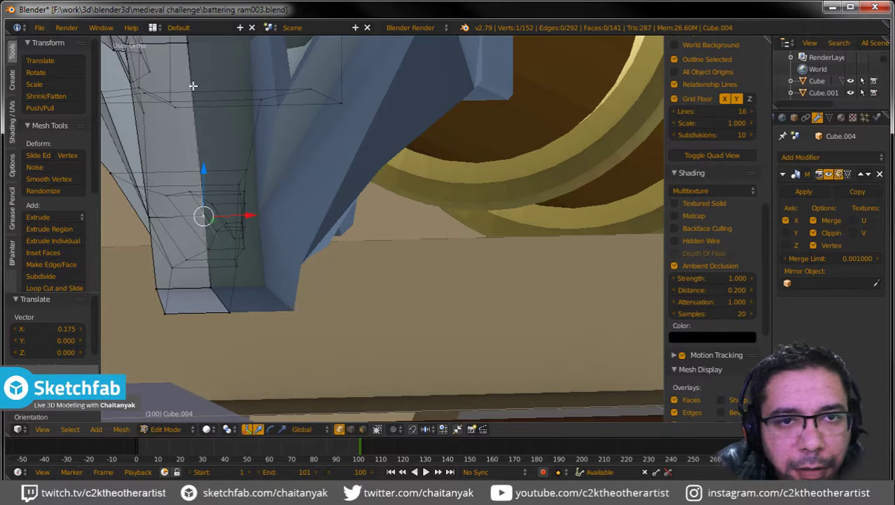
key("g")
key("x")
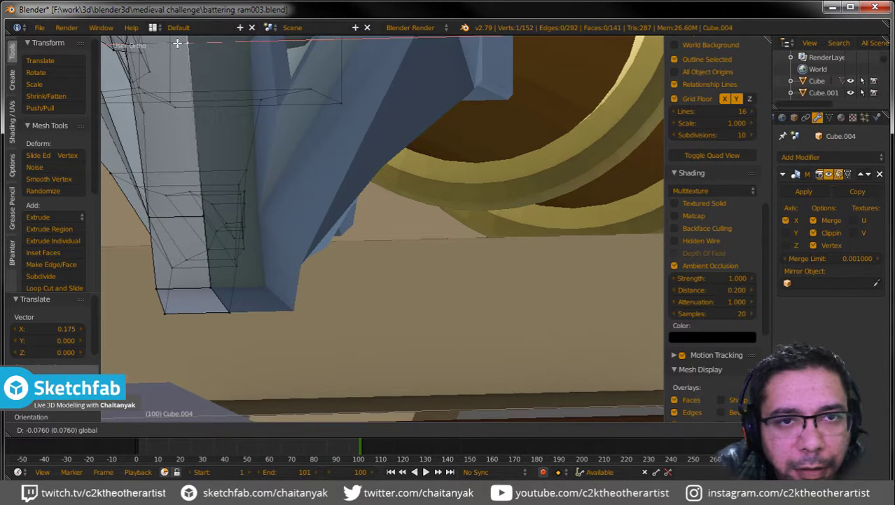
left_click(177, 43)
key("Tab")
middle_click_drag(208, 120, 225, 164)
key("a")
mouse_move(233, 196)
middle_mouse_down()
mouse_move(449, 203)
mouse_move(442, 238)
mouse_move(254, 192)
mouse_move(300, 194)
mouse_move(232, 207)
mouse_move(170, 207)
mouse_move(168, 200)
mouse_move(362, 204)
mouse_move(360, 218)
mouse_move(256, 202)
middle_mouse_up()
Step: Slide two tip vertices together along X so the snout tapers, then exit Edit Mode
key("Tab")
scroll(260, 204, "up", 2)
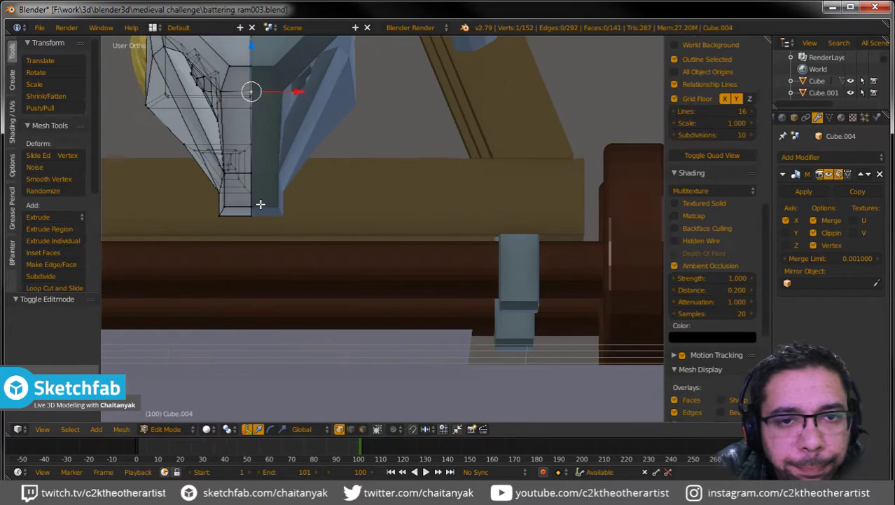
scroll(260, 204, "up", 2)
right_click(206, 219, "shift")
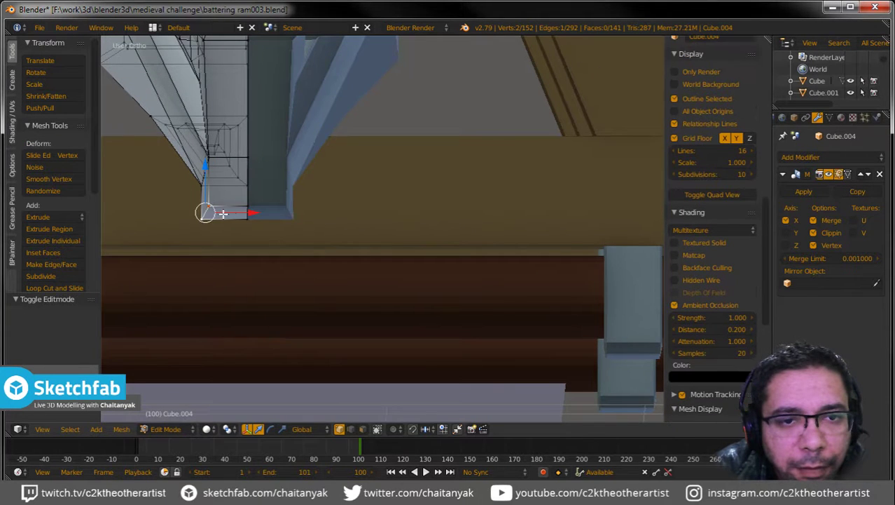
key("g")
key("x")
left_click(251, 211)
key("Tab")
scroll(249, 210, "down", 2)
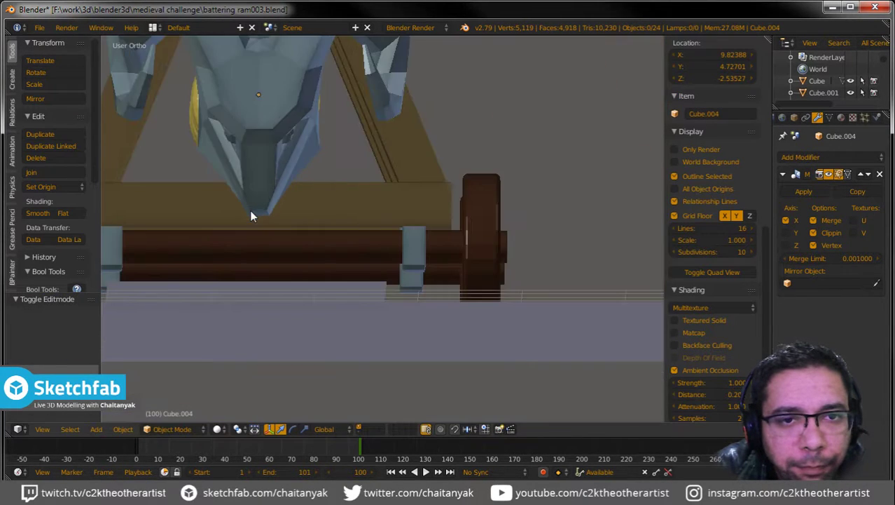
mouse_move(249, 210)
middle_mouse_down()
mouse_move(368, 201)
mouse_move(220, 208)
middle_mouse_up()
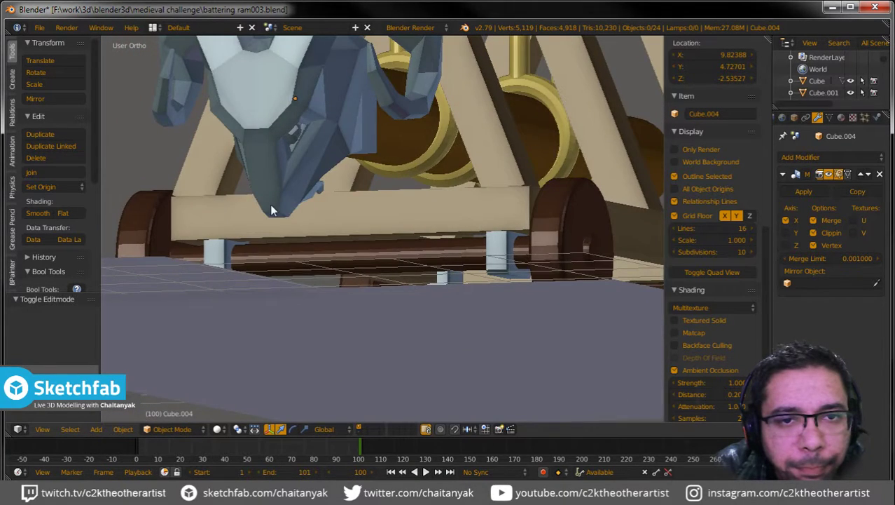
Step: Deselect all, view the ram from a raised three-quarter angle, and save over the file
scroll(272, 208, "down", 4)
key("a")
key("a")
mouse_move(357, 241)
middle_mouse_down()
mouse_move(316, 244)
mouse_move(430, 258)
middle_mouse_up()
scroll(402, 253, "up", 3)
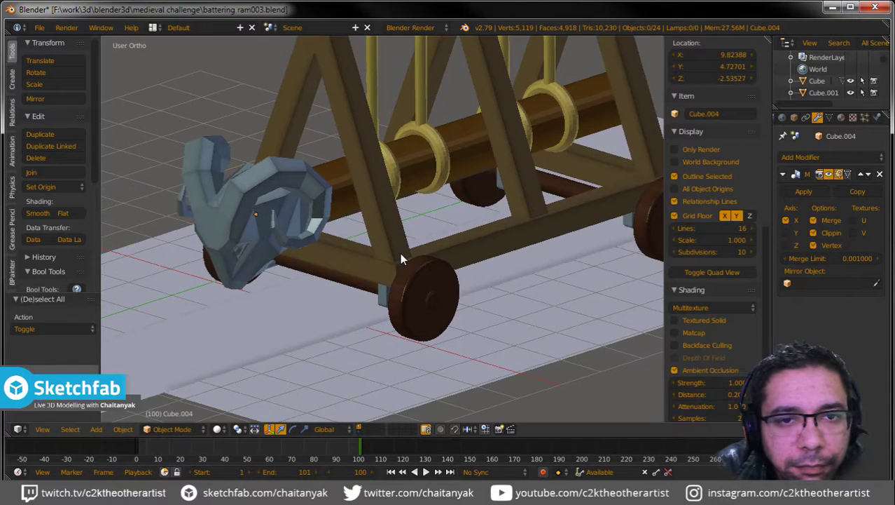
scroll(400, 252, "down", 3)
key("ctrl+s")
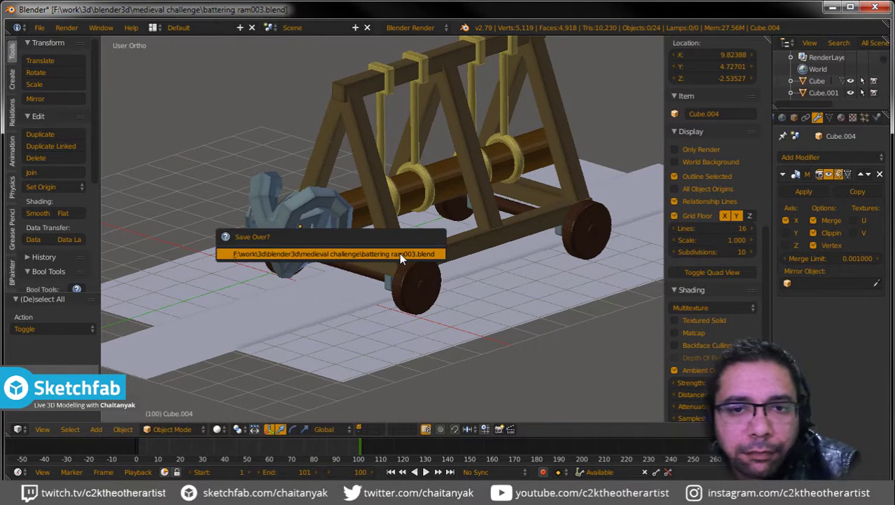
left_click(399, 253)
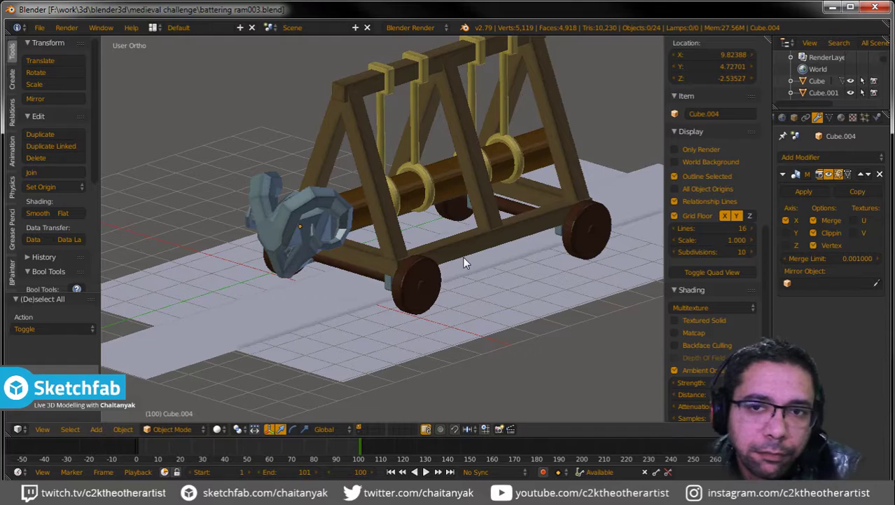
mouse_move(508, 190)
middle_mouse_down()
mouse_move(499, 204)
mouse_move(410, 184)
mouse_move(414, 173)
mouse_move(448, 166)
mouse_move(496, 200)
mouse_move(487, 175)
mouse_move(480, 219)
mouse_move(492, 200)
middle_mouse_up()
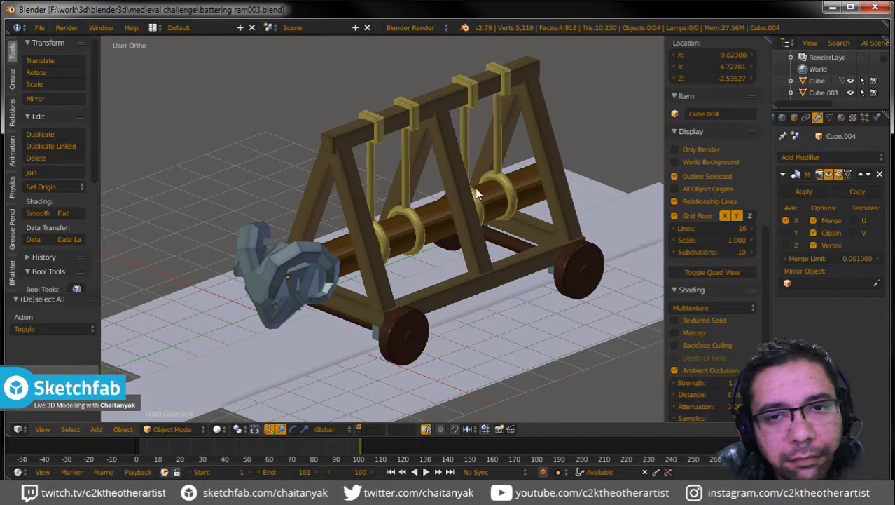
Step: Add a cube and flatten it along X into a thin slab
key("shift+a")
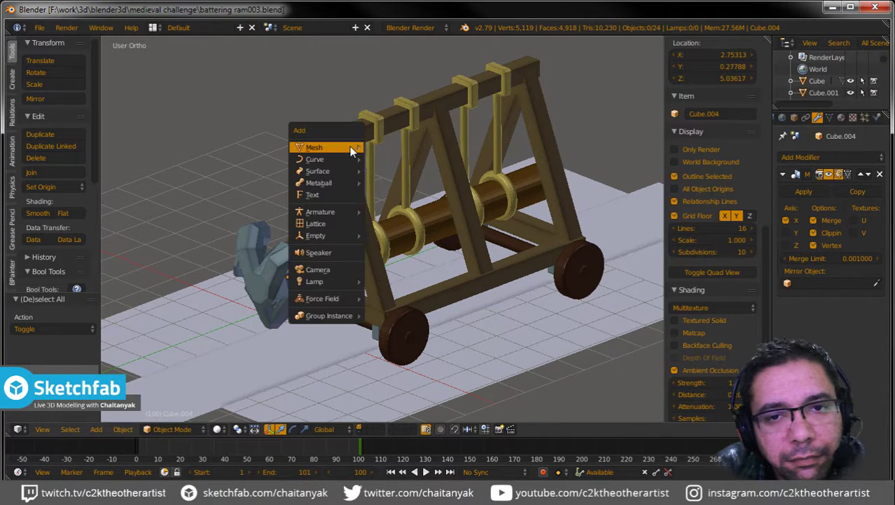
left_click(387, 161)
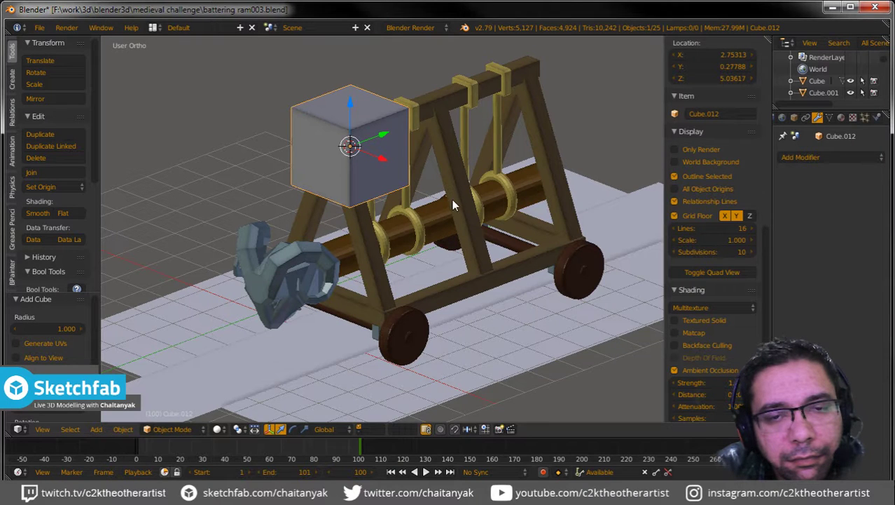
key("s")
key("x")
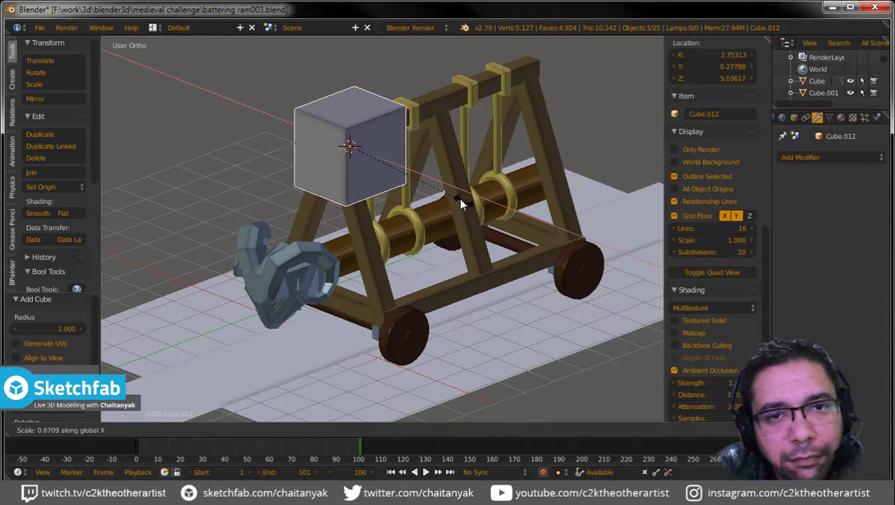
left_click(360, 152)
middle_click_drag(360, 169, 424, 171)
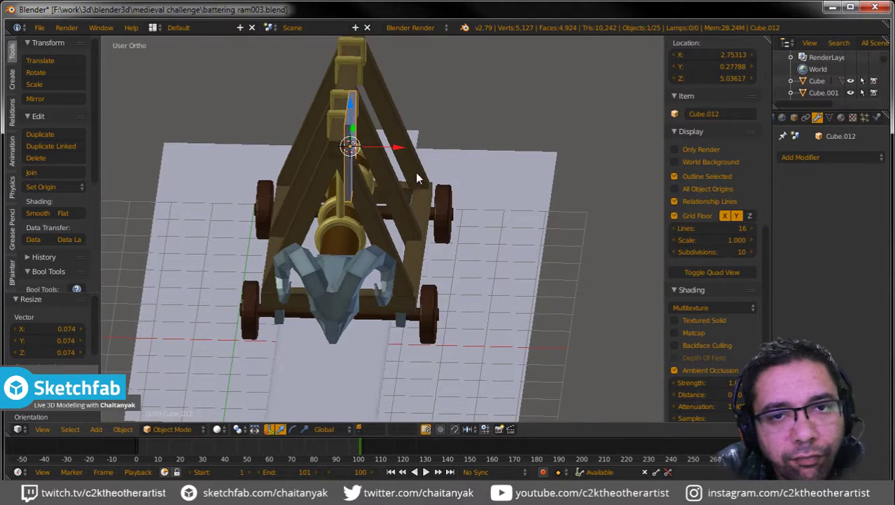
scroll(347, 143, "up", 3)
Step: Lower the slab's geometry in Edit Mode to the frame's height
key("Tab")
left_click_drag(337, 102, 342, 147)
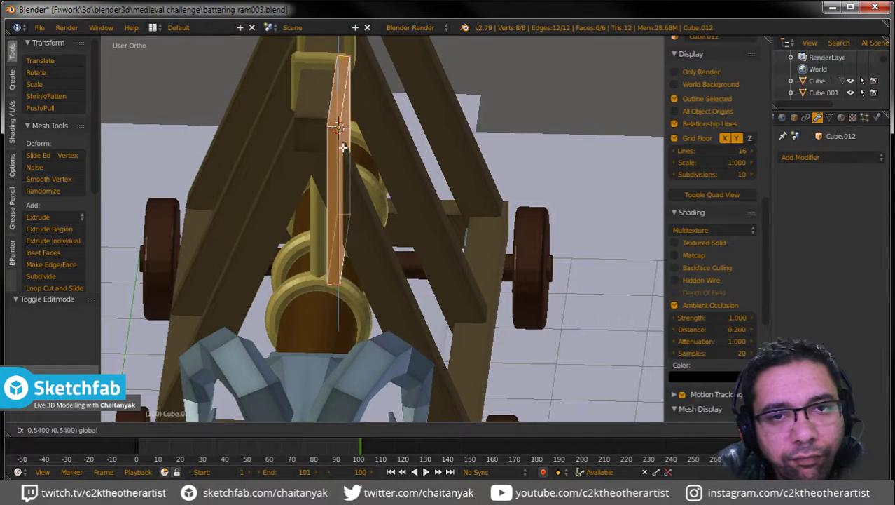
left_click(344, 153)
mouse_move(344, 156)
middle_mouse_down()
mouse_move(340, 179)
mouse_move(281, 170)
middle_mouse_up()
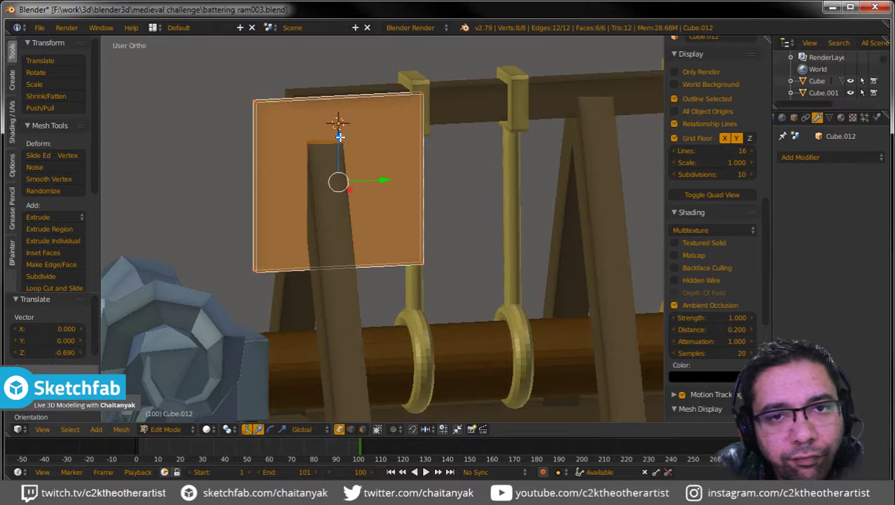
left_click_drag(339, 136, 340, 163)
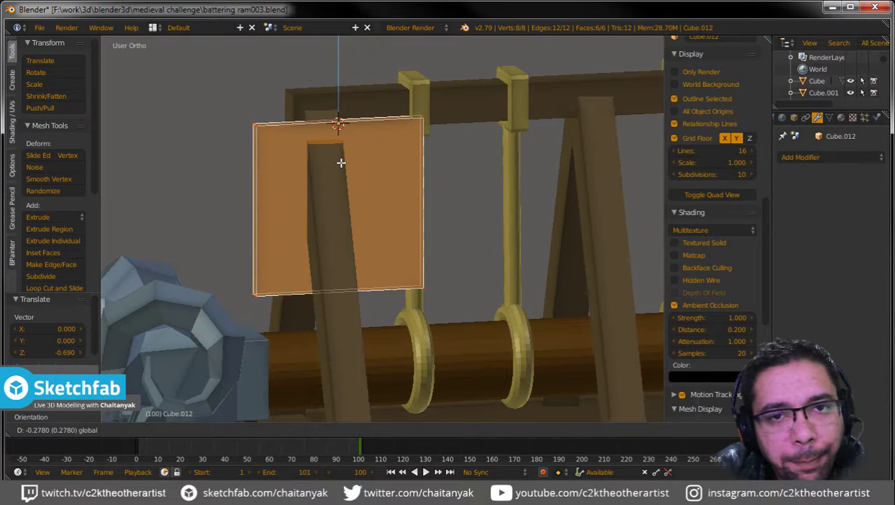
left_click(340, 162)
key("Tab")
Step: Slide the plate along the frame's length into position
left_click_drag(376, 124, 429, 125)
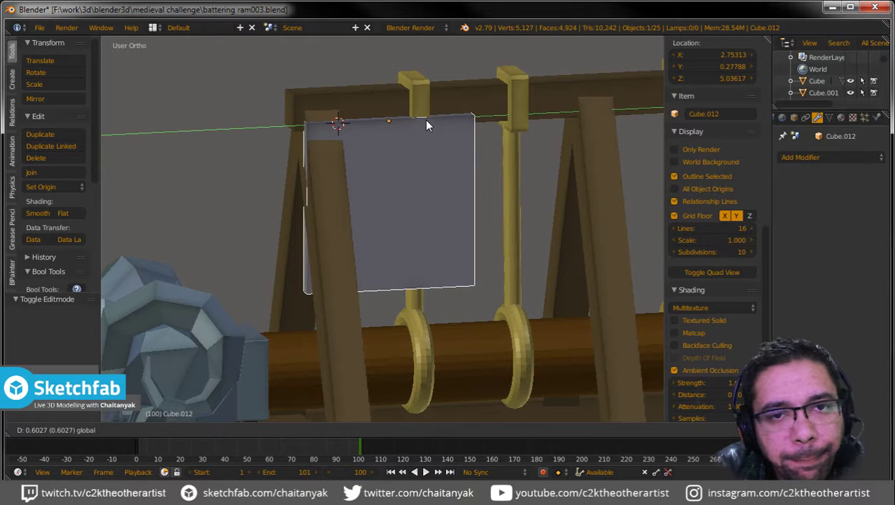
left_click(425, 120)
mouse_move(437, 120)
left_mouse_down()
mouse_move(483, 123)
mouse_move(467, 119)
left_mouse_up()
middle_click_drag(486, 142, 462, 161)
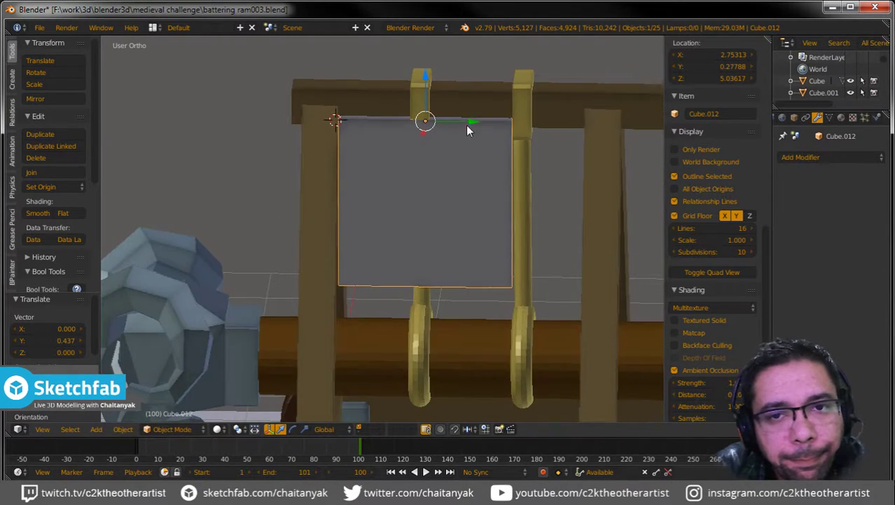
left_click_drag(468, 127, 509, 124)
scroll(509, 124, "down", 2)
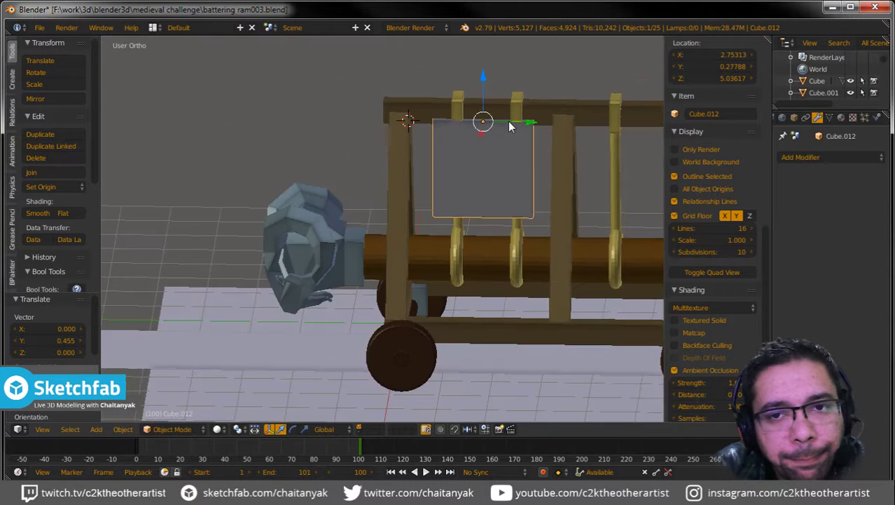
mouse_move(510, 125)
middle_mouse_down()
mouse_move(514, 155)
mouse_move(430, 164)
mouse_move(452, 171)
middle_mouse_up()
Step: Widen the plate's geometry along the Y axis
key("Tab")
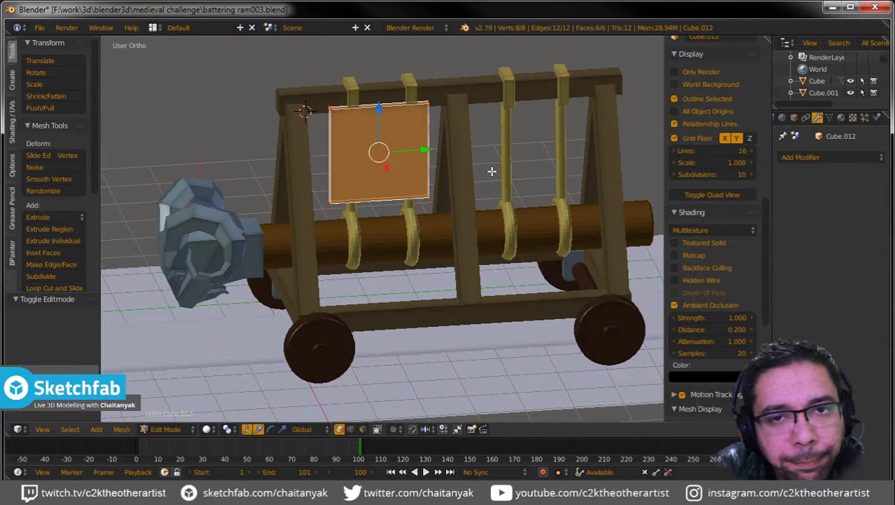
key("s")
key("y")
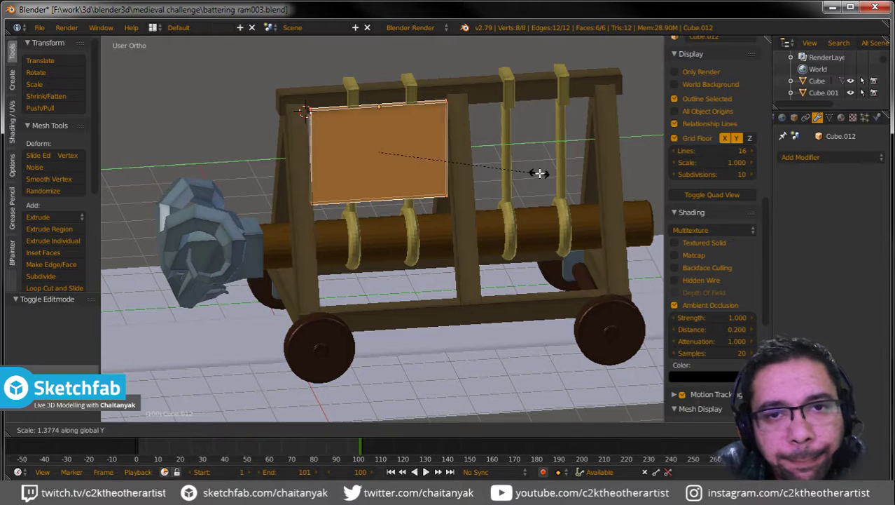
left_click(561, 175)
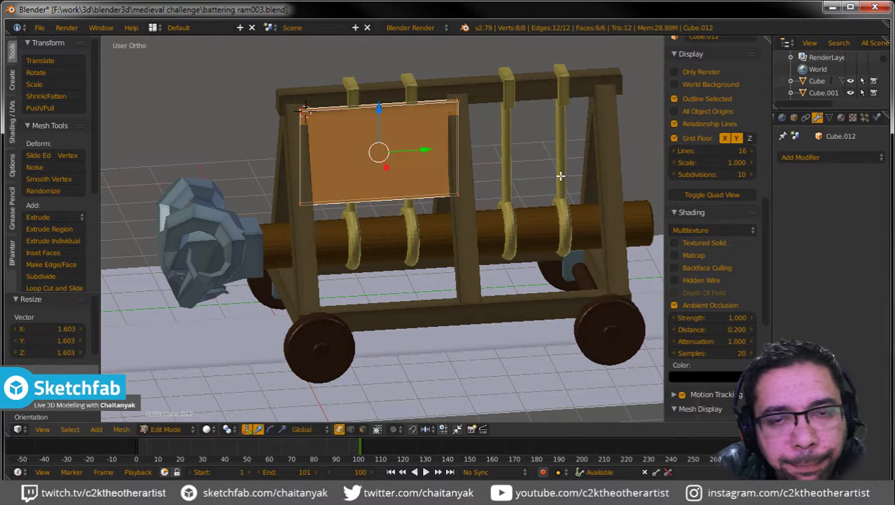
key("Tab")
Step: Move the plate along X to sit in front of the ram beam
mouse_move(435, 155)
middle_mouse_down()
mouse_move(412, 158)
mouse_move(424, 163)
middle_mouse_up()
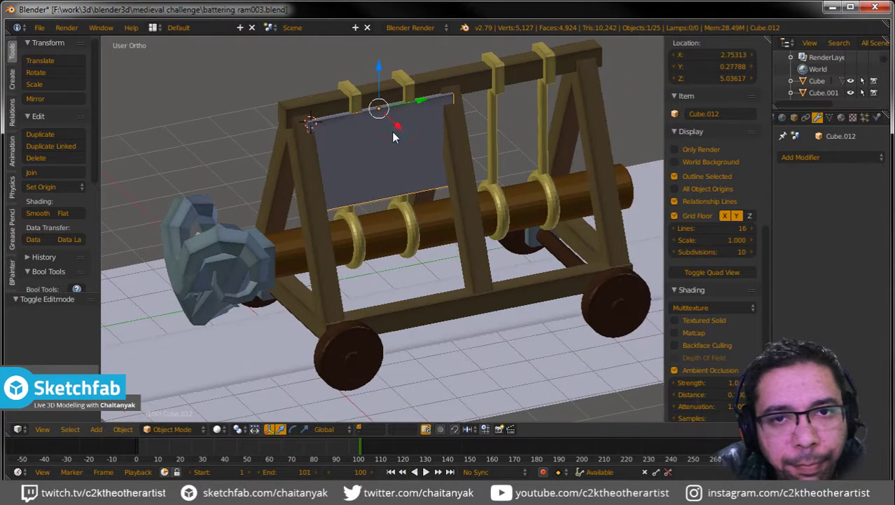
key("g")
key("x")
left_click(435, 177)
scroll(436, 177, "up", 3)
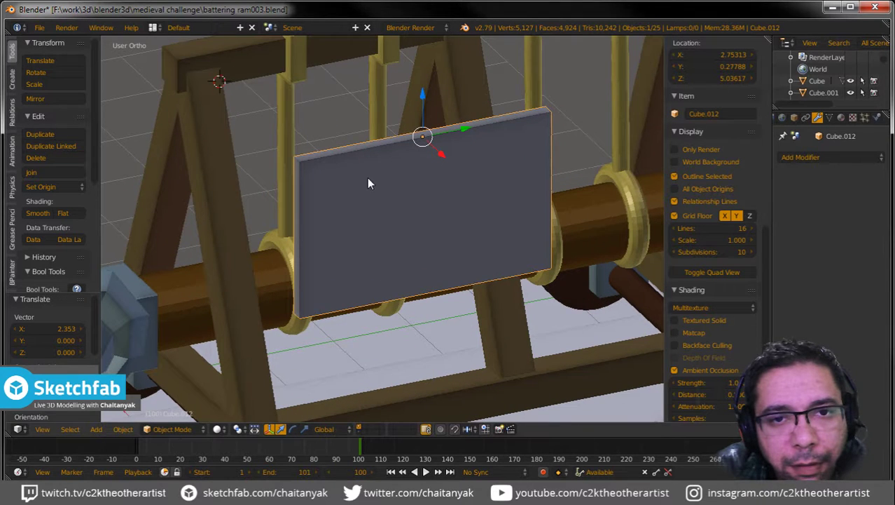
Step: In edge select mode, subdivide the plate with a middle cut
key("shift+a")
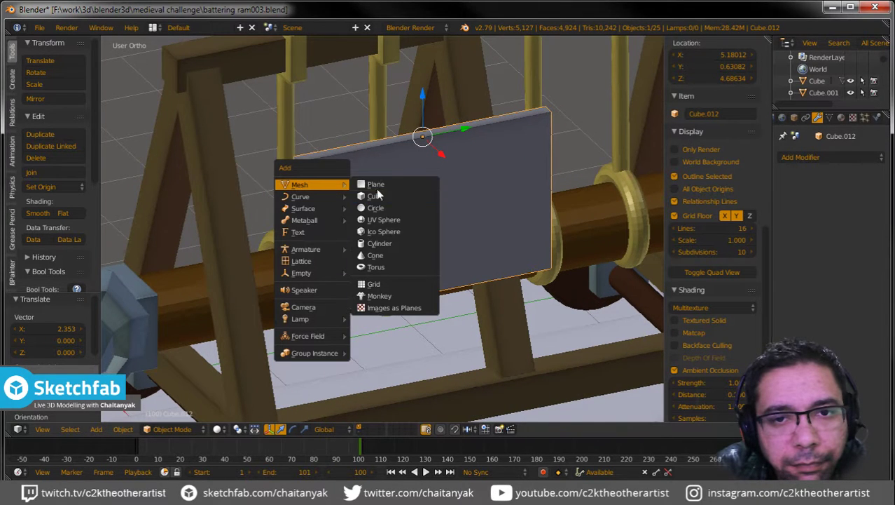
key("Escape")
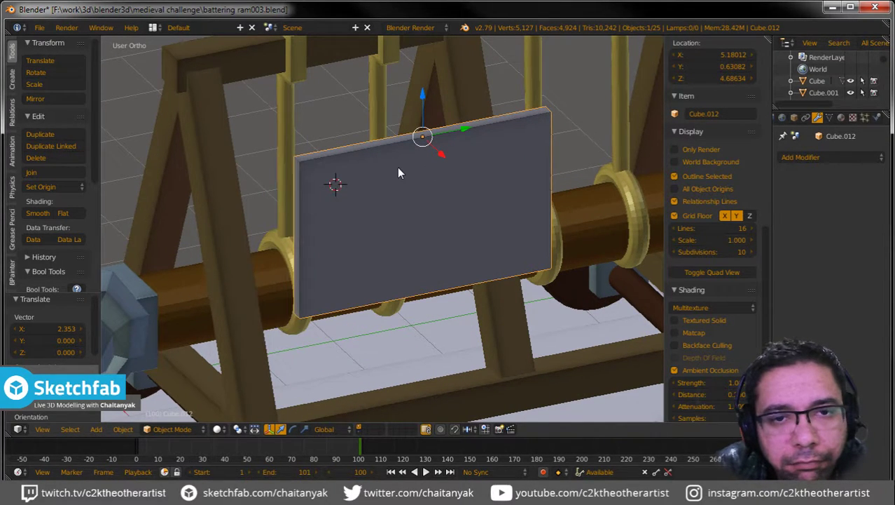
middle_click_drag(423, 180, 409, 182)
key("Tab")
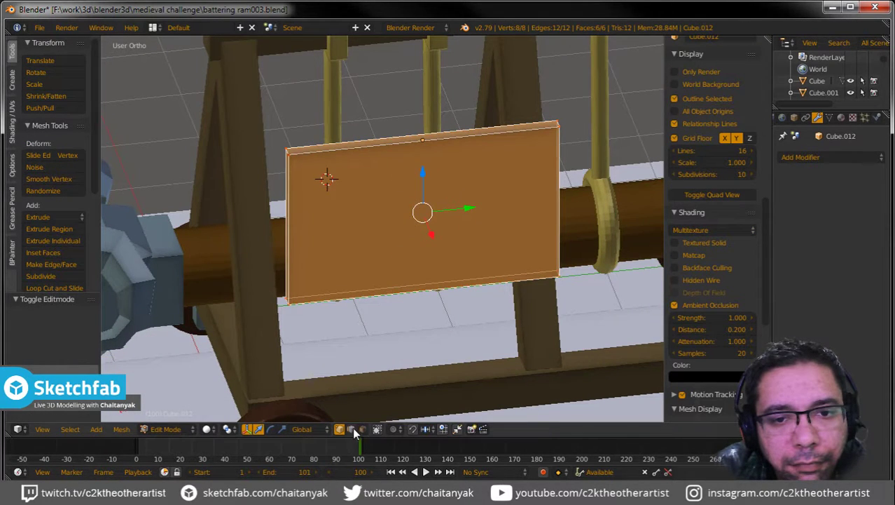
left_click(351, 429)
key("a")
key("w")
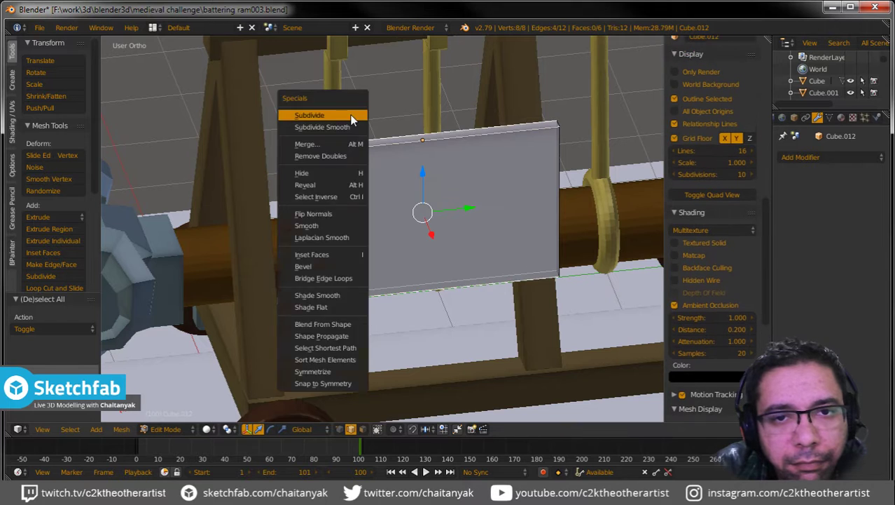
left_click(329, 114)
Step: Subdivide the left and right halves with further vertical edges
key("a")
left_click_drag(385, 317, 374, 103, "ctrl")
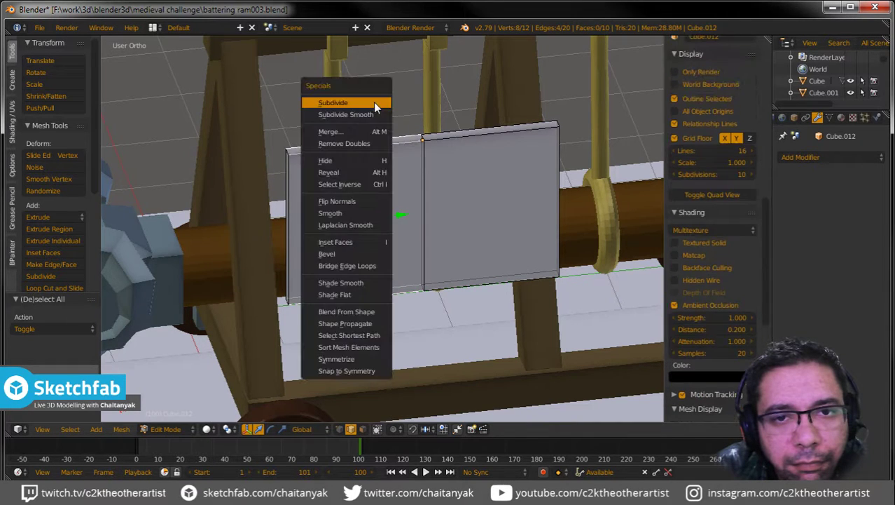
key("w")
left_click(374, 102)
left_click_drag(488, 308, 488, 76, "ctrl")
key("w")
left_click(488, 77)
Step: Subdivide the vertical edges to add horizontal loops across the plate and top row
key("a")
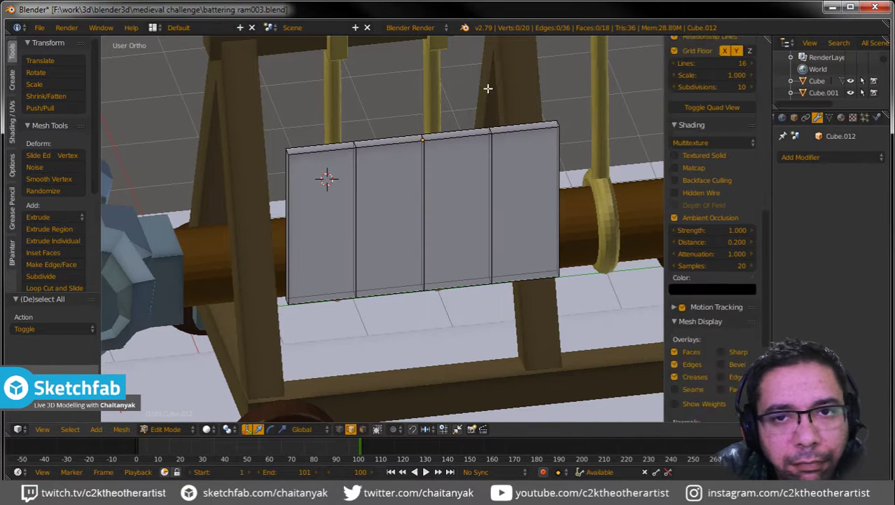
left_click_drag(624, 187, 230, 196, "ctrl")
key("w")
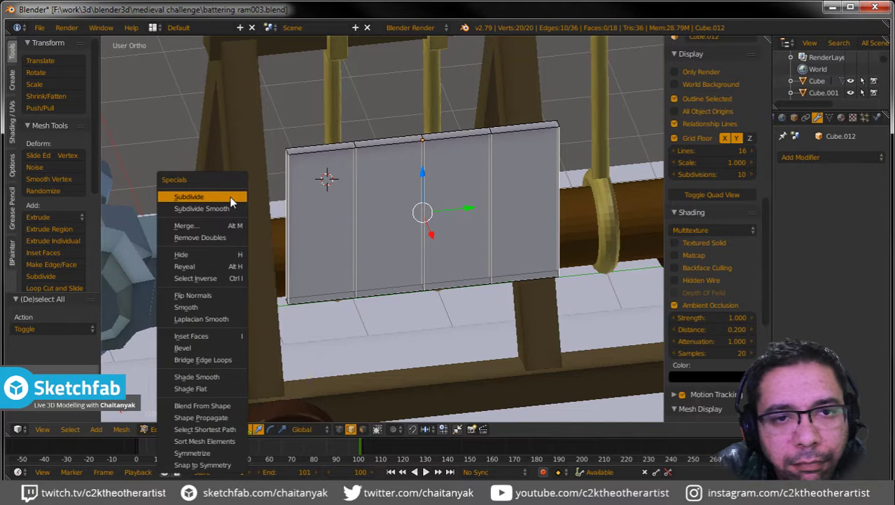
left_click(233, 200)
key("a")
left_click_drag(205, 207, 204, 208, "ctrl")
key("w")
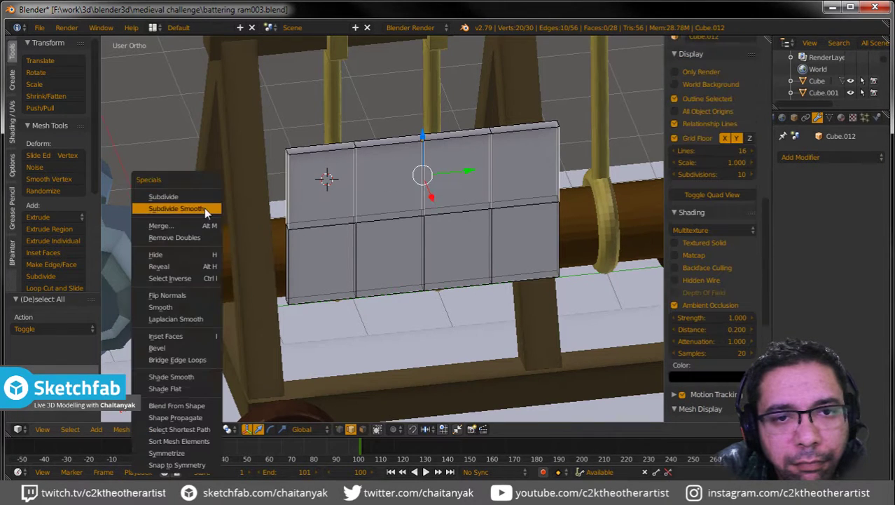
left_click(205, 208)
Step: Add a horizontal loop across the lower half and a vertical loop near the right edge
key("a")
left_click(289, 216, "alt")
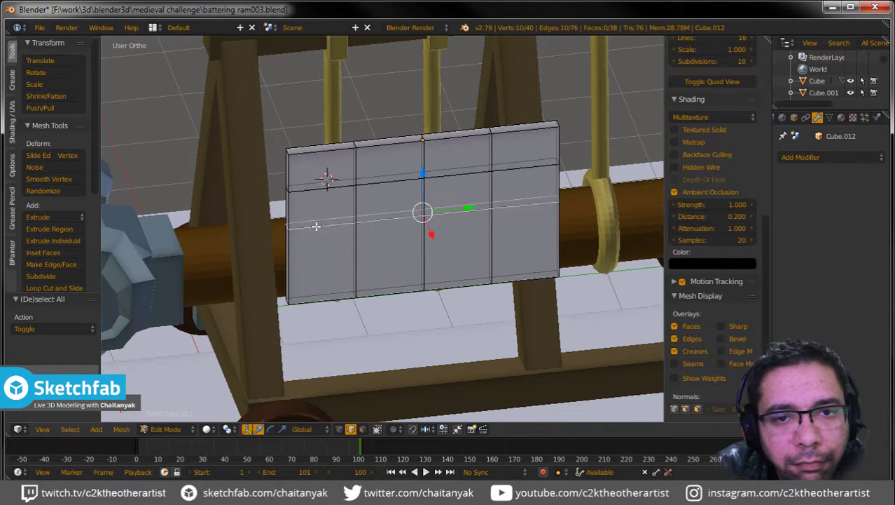
left_click(344, 248, "alt+shift")
key("w")
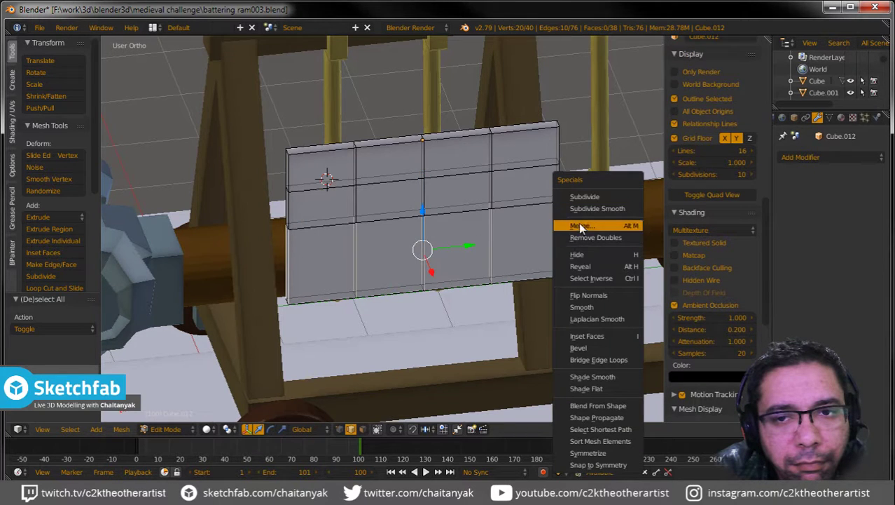
left_click(585, 197)
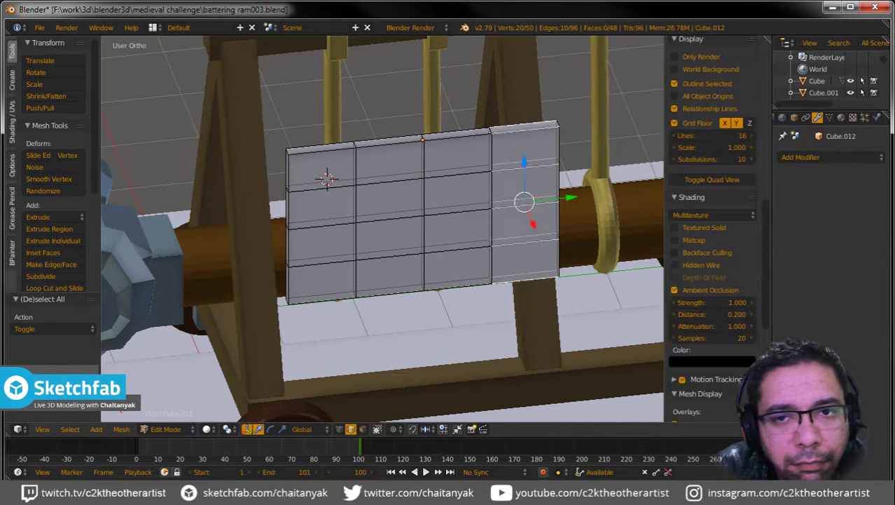
left_click(524, 199)
right_click(467, 309)
Step: Split the remaining face columns in two, including the leftmost column
left_click(452, 96)
key("w")
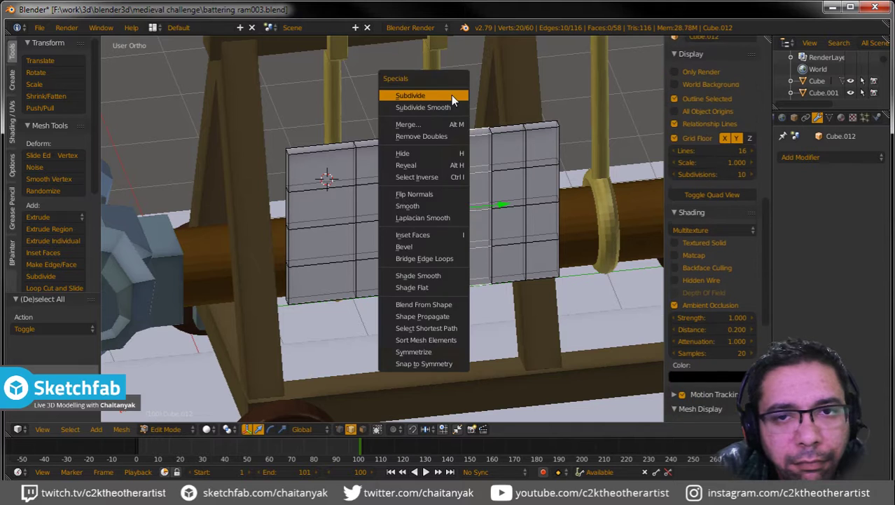
left_click(452, 96)
key("w")
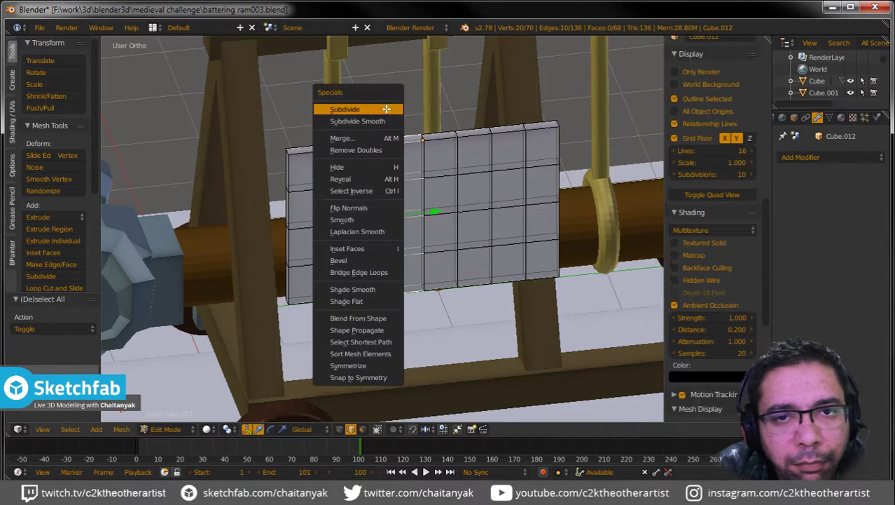
left_click(387, 106)
middle_click_drag(308, 154, 304, 80)
key("w")
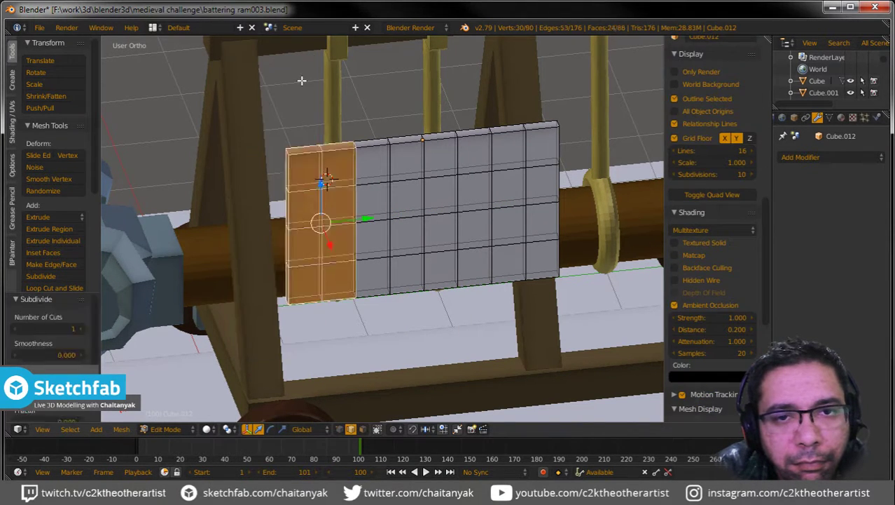
key("a")
mouse_move(352, 248)
middle_mouse_down()
mouse_move(395, 228)
mouse_move(416, 282)
middle_mouse_up()
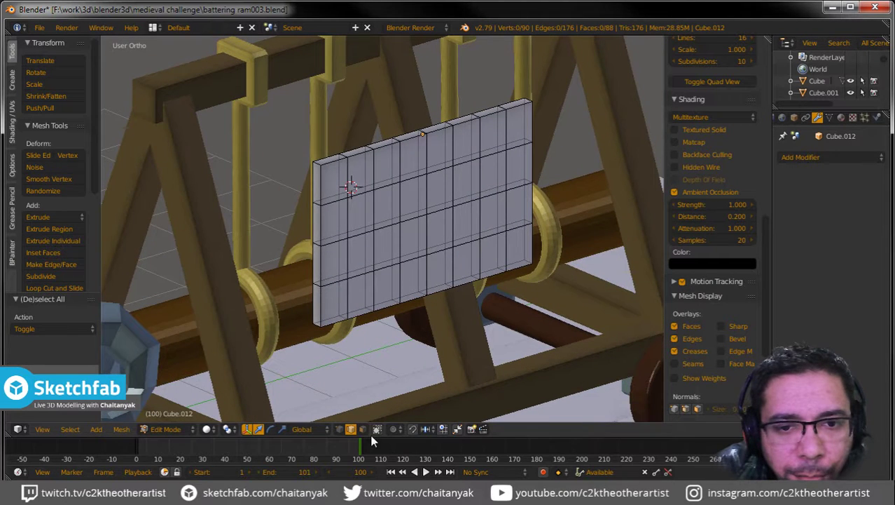
Step: Select the faces along the plate's top two rows
left_click(346, 190)
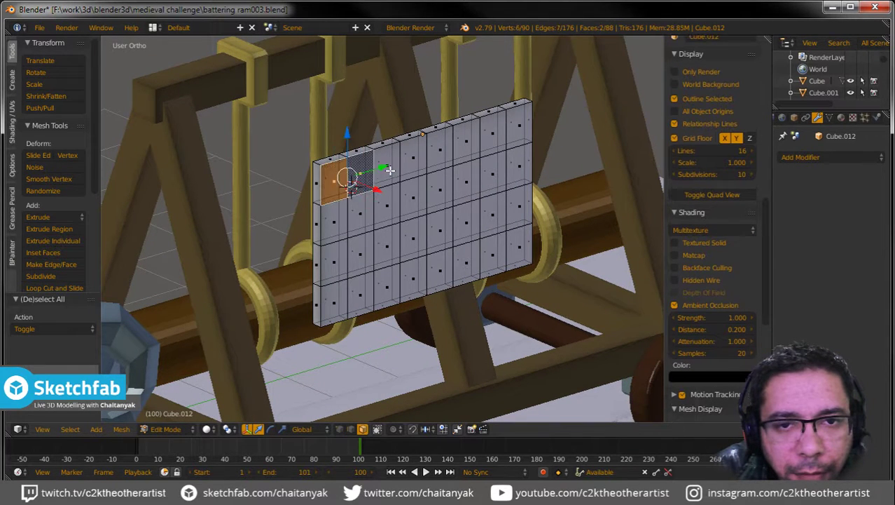
left_click(390, 170, "shift")
left_click(409, 159, "shift")
left_click(436, 155, "shift")
left_click(459, 145, "shift")
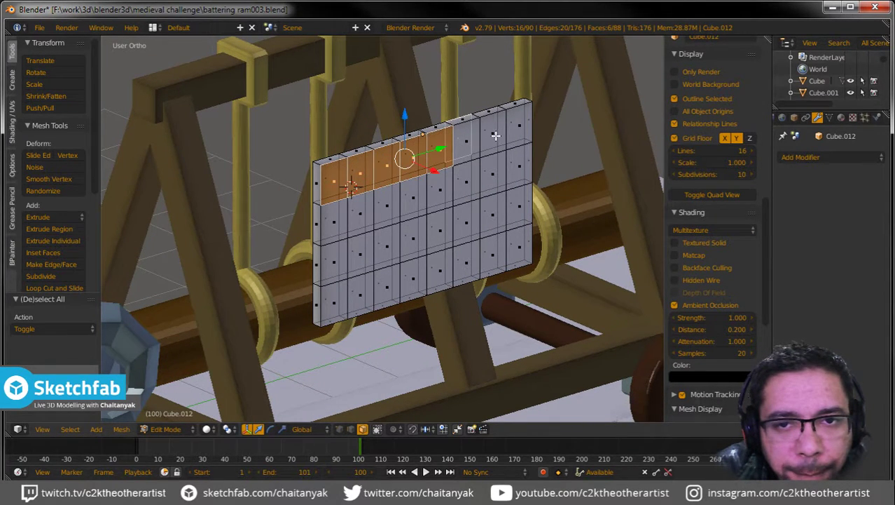
left_click(467, 140, "shift")
left_click(494, 131, "shift")
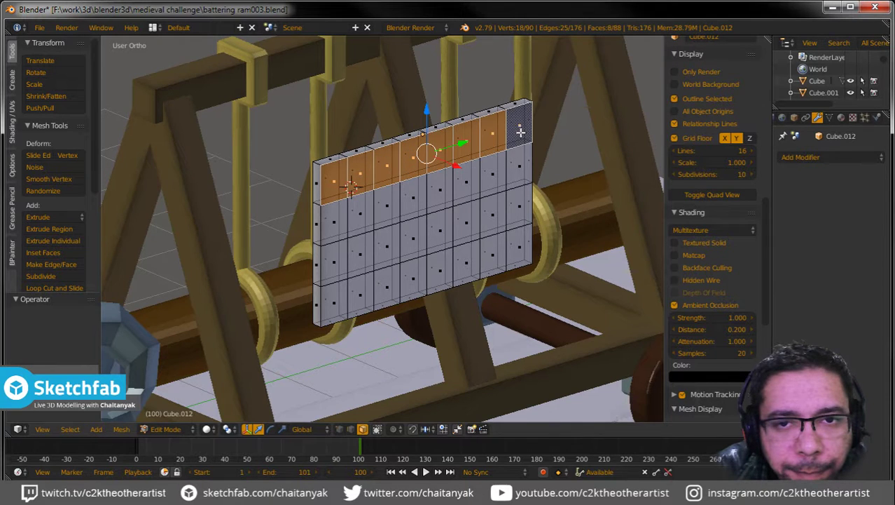
left_click(519, 175, "shift")
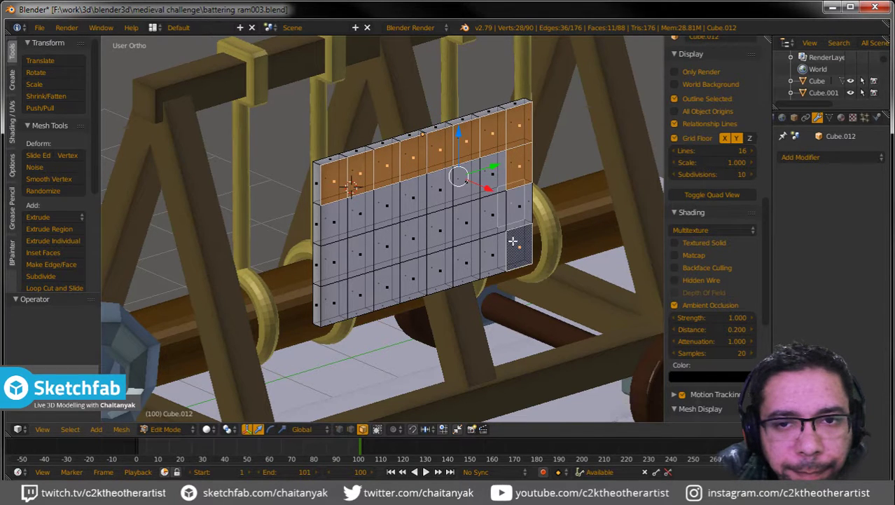
left_click(517, 204, "shift")
left_click(493, 211, "shift")
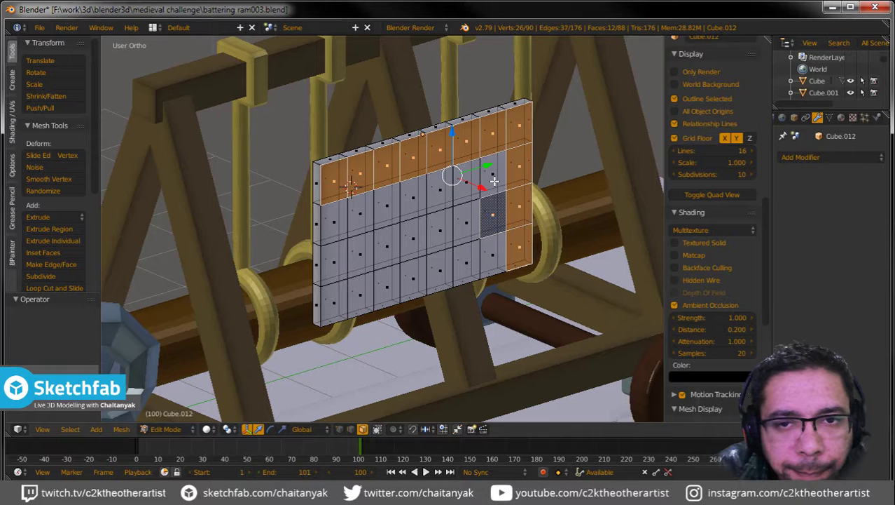
left_click(494, 182, "shift")
left_click(466, 183, "shift")
left_click(443, 191, "shift")
left_click(418, 201, "shift")
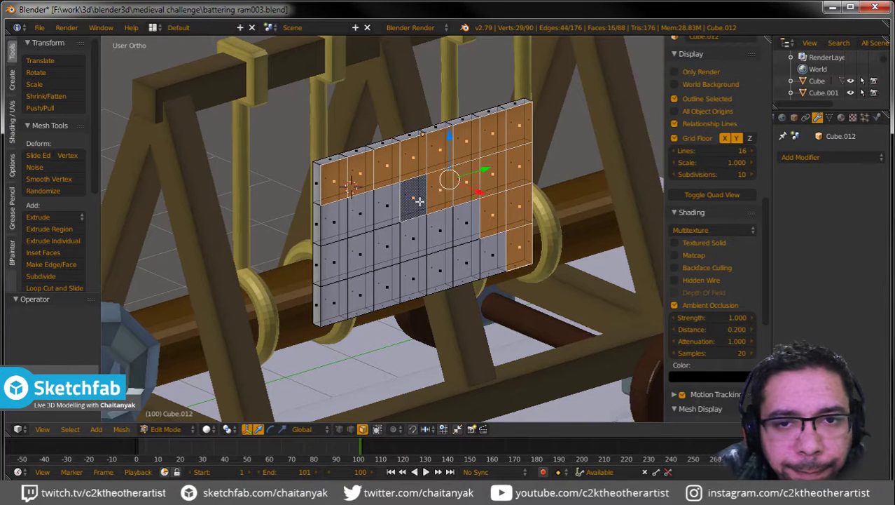
Step: Undo back through the subdivisions to a few wide divisions and exit Edit Mode
key("Tab")
key("Tab")
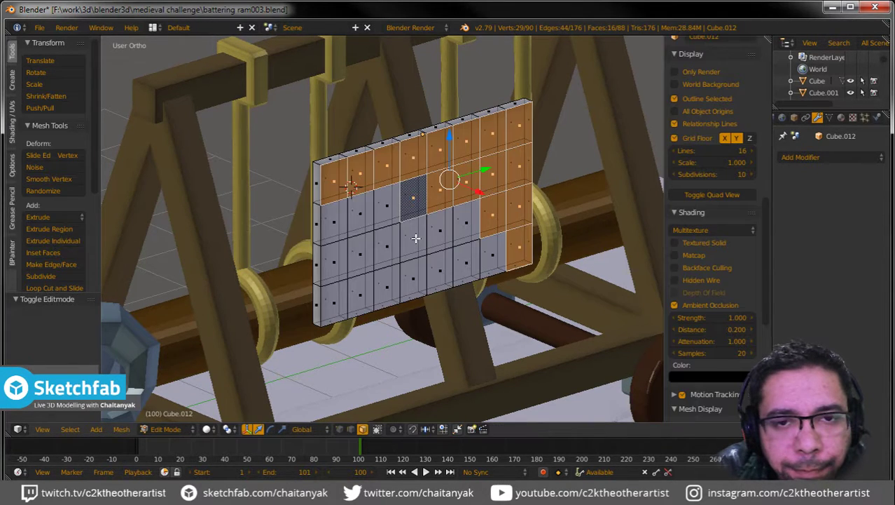
key("ctrl+z")
key("ctrl+z")
key("ctrl+z")
key("ctrl+z")
key("ctrl+z")
key("ctrl+z")
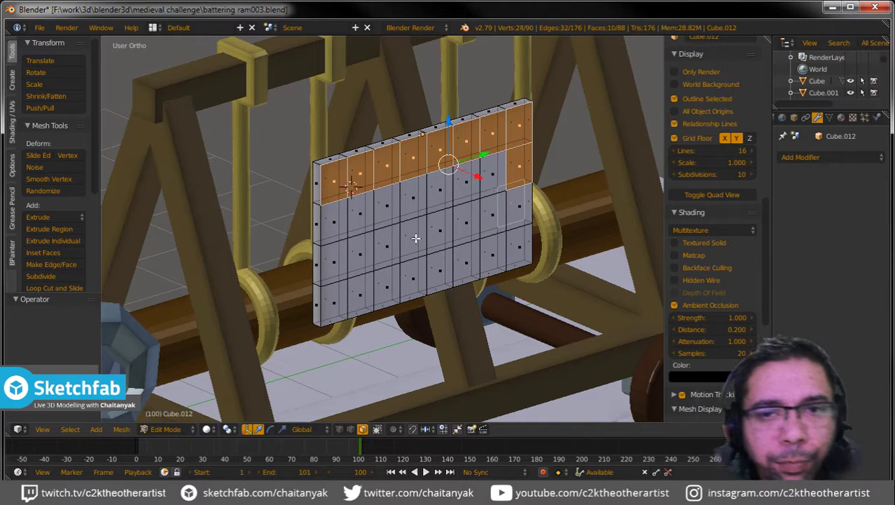
key("ctrl+z")
key("ctrl+z")
key("ctrl+z")
key("ctrl+z")
key("ctrl+z")
key("ctrl+z")
key("ctrl+z")
key("ctrl+z")
key("ctrl+z")
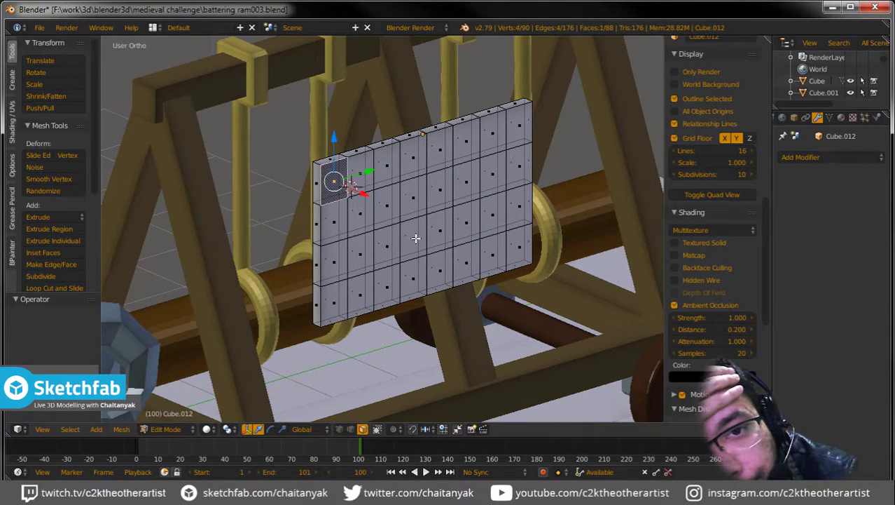
key("ctrl+z")
key("ctrl+z")
key("ctrl+z")
key("ctrl+z")
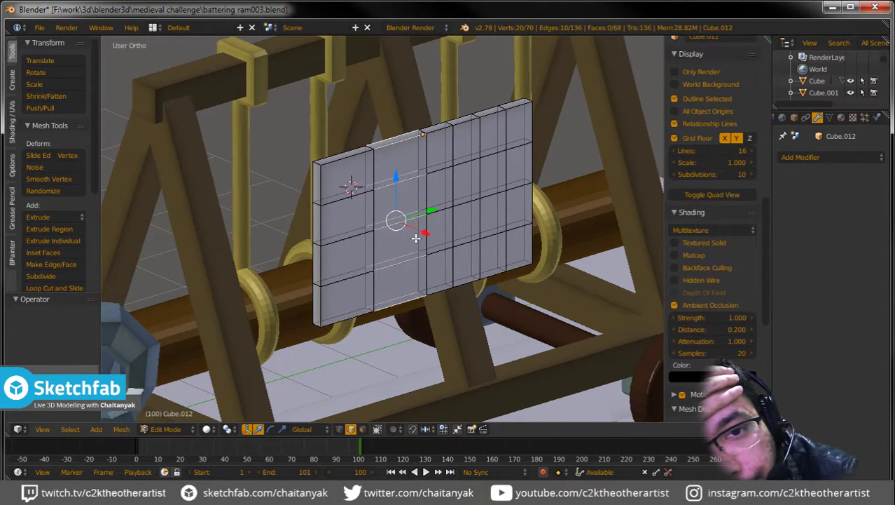
key("ctrl+z")
key("ctrl+z")
key("ctrl+z")
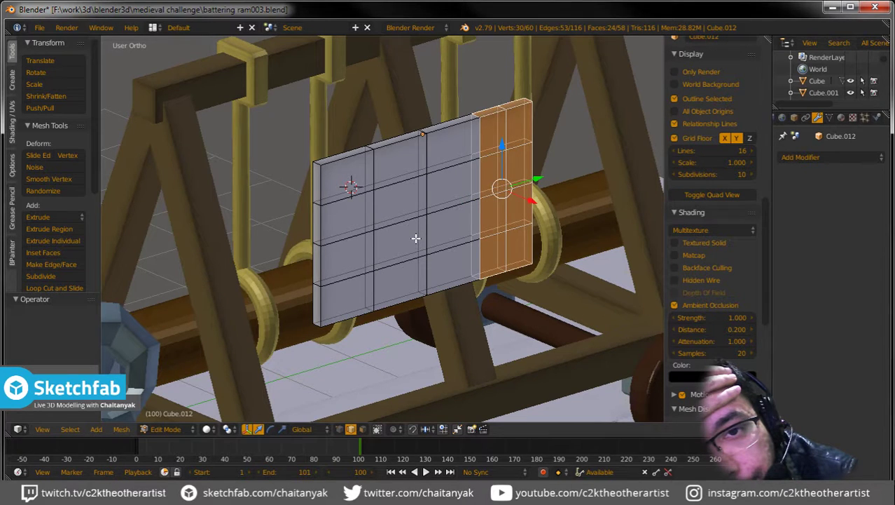
key("Tab")
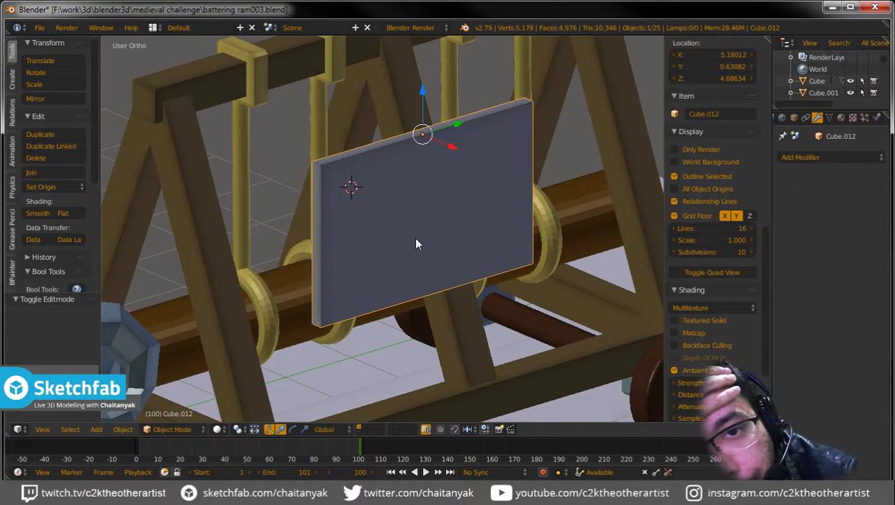
key("Tab")
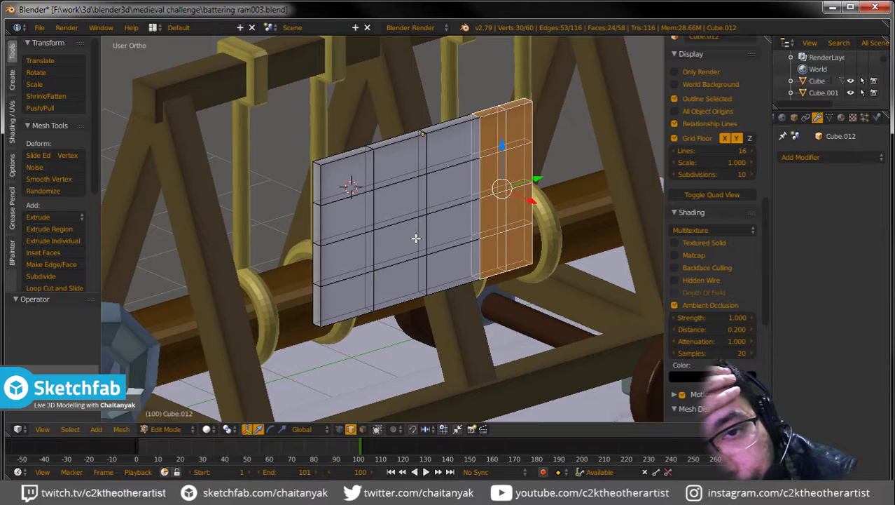
key("Tab")
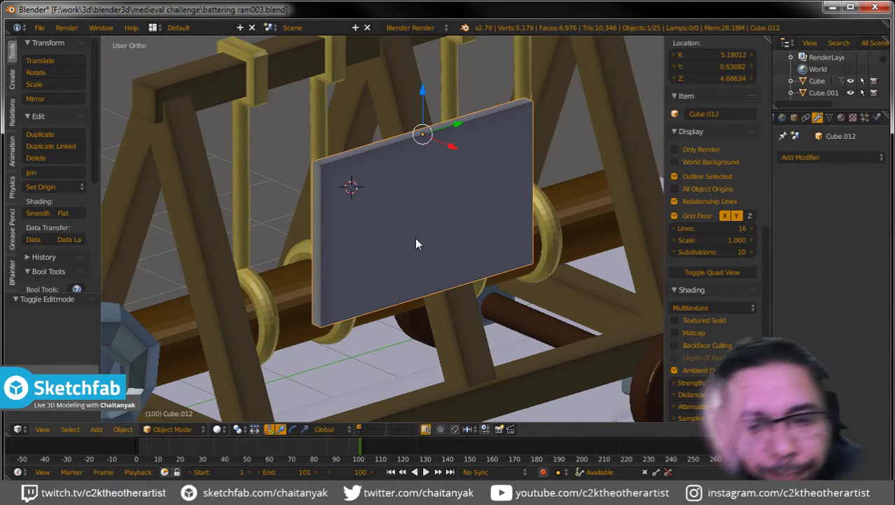
Step: Delete the old plate and add a new cube flattened along X
key("x")
left_click(416, 241)
key("shift+a")
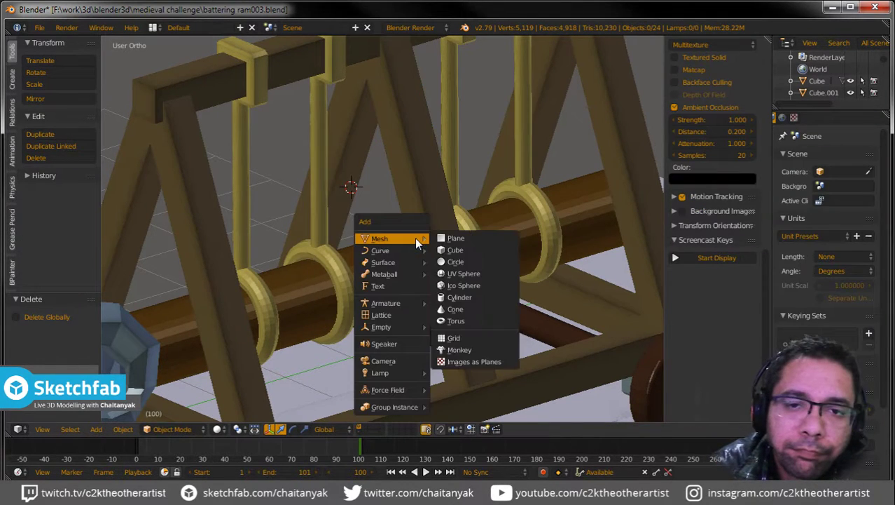
left_click(457, 250)
key("Tab")
key("s")
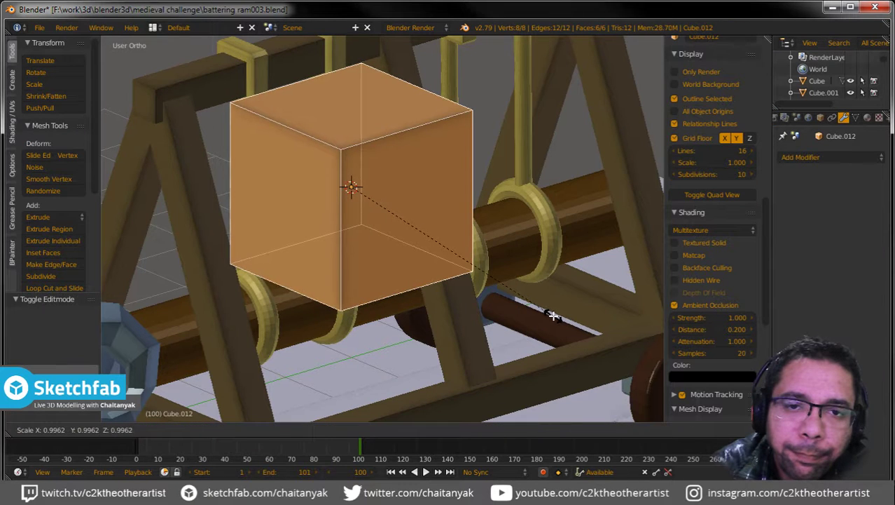
key("x")
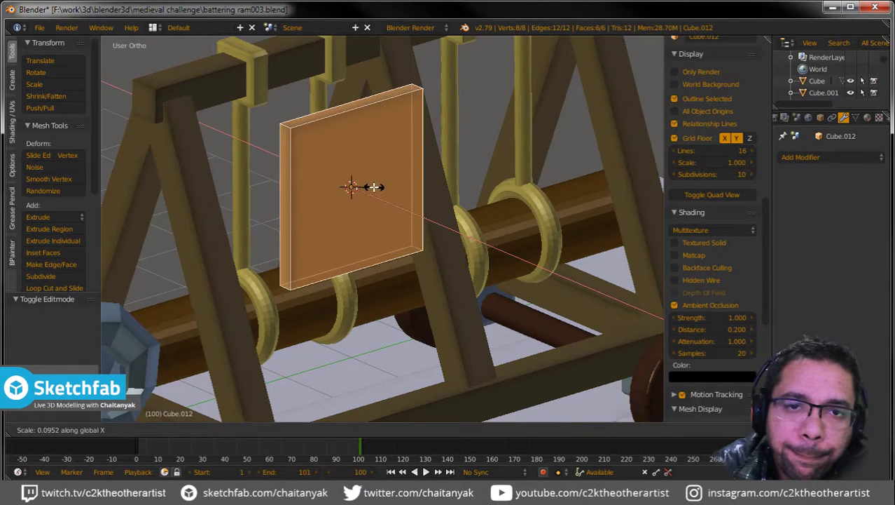
left_click(370, 185)
key("Tab")
Step: Using the quad view, move the new panel along Y in front of the frame
middle_click_drag(432, 231, 363, 253)
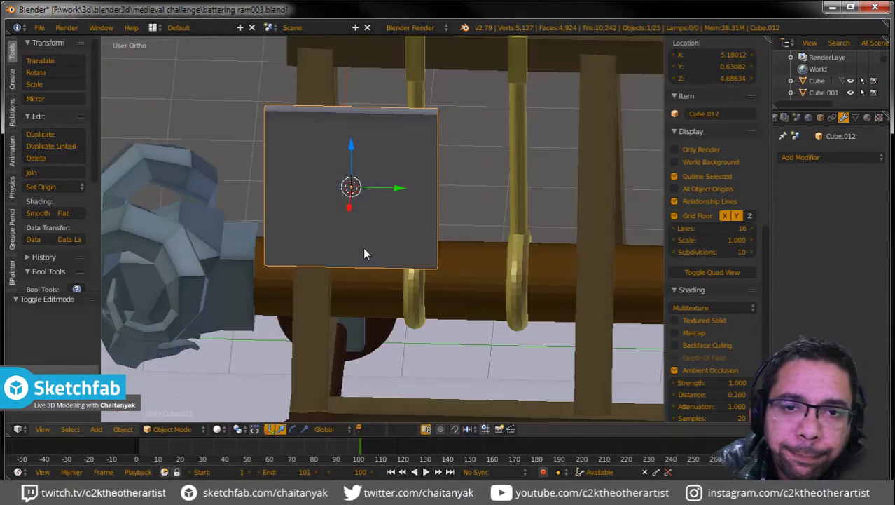
left_click_drag(391, 197, 496, 204)
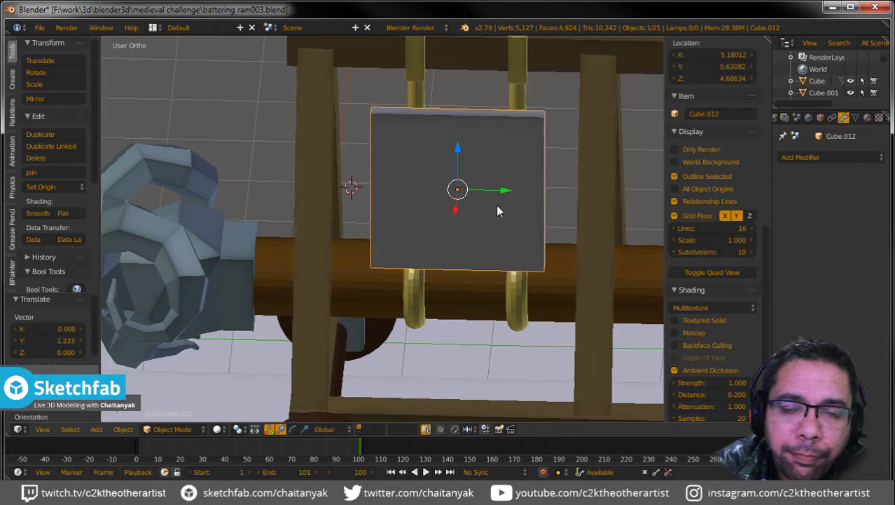
middle_click_drag(496, 205, 517, 238)
key("ctrl+alt+q")
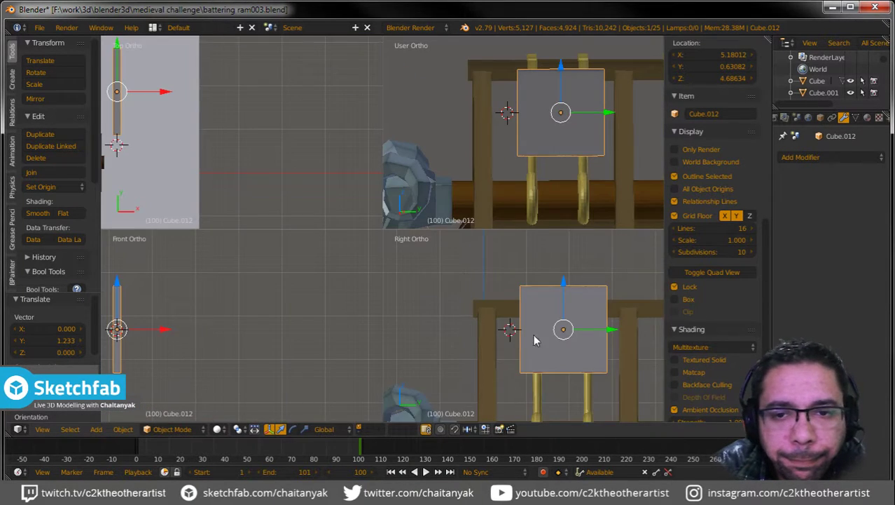
scroll(610, 365, "down", 2)
scroll(612, 361, "up", 2)
key("g")
key("y")
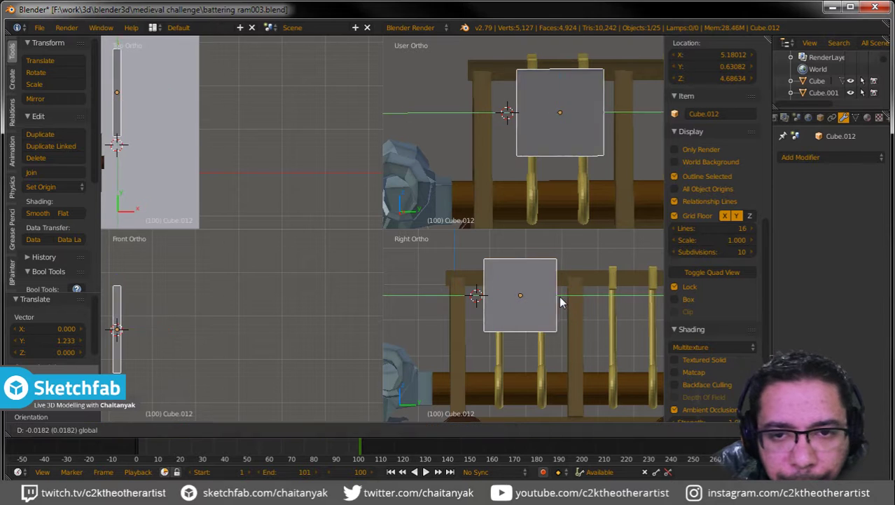
left_click(560, 296)
Step: Lower the panel's geometry on Z, reposition it, and scale it to 1.66
key("Tab")
key("g")
key("z")
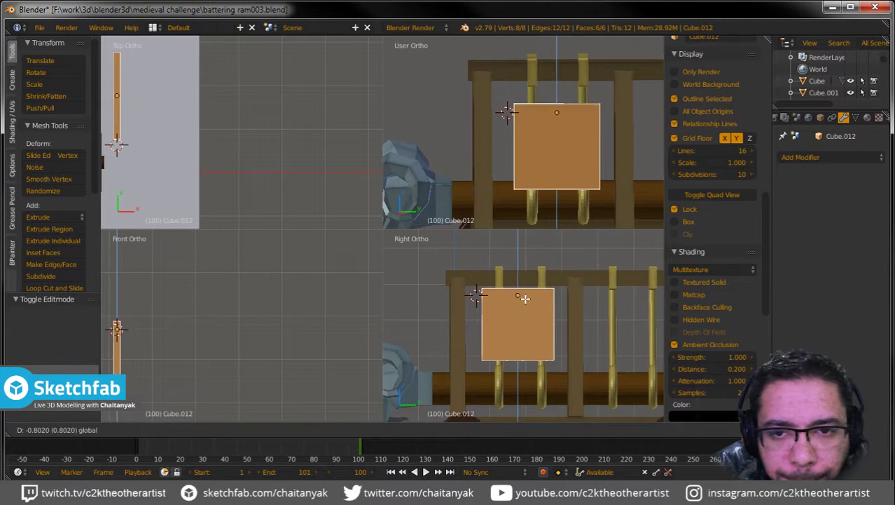
left_click(525, 297)
key("Tab")
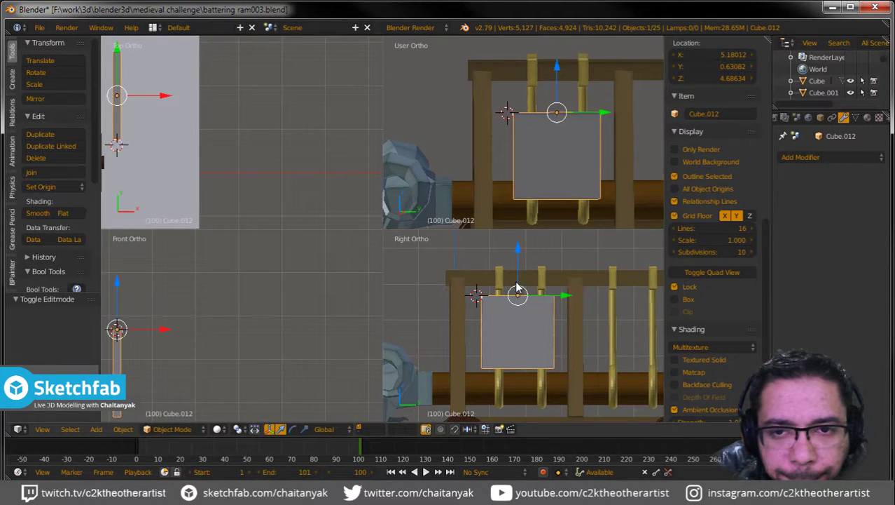
key("g")
left_click(517, 265)
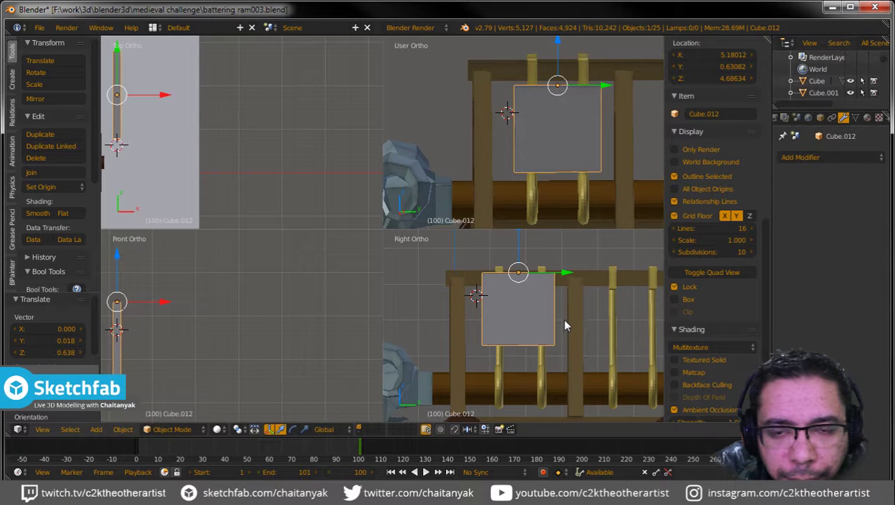
key("s")
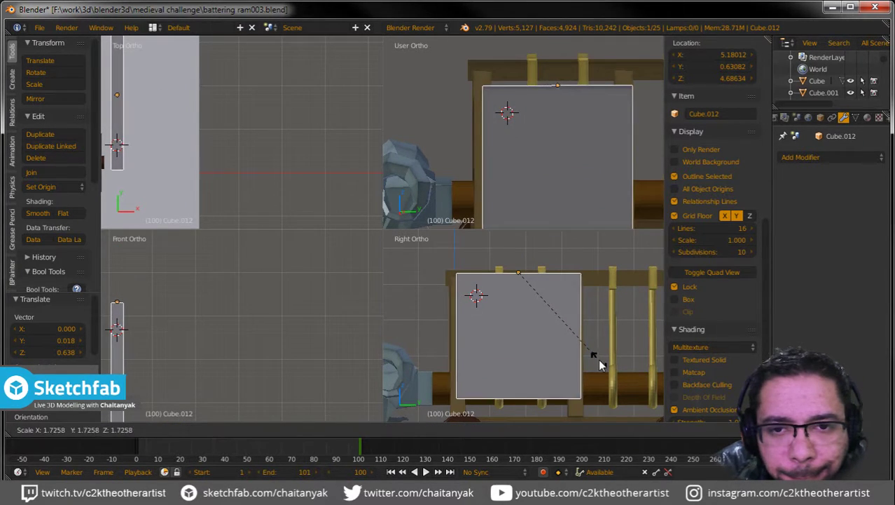
left_click(593, 357)
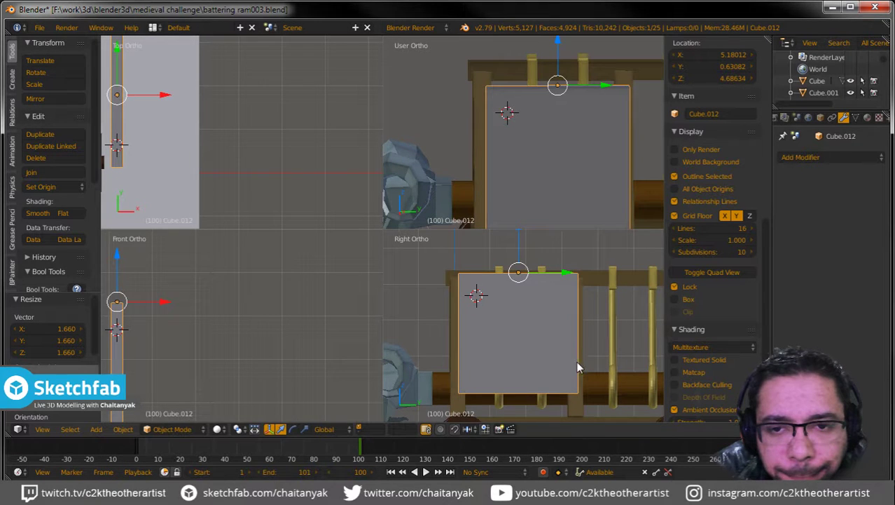
Step: Extend the panel's bottom edge downward
key("ctrl+alt+q")
scroll(436, 288, "down", 3)
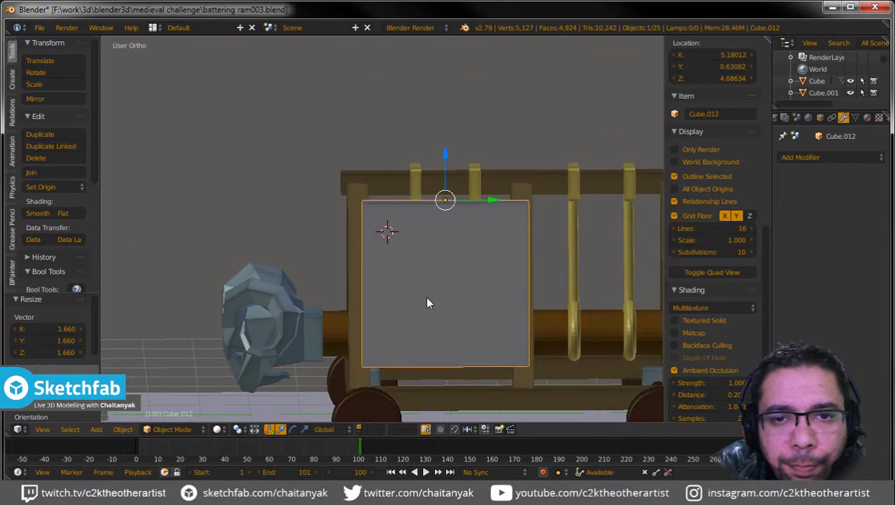
mouse_move(426, 297)
middle_mouse_down()
mouse_move(527, 323)
mouse_move(410, 297)
middle_mouse_up()
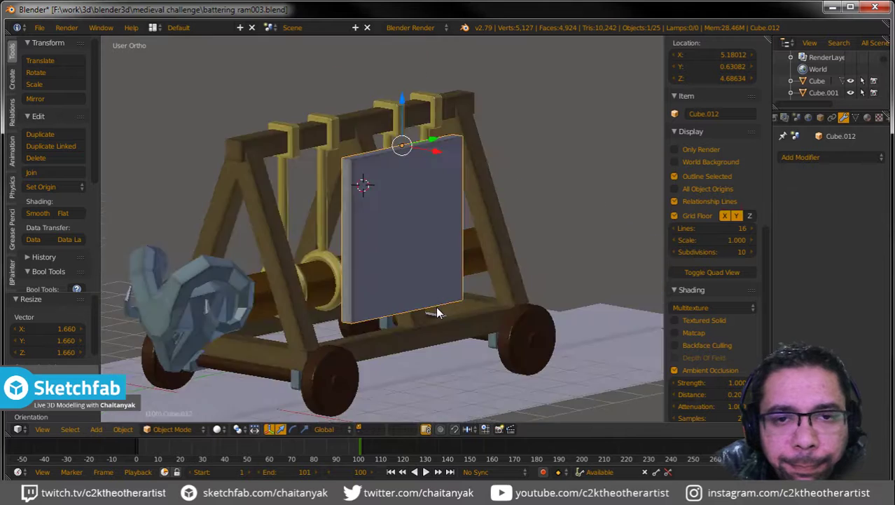
key("Tab")
right_click(404, 311)
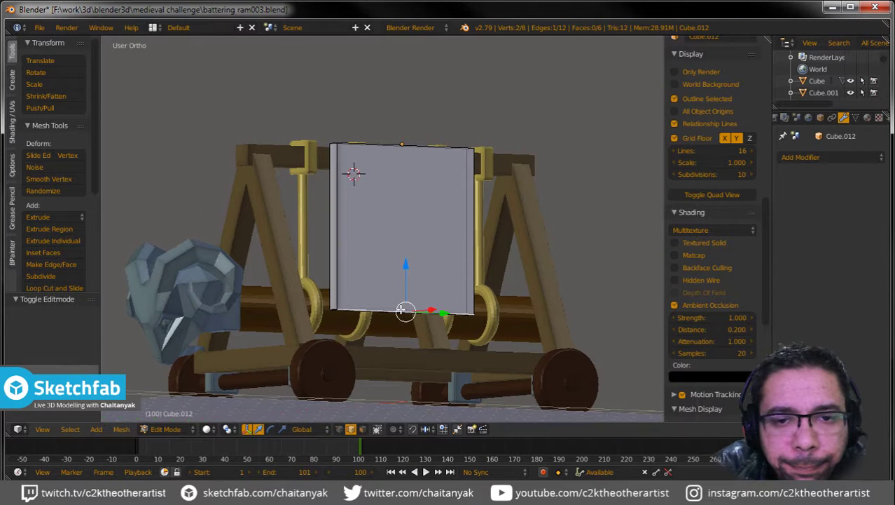
left_click_drag(410, 297, 404, 330)
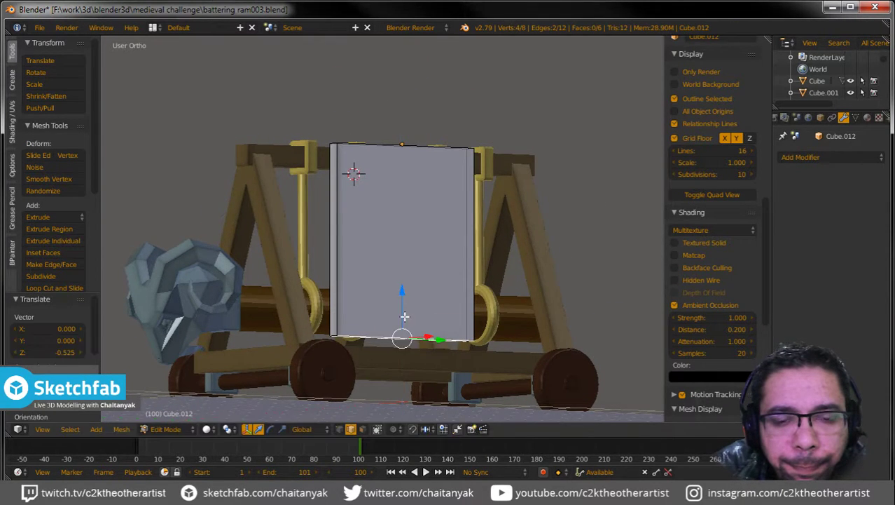
mouse_move(404, 329)
middle_mouse_down()
mouse_move(470, 326)
mouse_move(448, 336)
middle_mouse_up()
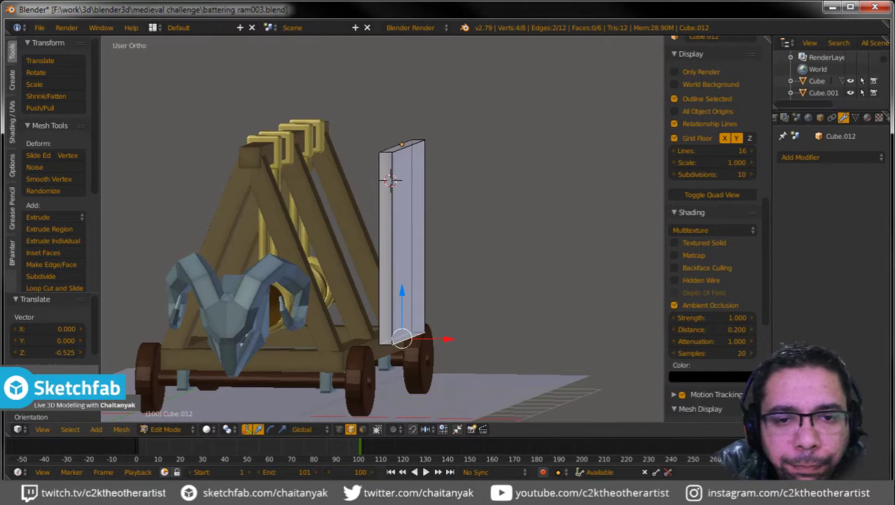
key("Tab")
Step: Scale the panel along X into a thin board
middle_click_drag(461, 293, 487, 279)
key("Tab")
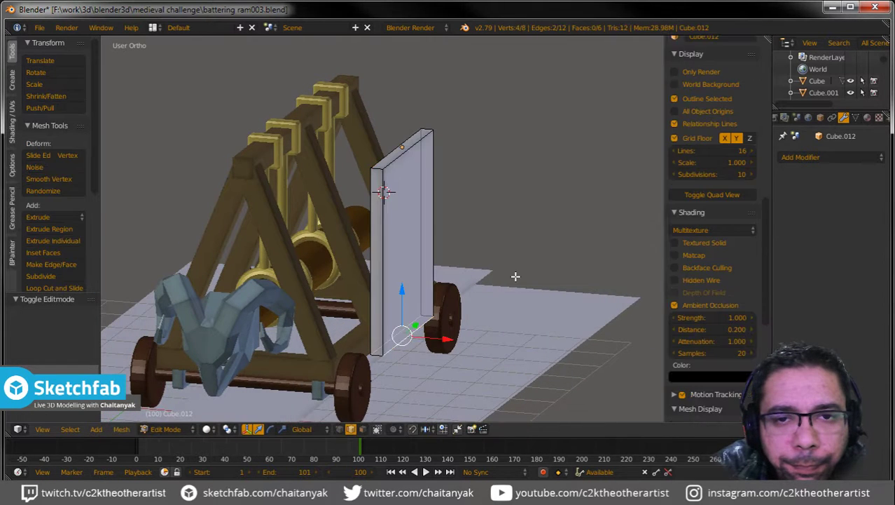
key("a")
key("a")
key("s")
key("x")
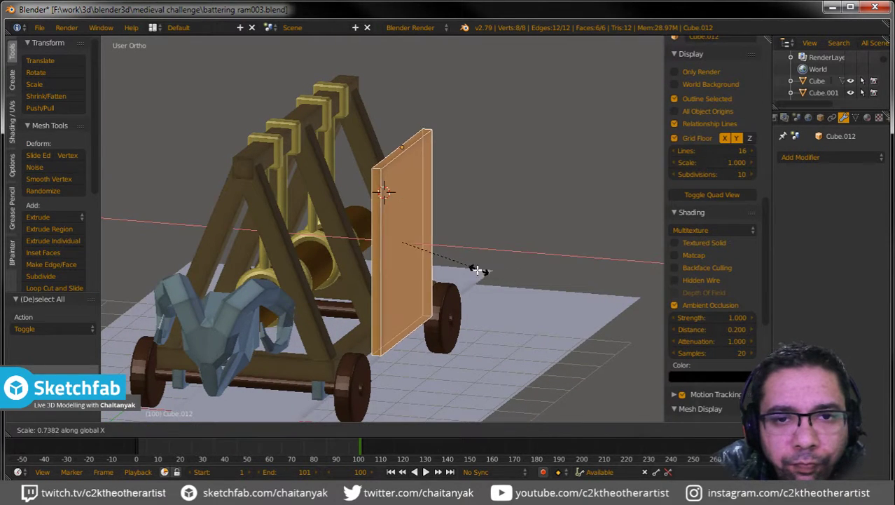
left_click(438, 250)
key("Tab")
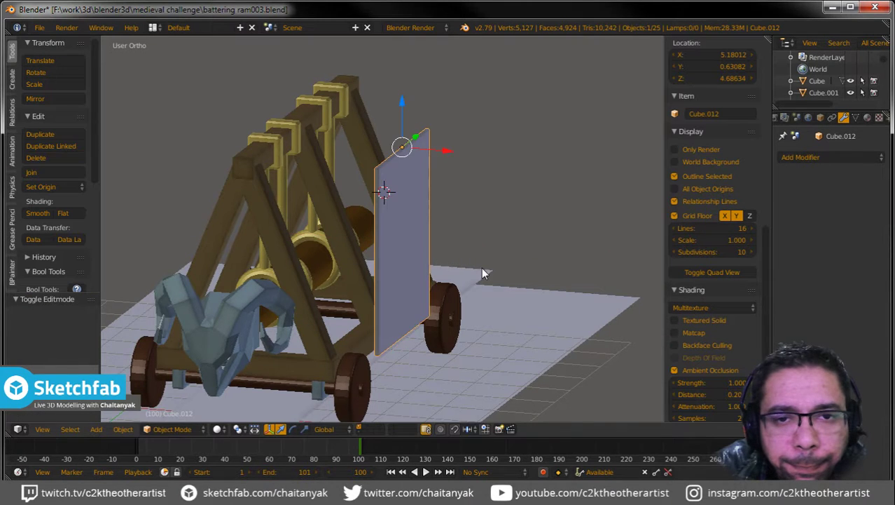
mouse_move(481, 267)
middle_mouse_down()
mouse_move(417, 275)
mouse_move(480, 264)
mouse_move(452, 259)
middle_mouse_up()
Step: In Edit Mode, subdivide the protective panel to cut it in half horizontally
scroll(431, 228, "up", 3)
key("Tab")
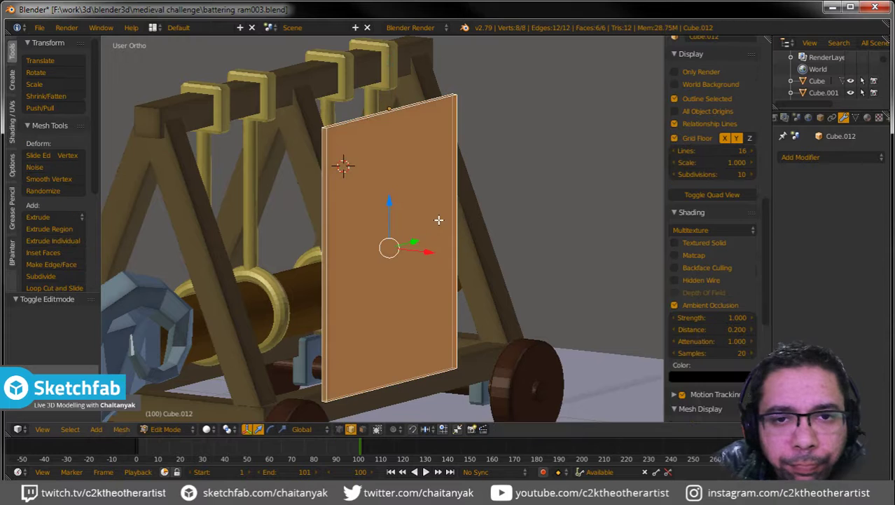
key("a")
key("a")
key("w")
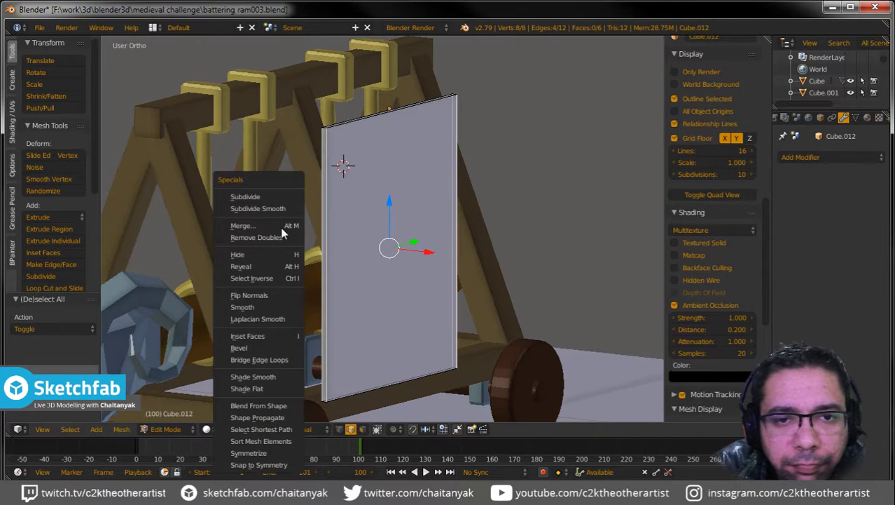
left_click(262, 195)
key("a")
Step: Subdivide the upper and lower halves to add two more horizontal cuts
left_click_drag(320, 212, 315, 213, "ctrl")
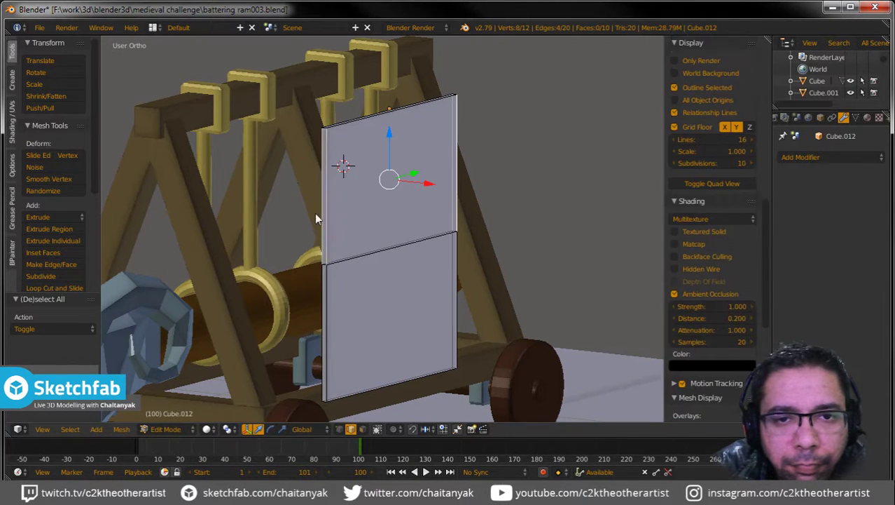
key("w")
left_click(308, 197)
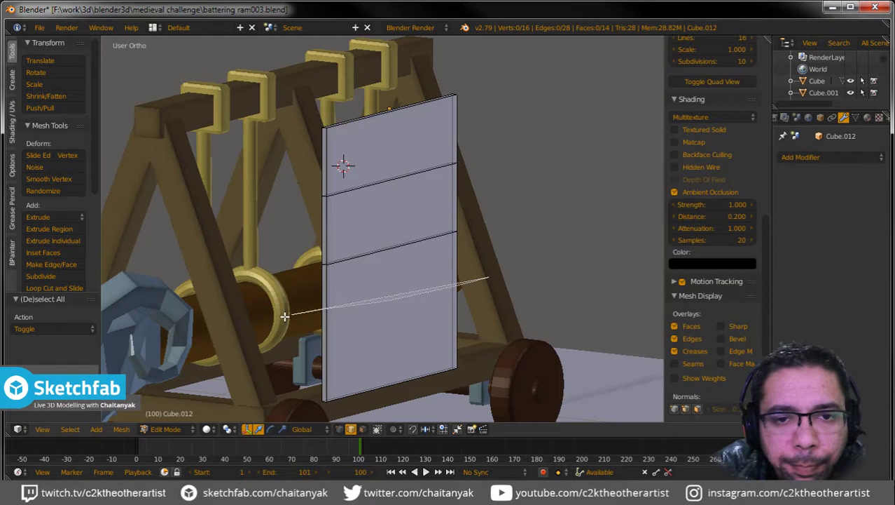
left_click_drag(285, 316, 284, 318, "ctrl")
key("w")
left_click(257, 208)
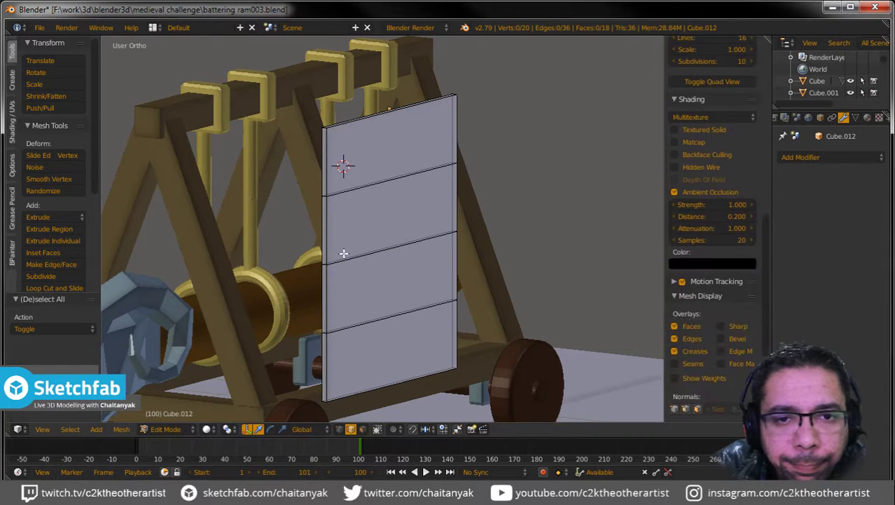
Step: Bevel the horizontal cut lines into narrow strips with a 0.052 width
right_click(364, 325, "alt+shift")
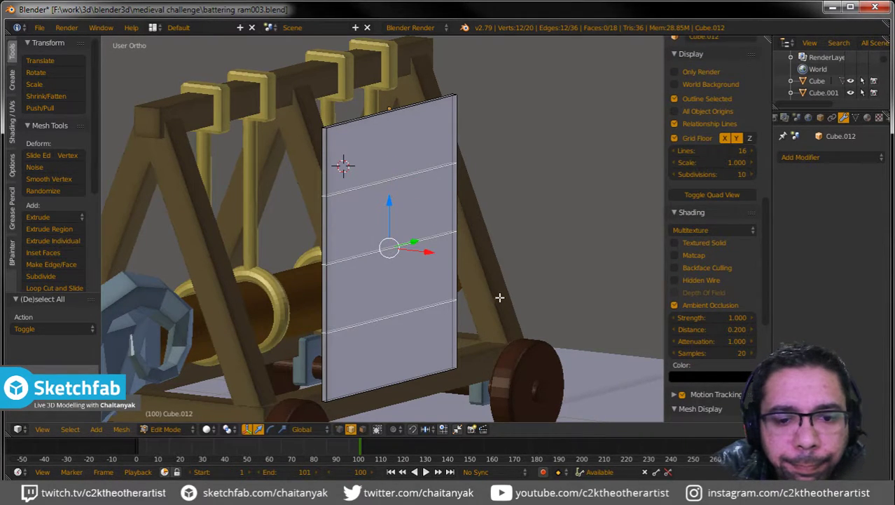
key("w")
left_click(506, 359)
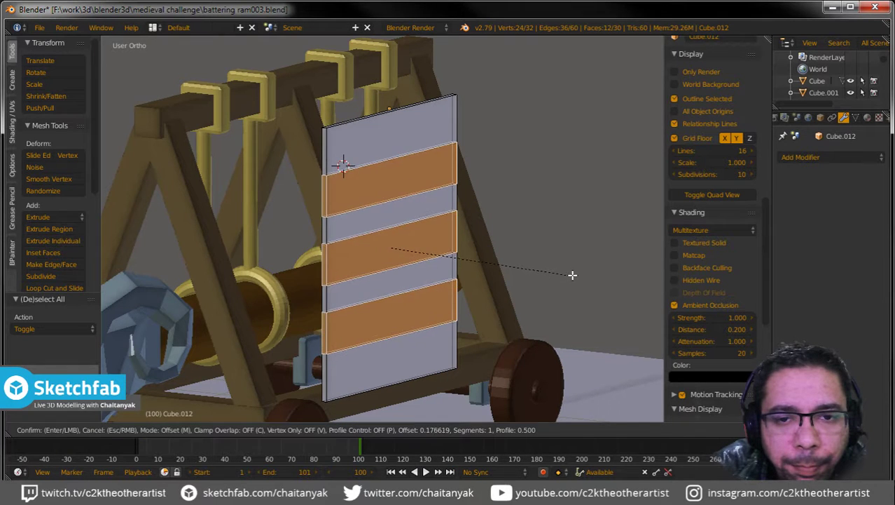
left_click(564, 276)
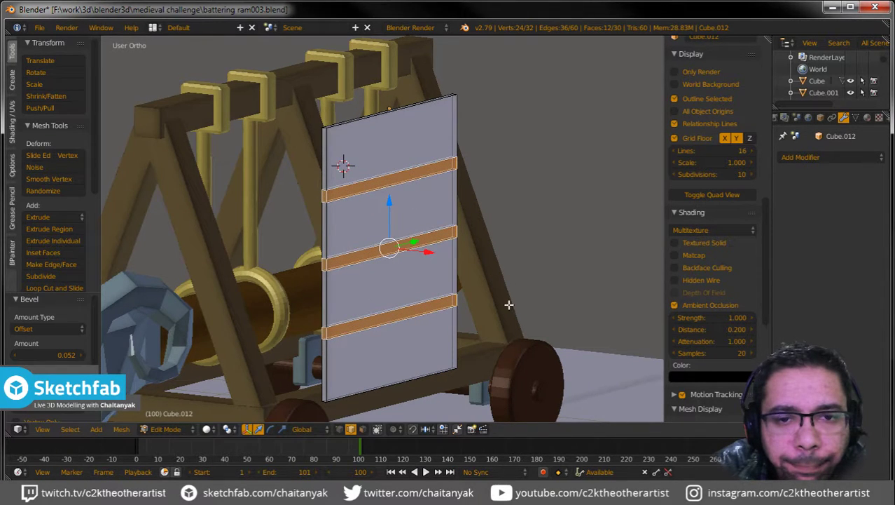
Step: Extrude the bottom, middle and top strips outward as raised plank bands
right_click(393, 319)
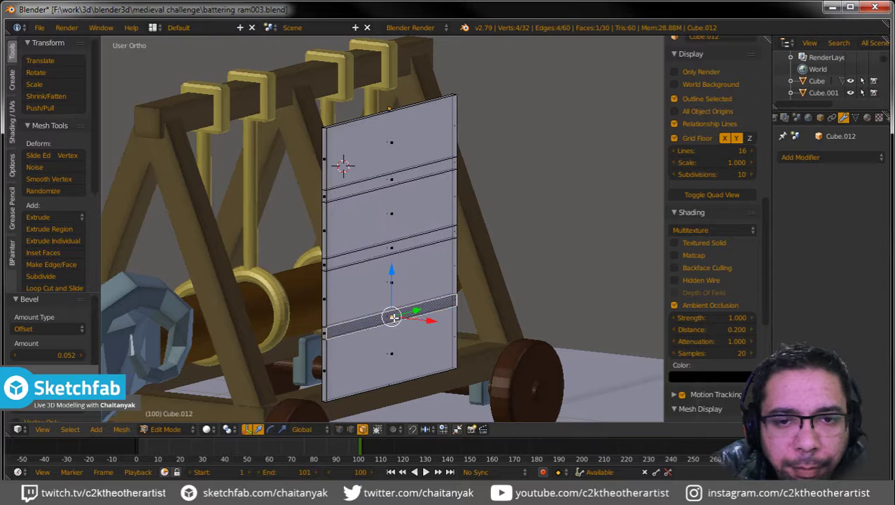
right_click(394, 244, "shift")
right_click(395, 180, "shift")
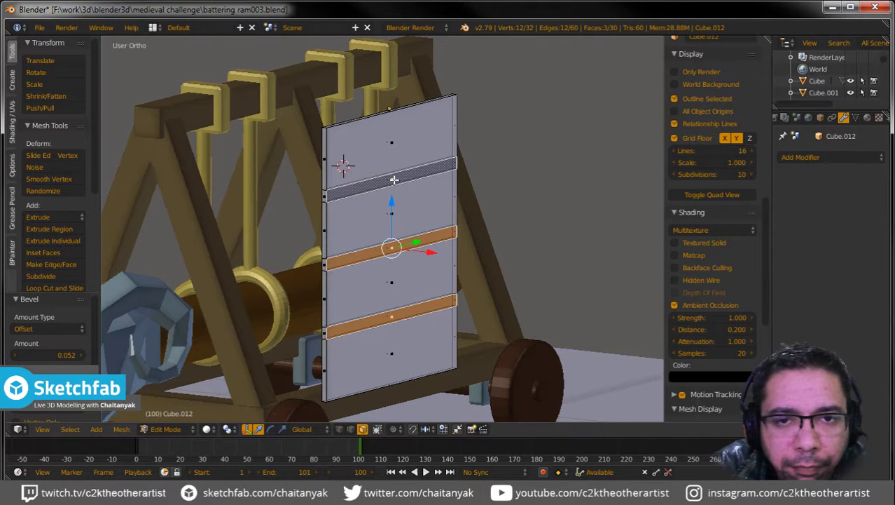
key("e")
left_click(394, 180)
Step: Orbit to check the three raised battens, then return to Object Mode
key("a")
scroll(711, 210, "down", 5)
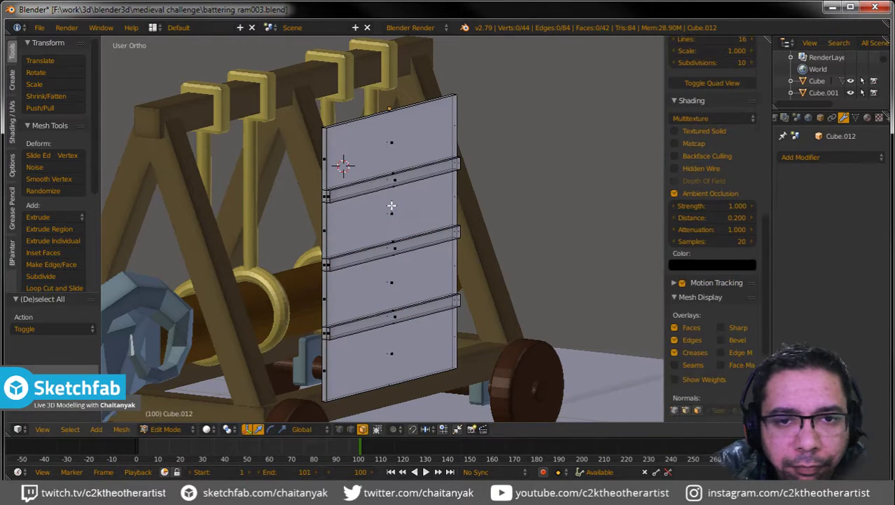
mouse_move(393, 231)
middle_mouse_down()
mouse_move(456, 236)
mouse_move(396, 184)
mouse_move(458, 258)
mouse_move(374, 251)
mouse_move(423, 292)
mouse_move(386, 279)
mouse_move(415, 268)
mouse_move(392, 304)
mouse_move(358, 300)
mouse_move(346, 216)
middle_mouse_up()
key("Tab")
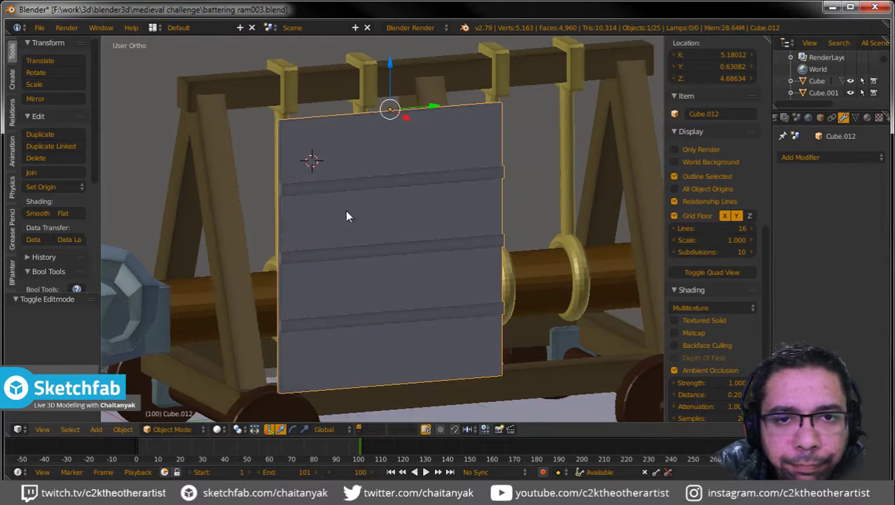
key("shift+a")
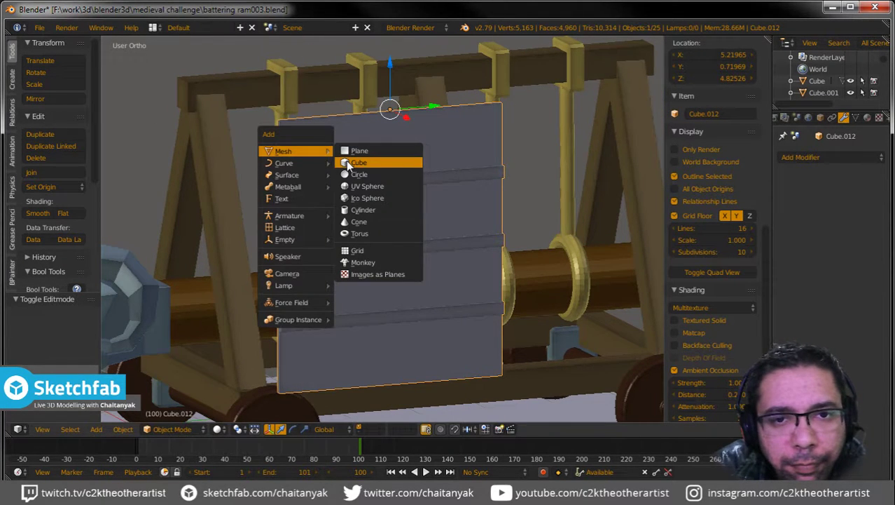
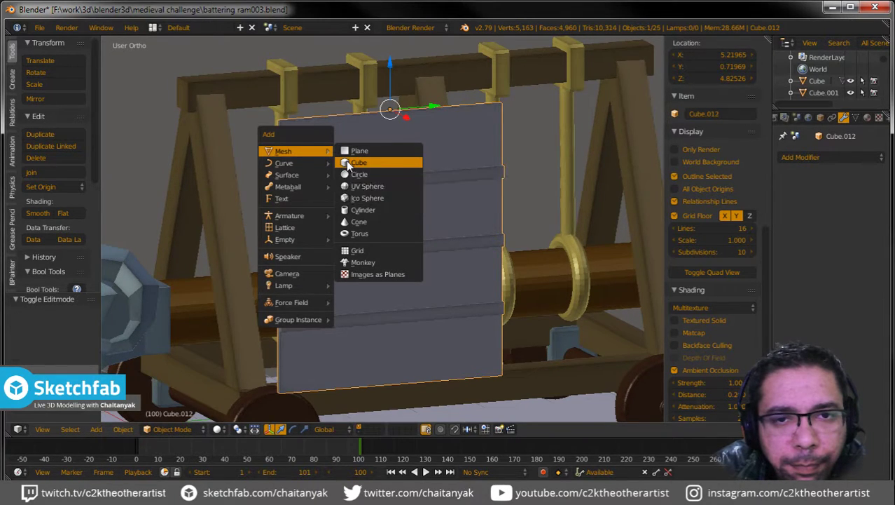
Step: Add a cube, shrink it, flatten it on X into a thin plate, and position it along X
left_click(346, 160)
key("Tab")
key("s")
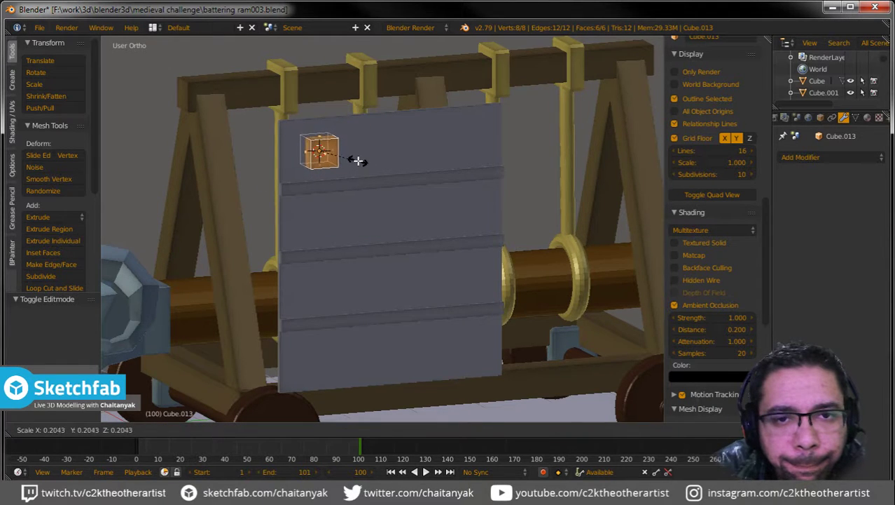
left_click(355, 159)
scroll(340, 166, "up", 3)
middle_click_drag(340, 166, 391, 215)
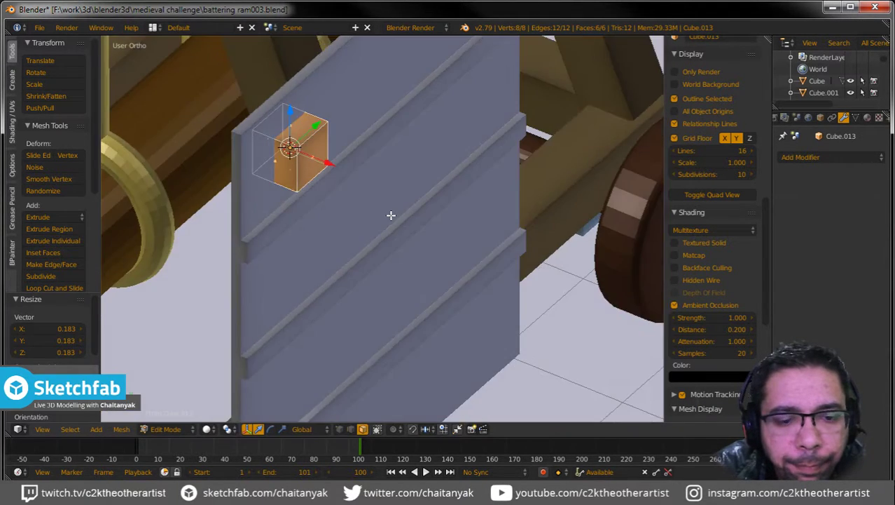
key("s")
key("x")
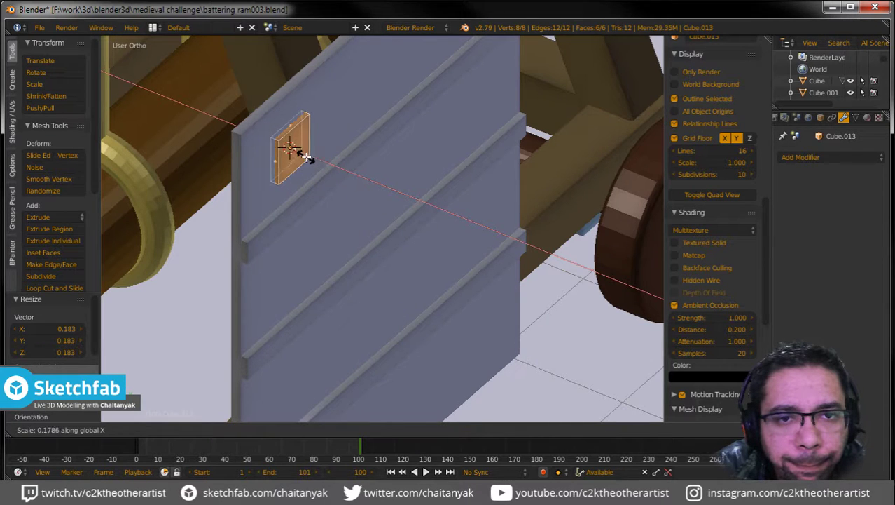
left_click(293, 149)
middle_click_drag(312, 153, 309, 157)
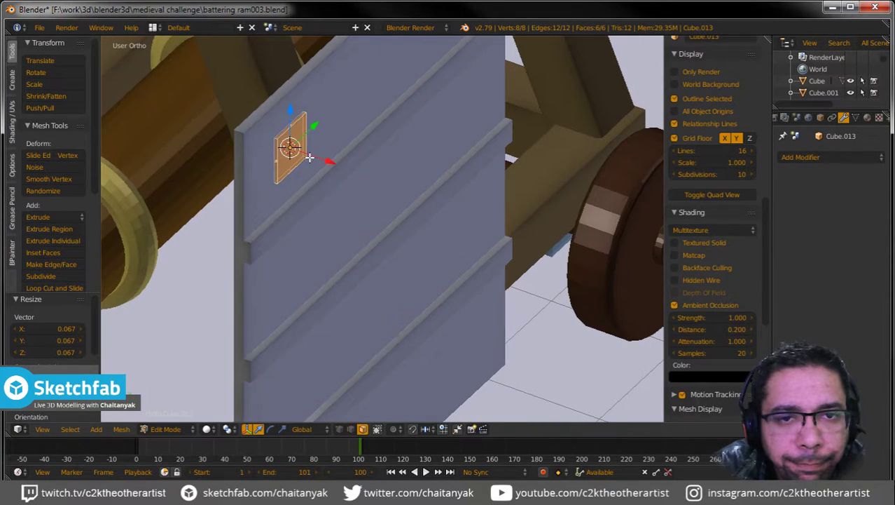
key("g")
key("x")
left_click(313, 157)
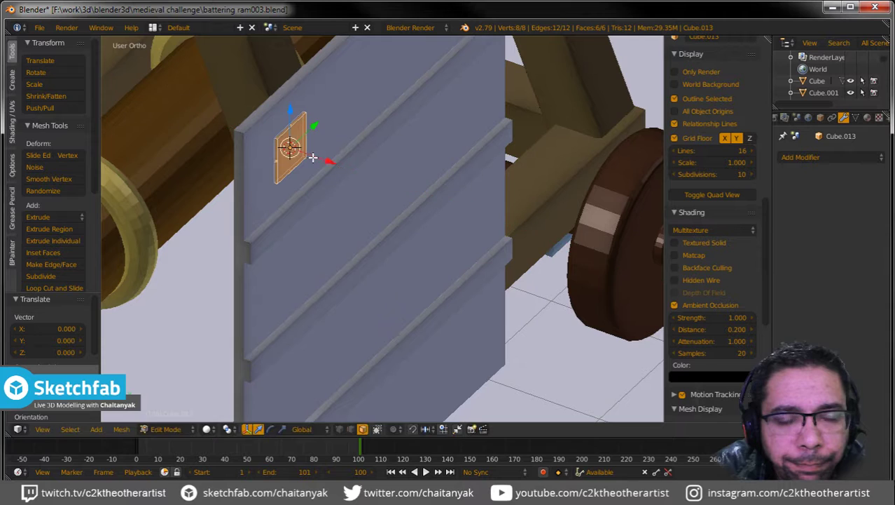
scroll(302, 138, "up", 3)
middle_click_drag(310, 175, 314, 166)
Step: Inset the plate's front face, then extrude it and taper the tip to a sharp point
right_click(284, 164)
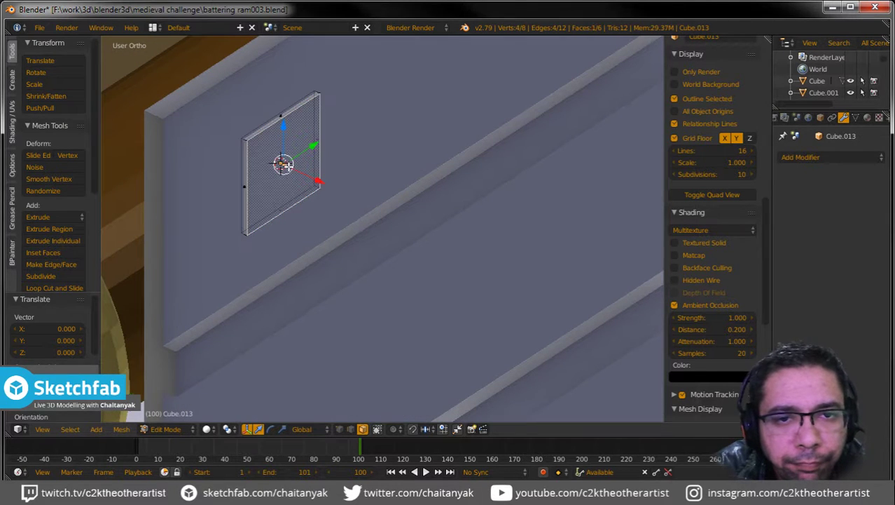
key("e")
right_click(284, 165)
key("s")
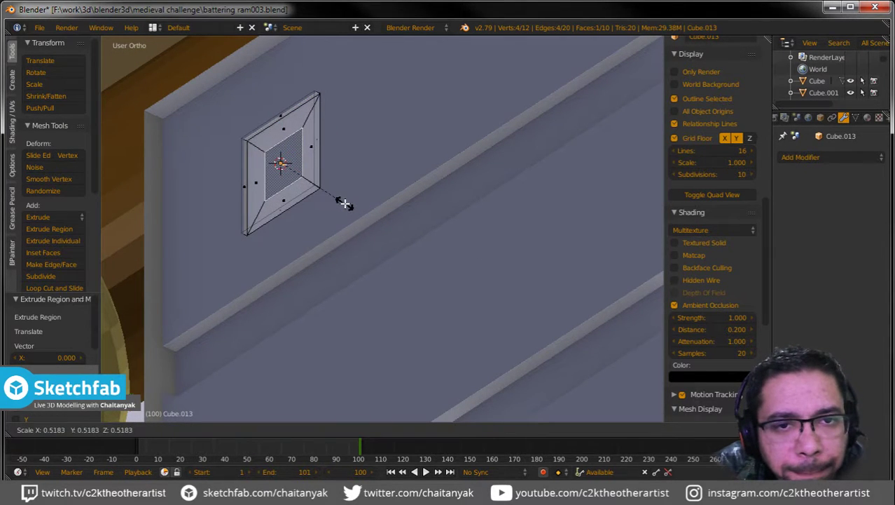
left_click(343, 203)
key("e")
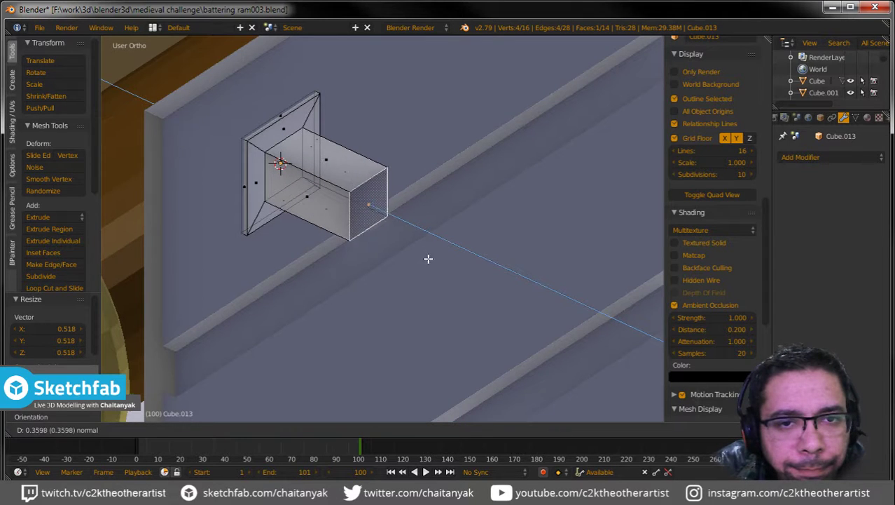
left_click(456, 277)
key("s")
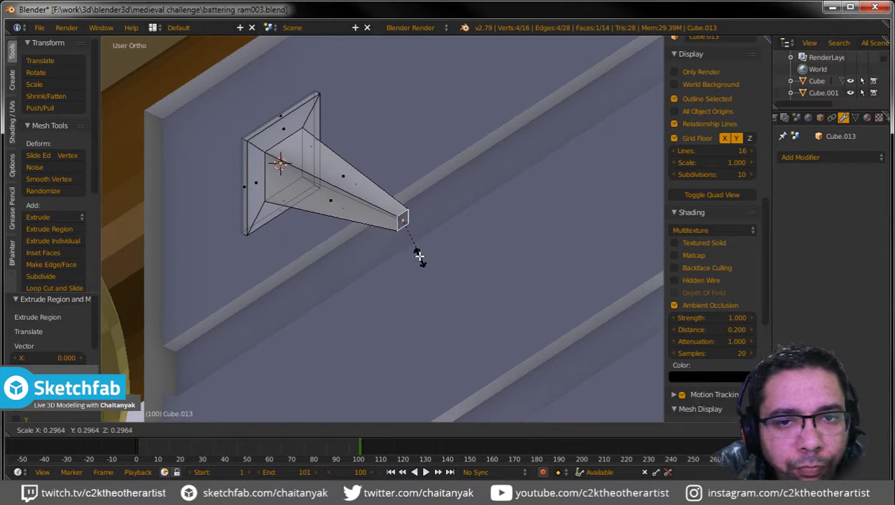
left_click(411, 243)
key("s")
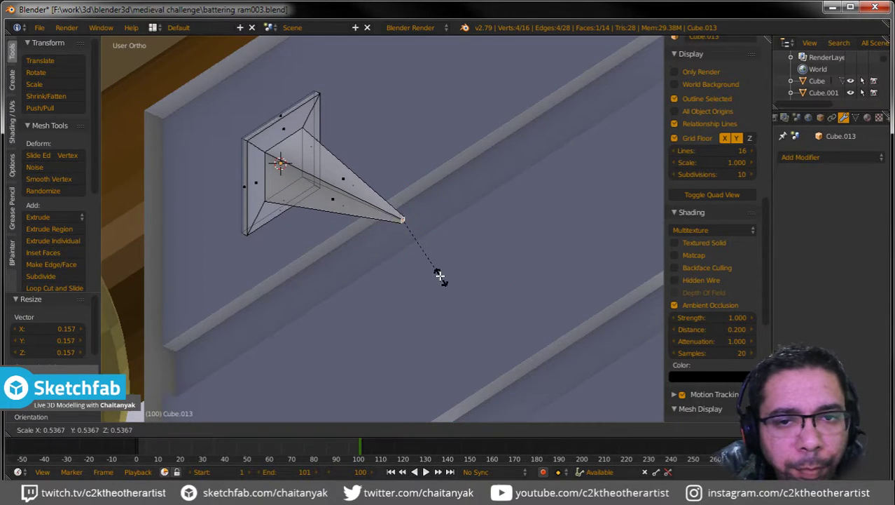
left_click(399, 234)
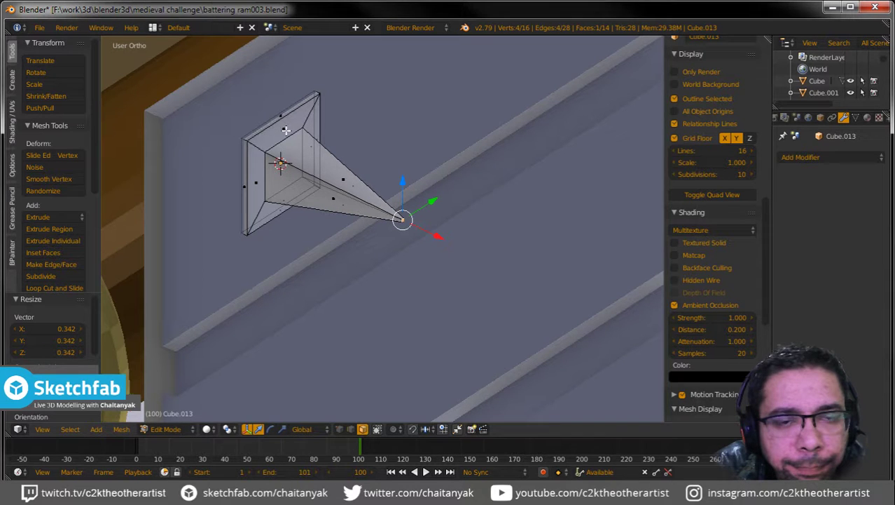
mouse_move(364, 191)
middle_mouse_down()
mouse_move(346, 166)
mouse_move(409, 150)
mouse_move(398, 154)
middle_mouse_up()
key("Tab")
scroll(349, 166, "down", 3)
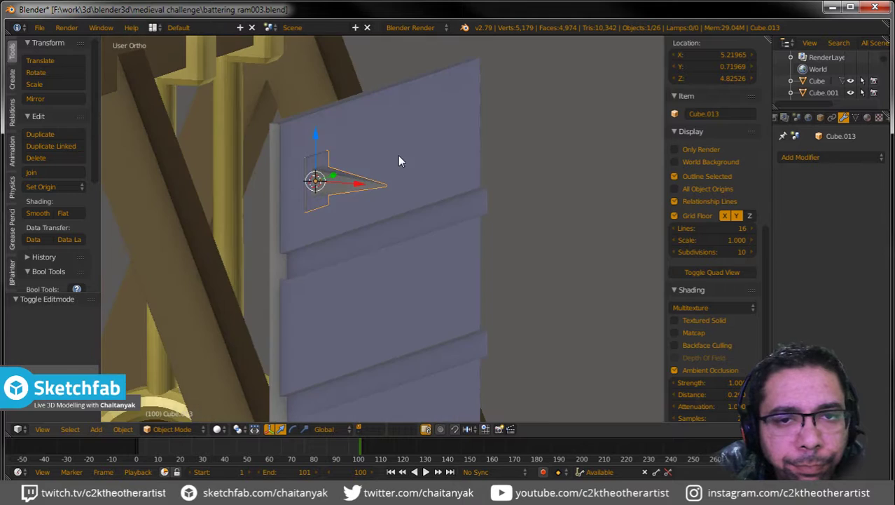
Step: Give the board the existing wood 2 material
right_click(398, 155)
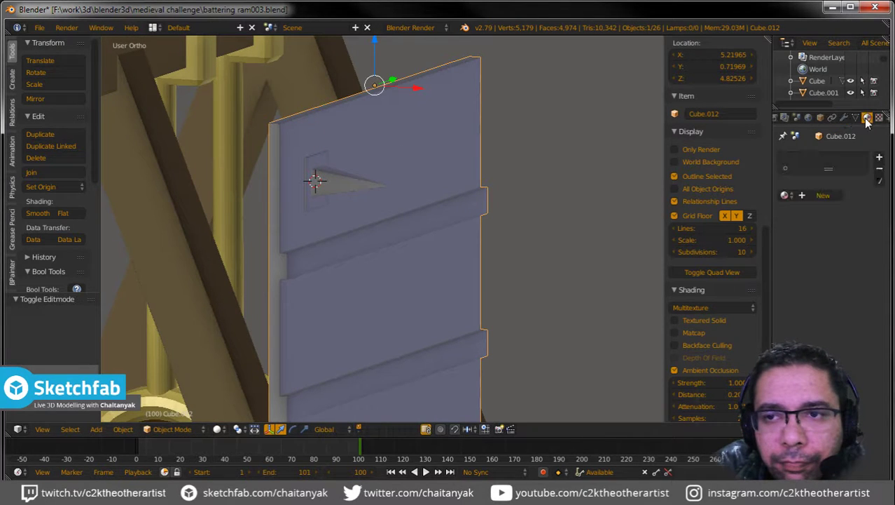
left_click(785, 195)
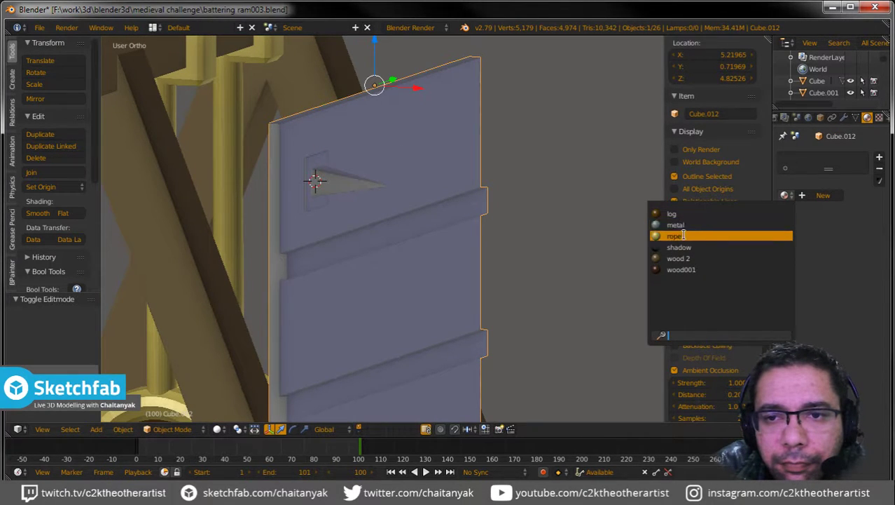
left_click(684, 258)
key("a")
scroll(539, 259, "down", 5)
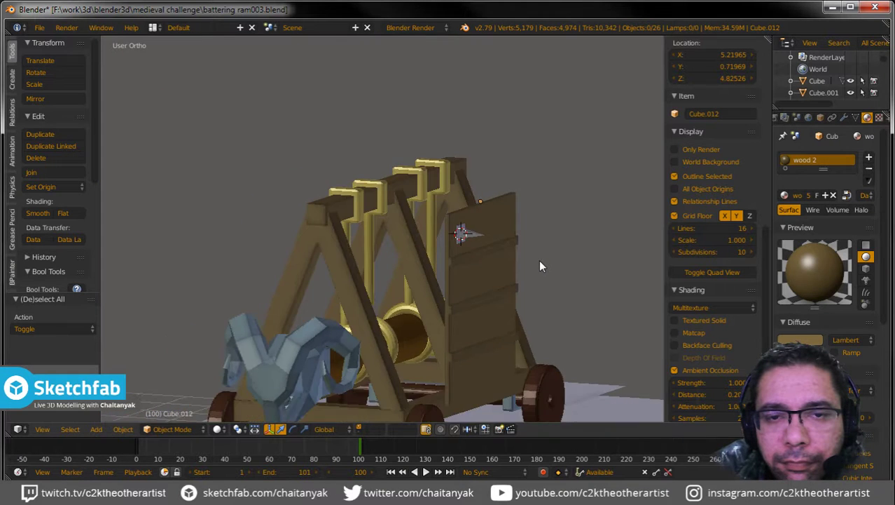
scroll(507, 291, "up", 2)
middle_click_drag(507, 291, 533, 288)
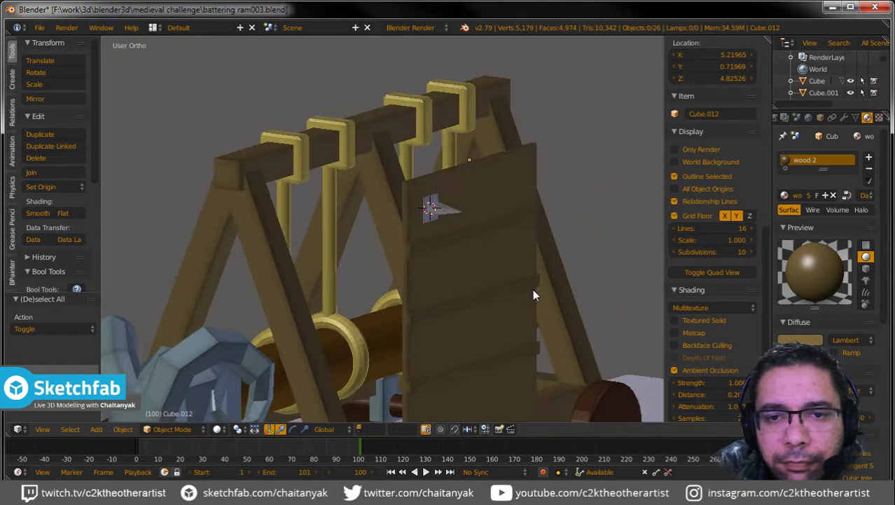
scroll(494, 241, "up", 2)
Step: In Edit Mode, select the board's three cross strips
right_click(494, 241)
key("Tab")
scroll(419, 169, "up", 1)
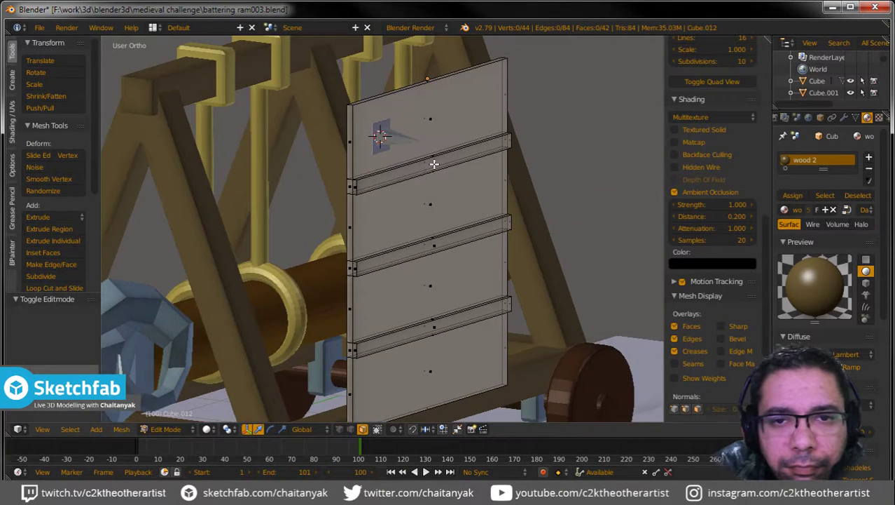
right_click(435, 163)
right_click(435, 247, "shift")
right_click(436, 322, "shift")
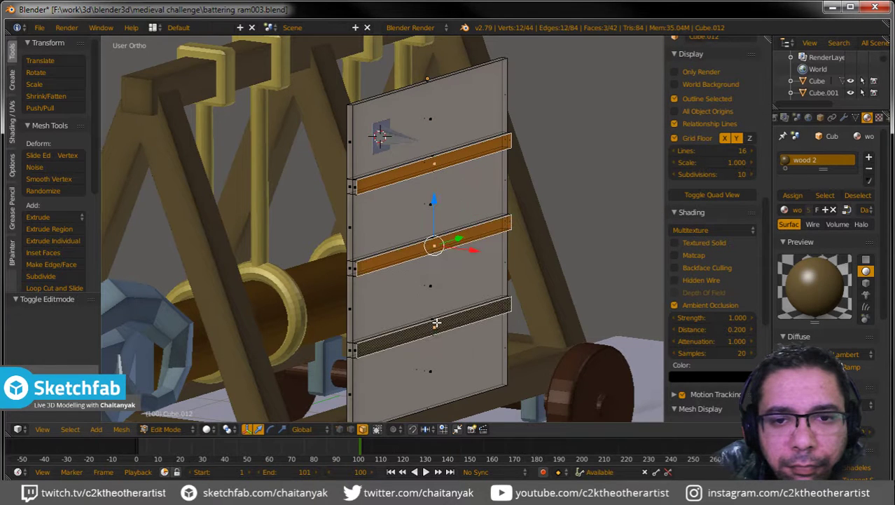
scroll(357, 343, "up", 3)
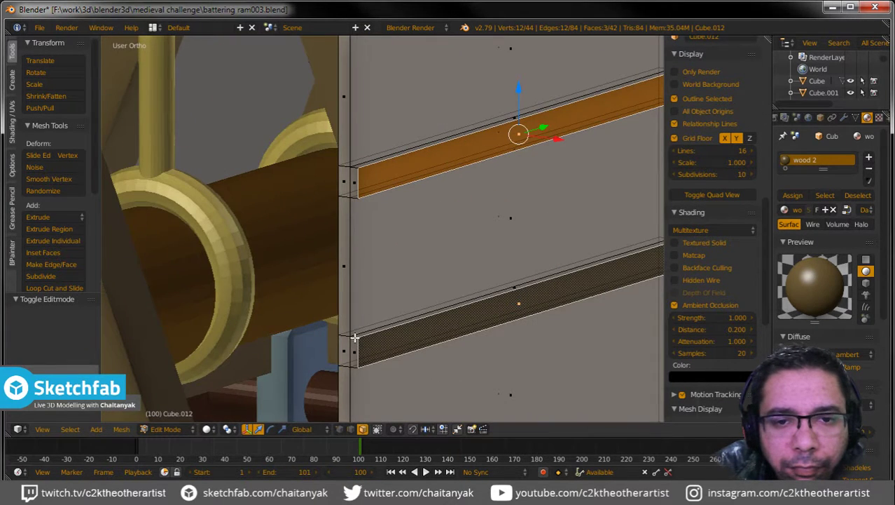
key("l")
key("l")
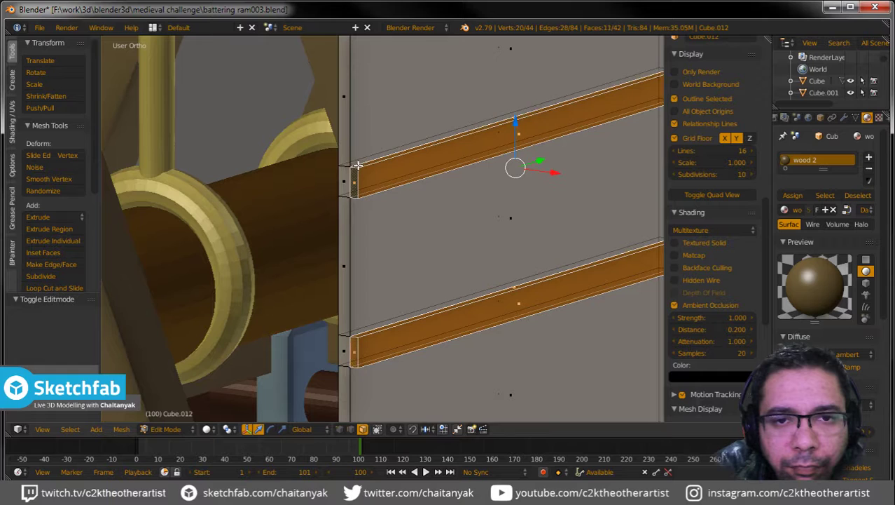
middle_click_drag(387, 91, 369, 212)
key("l")
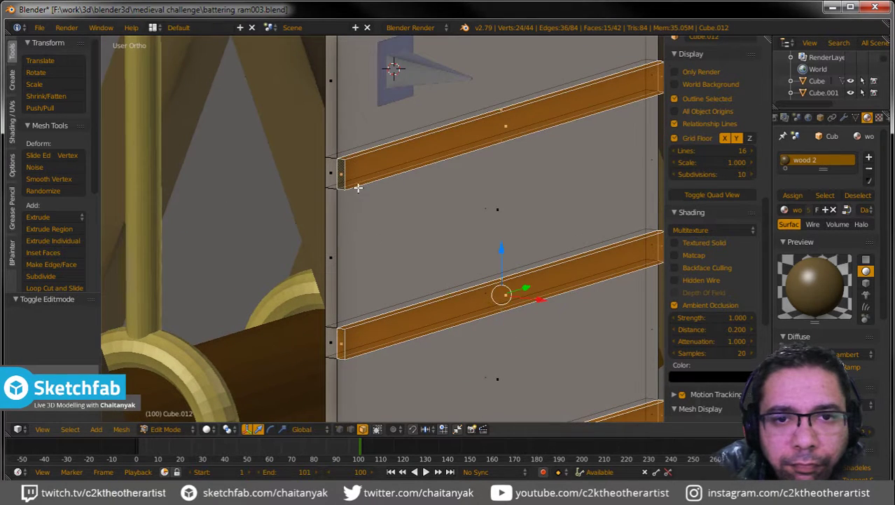
Step: Add a second material slot using wood001 and assign it to the selected strips
left_click(869, 159)
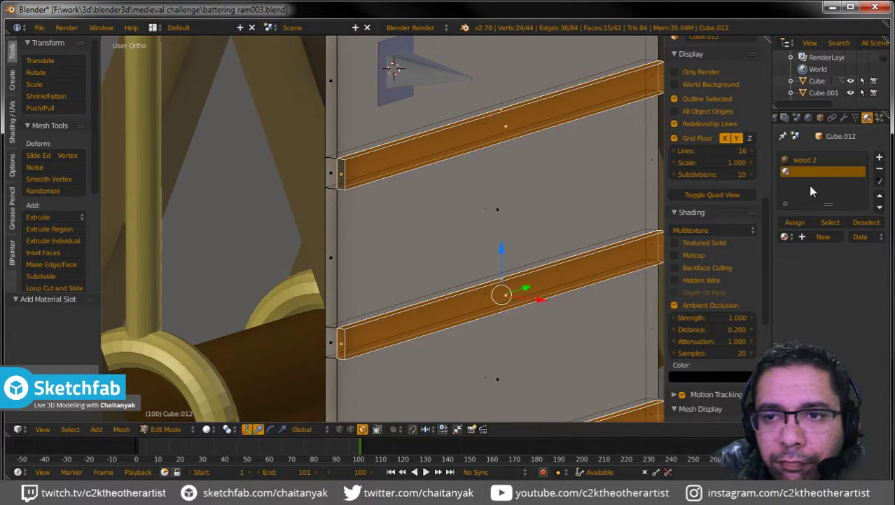
left_click(785, 236)
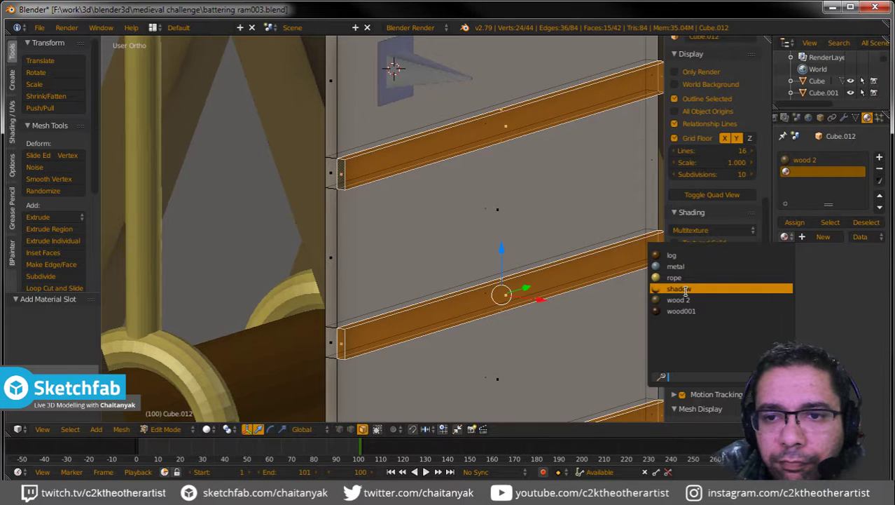
left_click(682, 310)
left_click(793, 222)
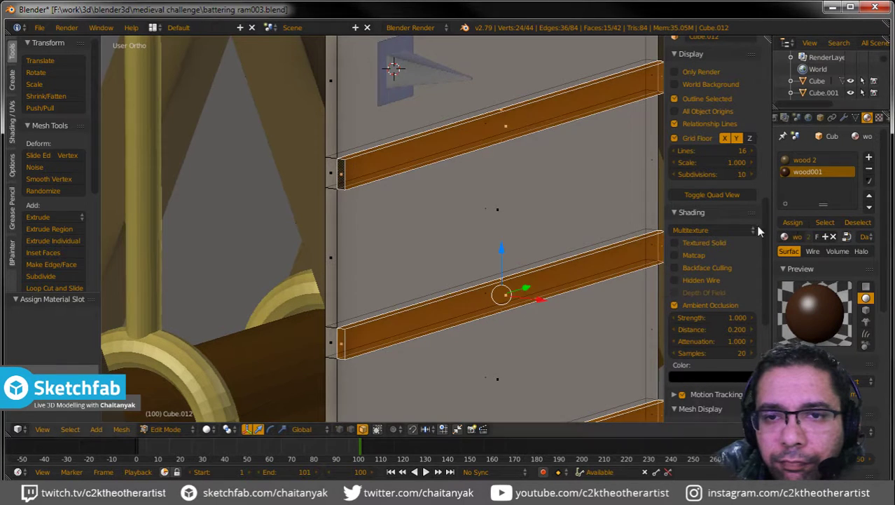
key("Tab")
scroll(482, 248, "down", 5)
scroll(482, 248, "down", 3)
key("a")
mouse_move(482, 248)
middle_mouse_down()
mouse_move(516, 288)
mouse_move(501, 300)
middle_mouse_up()
scroll(400, 181, "up", 2)
Step: Give the spike the metal material
scroll(399, 181, "up", 2)
right_click(404, 183)
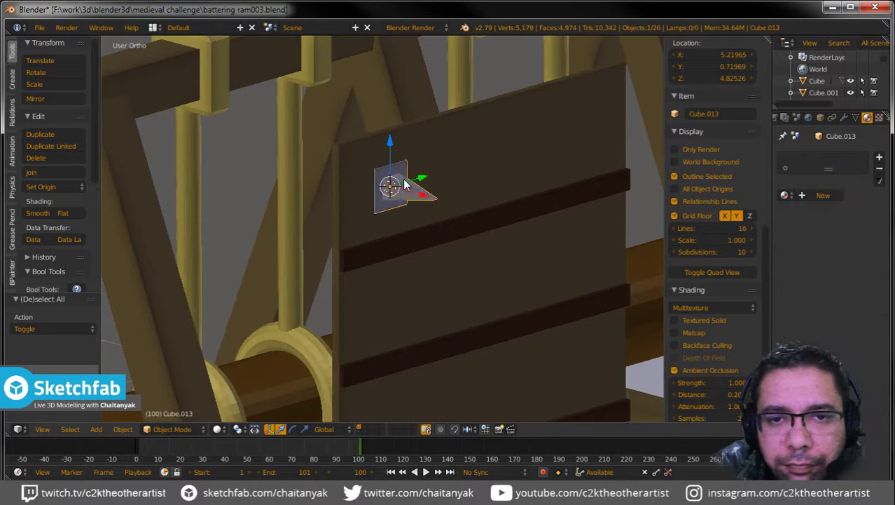
left_click(786, 195)
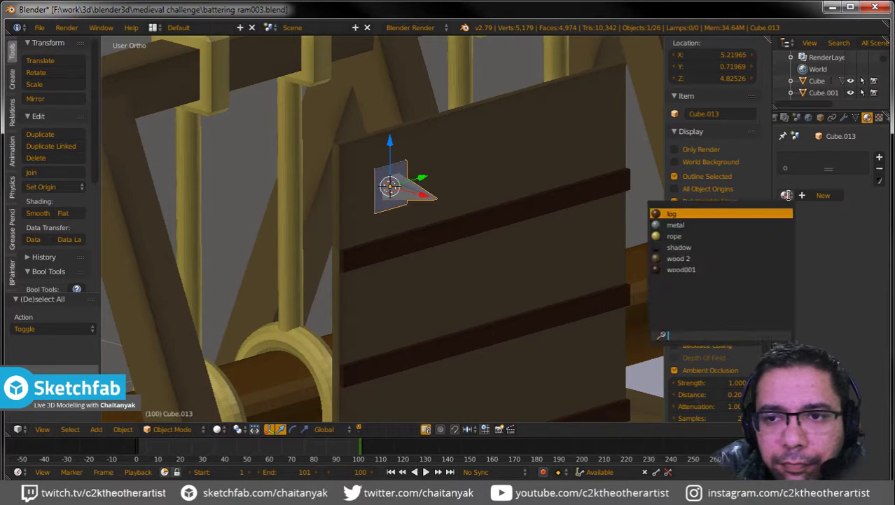
left_click(729, 224)
mouse_move(444, 210)
middle_mouse_down()
mouse_move(327, 160)
mouse_move(327, 119)
mouse_move(346, 103)
mouse_move(327, 99)
mouse_move(331, 82)
mouse_move(377, 98)
mouse_move(386, 158)
mouse_move(325, 194)
middle_mouse_up()
Step: Shift the spike 0.159 units along Y, then start a duplicate and cancel it
left_click_drag(297, 107, 272, 111)
mouse_move(272, 111)
middle_mouse_down()
mouse_move(298, 173)
mouse_move(294, 128)
middle_mouse_up()
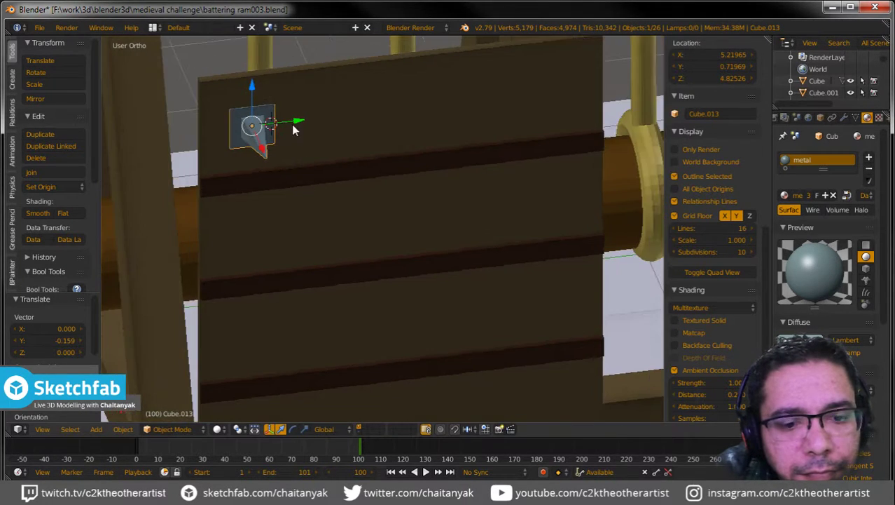
key("shift+d")
key("x")
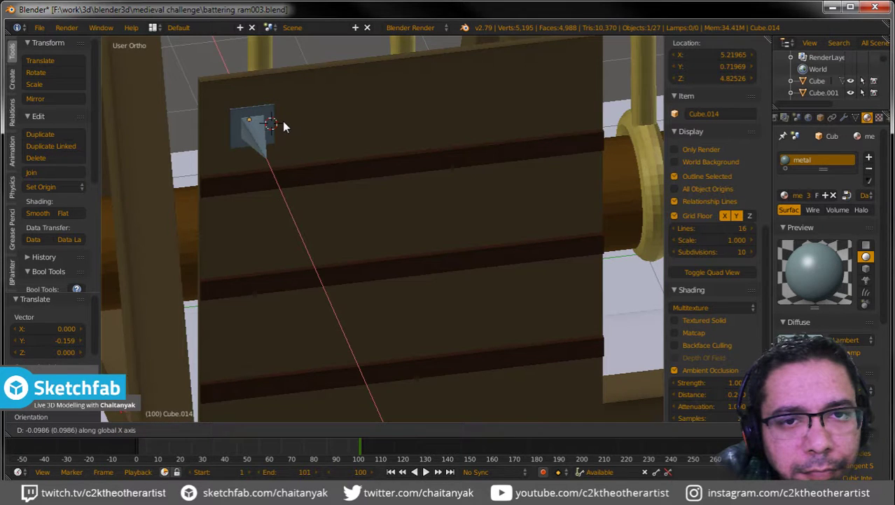
right_click(295, 134)
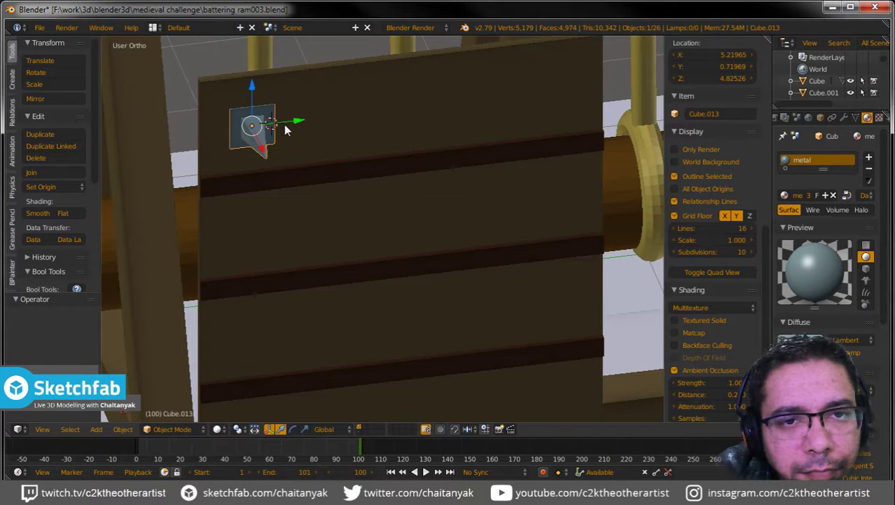
Step: In Edit Mode, duplicate the spike along Y into a top row of five
key("Tab")
key("a")
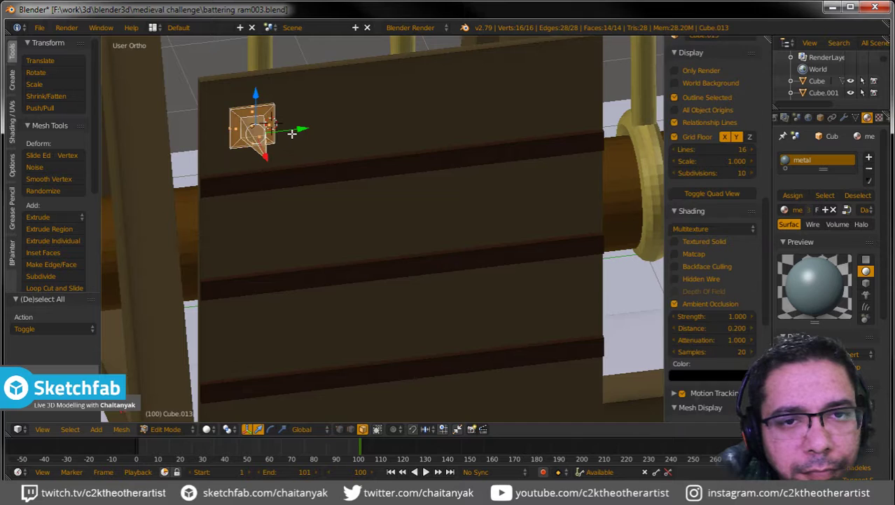
key("shift+d")
key("y")
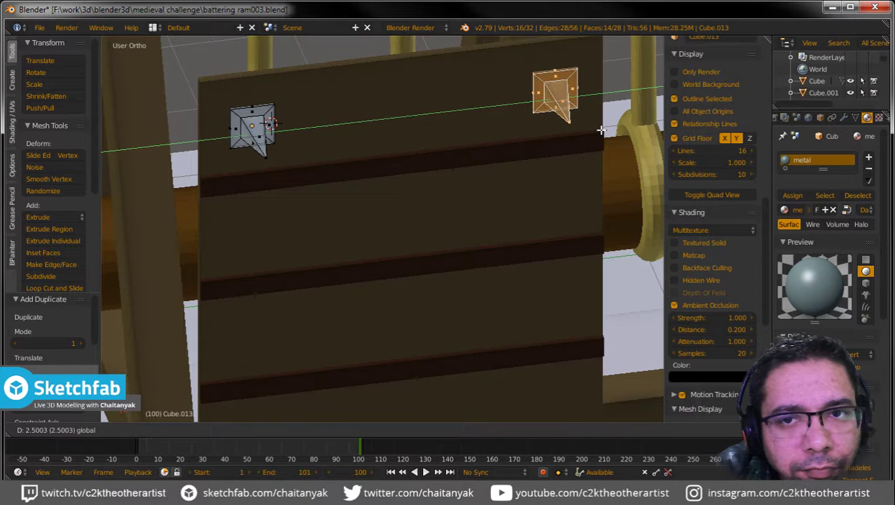
left_click(599, 131)
key("shift+d")
key("y")
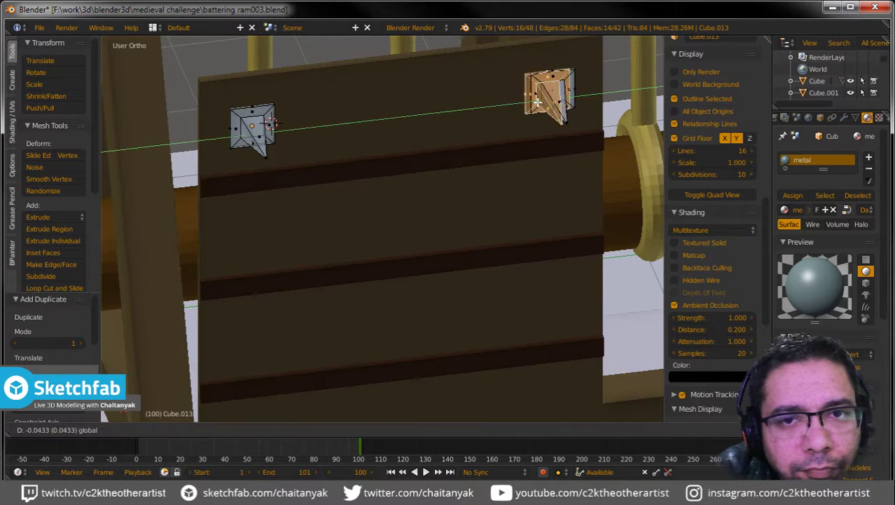
left_click(451, 116)
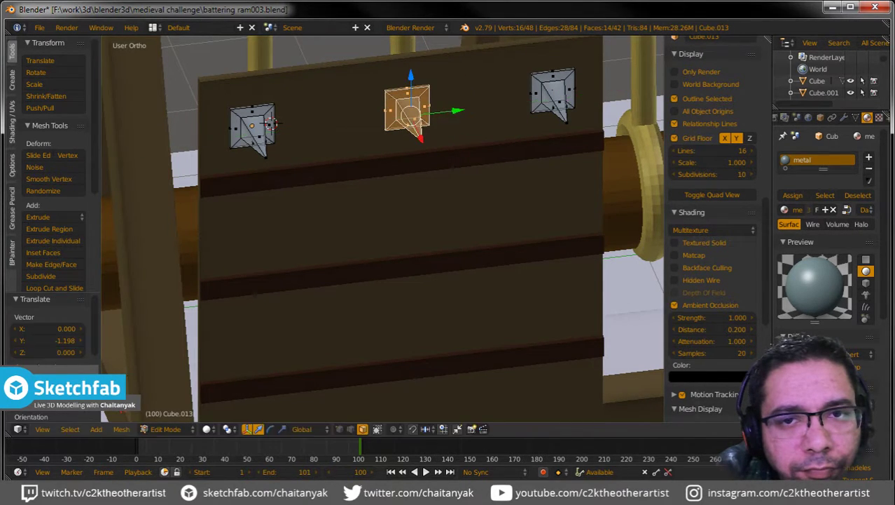
key("shift+d")
key("y")
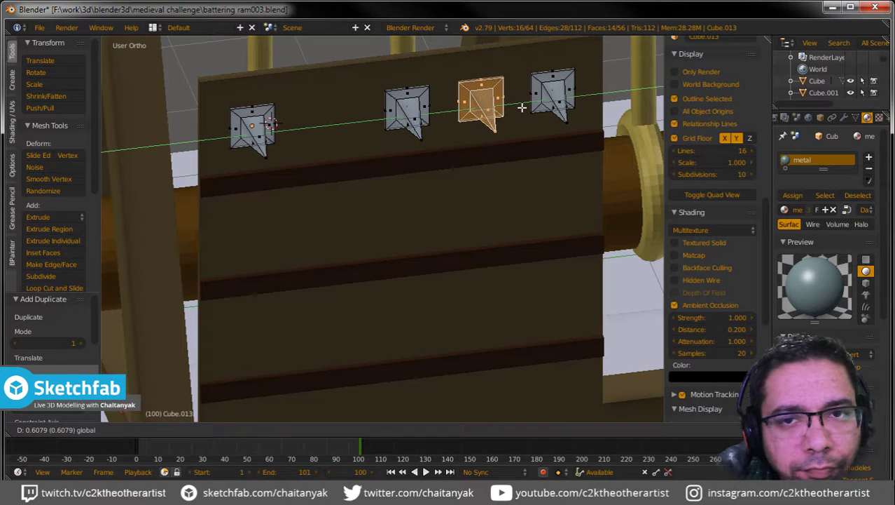
left_click(523, 106)
key("shift+d")
key("y")
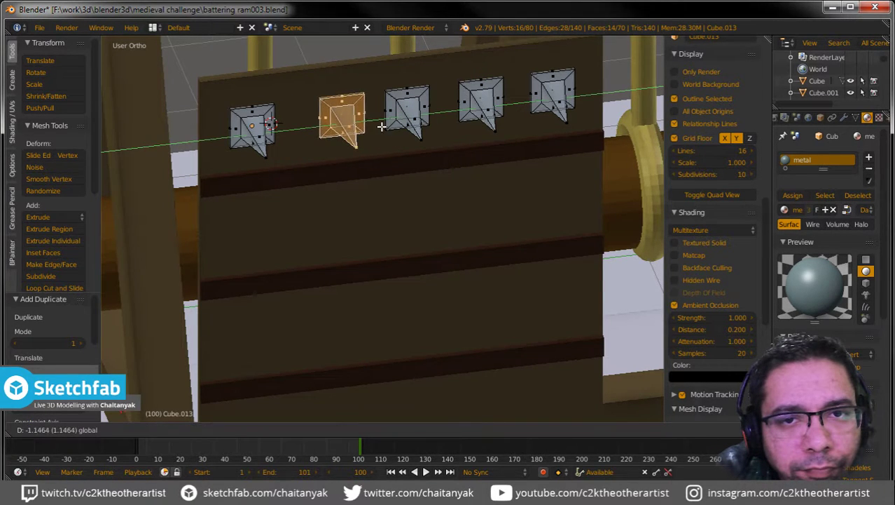
left_click(377, 127)
Step: Duplicate the five-spike row down along Z into second and third rows
key("a")
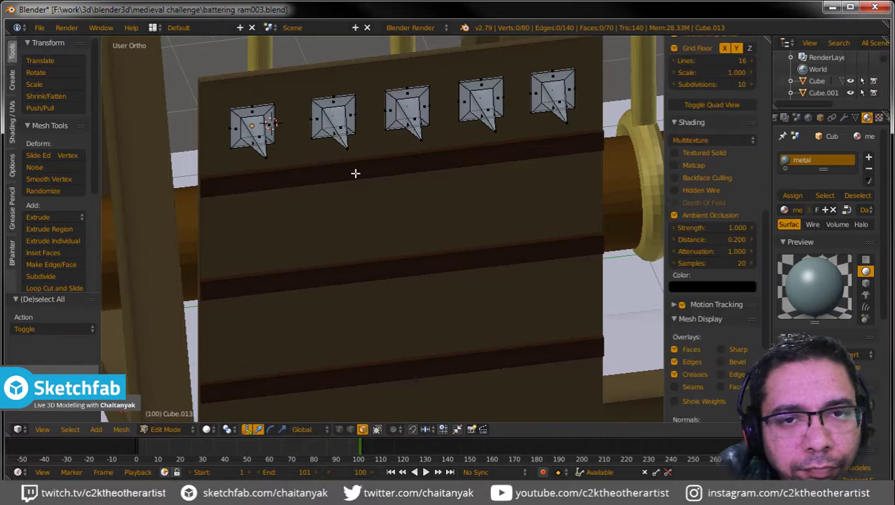
key("a")
key("shift+d")
right_click(385, 121)
key("g")
key("z")
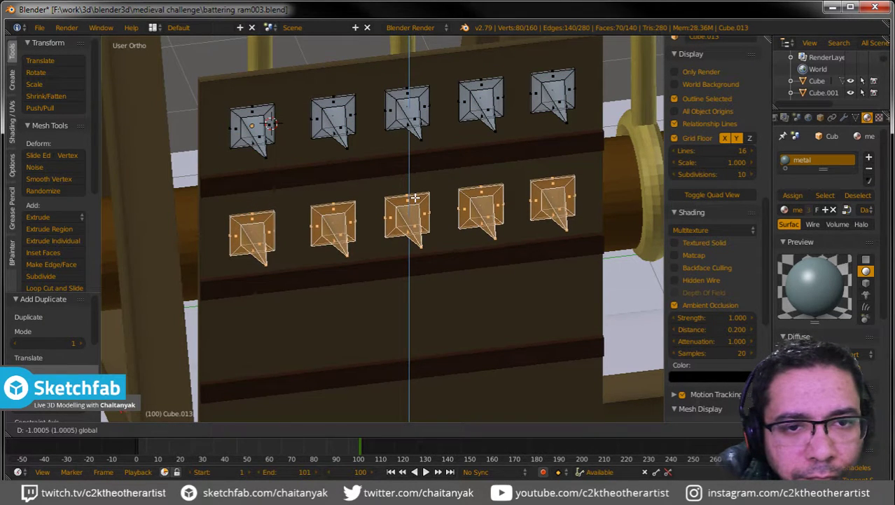
left_click(410, 184)
key("shift+d")
right_click(405, 168)
key("g")
key("z")
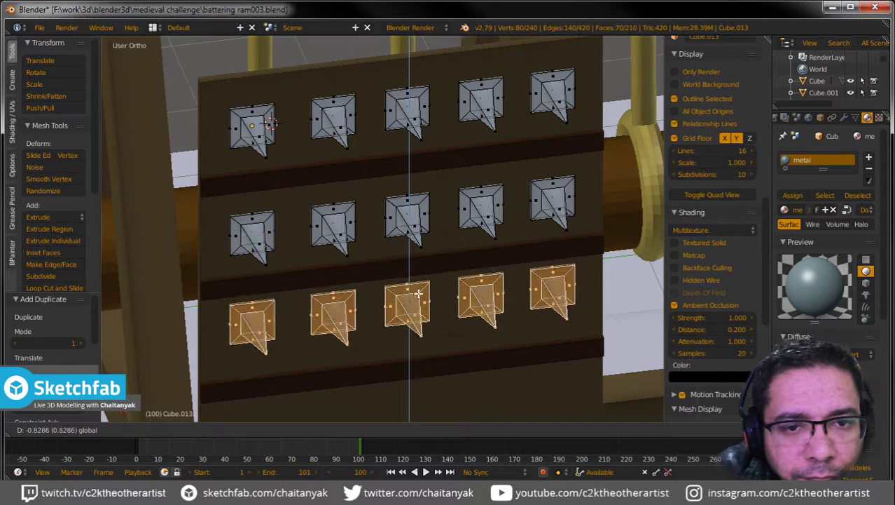
left_click(420, 298)
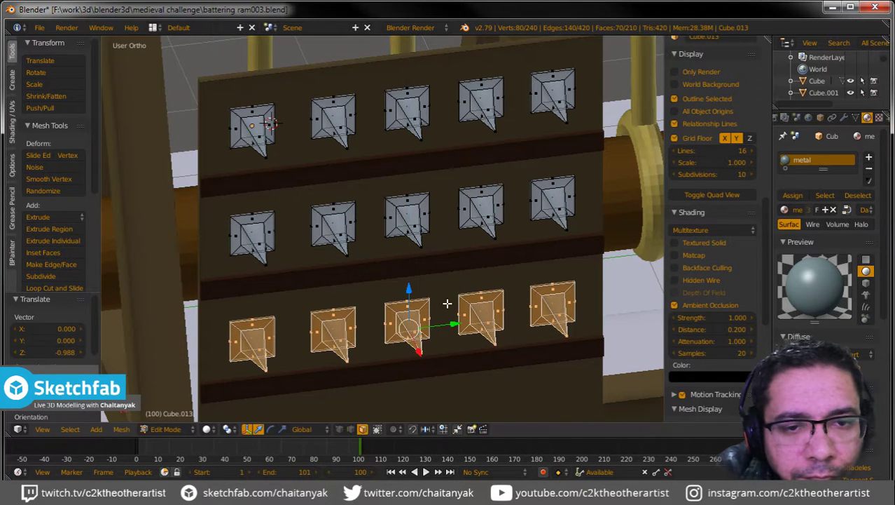
Step: Add a fourth row of spikes at the bottom of the board
middle_click_drag(421, 298, 423, 171, "shift")
key("shift+d")
right_click(423, 171)
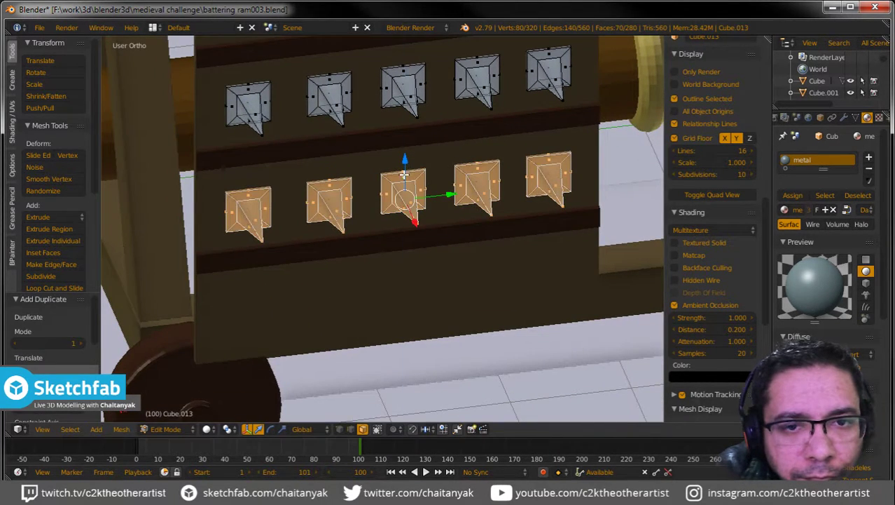
key("g")
key("z")
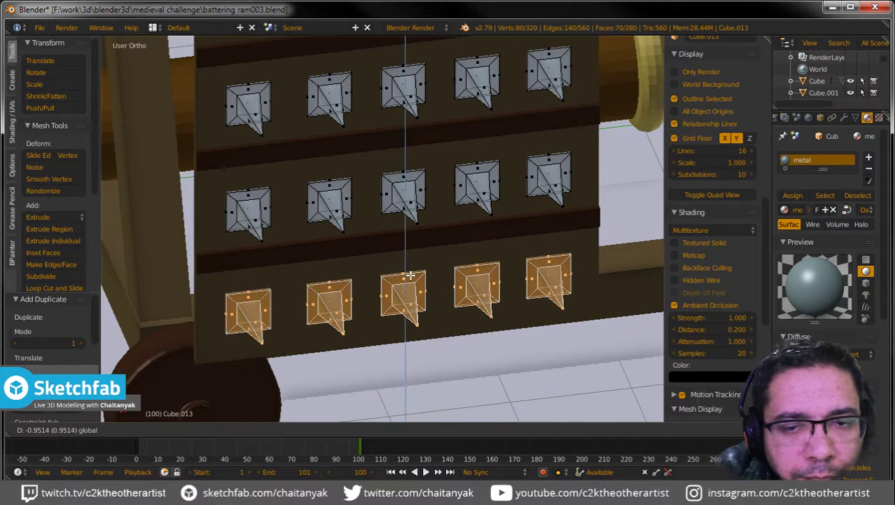
left_click(410, 275)
Step: Parent the spikes object to the wooden board with Ctrl+P Object
key("Tab")
key("a")
scroll(410, 272, "down", 4)
mouse_move(411, 273)
middle_mouse_down()
mouse_move(468, 254)
mouse_move(464, 259)
middle_mouse_up()
scroll(464, 259, "up", 2)
right_click(343, 184)
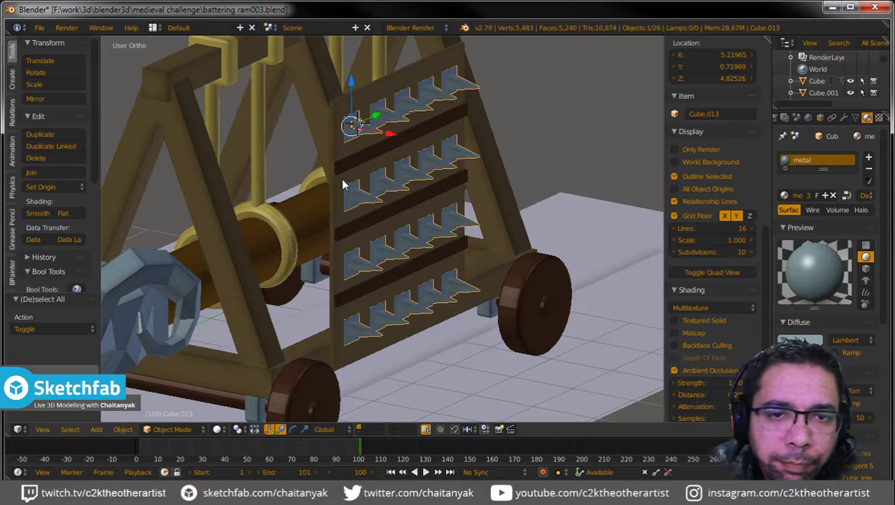
right_click(337, 181, "shift")
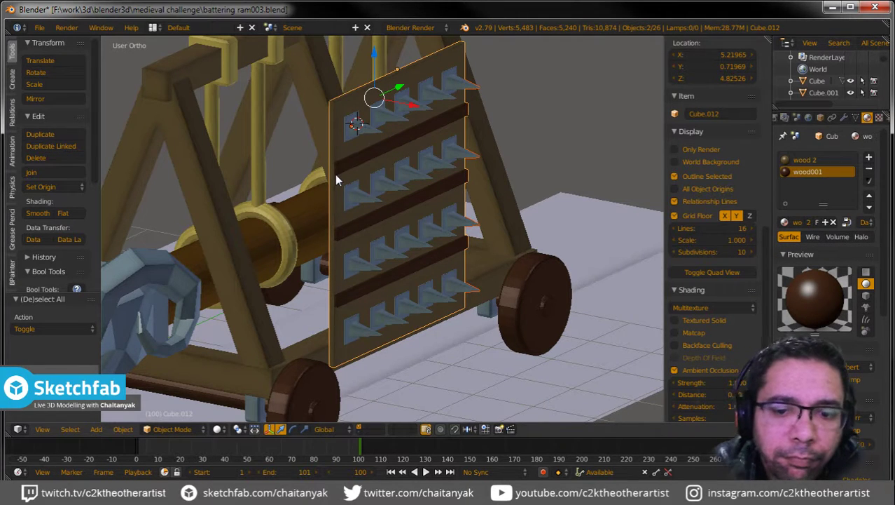
key("ctrl+p")
left_click(335, 175)
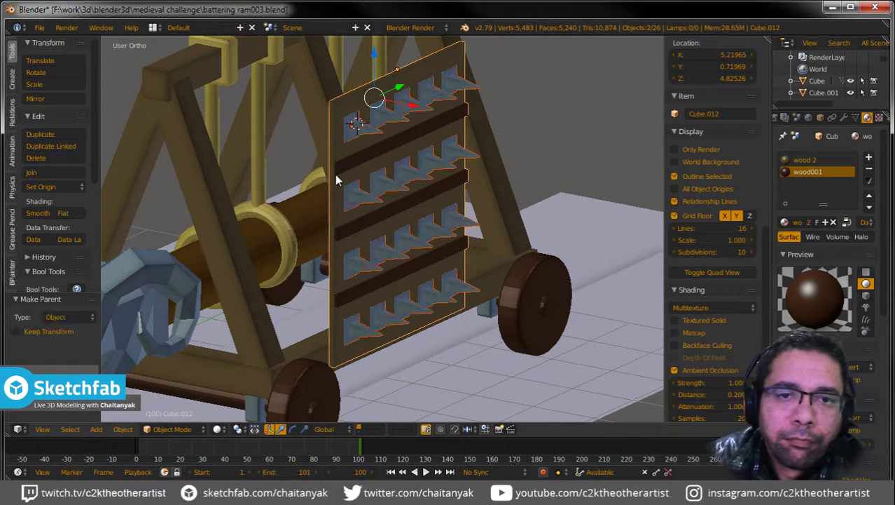
right_click(338, 117)
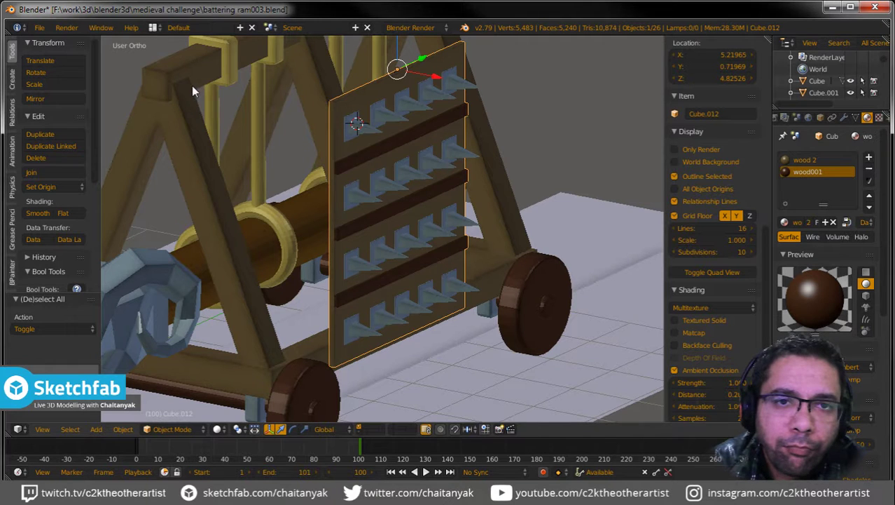
Step: Move the board along X, tilt it -22° on Y, and nudge it along Y against the ram's front
left_click_drag(424, 76, 271, 72)
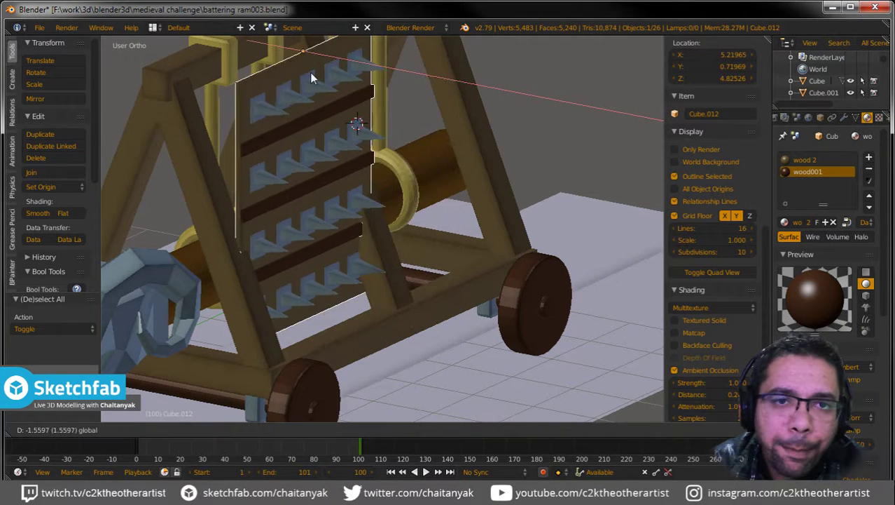
left_click(271, 72)
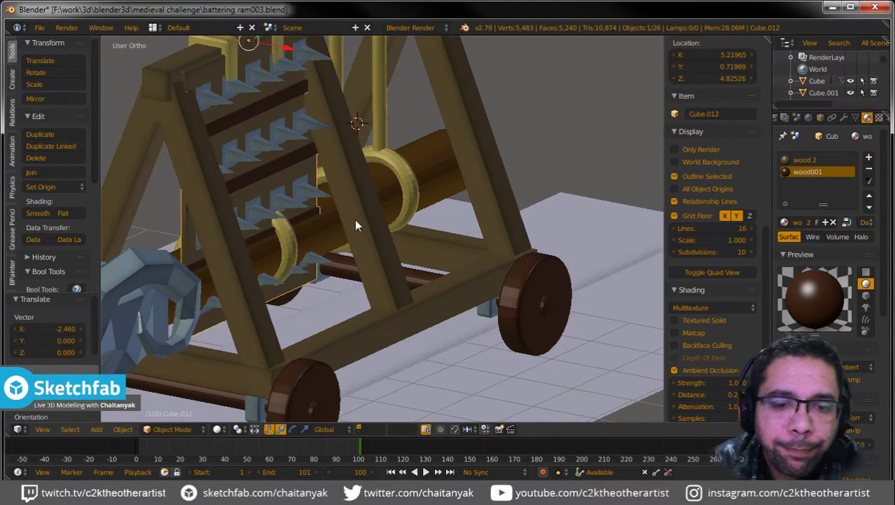
key("r")
key("y")
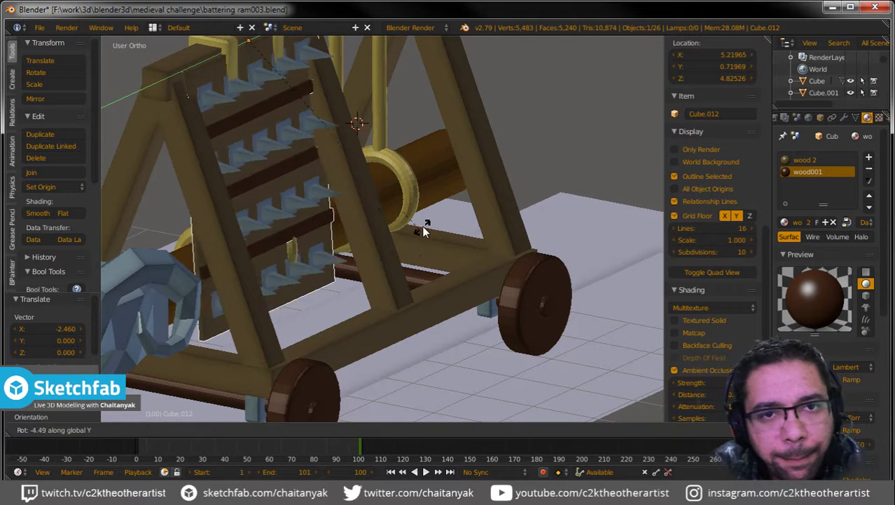
left_click(420, 141)
mouse_move(419, 141)
middle_mouse_down()
mouse_move(387, 205)
mouse_move(271, 210)
mouse_move(300, 214)
middle_mouse_up()
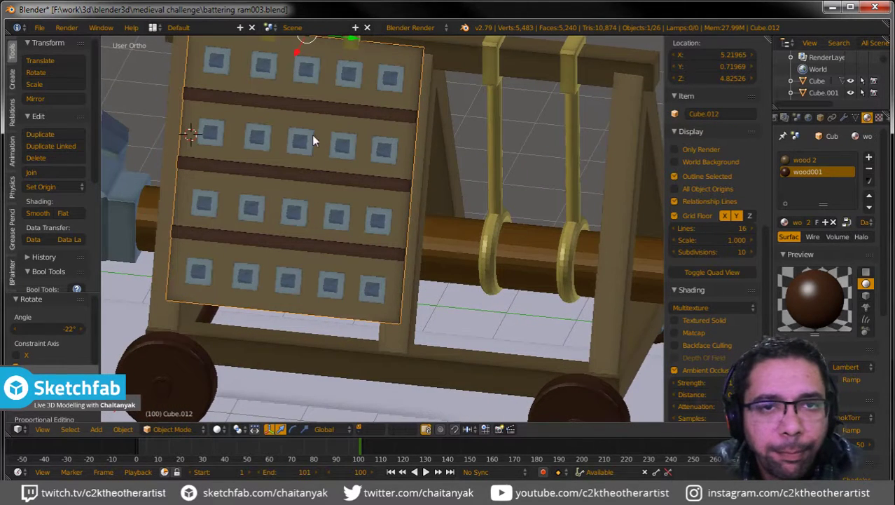
key("g")
key("y")
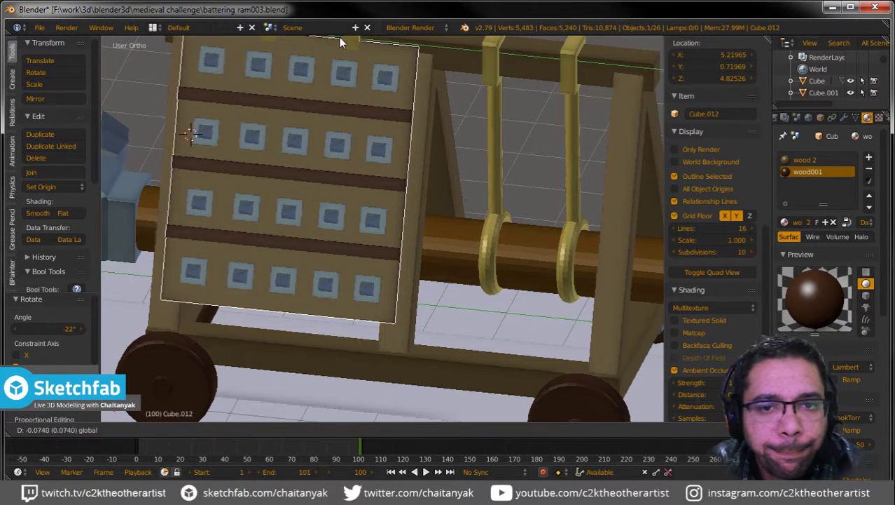
left_click(332, 47)
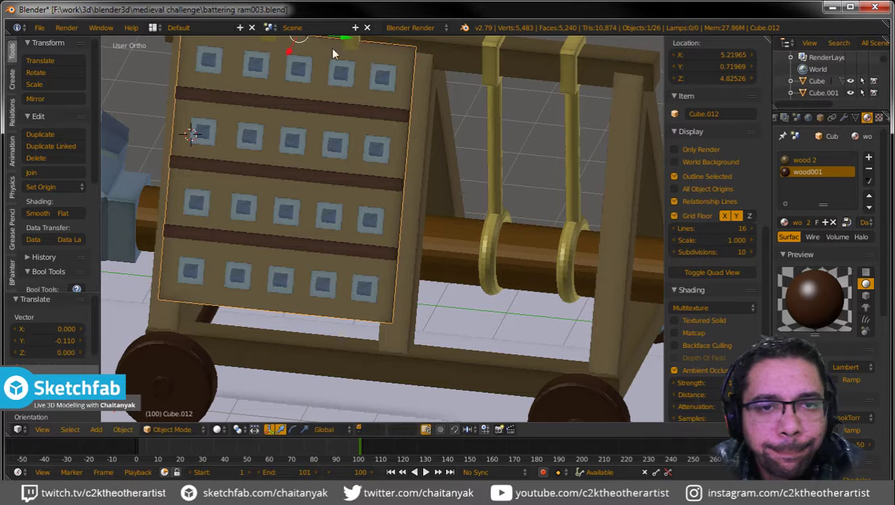
Step: Select the spikes with the board, then start a duplicate and undo it
right_click(303, 76, "shift")
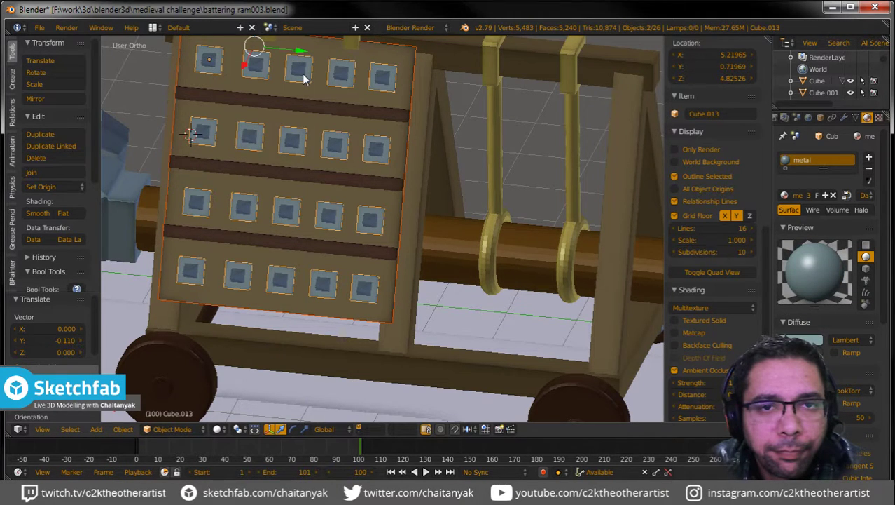
key("shift+d")
key("x")
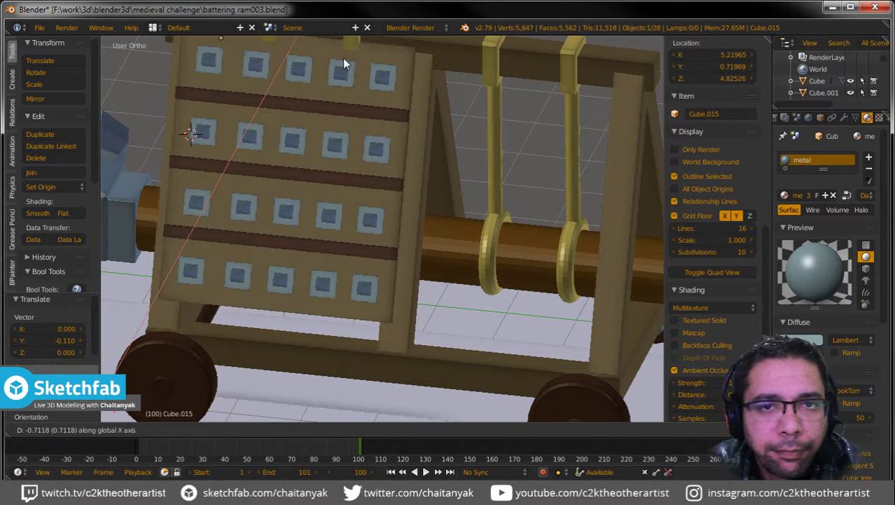
key("Escape")
key("ctrl+z")
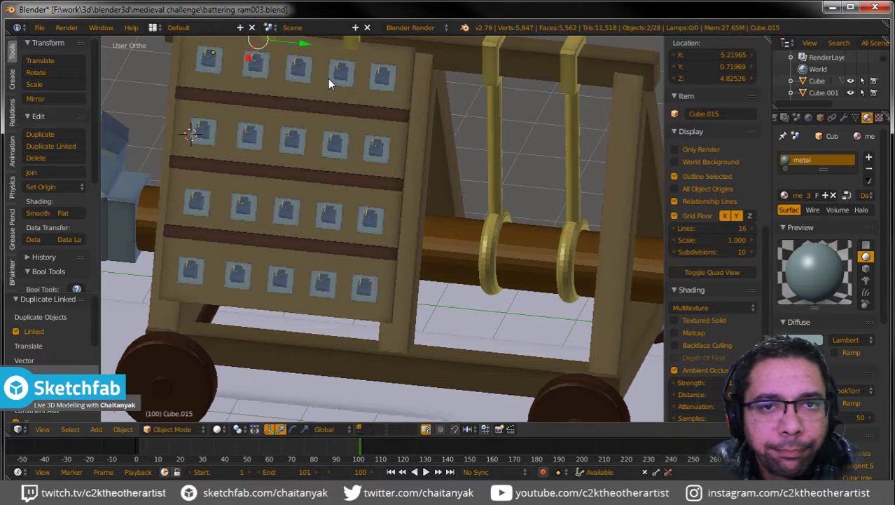
scroll(329, 79, "down", 2)
scroll(330, 78, "down", 2)
middle_click_drag(337, 78, 309, 140)
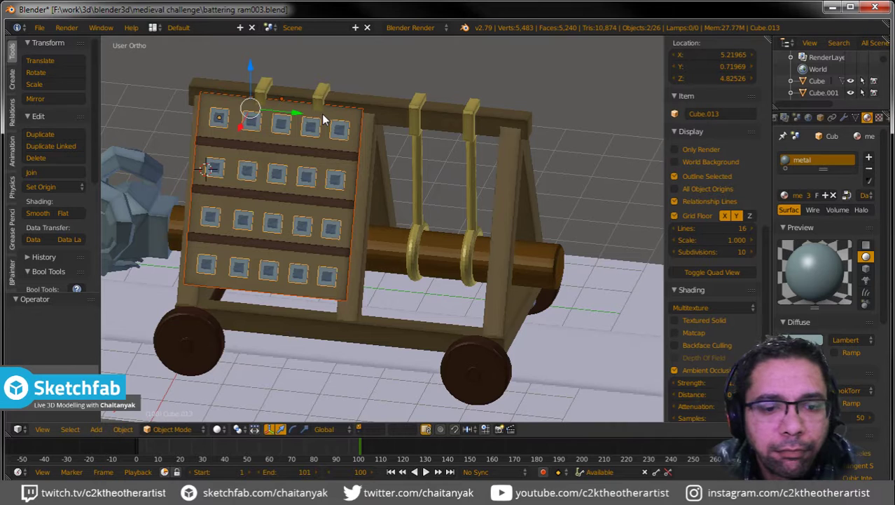
Step: Make a linked copy of the spiked board 3.45 units along Y
key("alt+d")
key("Escape")
left_click_drag(297, 119, 458, 144)
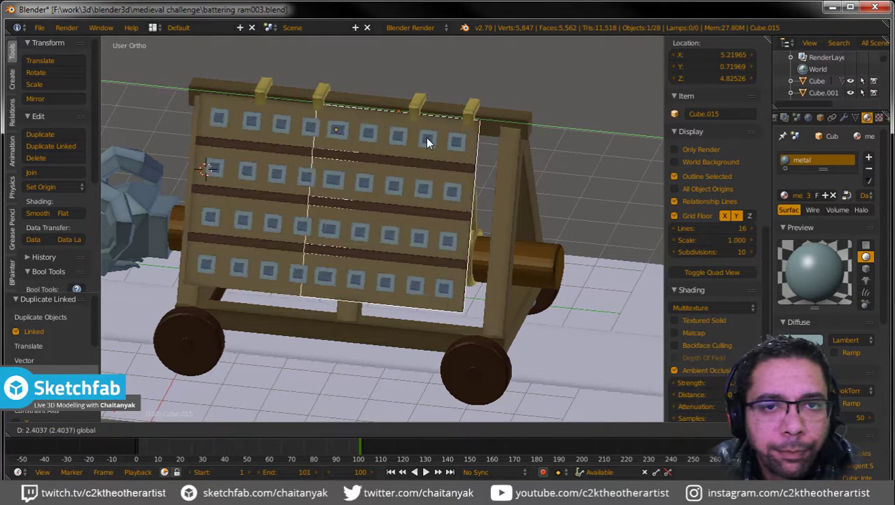
type("3.45")
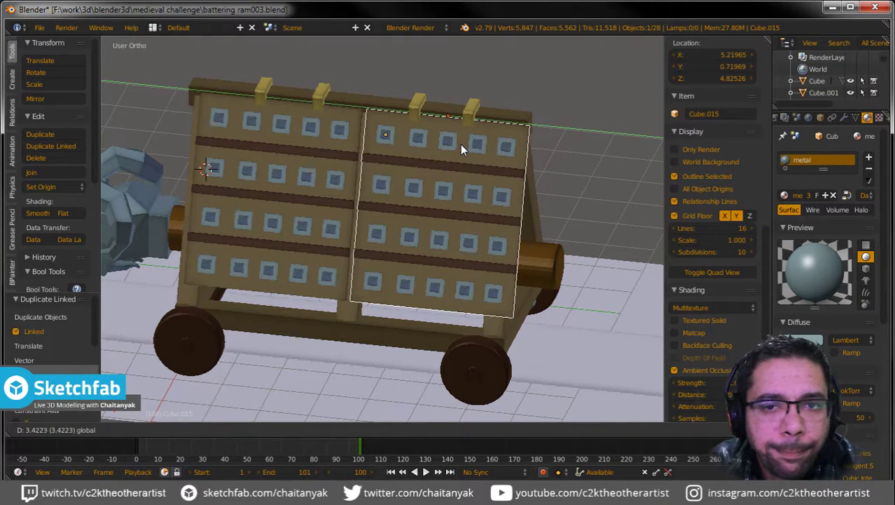
key("Return")
Step: Shift both boards together along Y to center them across the ram's front
left_click(338, 112, "shift")
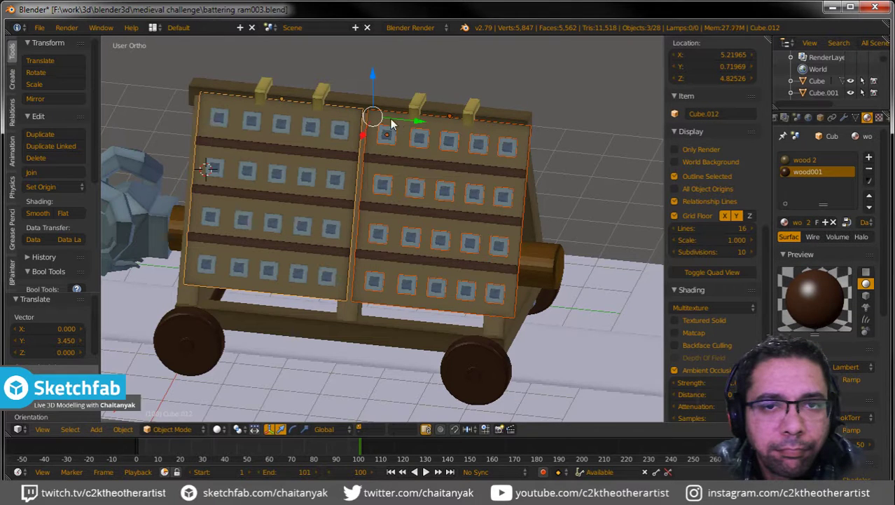
key("g")
key("y")
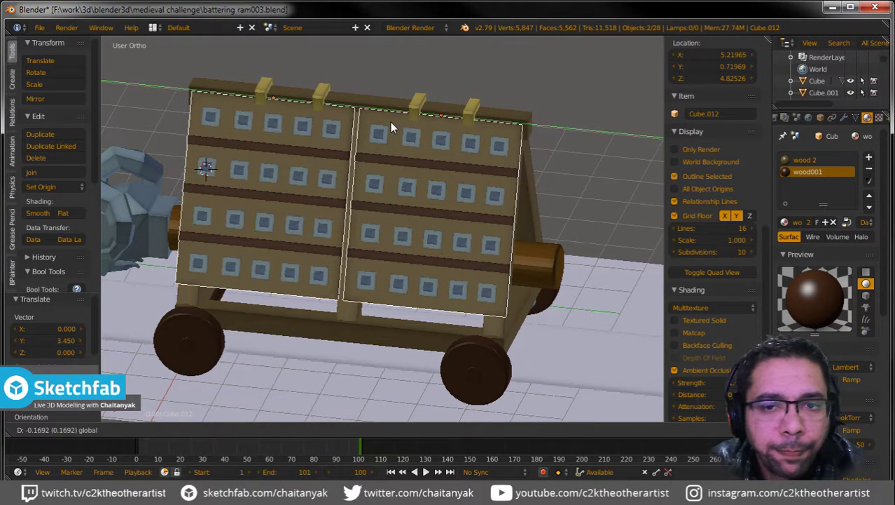
left_click(391, 122)
mouse_move(391, 122)
middle_mouse_down()
mouse_move(377, 143)
mouse_move(345, 163)
mouse_move(361, 163)
mouse_move(335, 156)
mouse_move(371, 143)
mouse_move(334, 173)
mouse_move(340, 197)
middle_mouse_up()
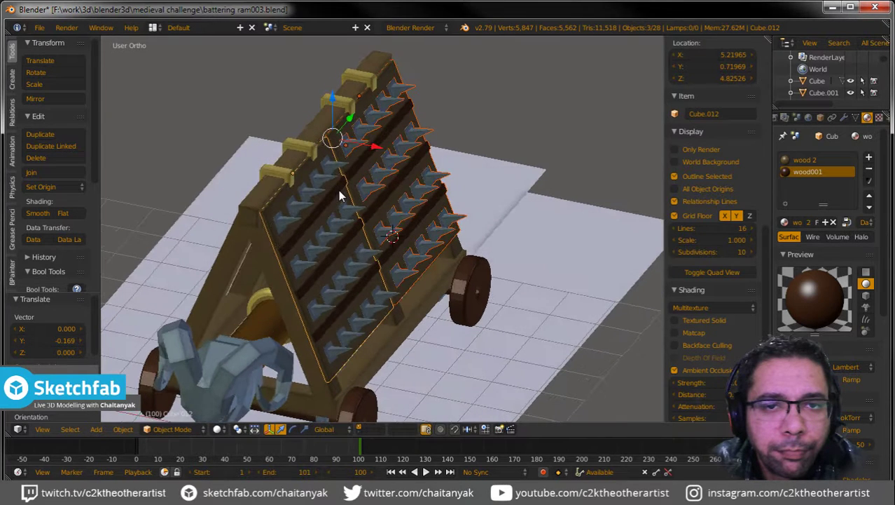
Step: Make a linked copy of the spiked panel and move it along X, then undo the move
key("alt+d")
right_click(343, 166)
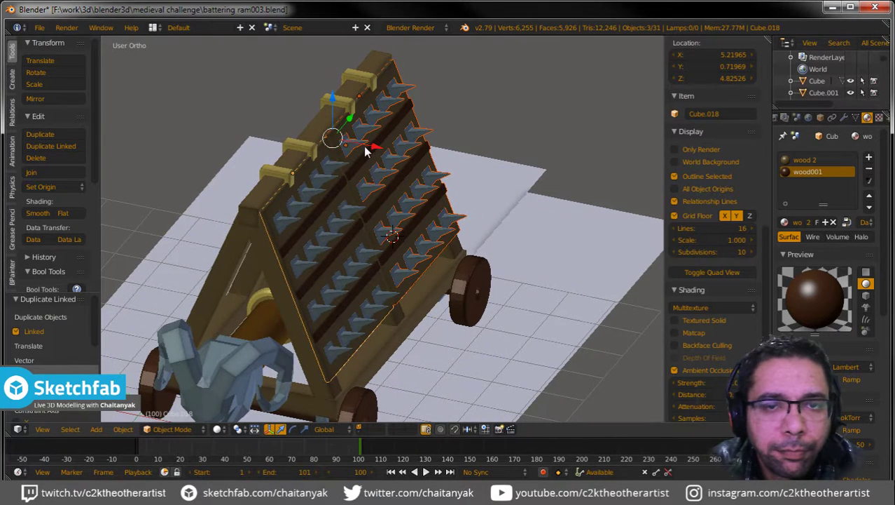
key("g")
key("x")
left_click(242, 128)
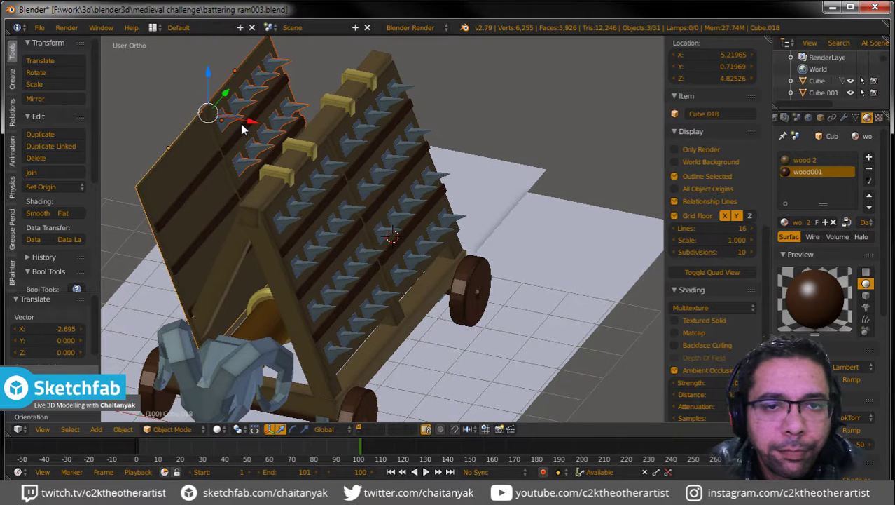
key("ctrl+z")
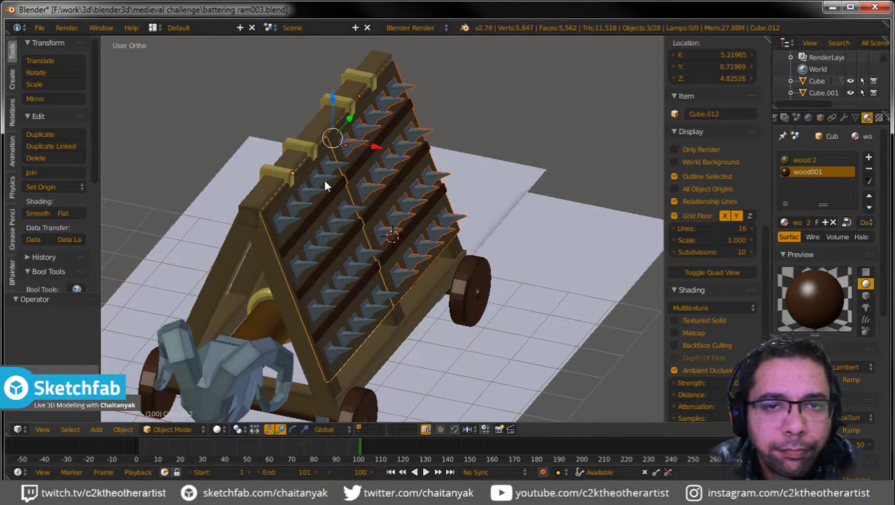
Step: Nudge the original spiked panel slightly along Y
right_click(324, 180)
key("g")
key("y")
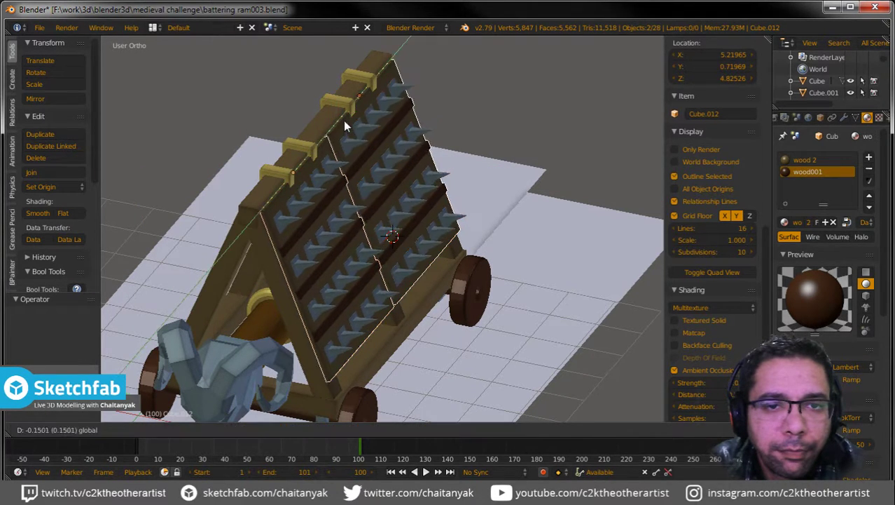
left_click(344, 121)
Step: Make linked copies of the three spiked panel pieces, left in place
middle_click_drag(343, 120, 327, 168)
key("a")
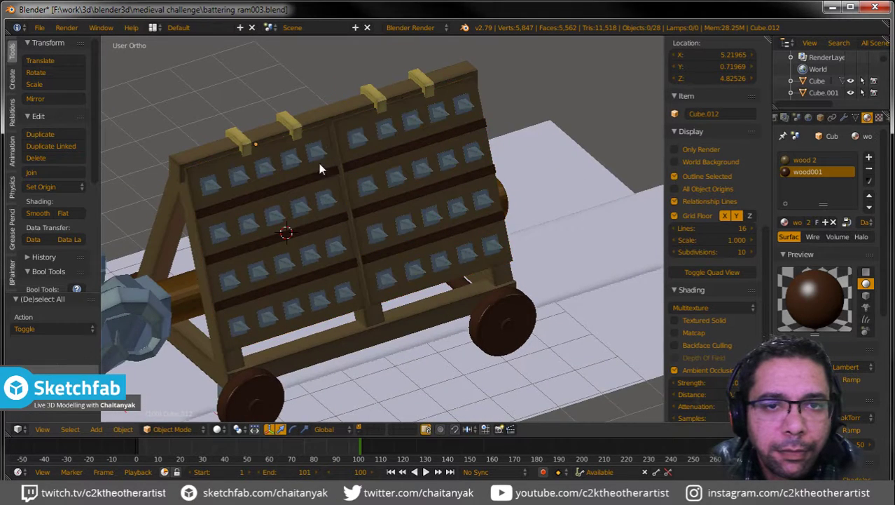
right_click(345, 140, "shift")
right_click(349, 138, "shift")
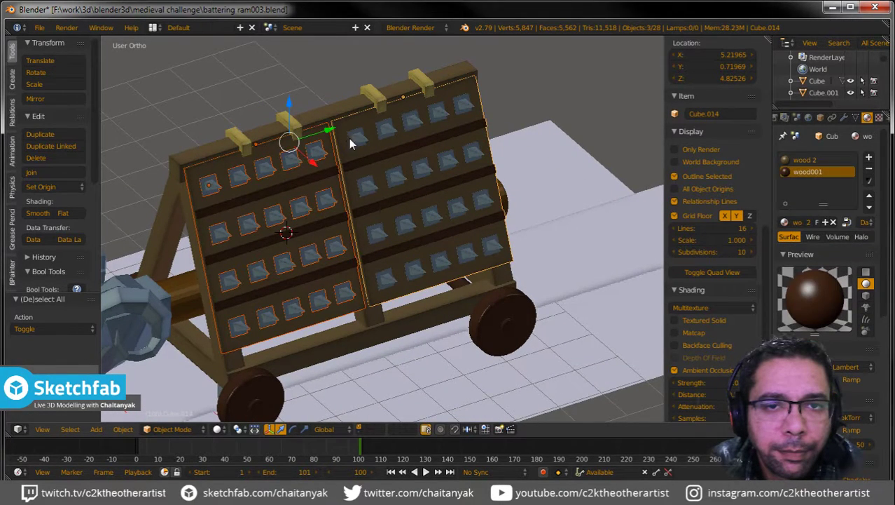
right_click(343, 148, "shift")
key("alt+d")
right_click(336, 152)
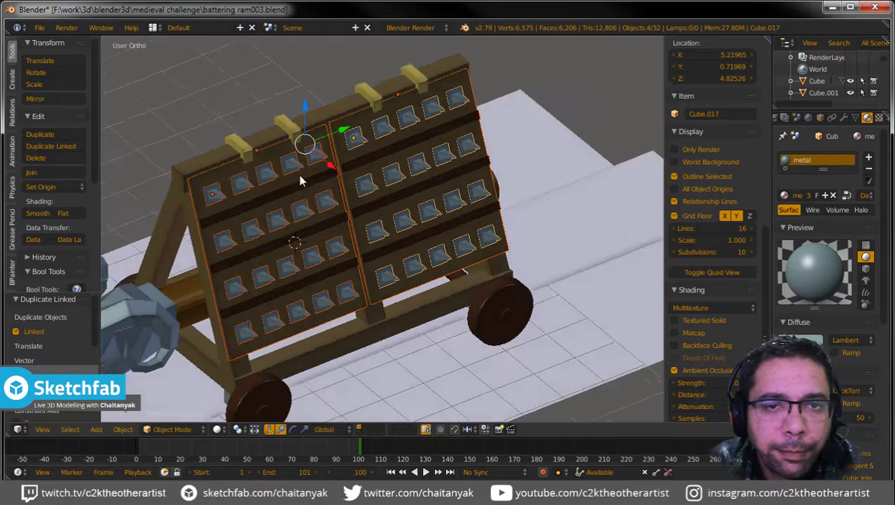
Step: Move the copied panels along X and turn them 90° twice around Z
middle_click_drag(337, 153, 353, 187)
left_click_drag(346, 186, 253, 168)
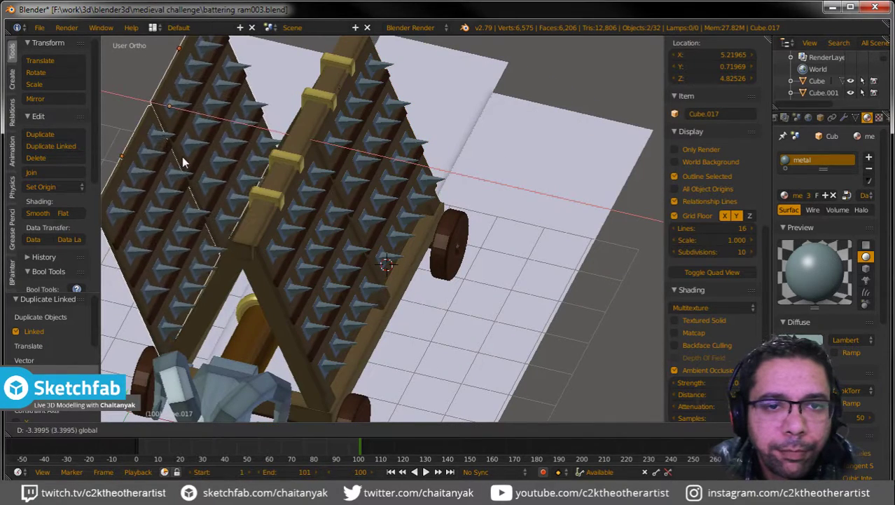
type("rz")
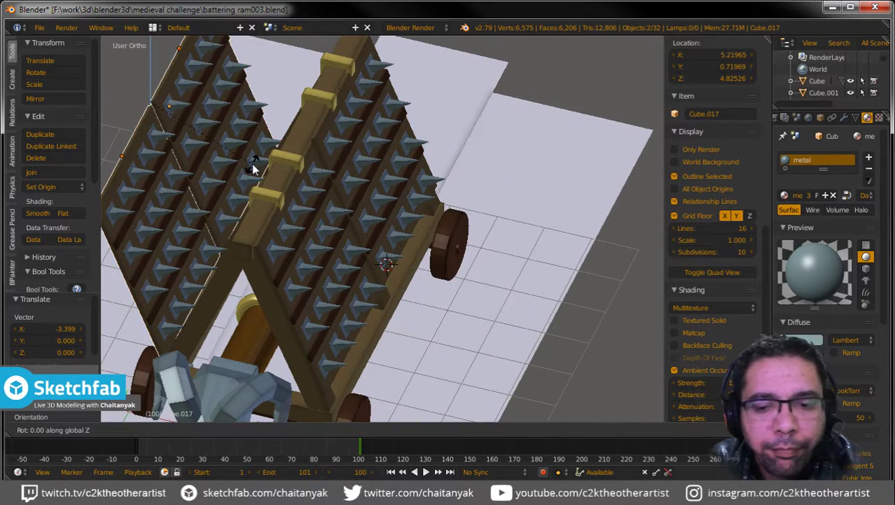
type("90")
key("Return")
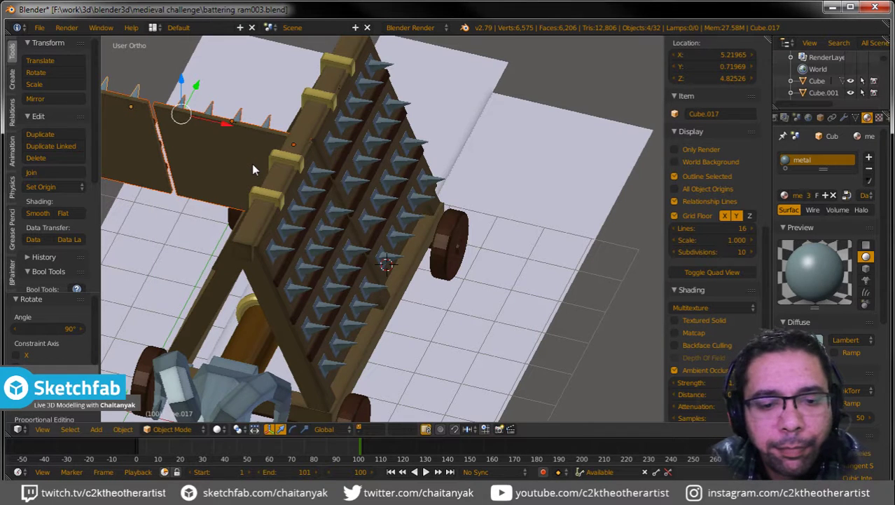
type("rz")
type("90")
key("Return")
key("g")
key("x")
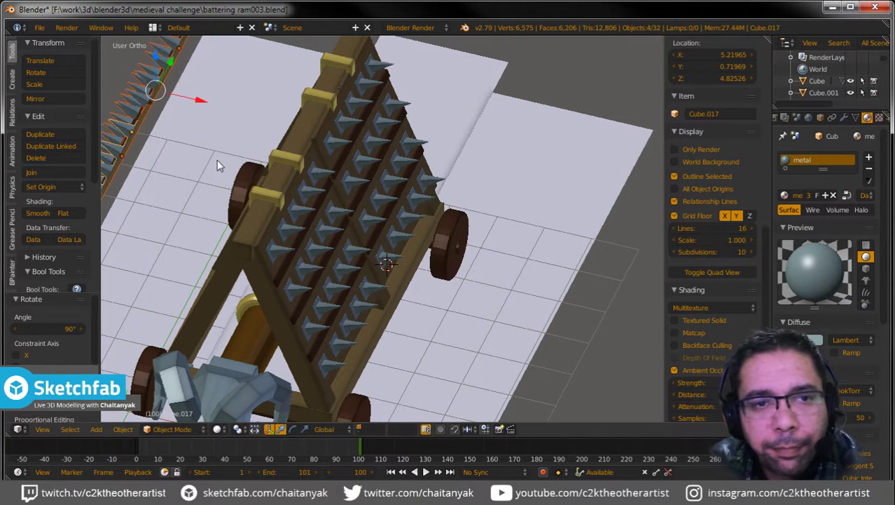
Step: Place the turned copy on the ram's opposite slope and look over the result
left_click(313, 133)
key("a")
mouse_move(313, 201)
middle_mouse_down()
mouse_move(350, 172)
mouse_move(396, 279)
mouse_move(317, 266)
mouse_move(342, 268)
mouse_move(356, 287)
mouse_move(385, 272)
mouse_move(223, 256)
mouse_move(354, 267)
mouse_move(372, 287)
middle_mouse_up()
scroll(366, 190, "down", 5)
scroll(342, 268, "up", 3)
scroll(372, 287, "up", 2)
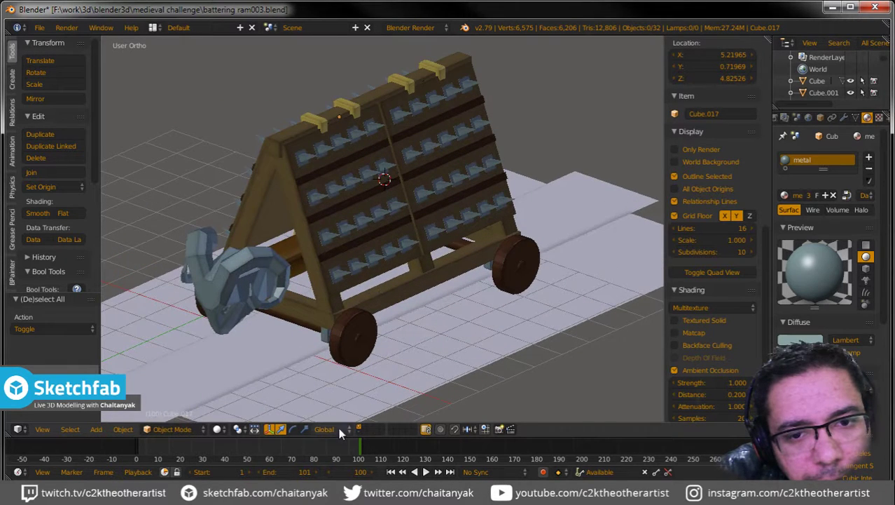
Step: Scrub through the strike animation with the log and rack selected, then play it
mouse_move(293, 445)
left_mouse_down()
mouse_move(186, 446)
mouse_move(297, 452)
mouse_move(150, 453)
mouse_move(231, 453)
left_mouse_up()
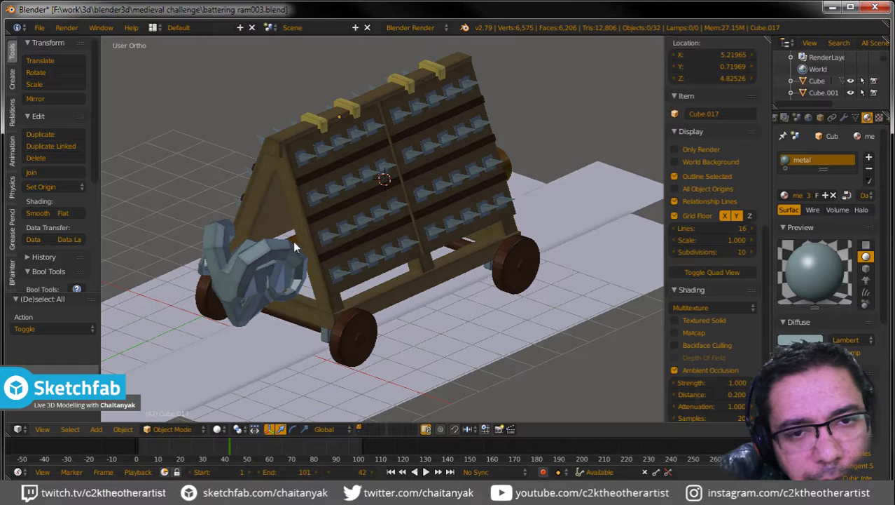
right_click(513, 168)
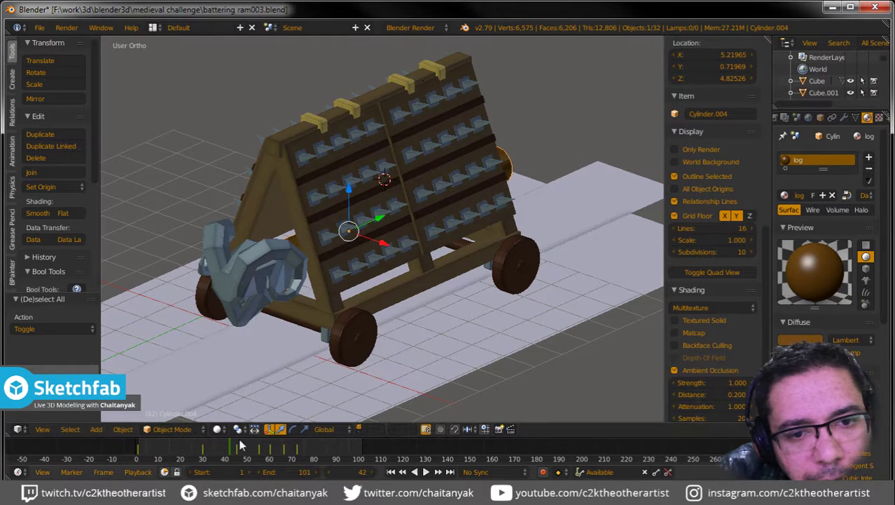
mouse_move(228, 457)
left_mouse_down()
mouse_move(284, 453)
mouse_move(270, 458)
left_mouse_up()
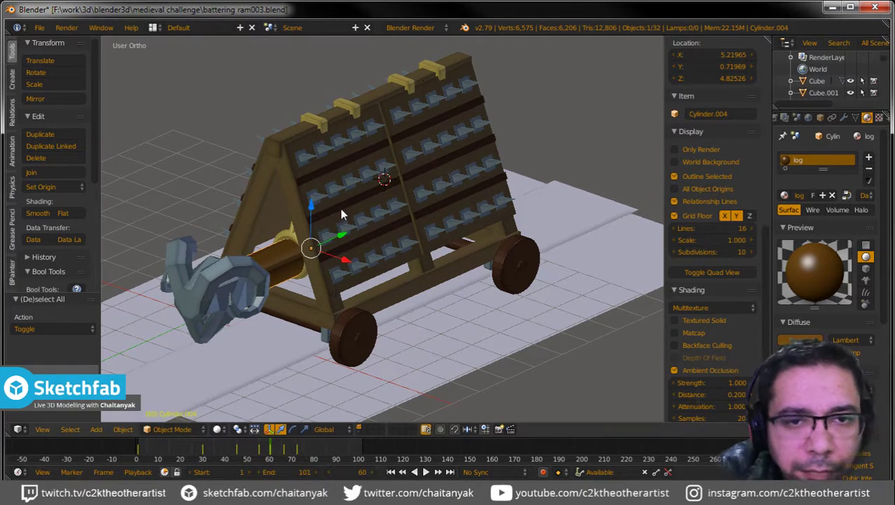
right_click(292, 167)
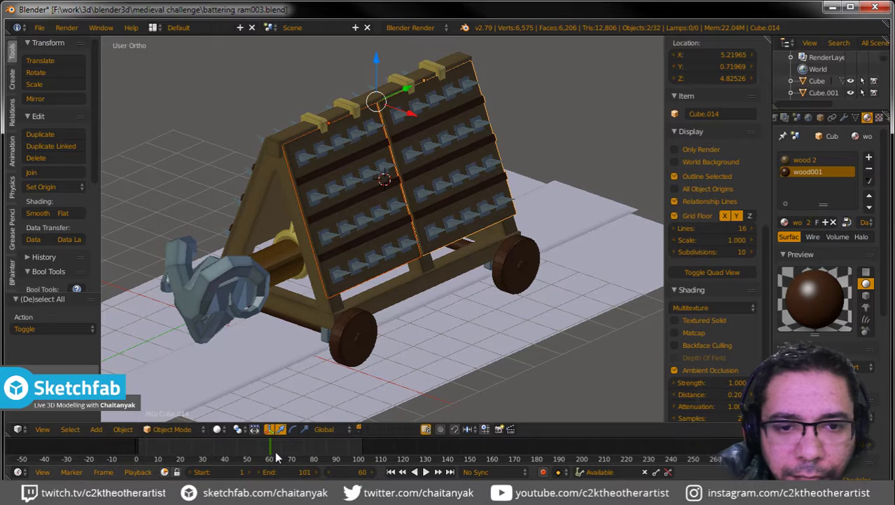
right_click(274, 255)
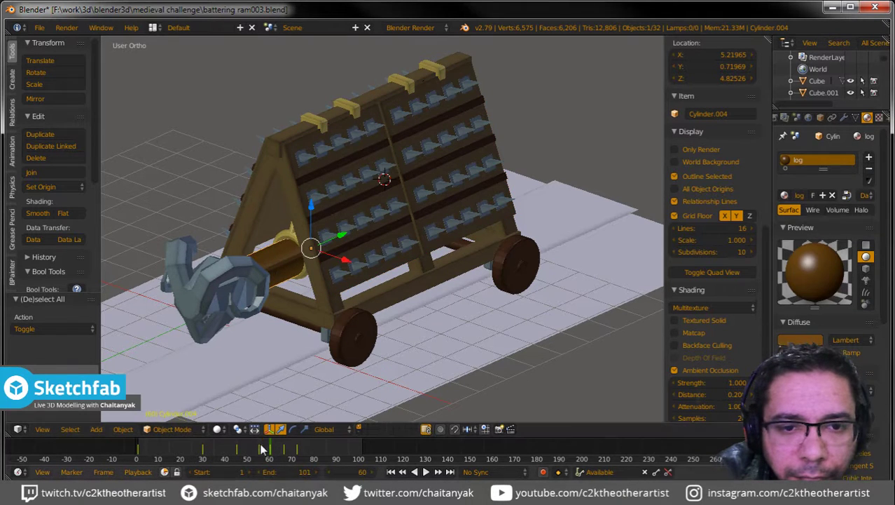
key("shift+alt+a")
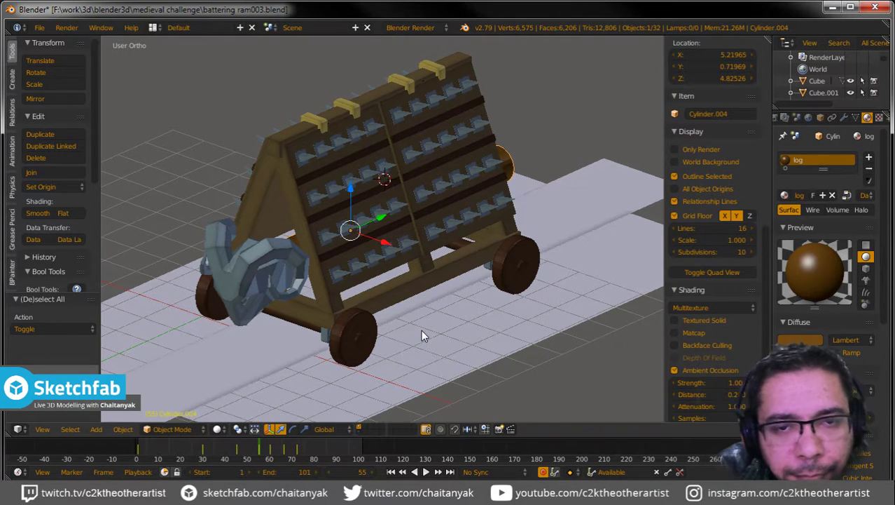
Step: Select the rack panel, cancel a rotation, and bring up the screen layouts list
right_click(414, 256)
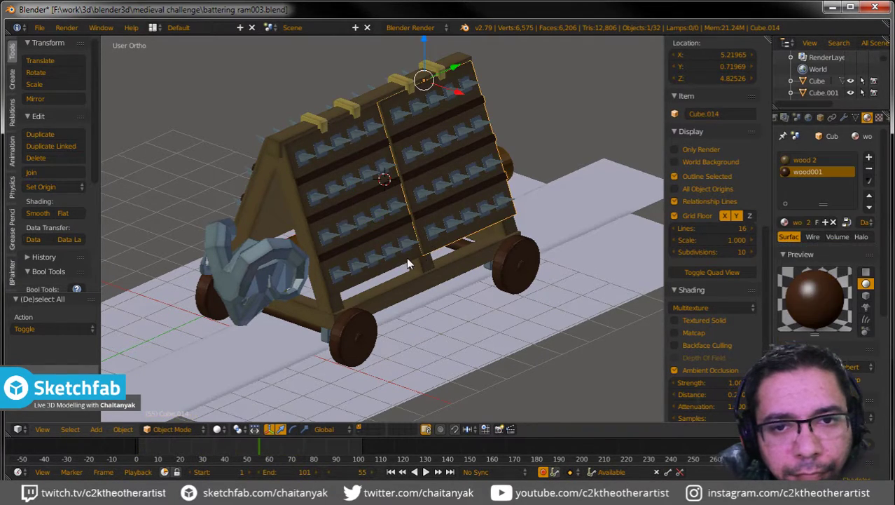
key("r")
key("x")
key("Return")
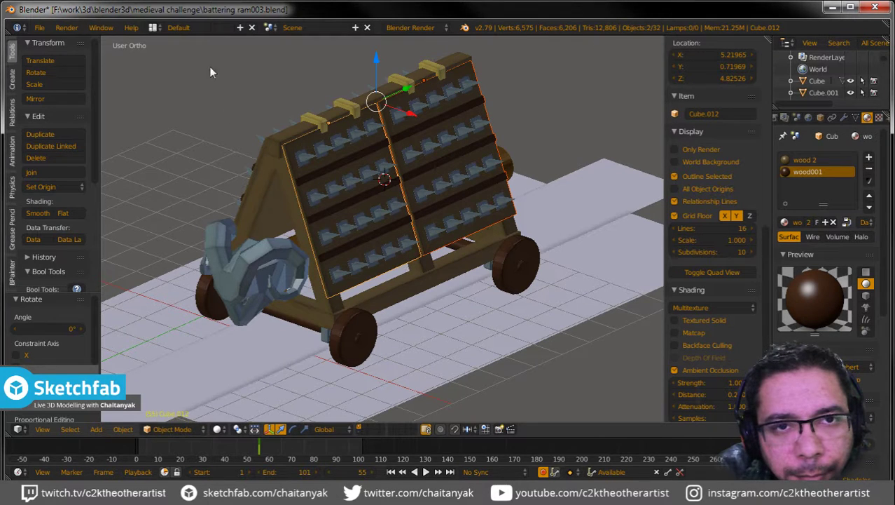
left_click(154, 27)
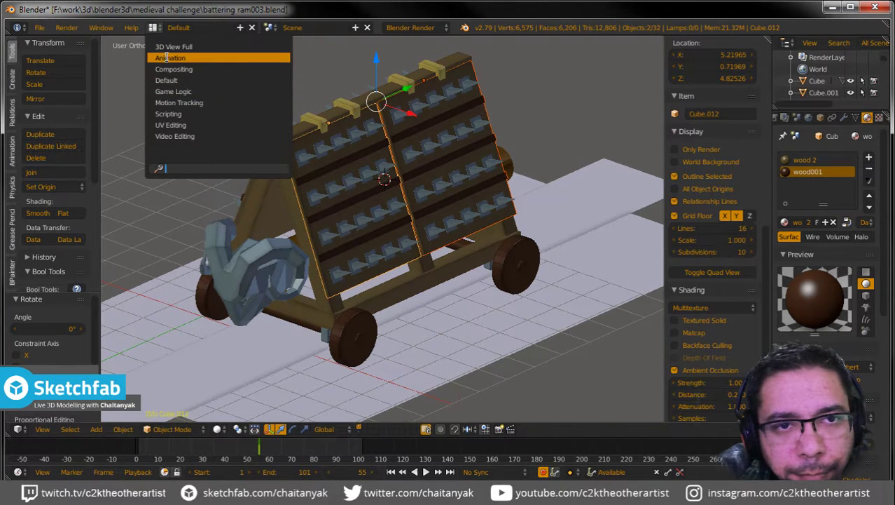
Step: Switch to the Animation layout and play the animation from frame 60
left_click(170, 58)
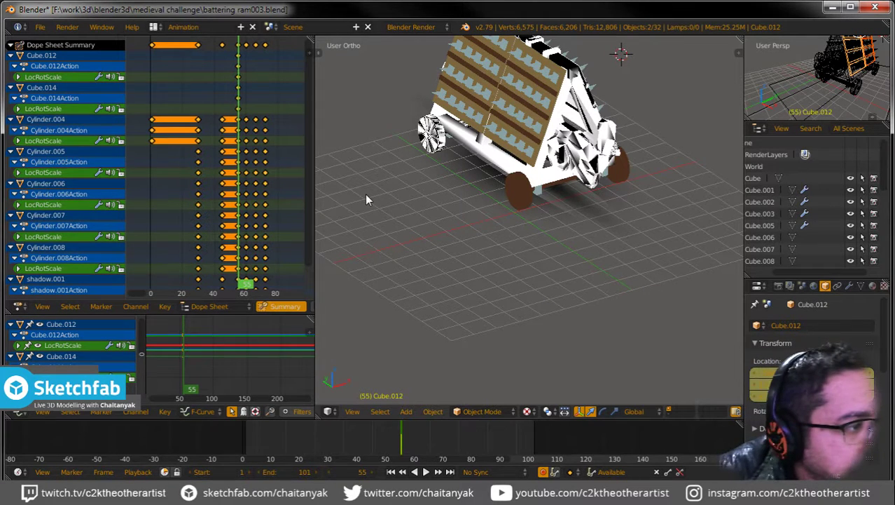
mouse_move(388, 190)
middle_mouse_down()
mouse_move(587, 232)
mouse_move(512, 260)
mouse_move(554, 180)
mouse_move(604, 281)
mouse_move(573, 268)
mouse_move(601, 253)
mouse_move(595, 298)
middle_mouse_up()
scroll(599, 277, "up", 4)
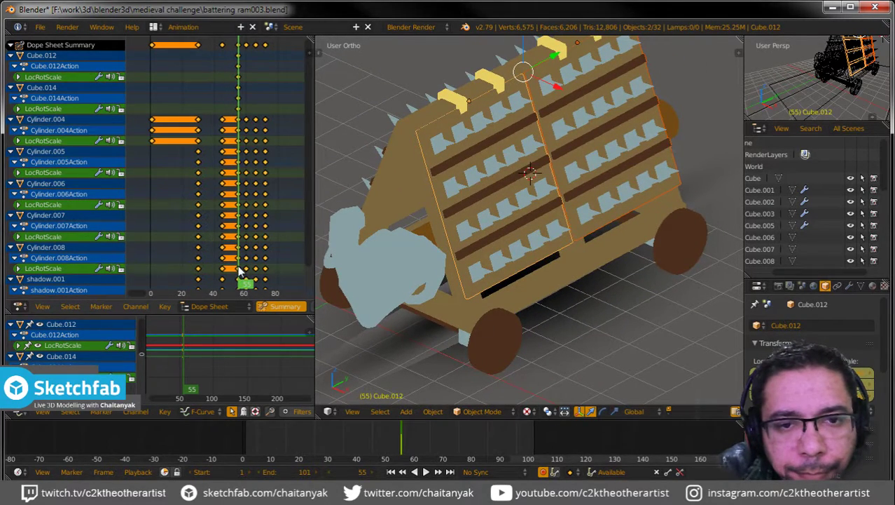
key("alt+a")
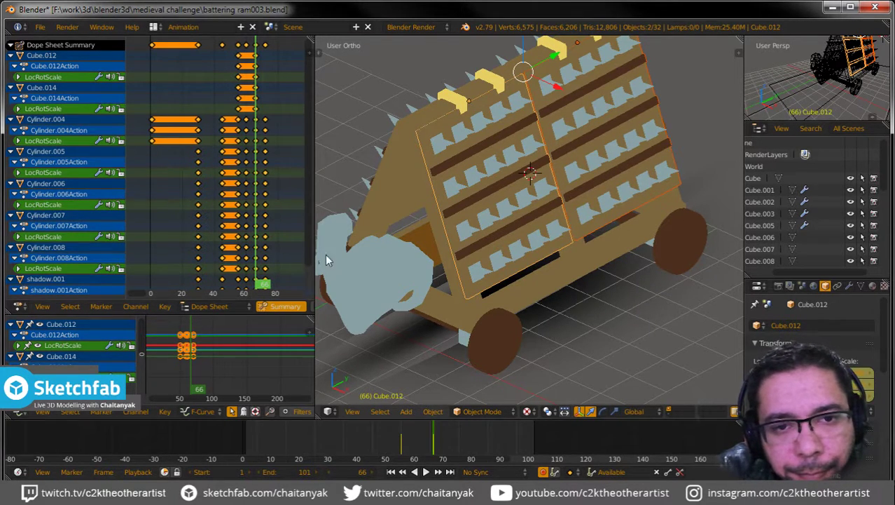
left_click(246, 264)
key("alt+a")
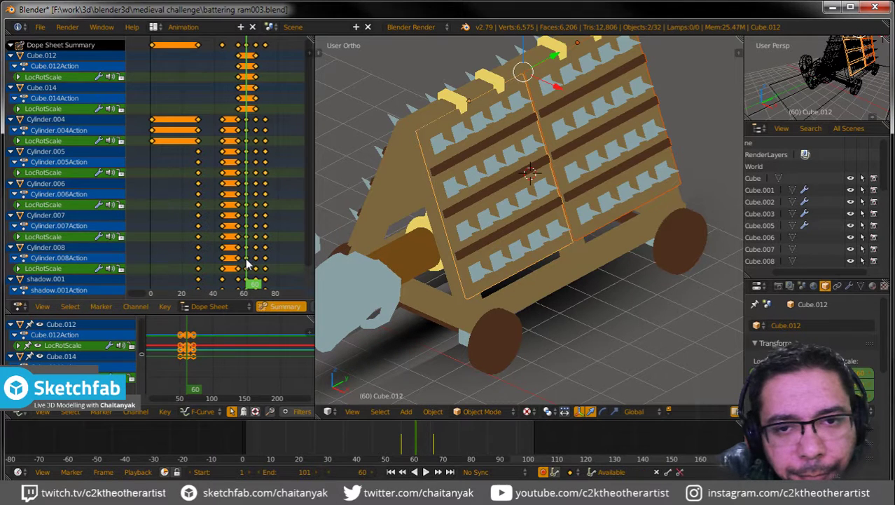
Step: Select the spiked roof panel boards on both sides of the ram
right_click(471, 294)
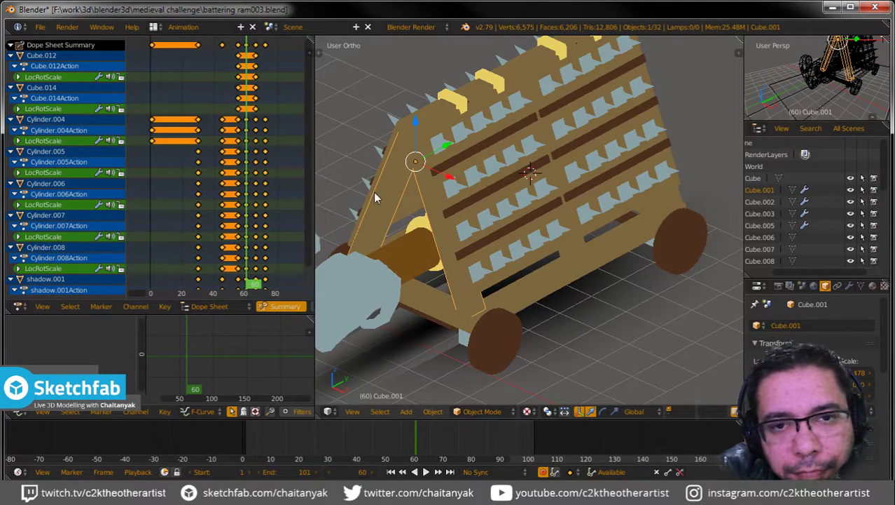
right_click(373, 186)
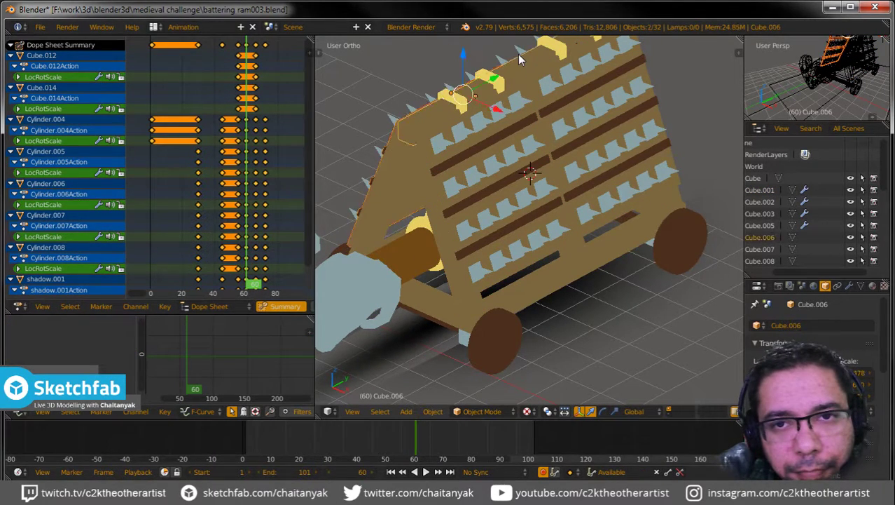
right_click(413, 164, "shift")
mouse_move(415, 164)
middle_mouse_down()
mouse_move(530, 165)
mouse_move(511, 184)
middle_mouse_up()
key("z")
key("z")
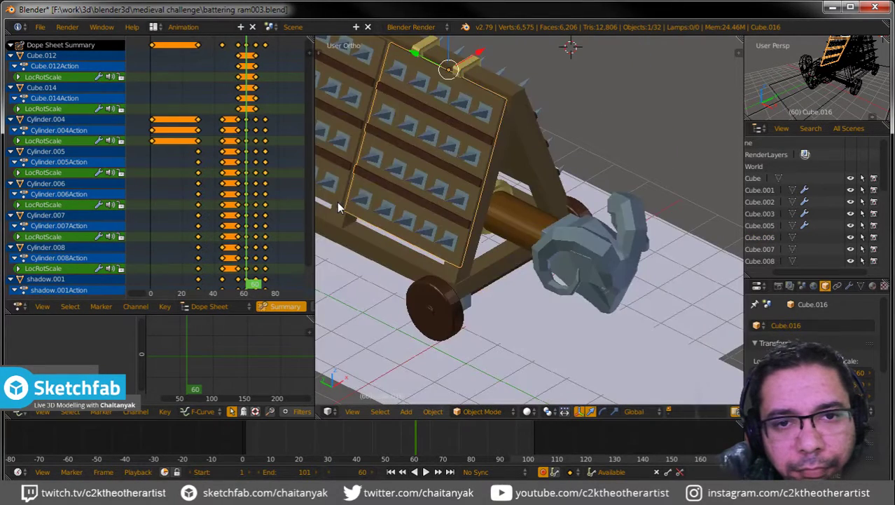
right_click(337, 202, "shift")
middle_click_drag(394, 220, 427, 224)
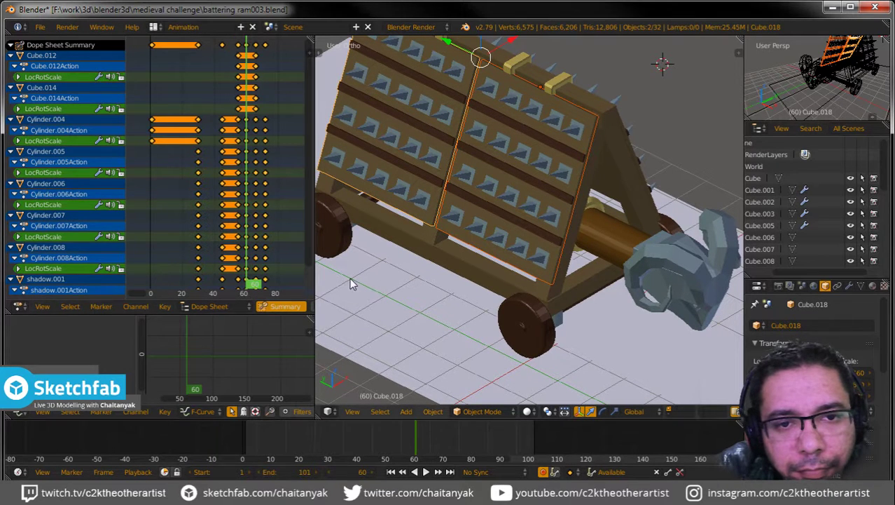
Step: Insert keyframes on the panels at frame 66, then scrub back to frame 60
mouse_move(246, 276)
left_mouse_down()
mouse_move(239, 280)
mouse_move(260, 279)
left_mouse_up()
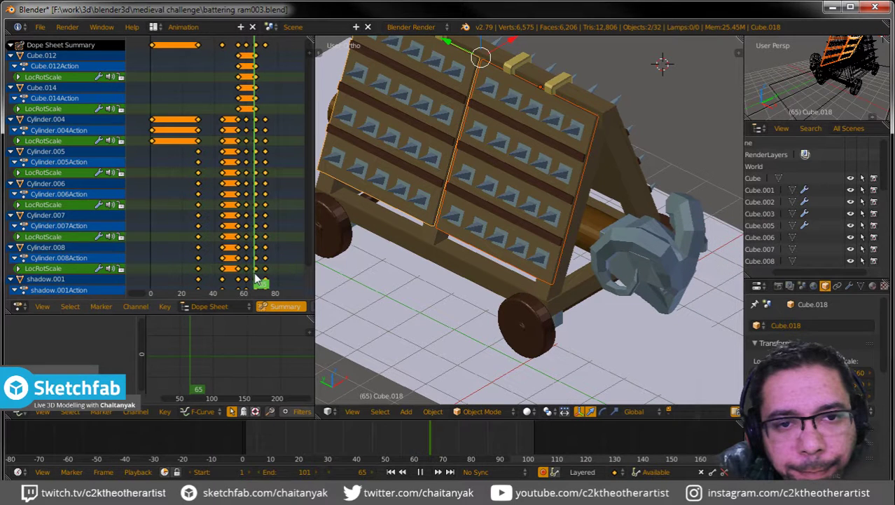
key("r")
left_click(270, 278)
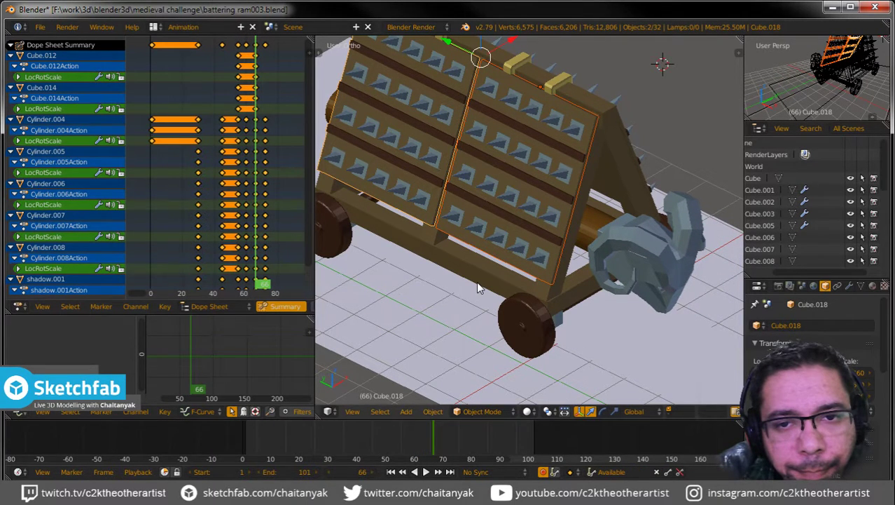
key("i")
left_click_drag(259, 270, 240, 270)
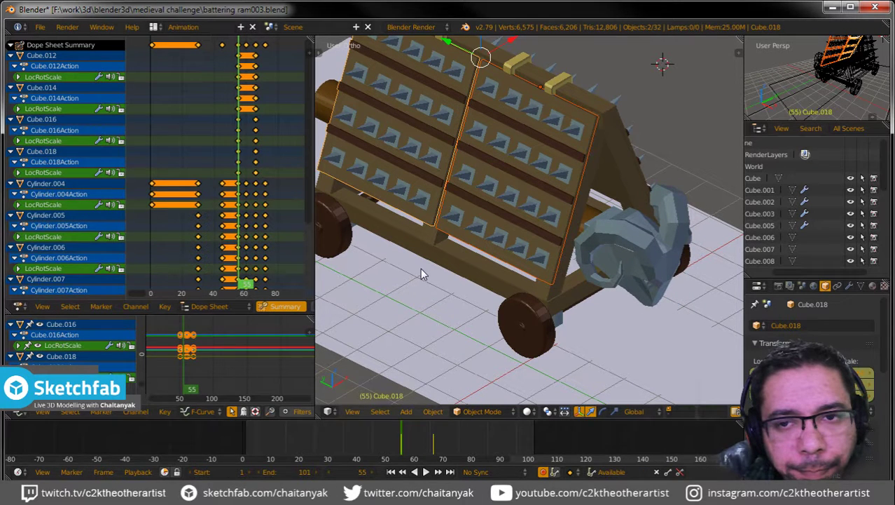
left_click_drag(241, 272, 246, 274)
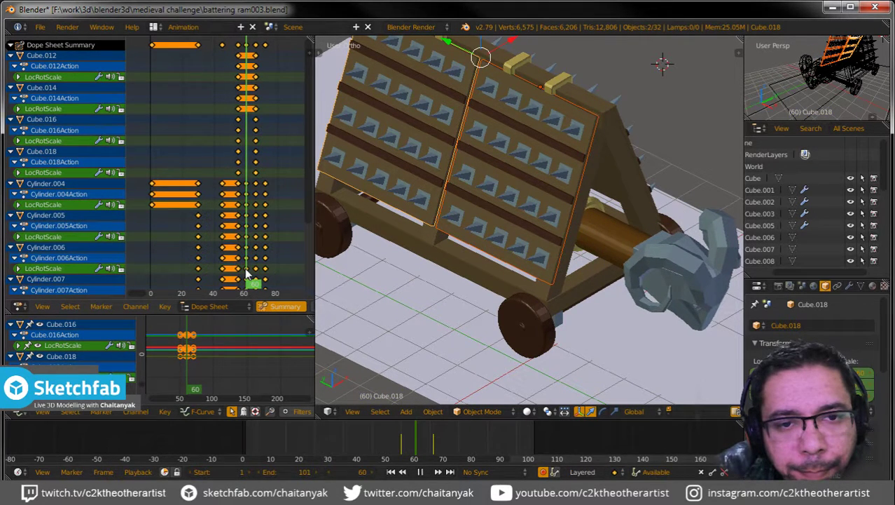
right_click(552, 256)
Step: Tilt front panel Cube.012 around global Y at frame 60 and play back the motion
mouse_move(553, 259)
middle_mouse_down()
mouse_move(564, 274)
mouse_move(435, 270)
middle_mouse_up()
right_click(540, 222)
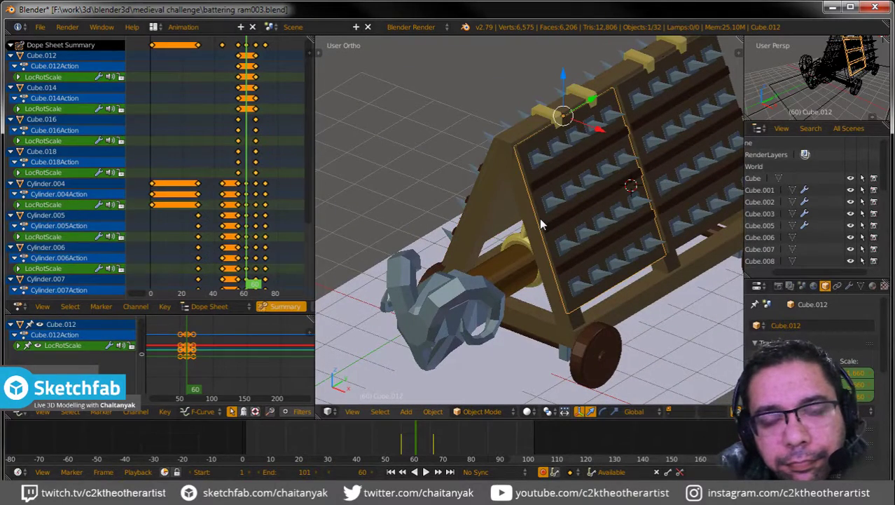
key("r")
key("y")
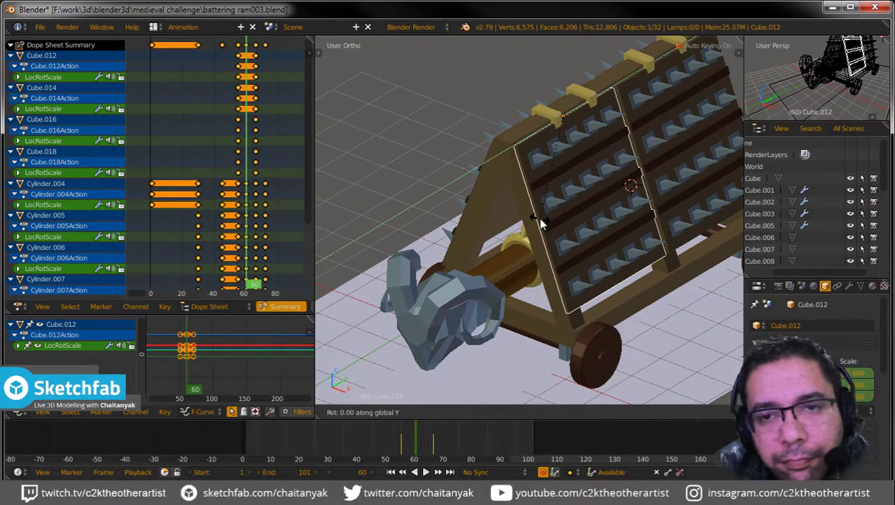
left_click(585, 224)
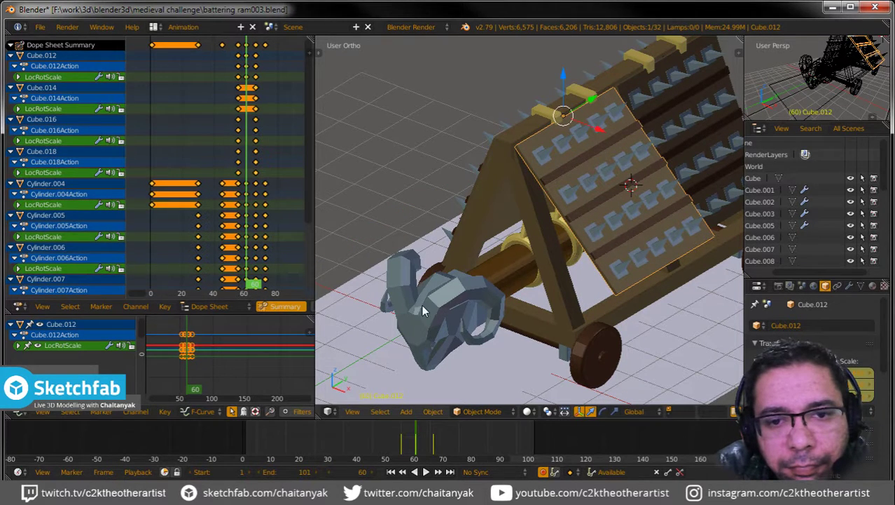
key("alt+a")
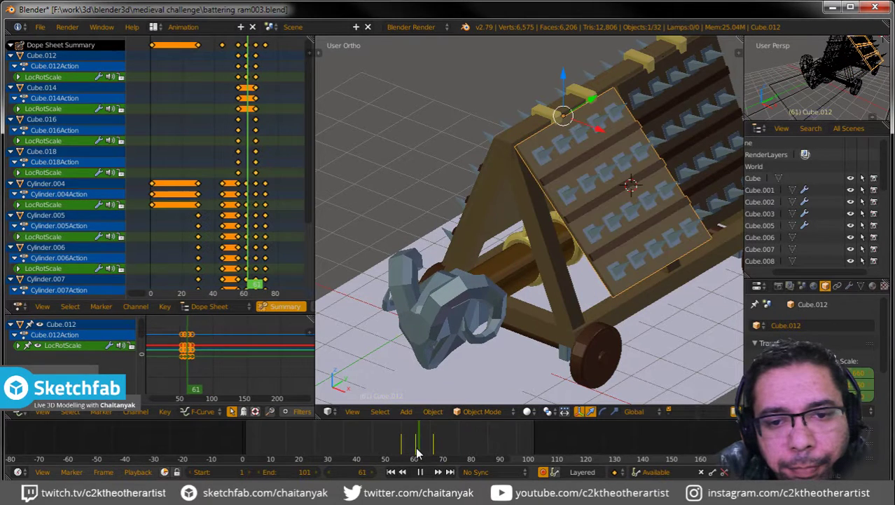
key("alt+a")
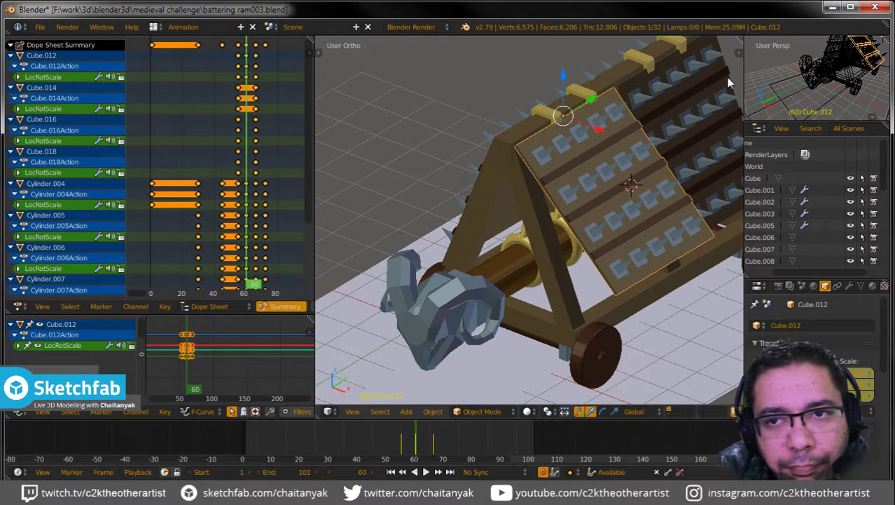
Step: Rotate the far roof panel Cube.014 to a new tilt
right_click(728, 83)
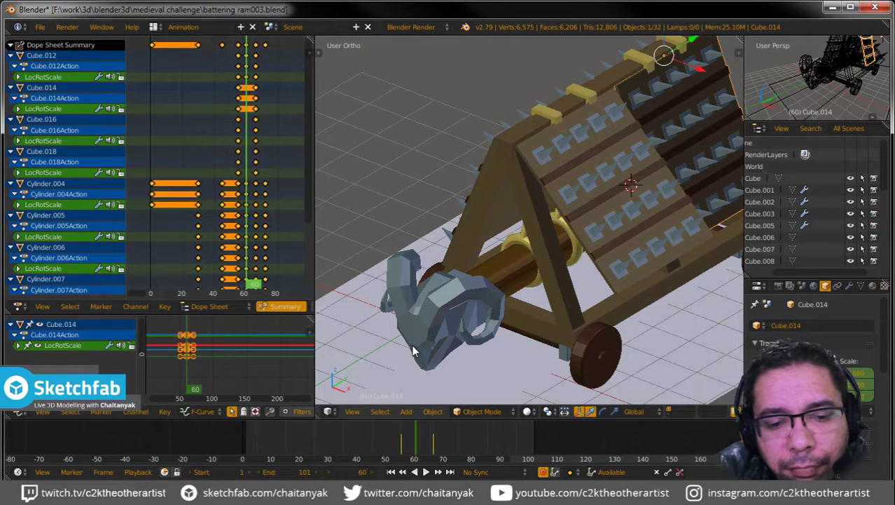
key("r")
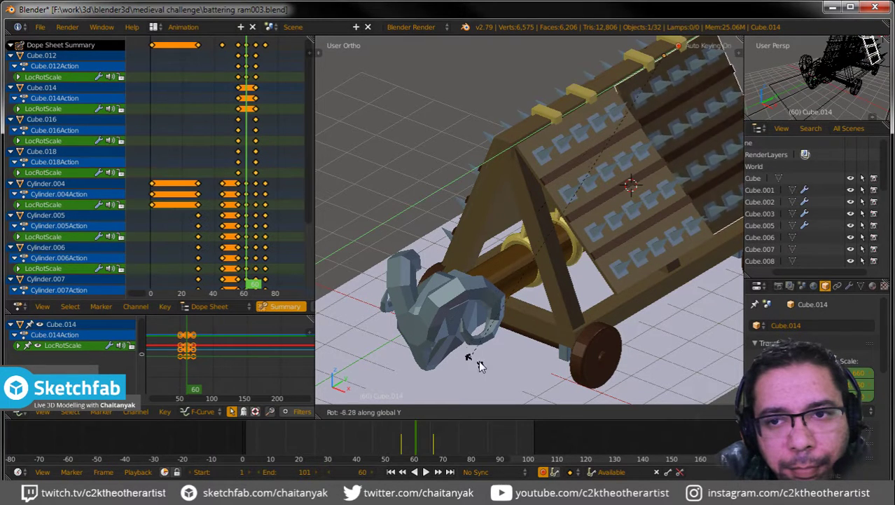
left_click(597, 365)
mouse_move(491, 302)
middle_mouse_down()
mouse_move(597, 295)
mouse_move(470, 227)
middle_mouse_up()
Step: Tilt spiked panels Cube.016 and Cube.018 outward around global Y
right_click(536, 316)
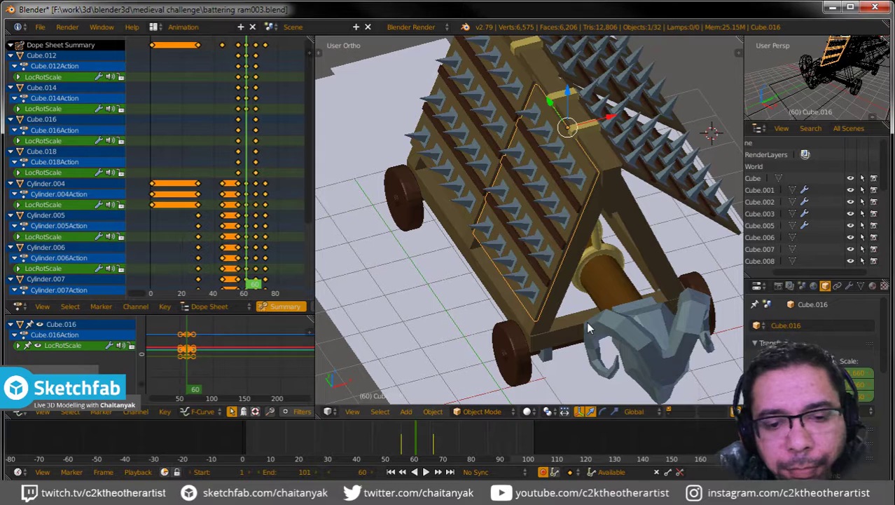
key("r")
key("y")
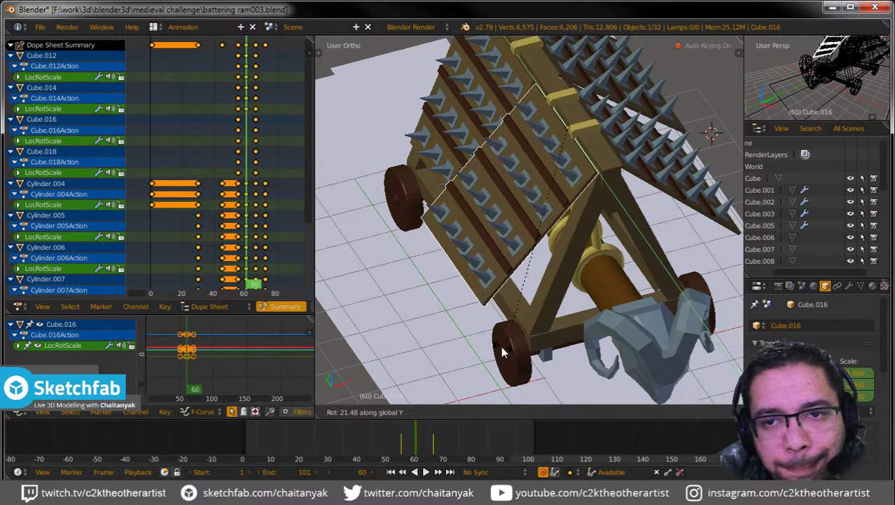
left_click(487, 353)
right_click(411, 145)
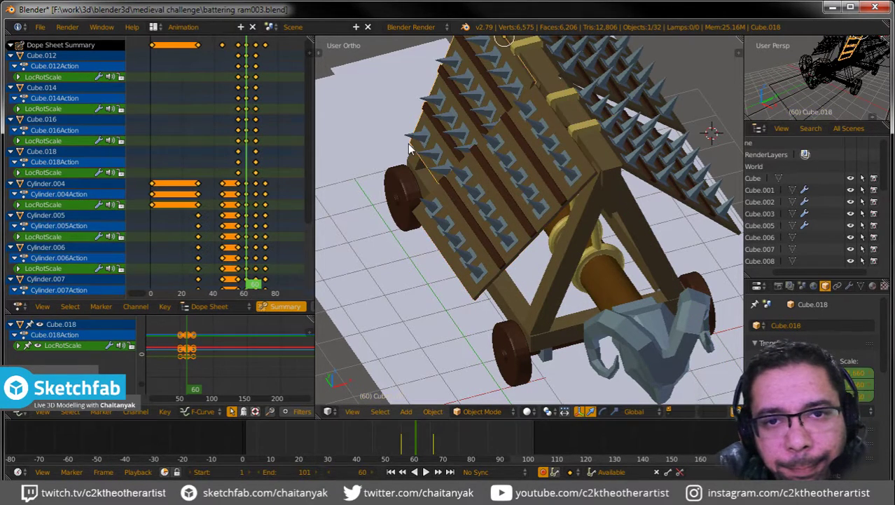
key("r")
key("y")
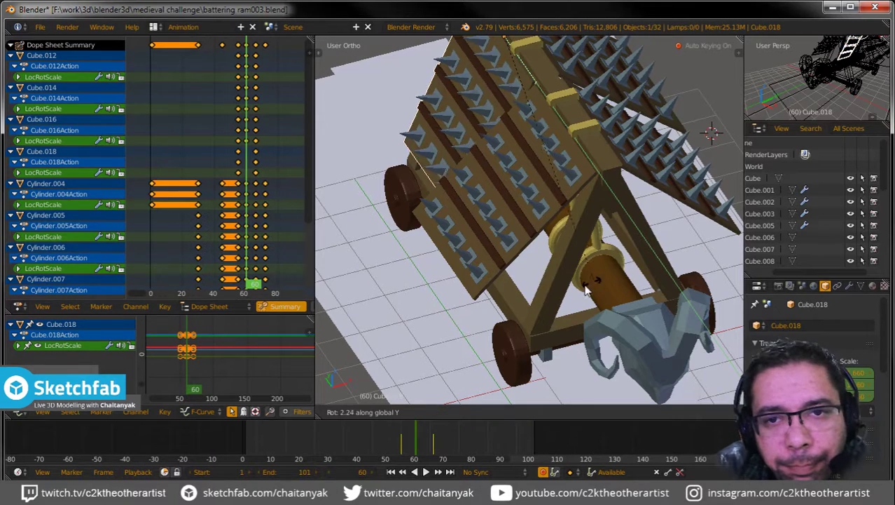
left_click(420, 304)
scroll(548, 262, "down", 3)
middle_click_drag(572, 302, 451, 286)
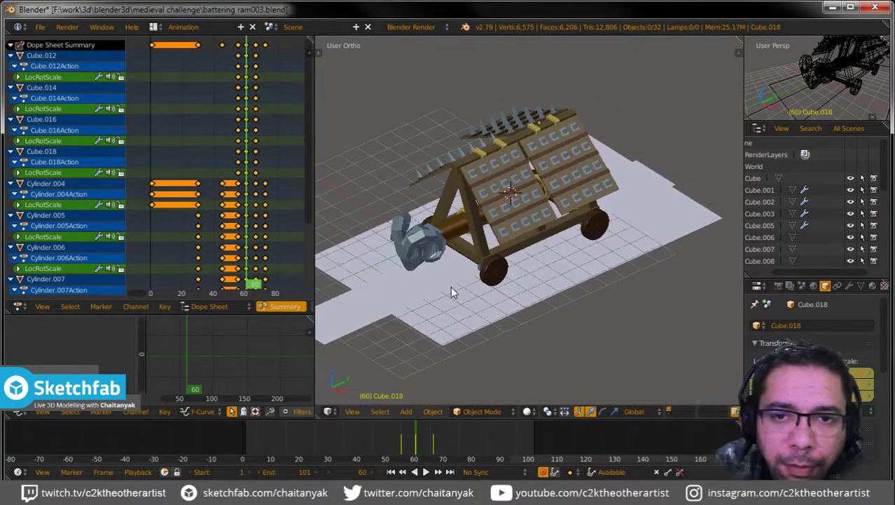
key("a")
key("a")
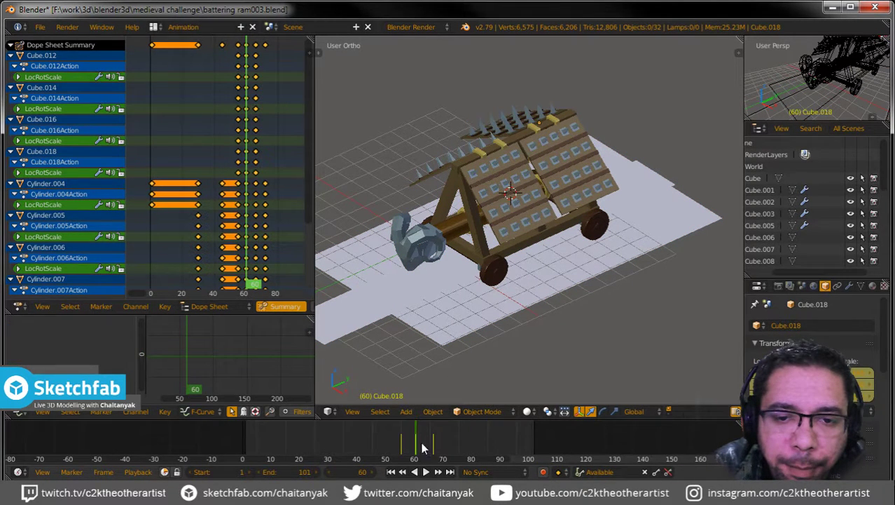
left_click_drag(422, 447, 242, 445)
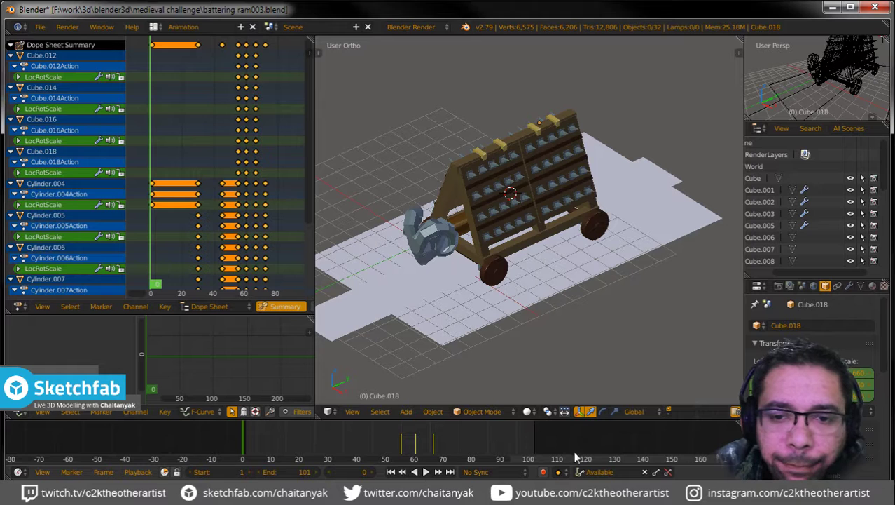
key("alt+a")
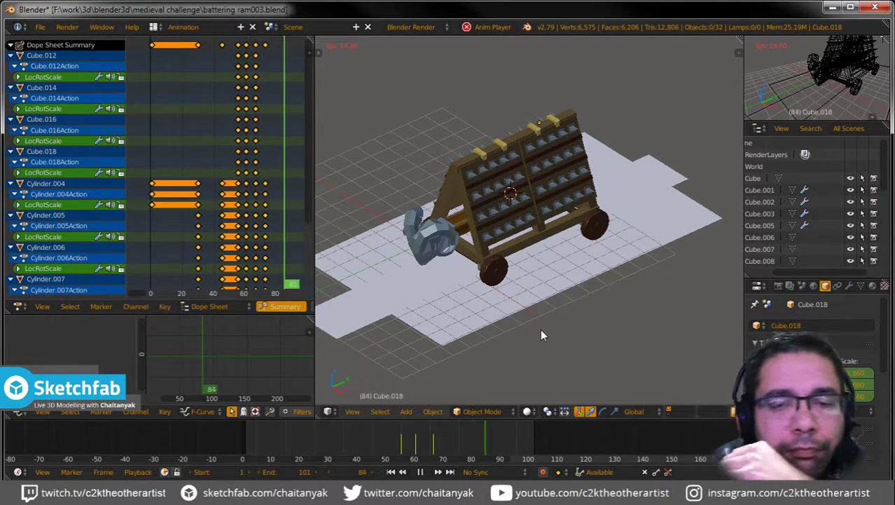
left_click(403, 452)
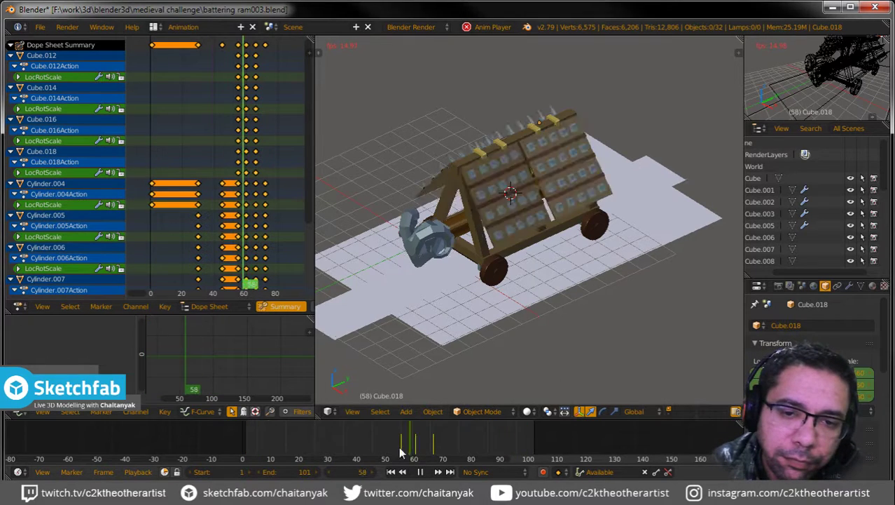
left_click_drag(403, 452, 419, 449)
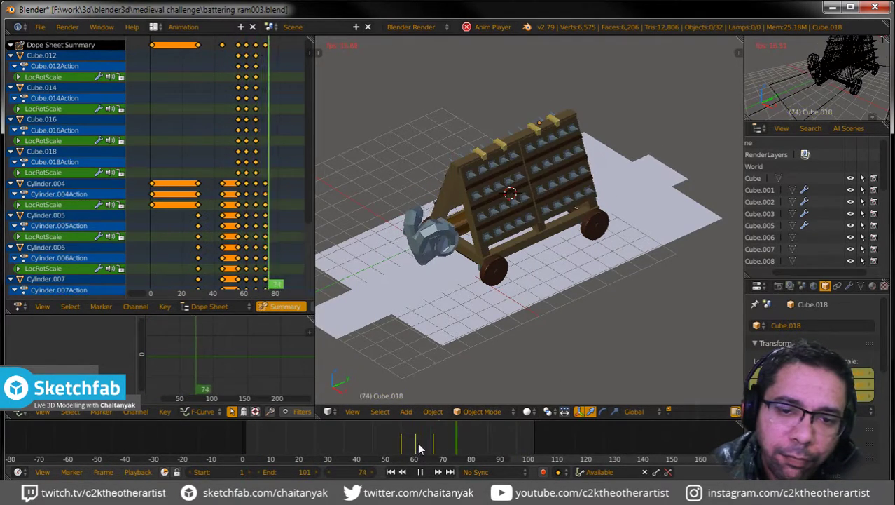
key("space")
key("Escape")
left_click(416, 448)
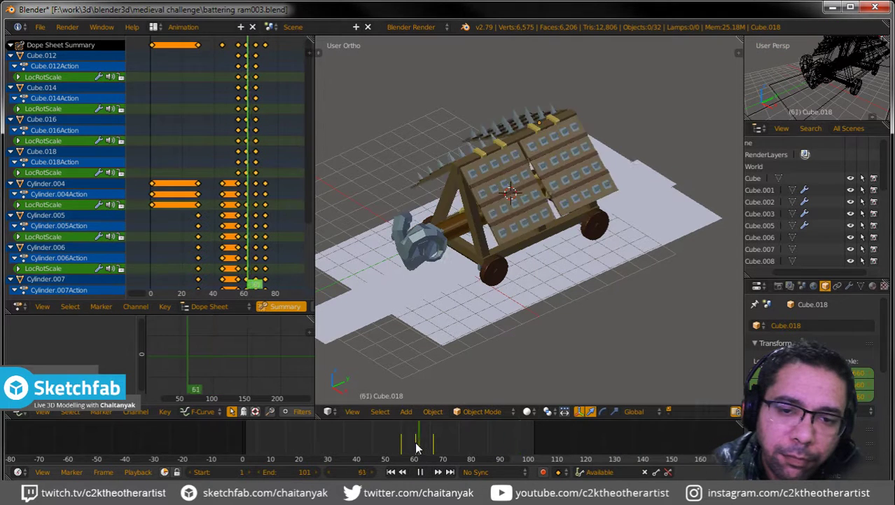
left_click(415, 449)
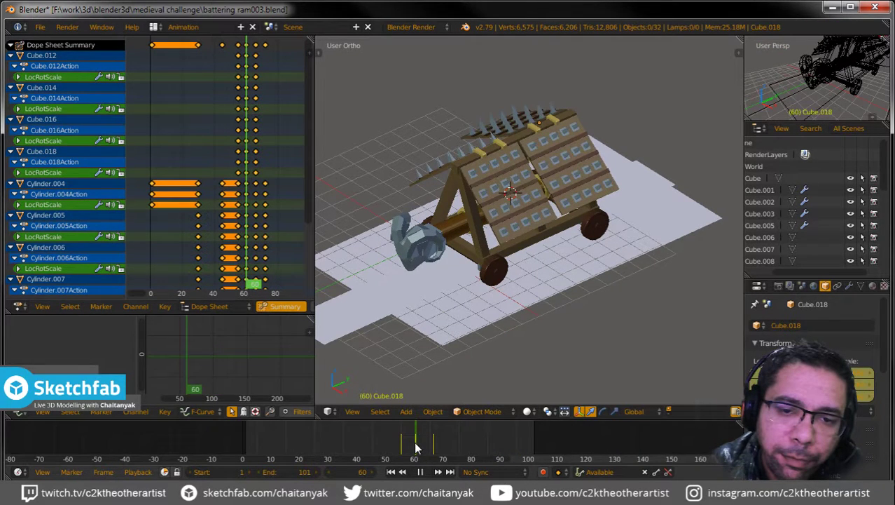
right_click(502, 245)
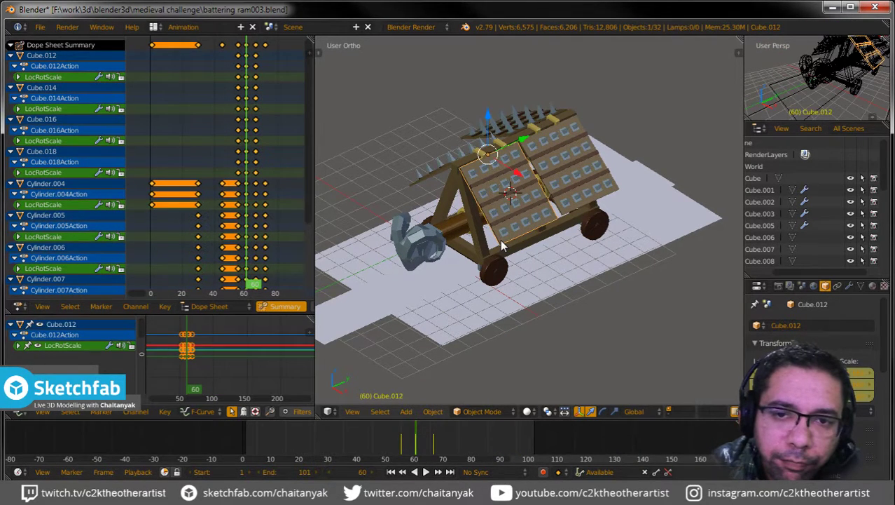
right_click(235, 230)
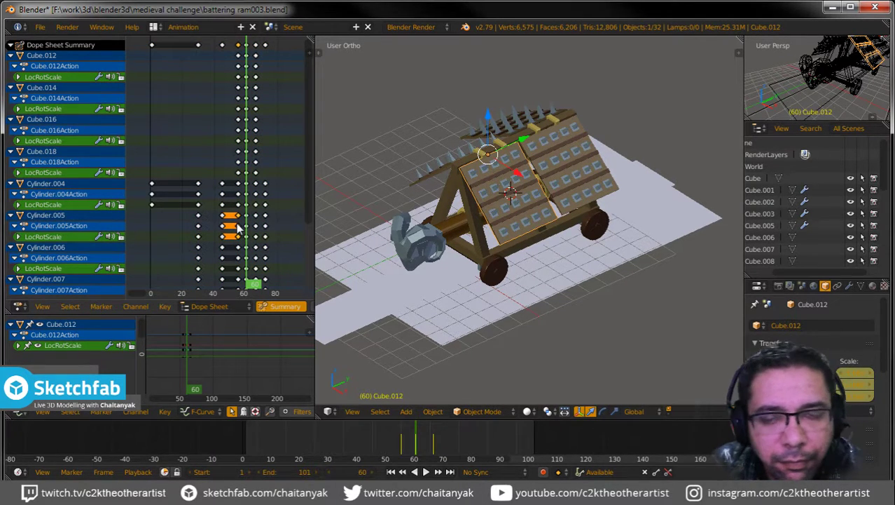
scroll(252, 226, "down", 1)
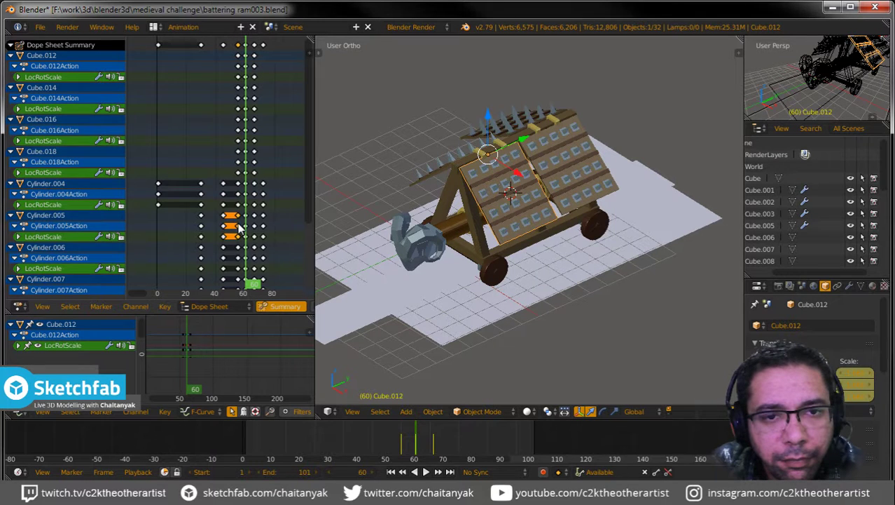
key("g")
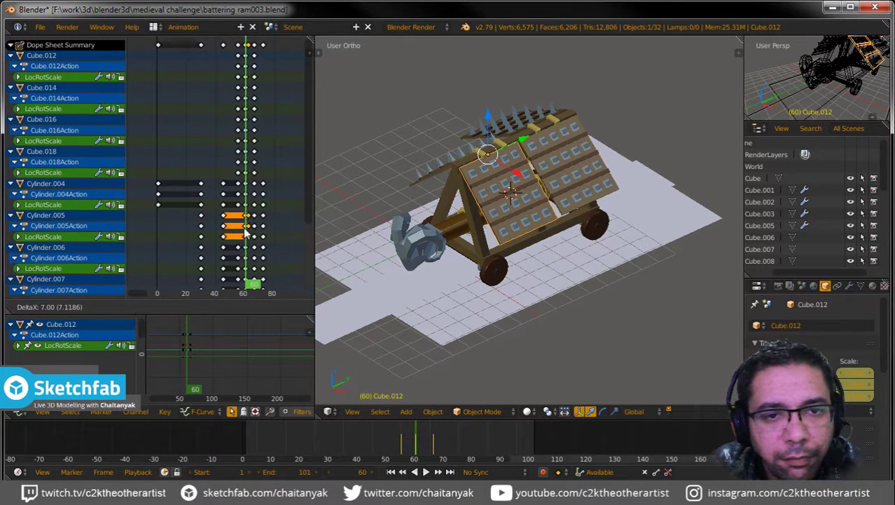
right_click(269, 234)
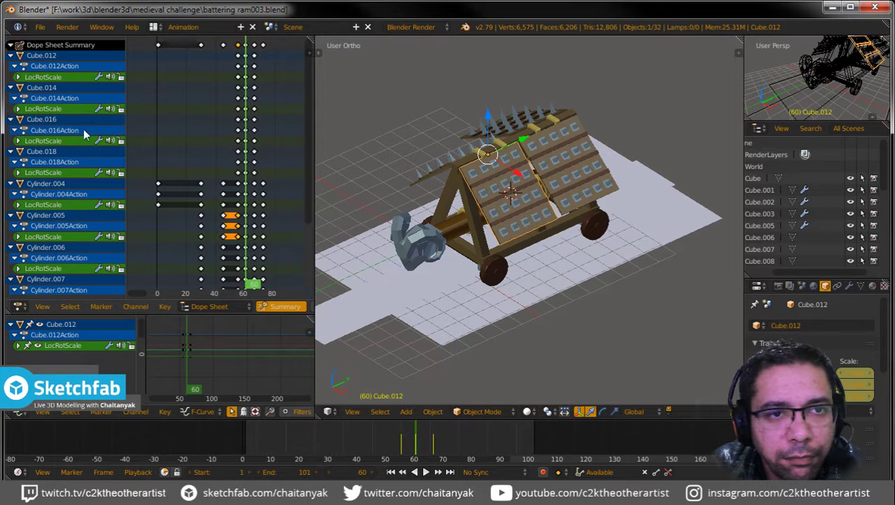
scroll(210, 182, "down", 1)
scroll(73, 57, "up", 1)
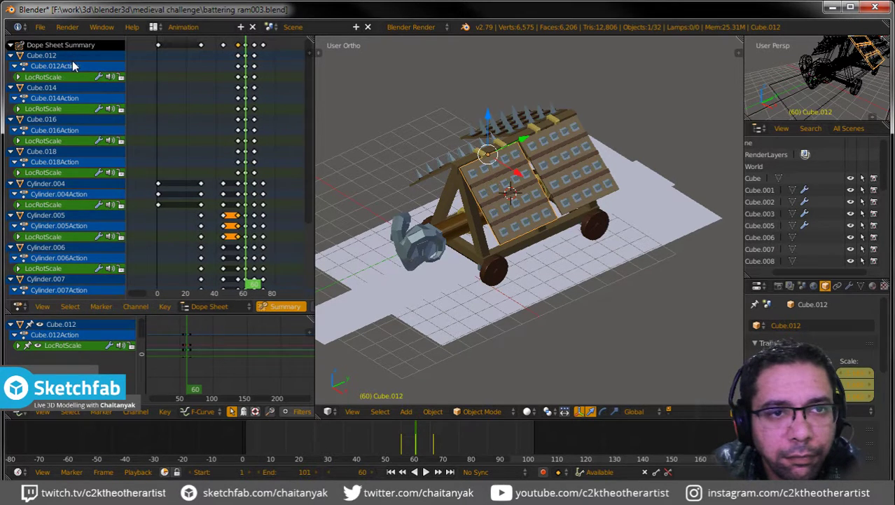
left_click(421, 440)
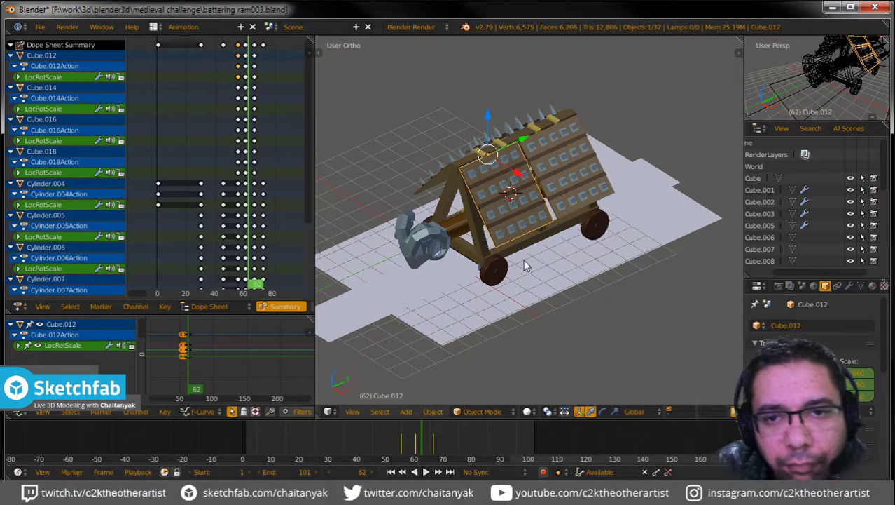
left_click_drag(421, 440, 416, 441)
key("alt+a")
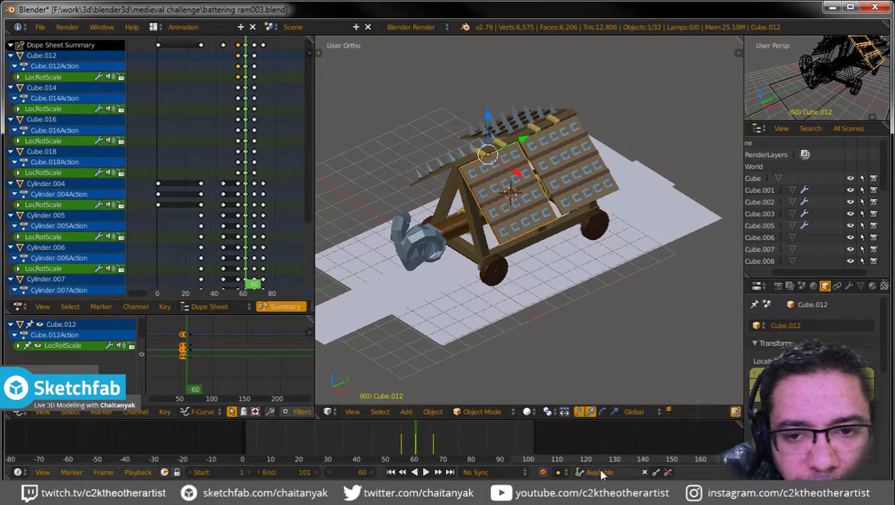
Step: Delete Cube.012's frame 55 keyframes, then select Cube.014 and jump to frame 60
key("alt+a")
left_click(401, 449)
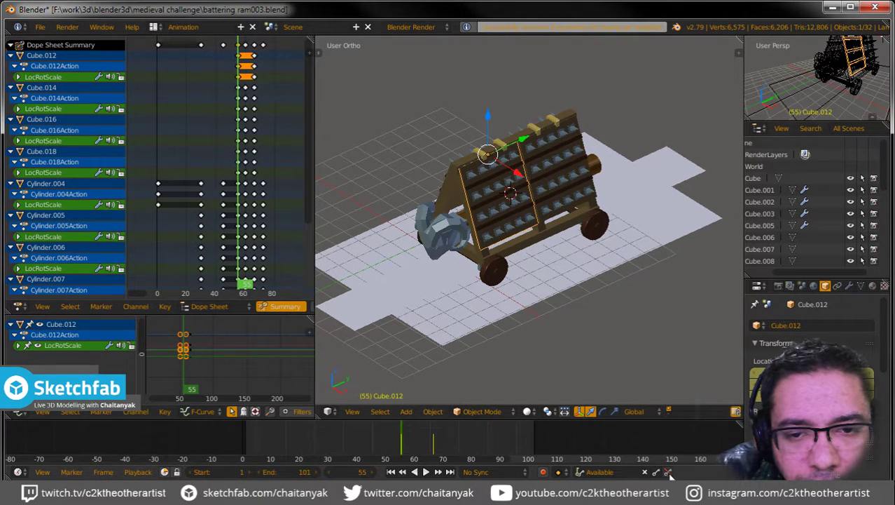
key("alt+i")
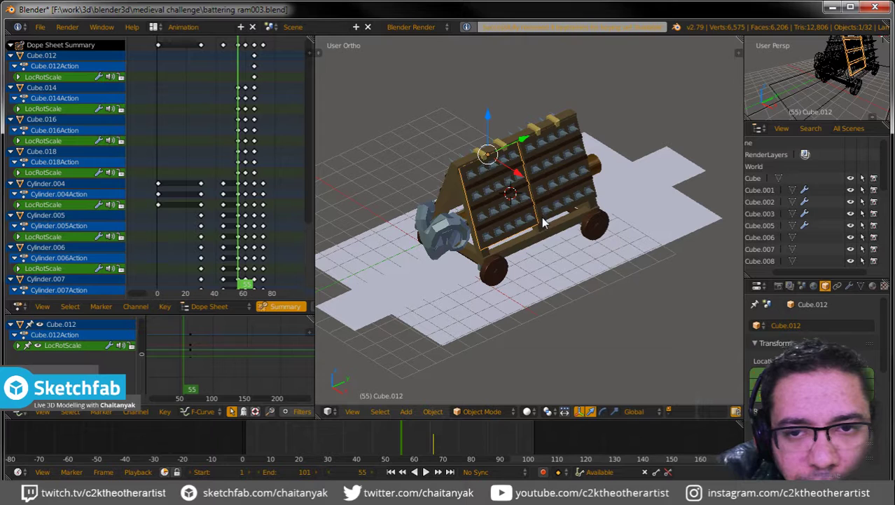
right_click(543, 222)
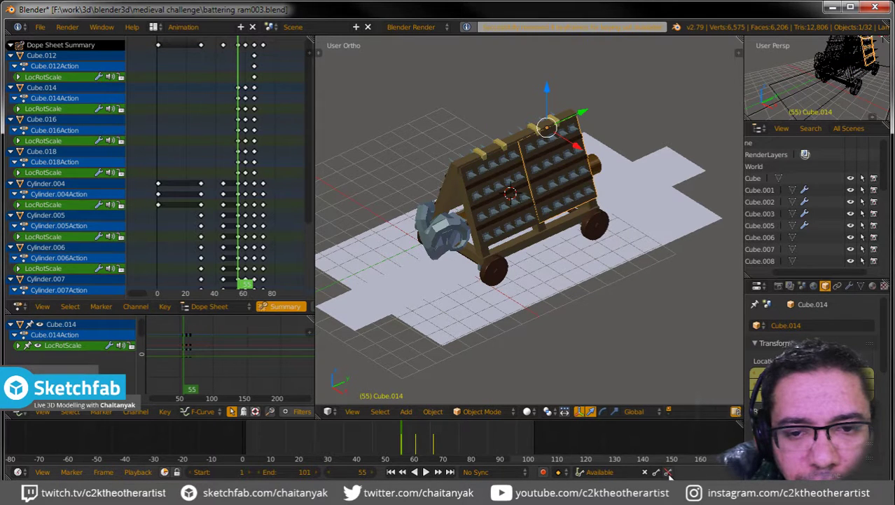
key("Up")
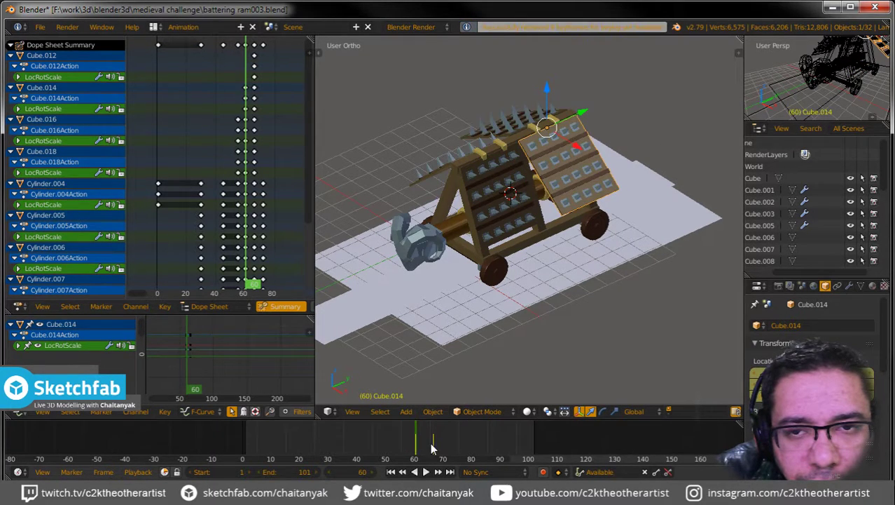
Step: Clear the frame 55 keys from panels Cube.016 and Cube.018, returning to frame 60
right_click(430, 177)
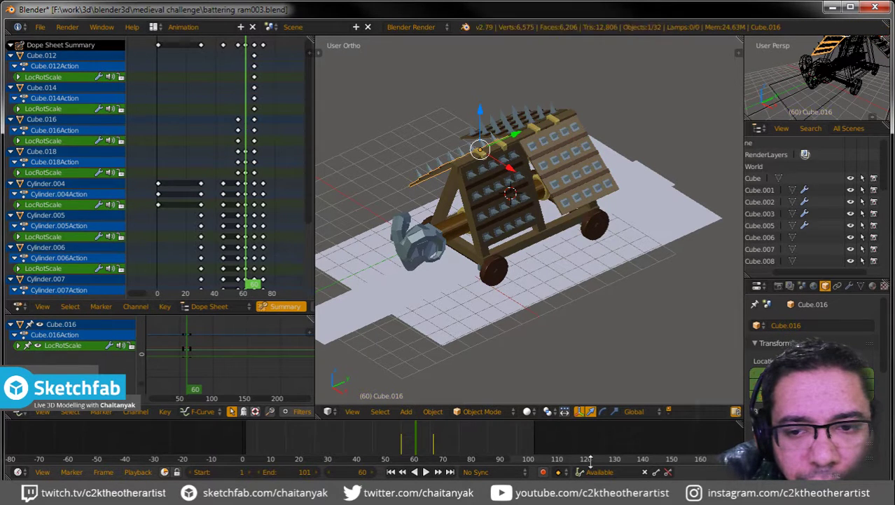
left_click(401, 448)
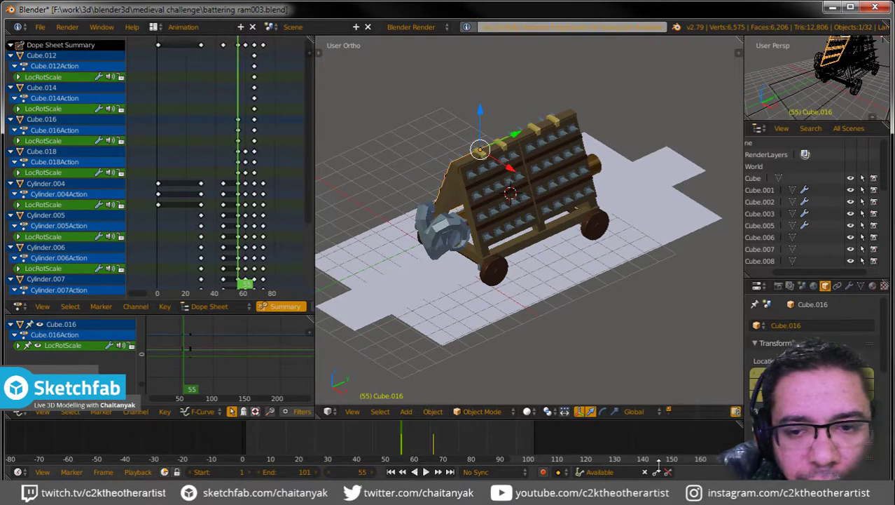
middle_click_drag(435, 208, 571, 220)
right_click(425, 197)
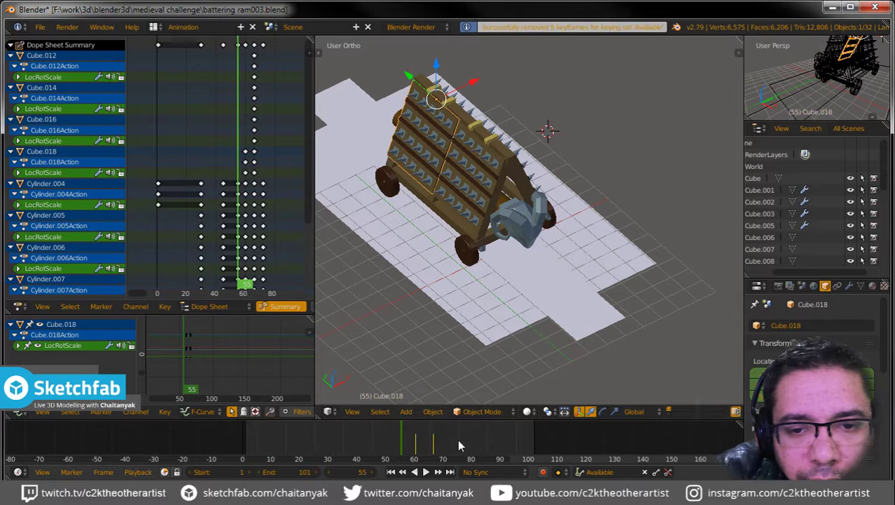
left_click(415, 448)
key("alt+a")
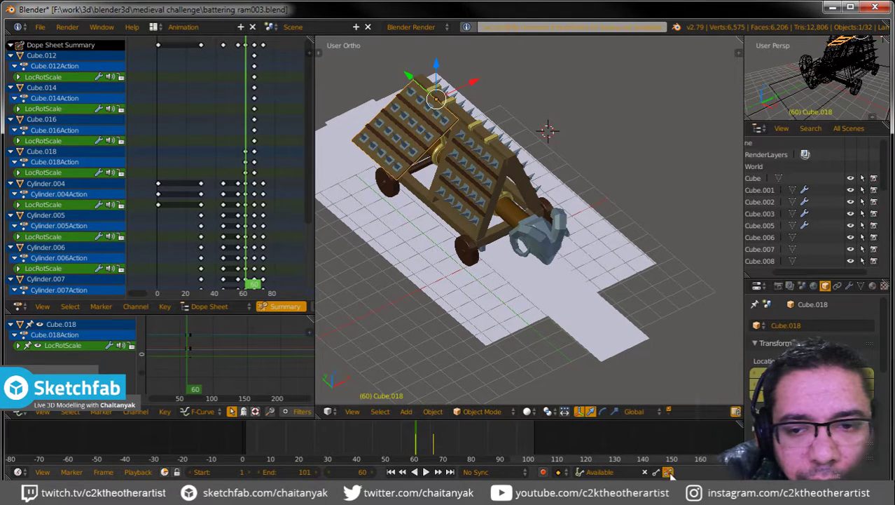
mouse_move(616, 323)
middle_mouse_down()
mouse_move(574, 302)
mouse_move(439, 283)
mouse_move(628, 284)
middle_mouse_up()
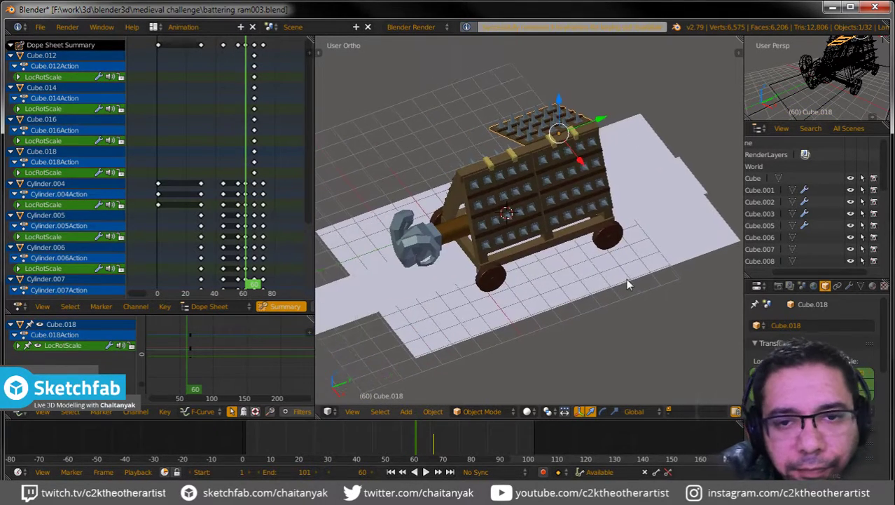
right_click(450, 220)
middle_click_drag(474, 292, 442, 429)
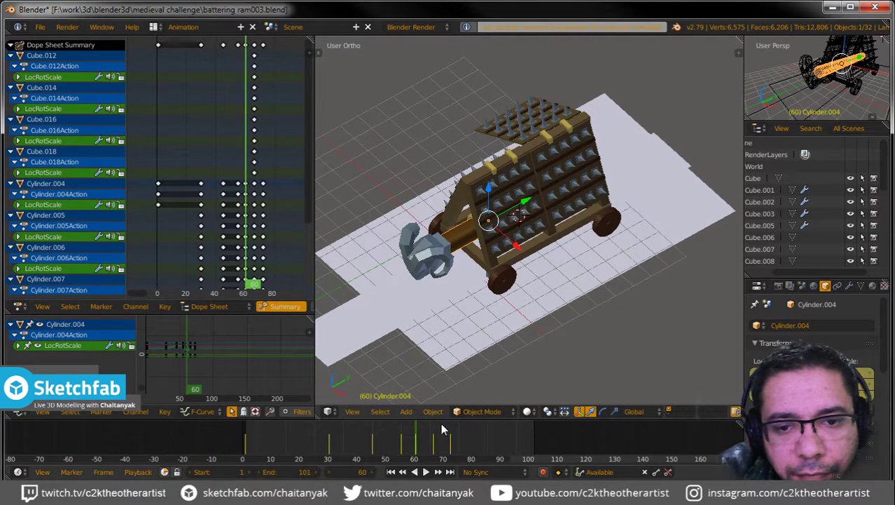
key("alt+a")
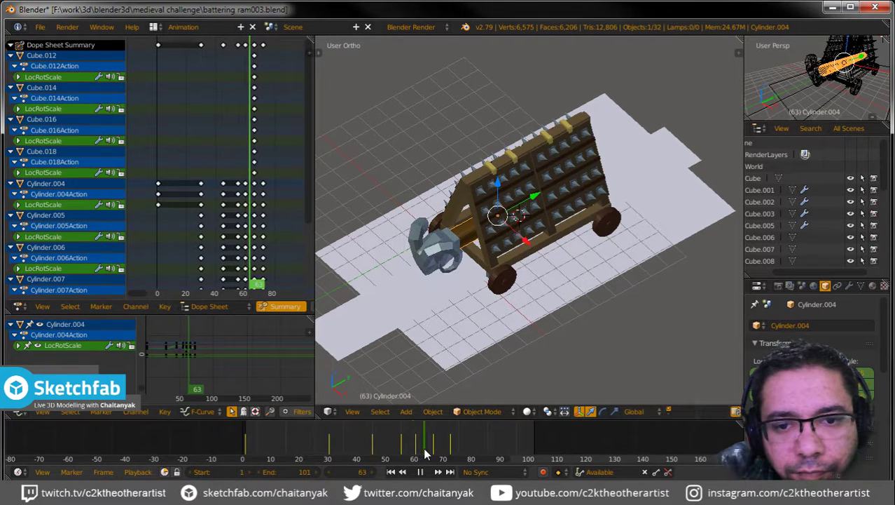
left_click_drag(426, 454, 423, 454)
right_click(491, 260)
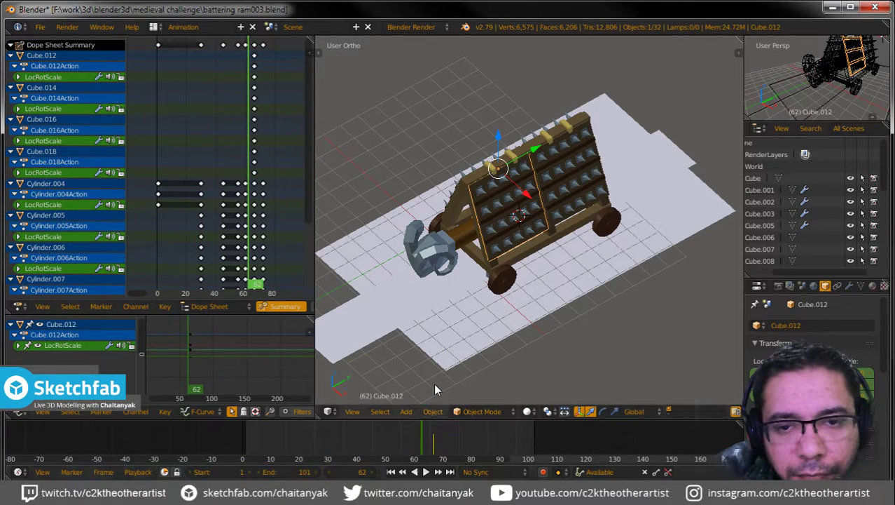
right_click(463, 242)
left_click_drag(424, 443, 418, 443)
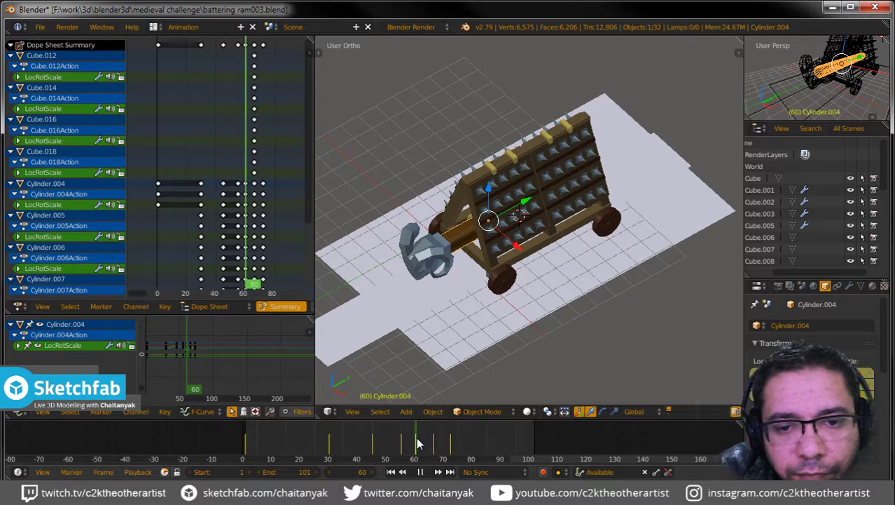
right_click(488, 260)
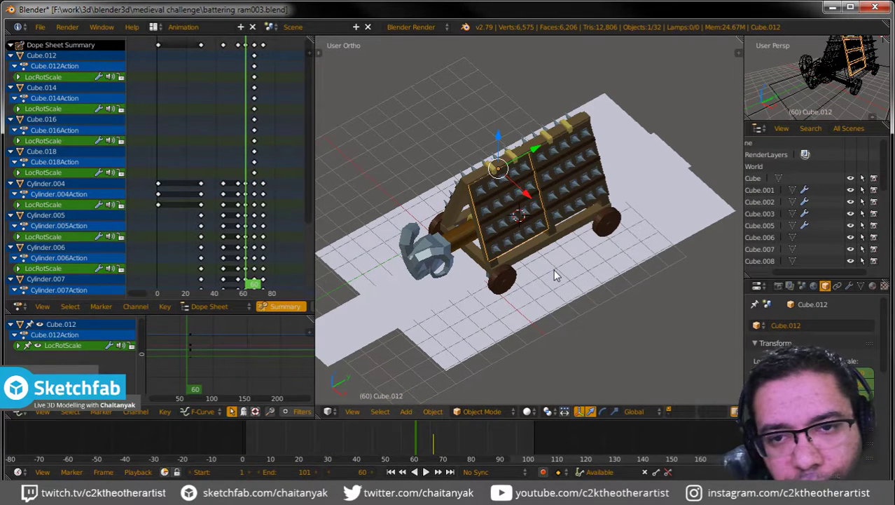
right_click(566, 226)
right_click(608, 185)
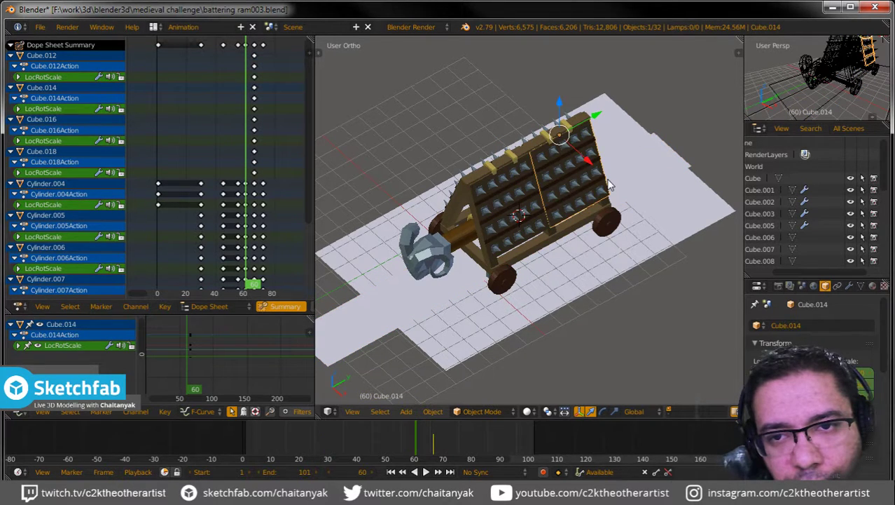
Step: Turn on auto keying and keyframe panels Cube.014, Cube.012, Cube.016 and Cube.018 at frame 60
mouse_move(466, 310)
middle_mouse_down()
mouse_move(590, 303)
mouse_move(639, 327)
middle_mouse_up()
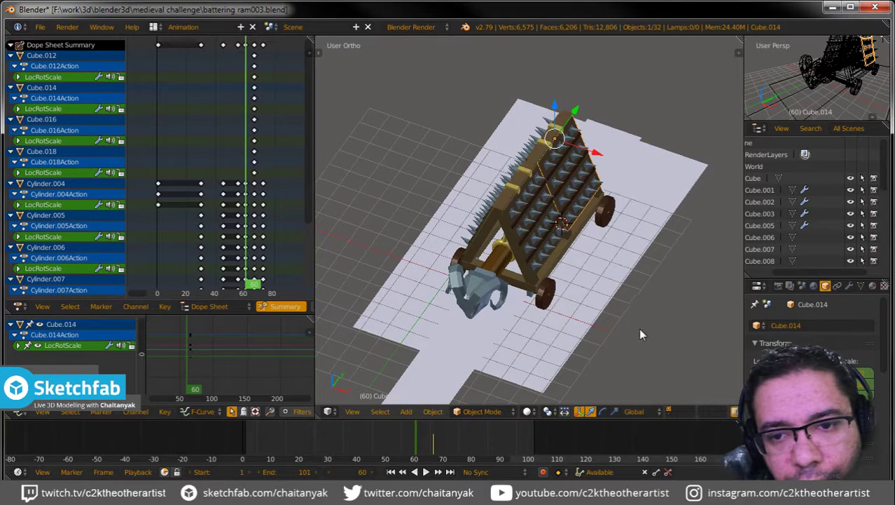
left_click(543, 473)
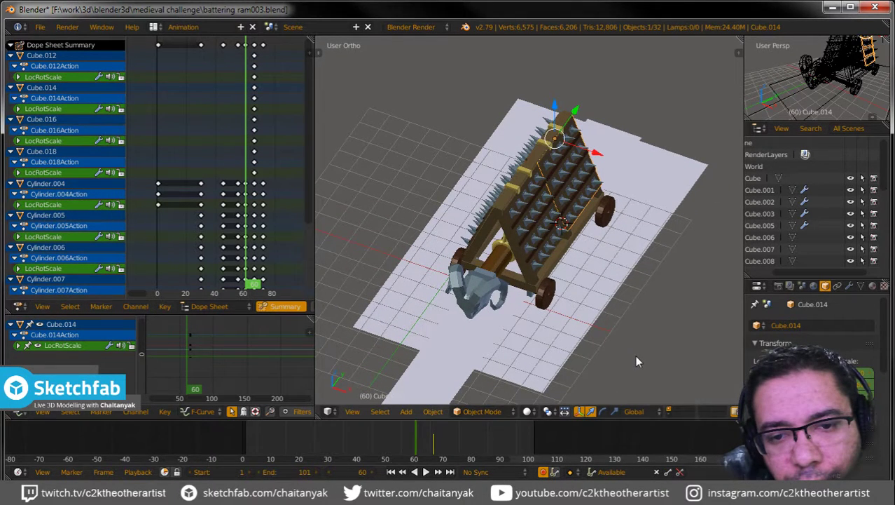
key("i")
right_click(529, 272)
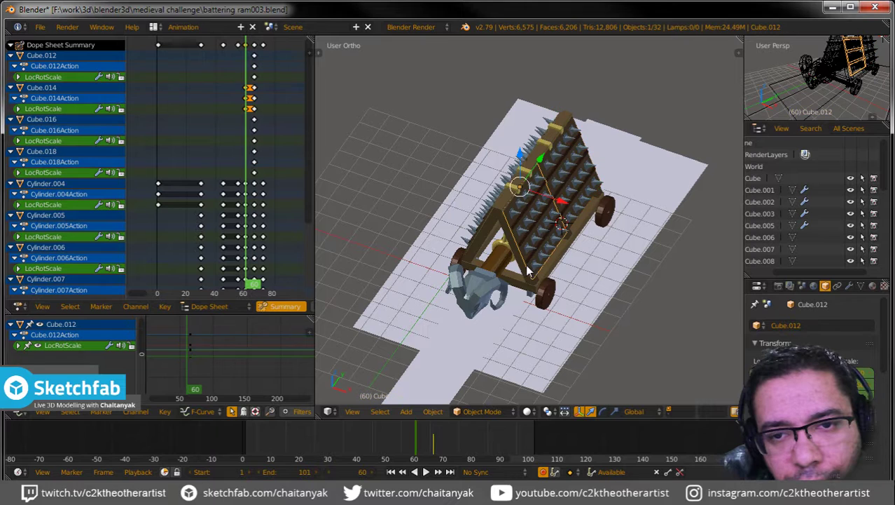
key("i")
mouse_move(647, 330)
middle_mouse_down()
mouse_move(509, 336)
mouse_move(619, 337)
middle_mouse_up()
right_click(520, 301)
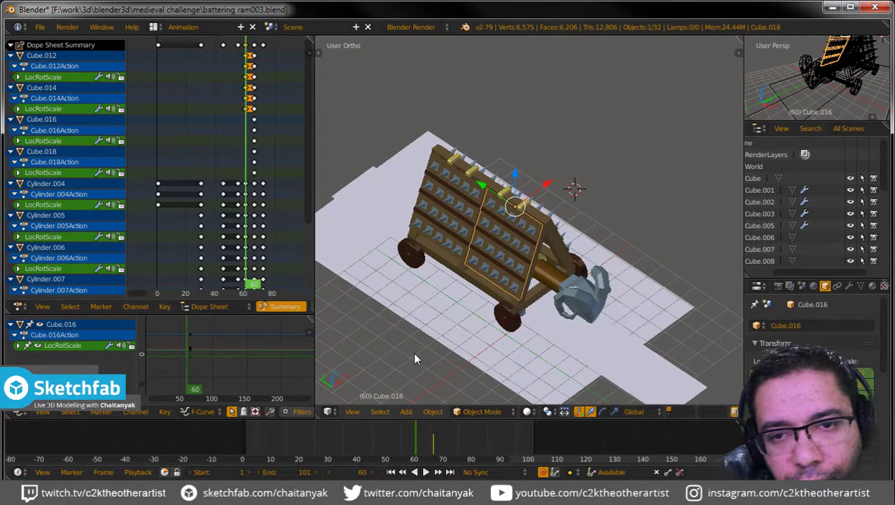
key("i")
right_click(454, 263)
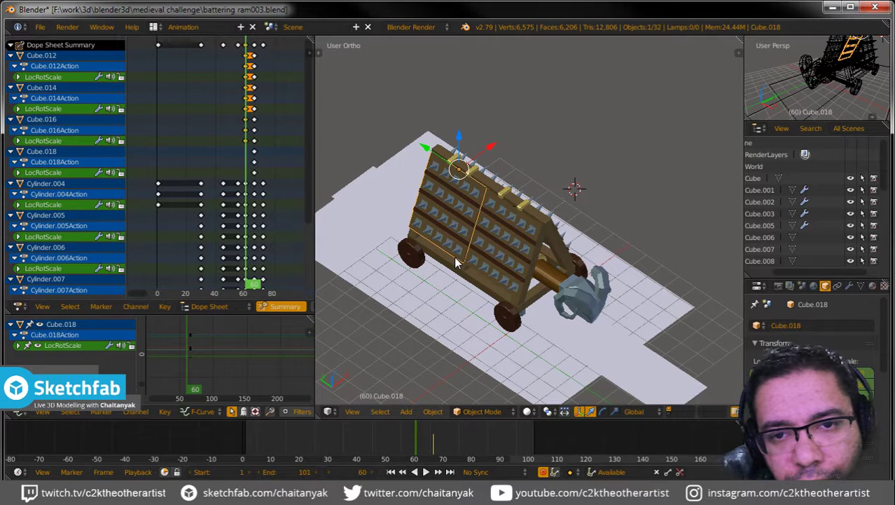
key("i")
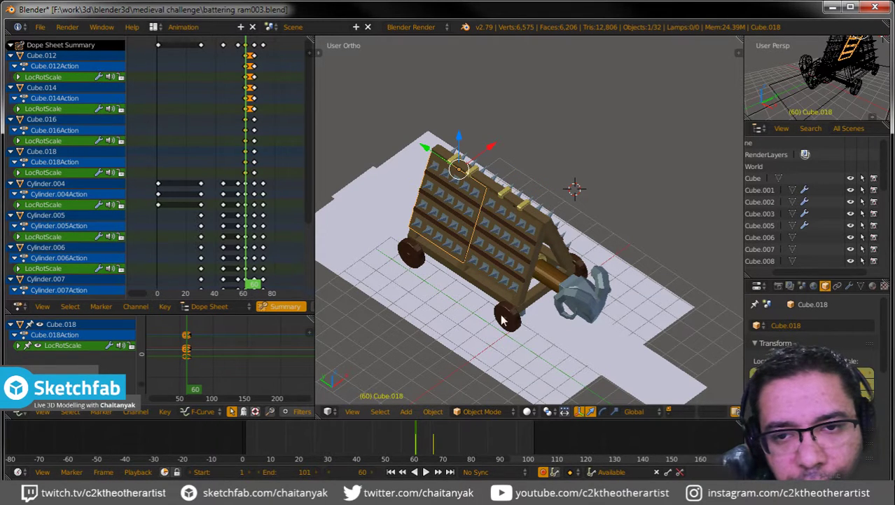
Step: Play to frame 63 and set front panel Cube.016's new rotation there
right_click(548, 280)
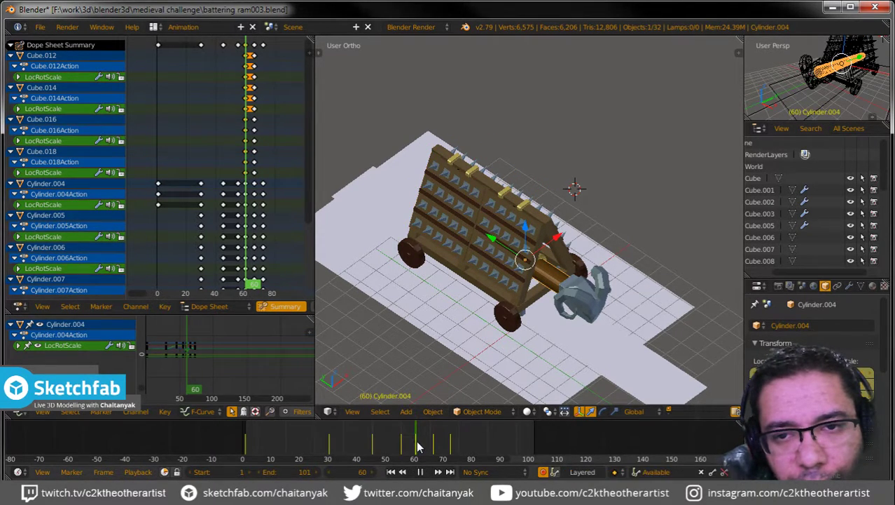
key("alt+a")
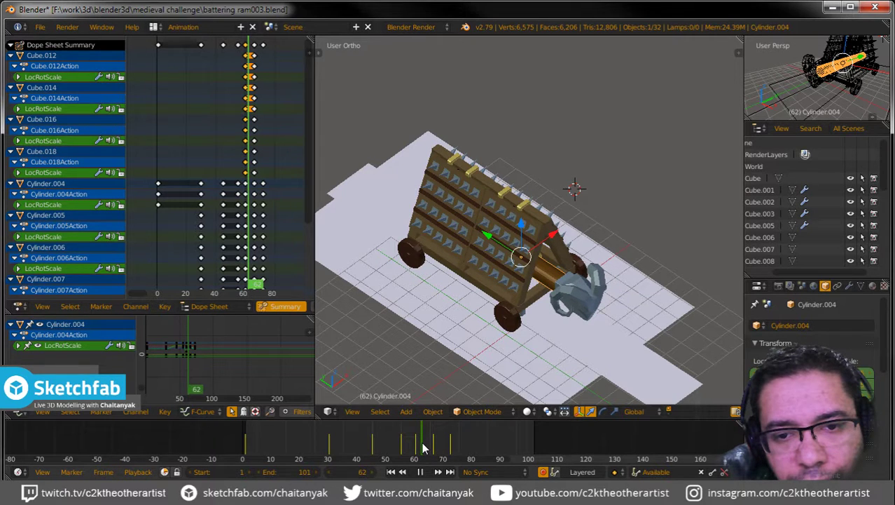
key("alt+a")
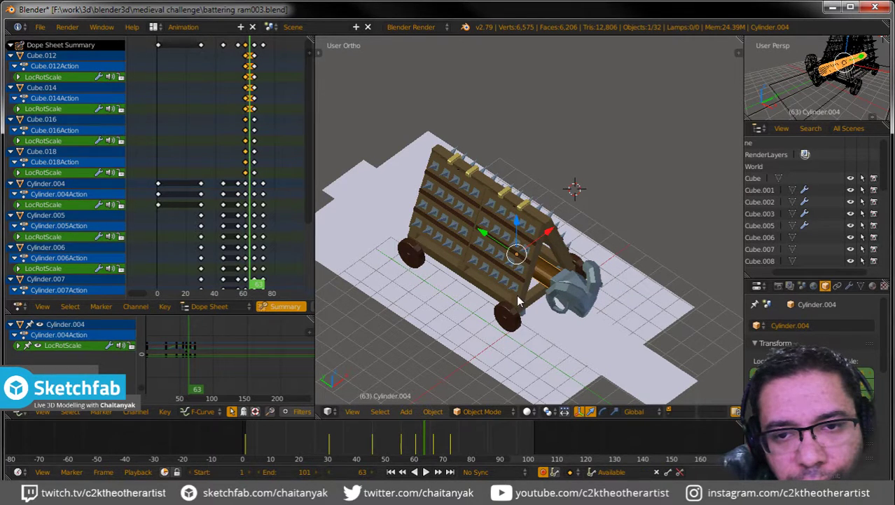
right_click(518, 300)
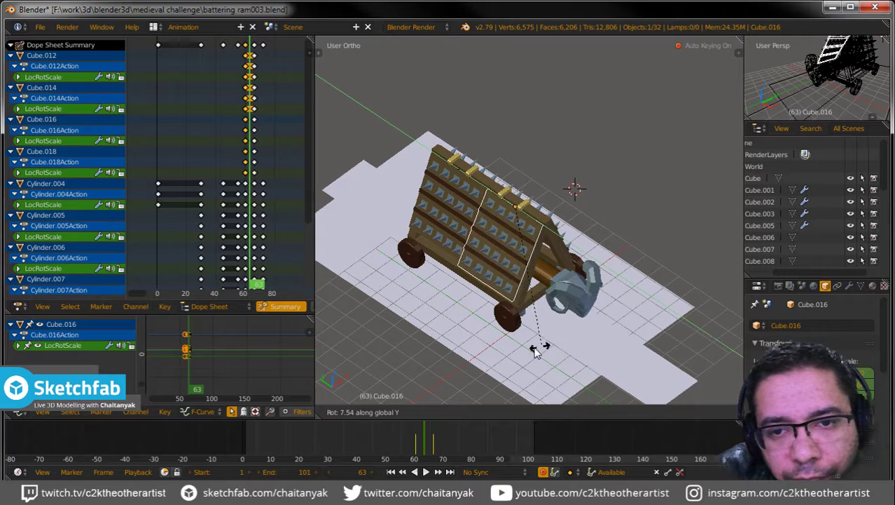
left_click(518, 352)
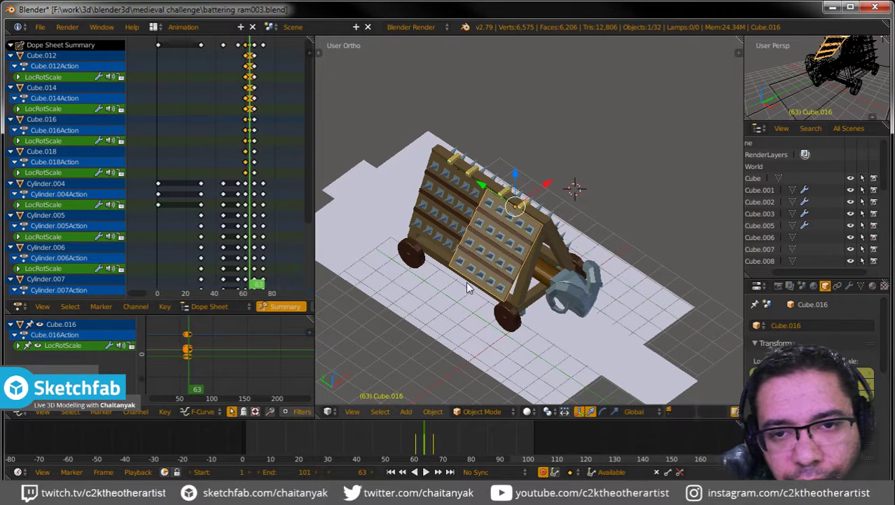
Step: Rotate panels Cube.018 and Cube.012 further around global Y
right_click(437, 247)
right_click(409, 231)
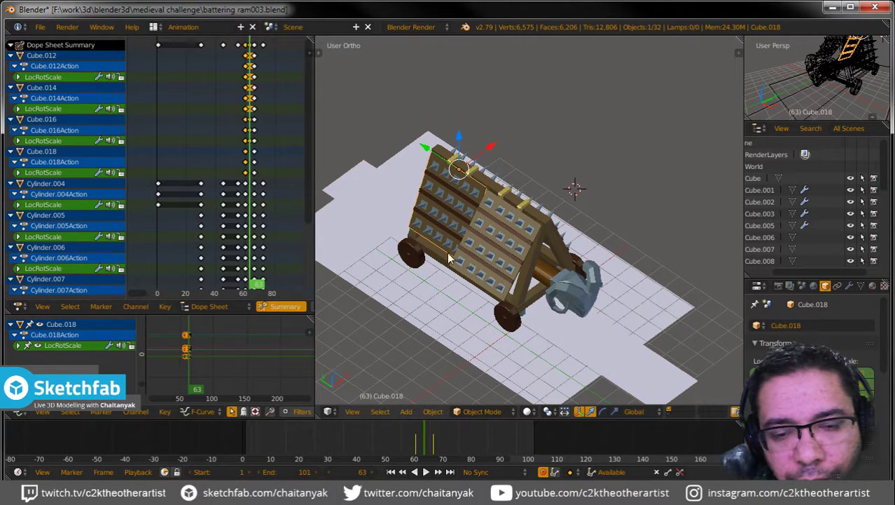
key("r")
key("y")
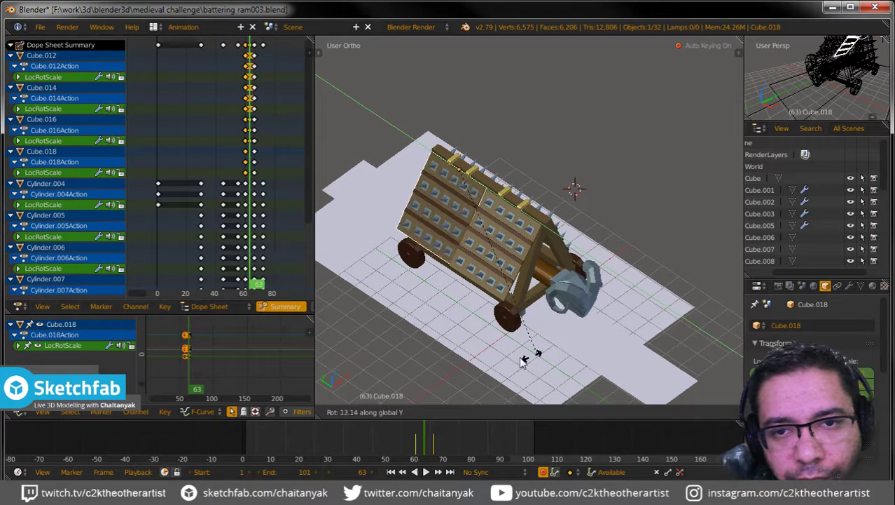
left_click(494, 360)
middle_click_drag(486, 357, 473, 365)
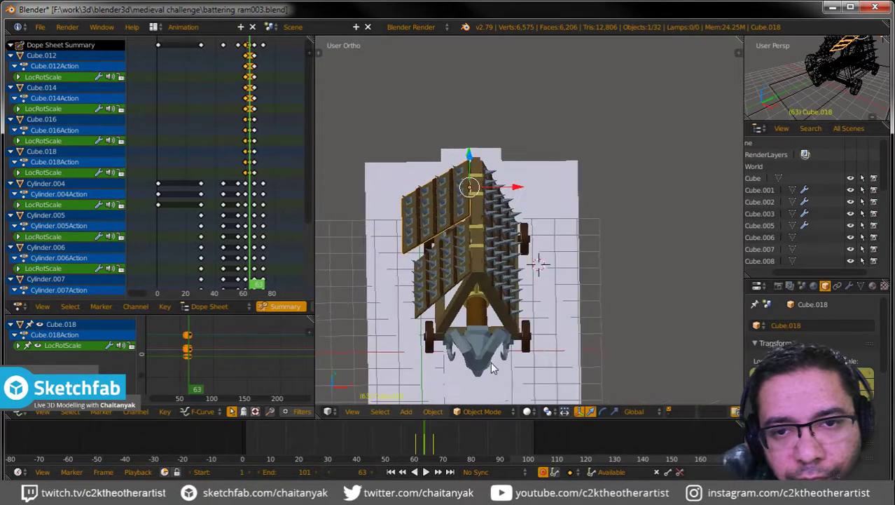
right_click(486, 333)
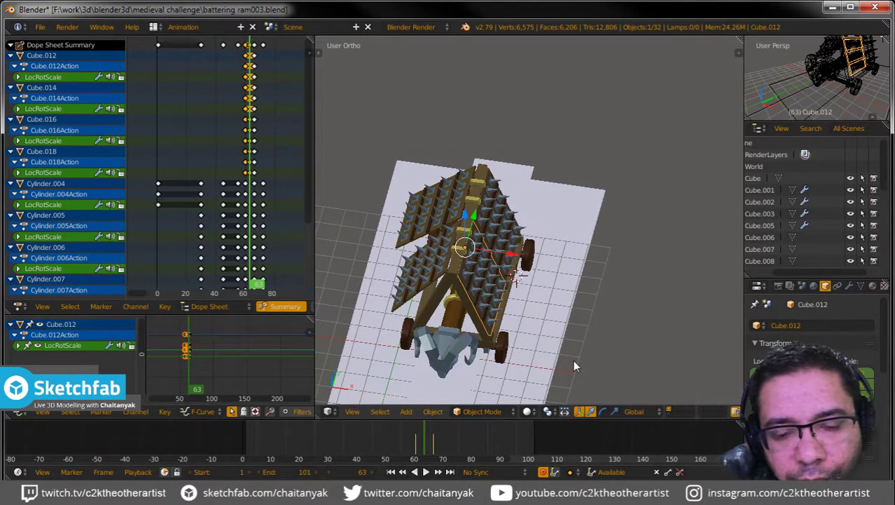
key("r")
key("y")
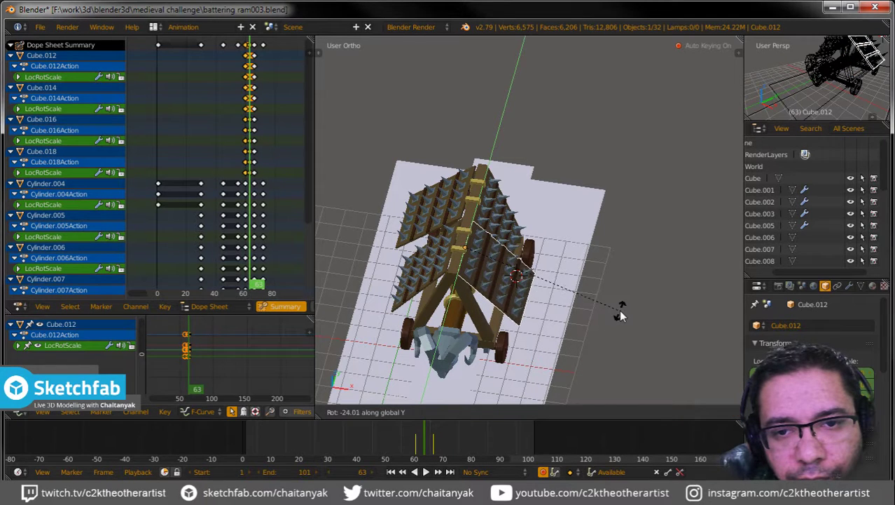
left_click(575, 252)
Step: Tilt panel Cube.014 further around global Y, then scrub and play the animation
right_click(503, 191)
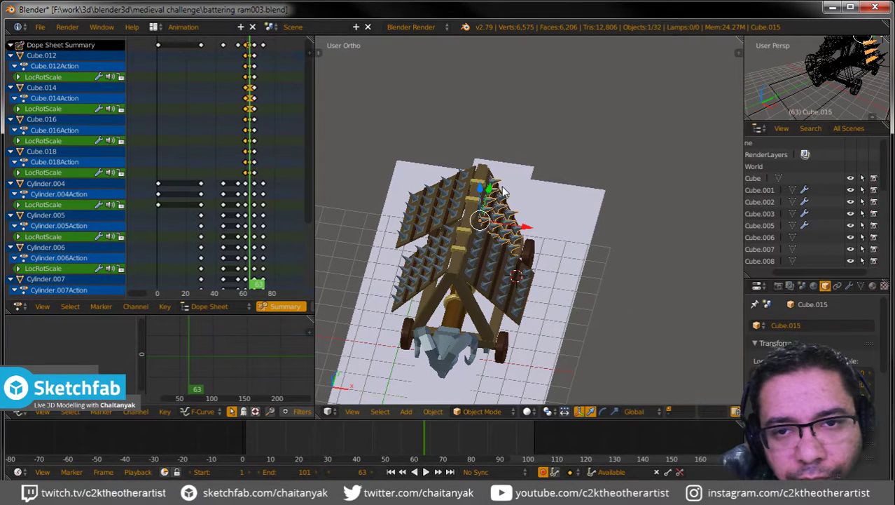
right_click(492, 171)
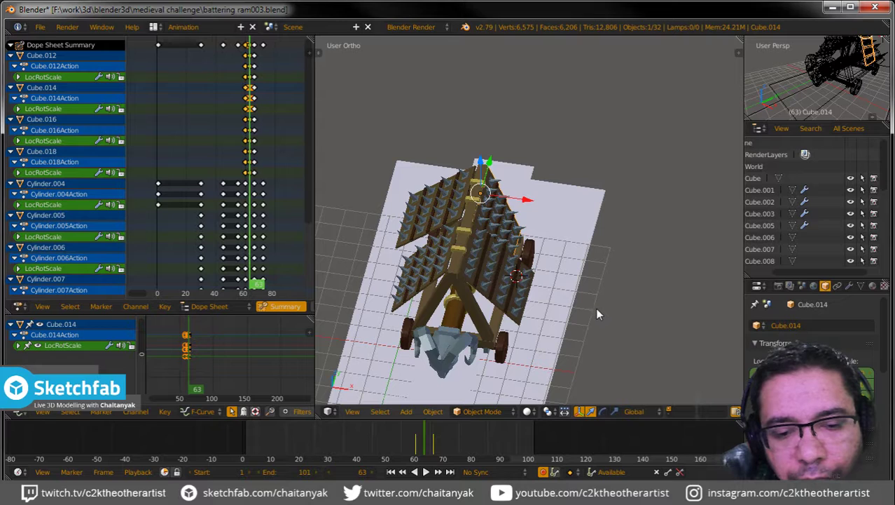
key("r")
key("y")
left_click_drag(606, 296, 627, 251)
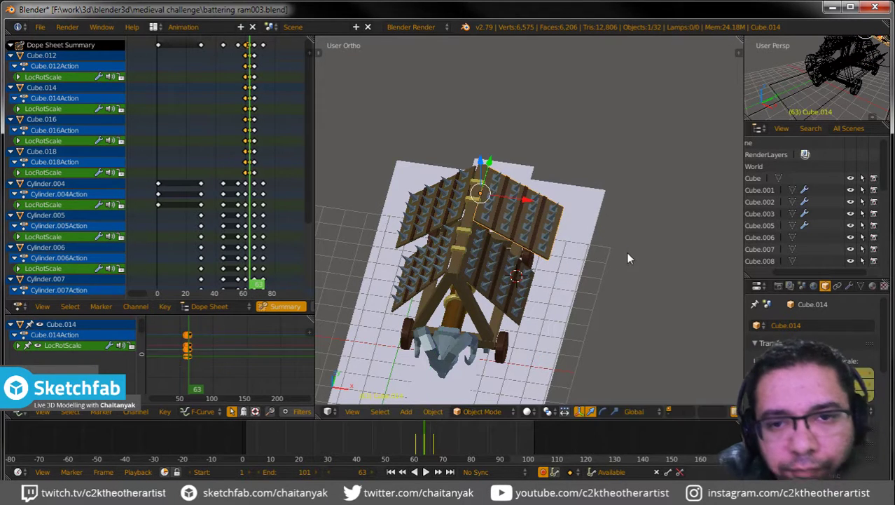
left_click(627, 251)
mouse_move(582, 316)
middle_mouse_down()
mouse_move(565, 330)
mouse_move(567, 309)
middle_mouse_up()
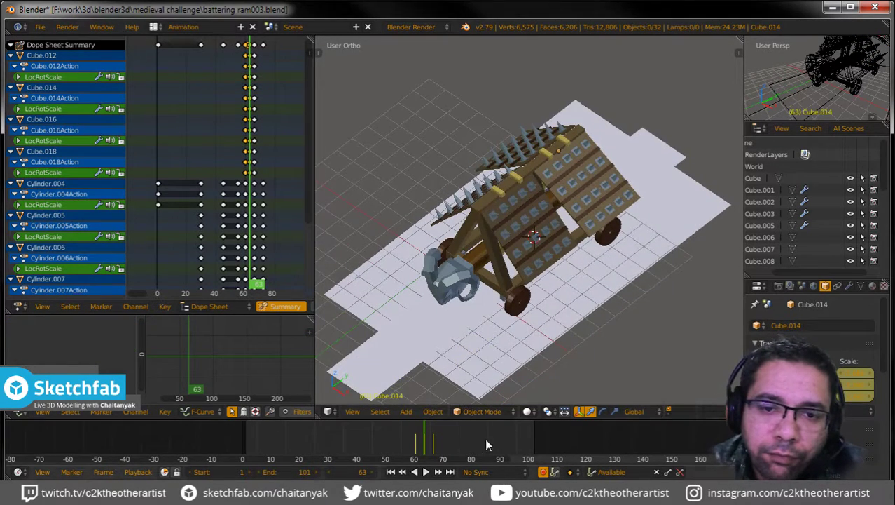
left_click(419, 446)
key("alt+a")
left_click_drag(418, 442, 397, 443)
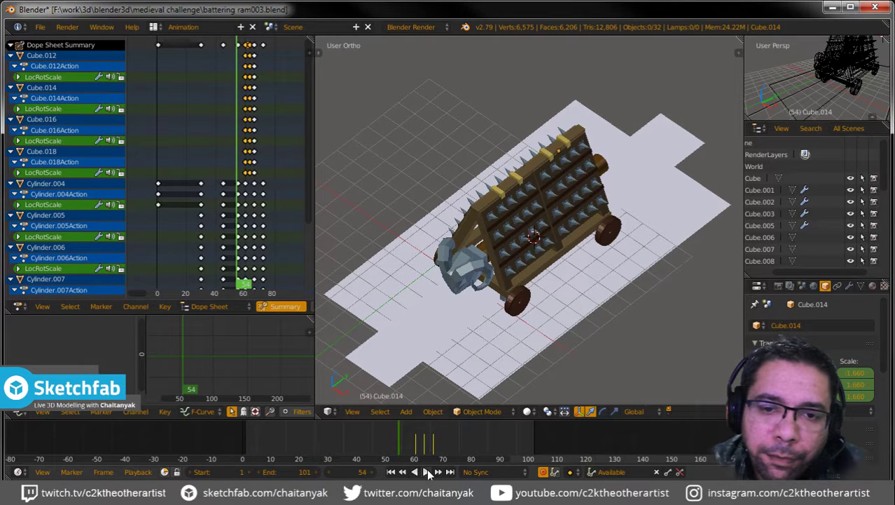
left_click(428, 472)
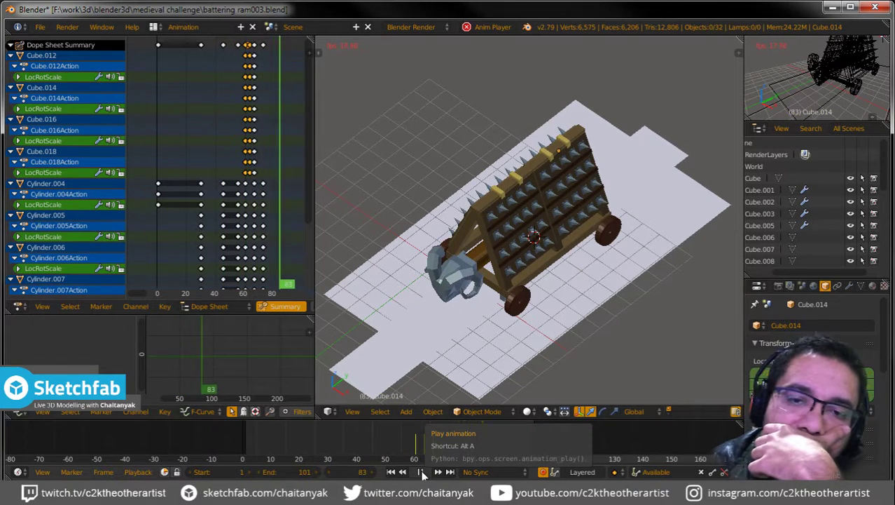
middle_click_drag(561, 295, 608, 239)
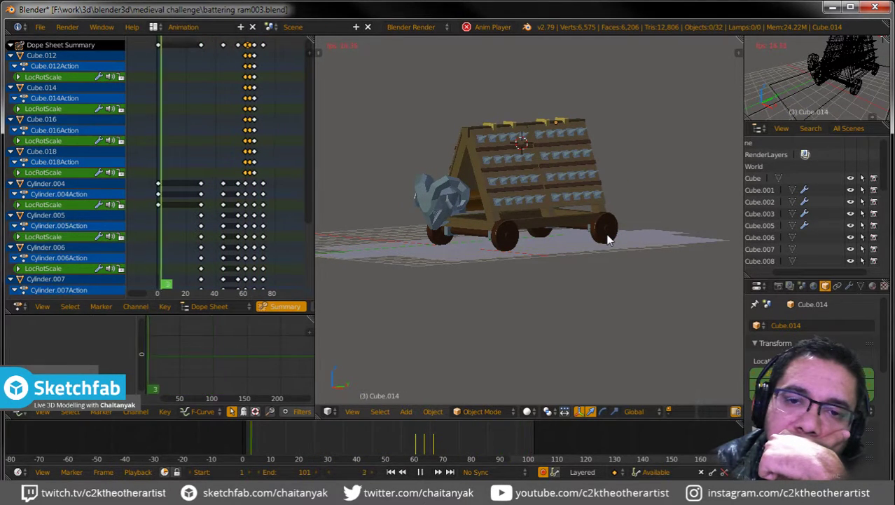
mouse_move(526, 241)
middle_mouse_down()
mouse_move(678, 257)
mouse_move(508, 257)
mouse_move(524, 267)
middle_mouse_up()
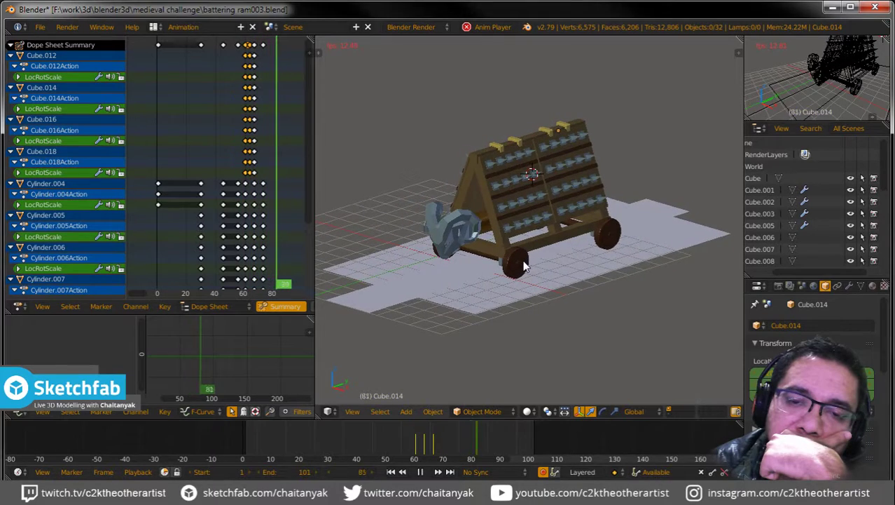
mouse_move(524, 266)
middle_mouse_down()
mouse_move(467, 263)
mouse_move(397, 242)
mouse_move(392, 215)
mouse_move(511, 241)
mouse_move(464, 244)
mouse_move(457, 232)
middle_mouse_up()
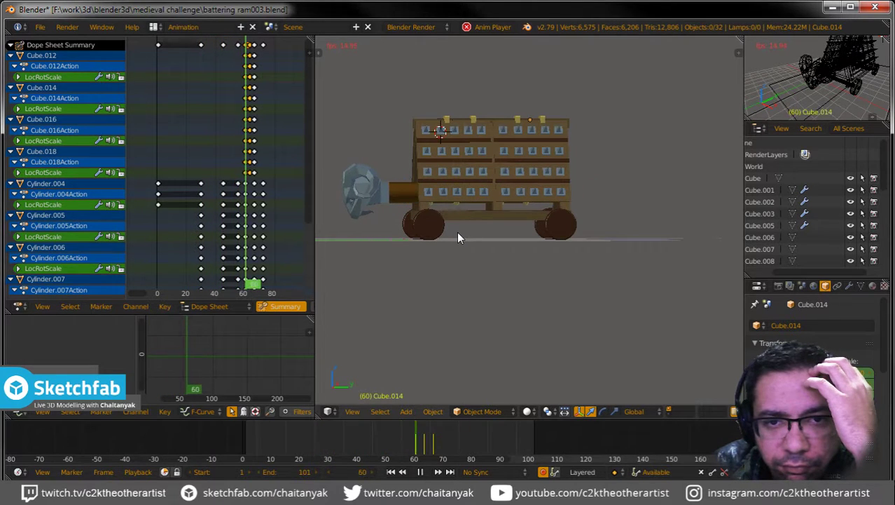
middle_click_drag(457, 231, 505, 254)
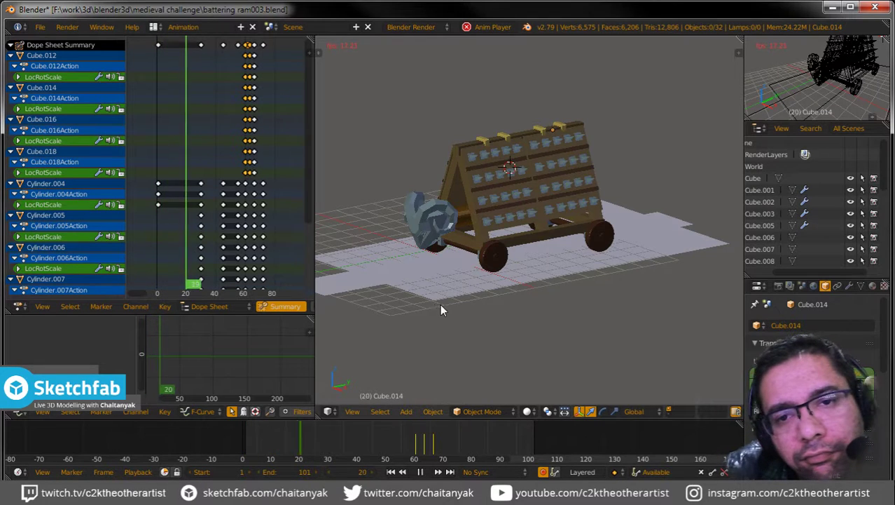
mouse_move(440, 303)
middle_mouse_down()
mouse_move(579, 305)
mouse_move(534, 294)
mouse_move(473, 312)
mouse_move(526, 244)
middle_mouse_up()
scroll(525, 247, "up", 1)
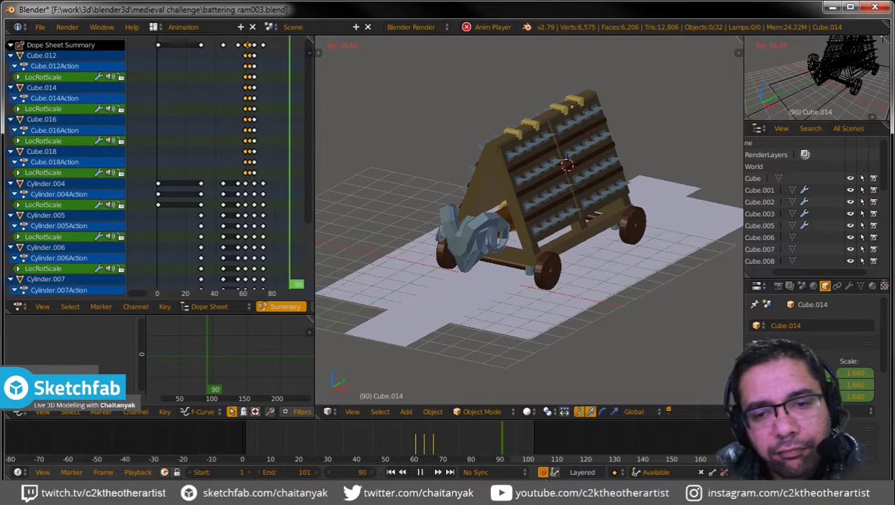
key("alt+a")
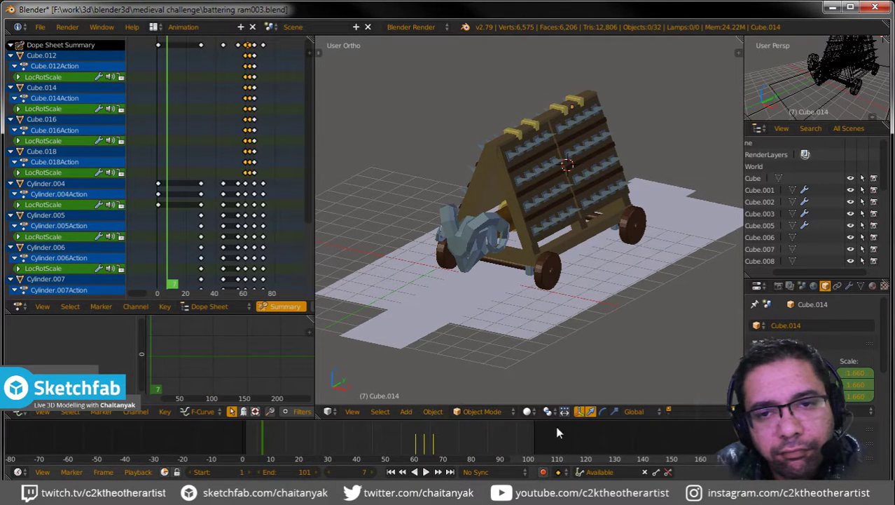
Step: Select spike panels Cube.012, .014, .016, .017, .018 and .019 and delete them
middle_click_drag(567, 378, 587, 316)
right_click(504, 245)
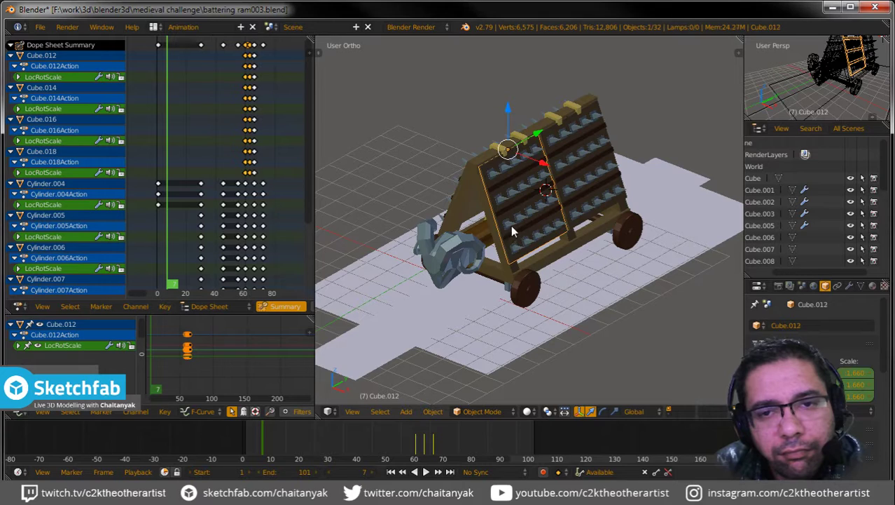
right_click(583, 200, "shift")
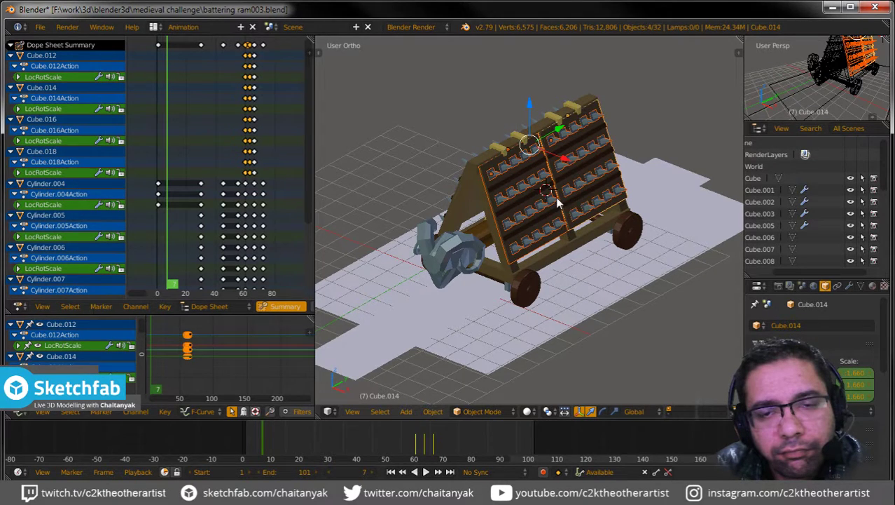
middle_click_drag(559, 201, 541, 235)
right_click(542, 228, "shift")
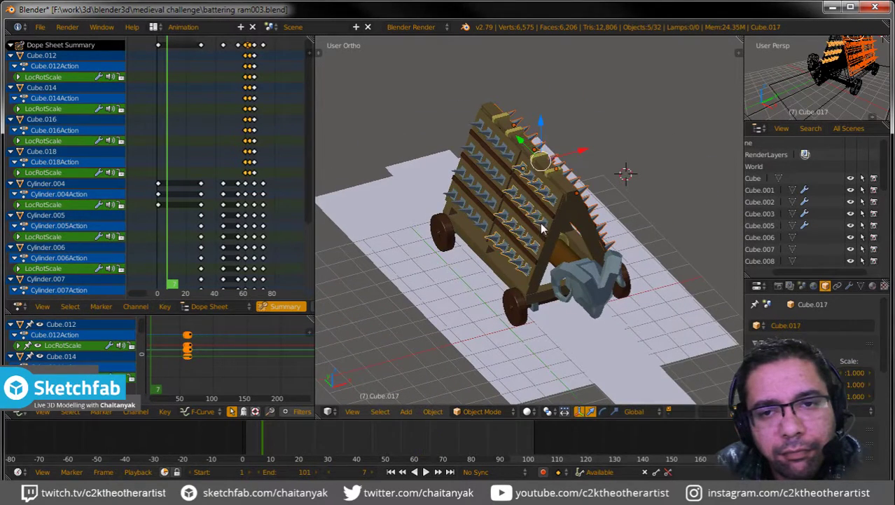
right_click(545, 239, "shift")
right_click(480, 224, "shift")
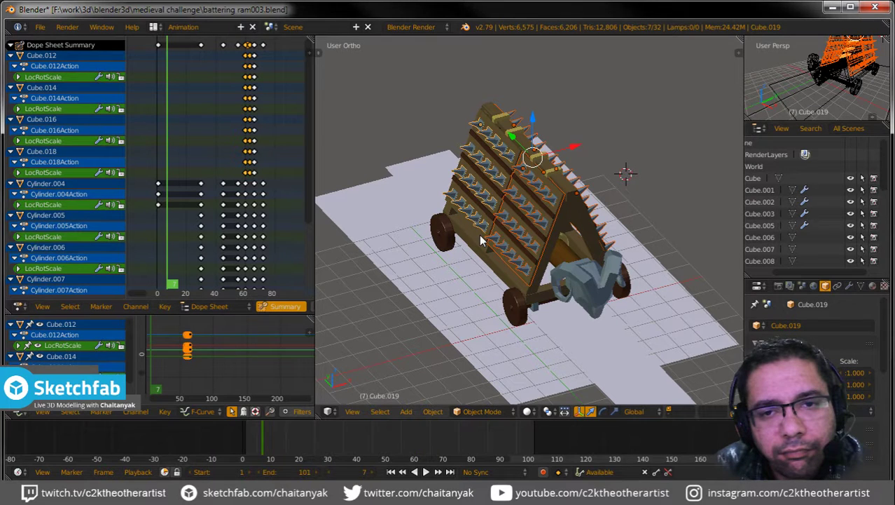
right_click(494, 218, "shift")
key("x")
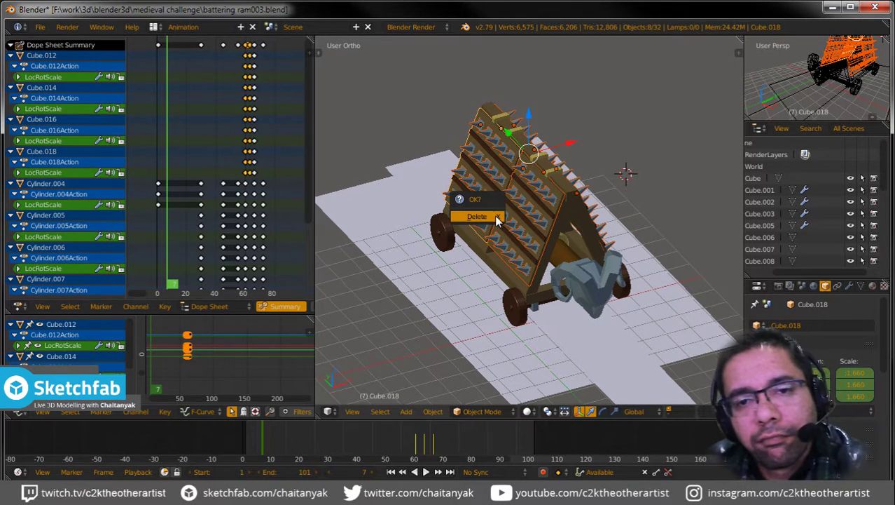
left_click(496, 217)
mouse_move(496, 218)
middle_mouse_down()
mouse_move(512, 260)
mouse_move(468, 266)
mouse_move(511, 238)
mouse_move(518, 266)
mouse_move(508, 284)
mouse_move(395, 293)
mouse_move(473, 323)
mouse_move(410, 381)
middle_mouse_up()
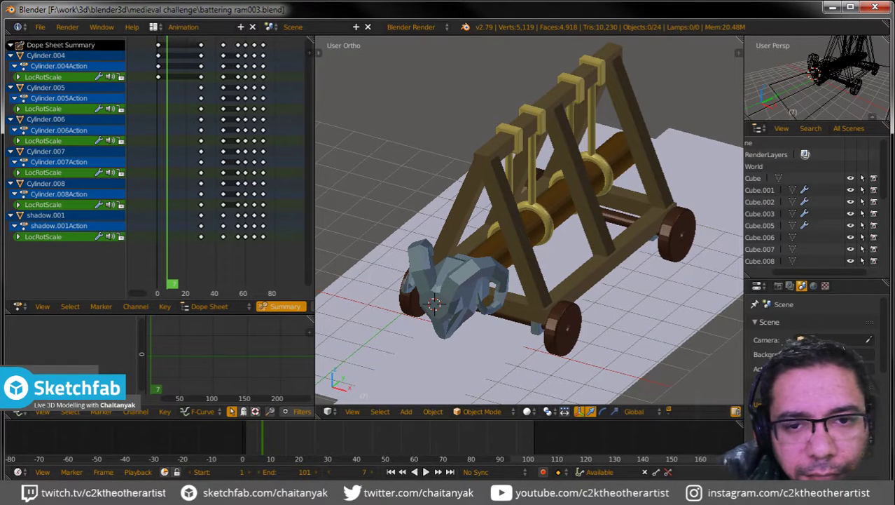
Step: Launch Inkscape from the Windows Start menu to get a blank New document 1
key("super")
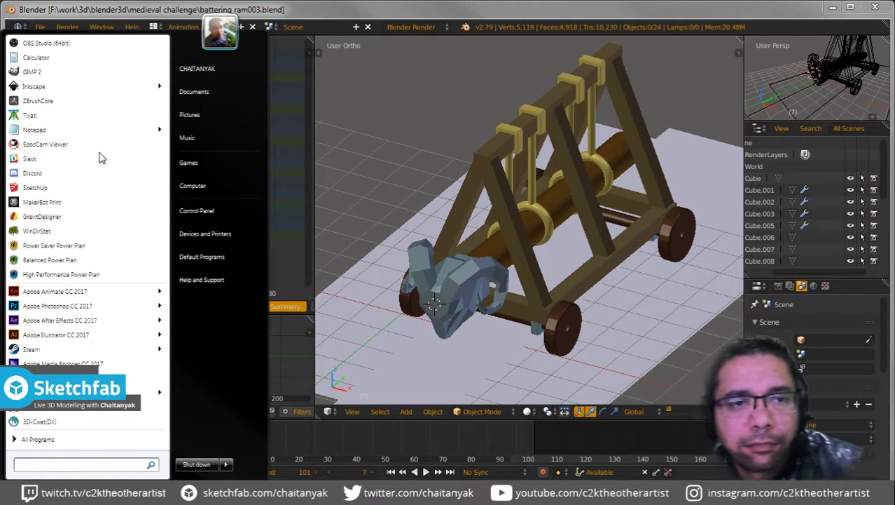
left_click(418, 184)
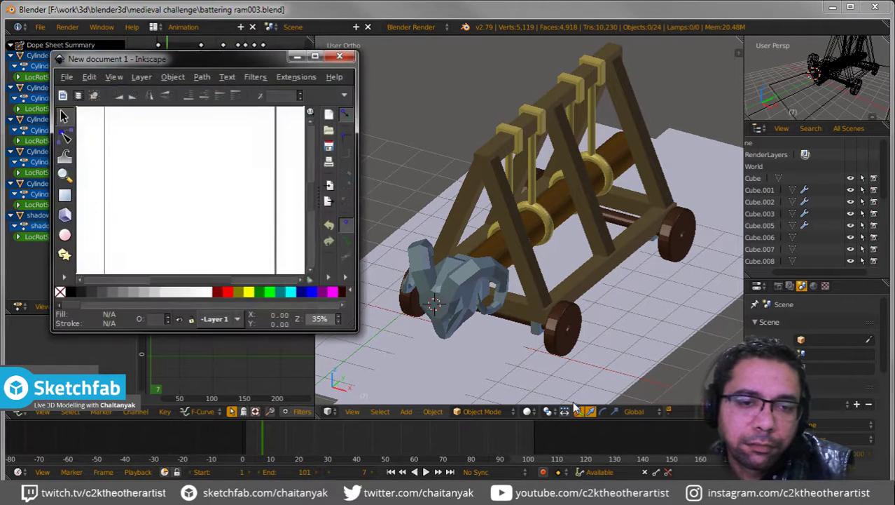
Step: Maximize Inkscape and draw a black square near the page's top-left corner
double_click(172, 60)
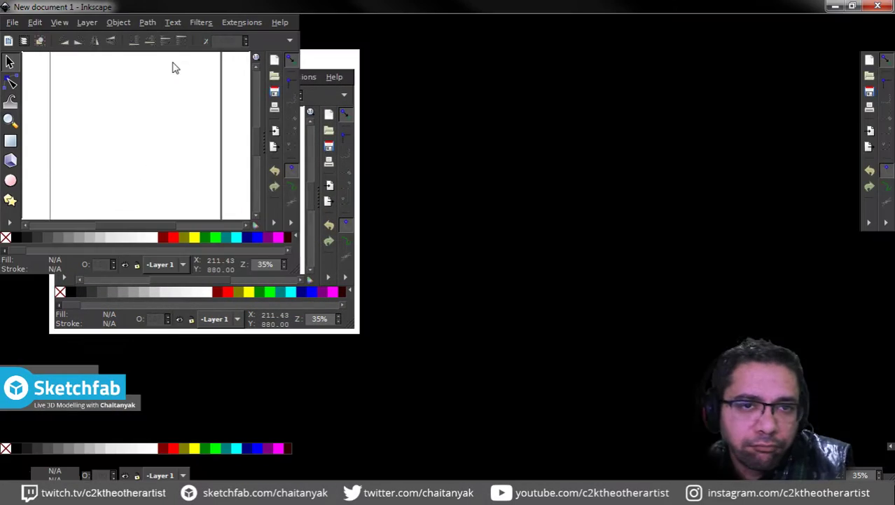
key("r")
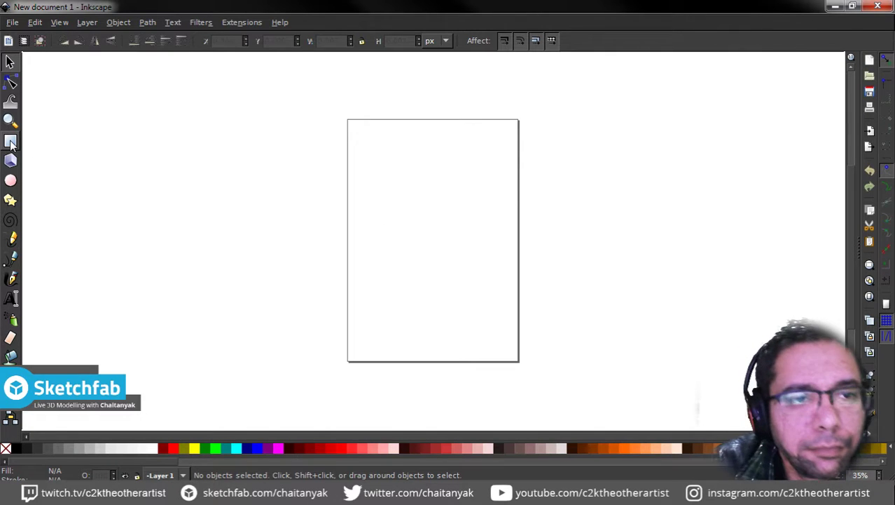
left_click_drag(436, 209, 526, 283, "ctrl+shift")
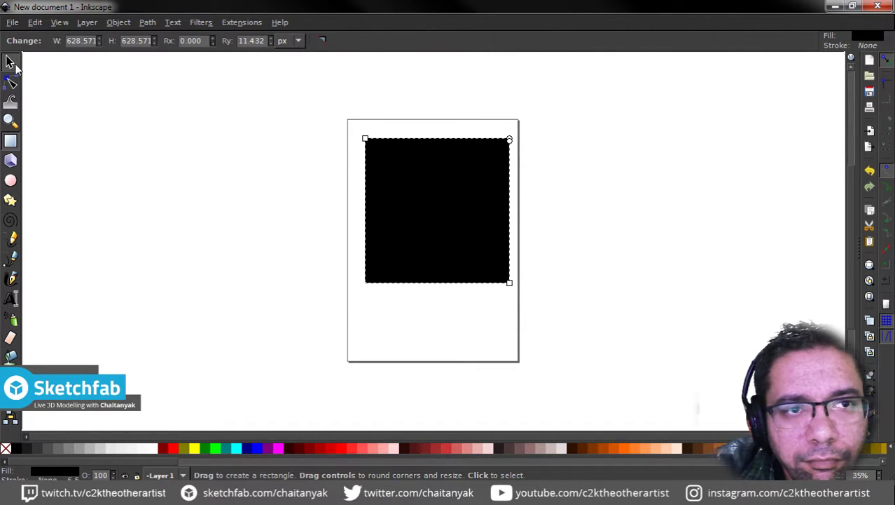
left_click(11, 61)
scroll(539, 157, "up", 3)
scroll(508, 171, "down", 3)
scroll(508, 172, "up", 4, "ctrl")
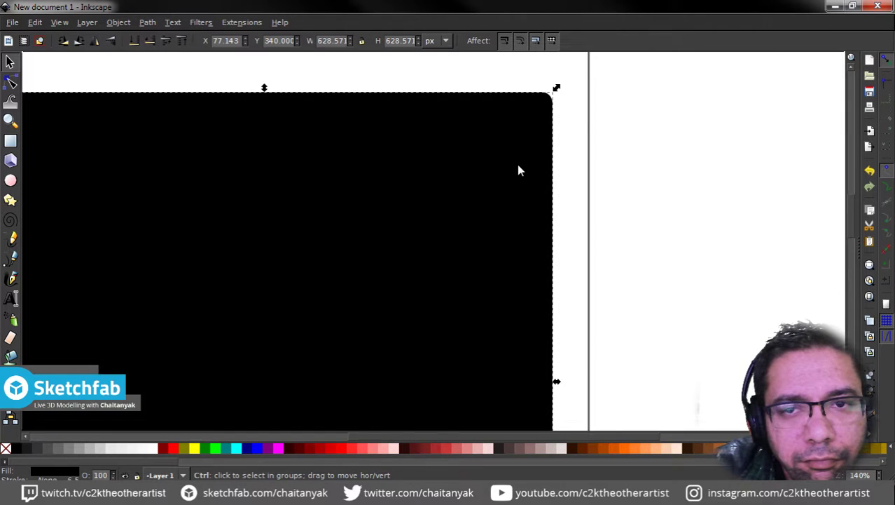
scroll(518, 170, "down", 2, "ctrl")
key("r")
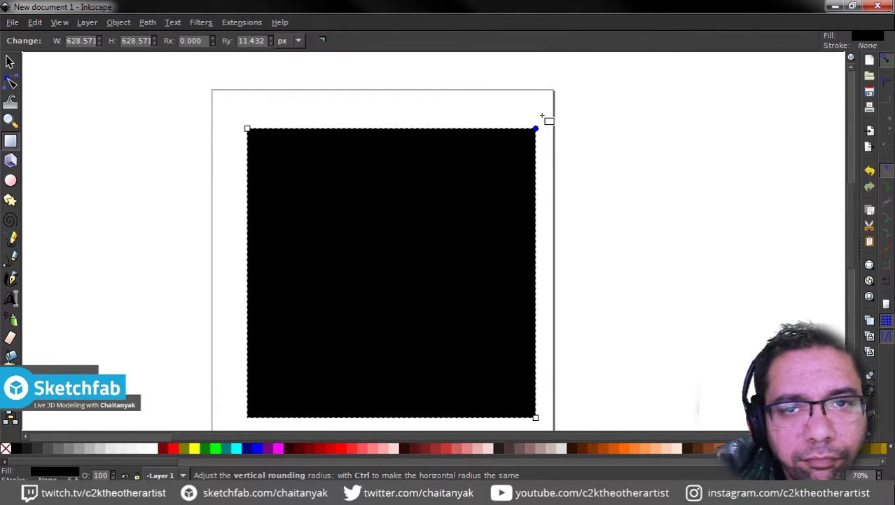
left_click(10, 62)
key("Escape")
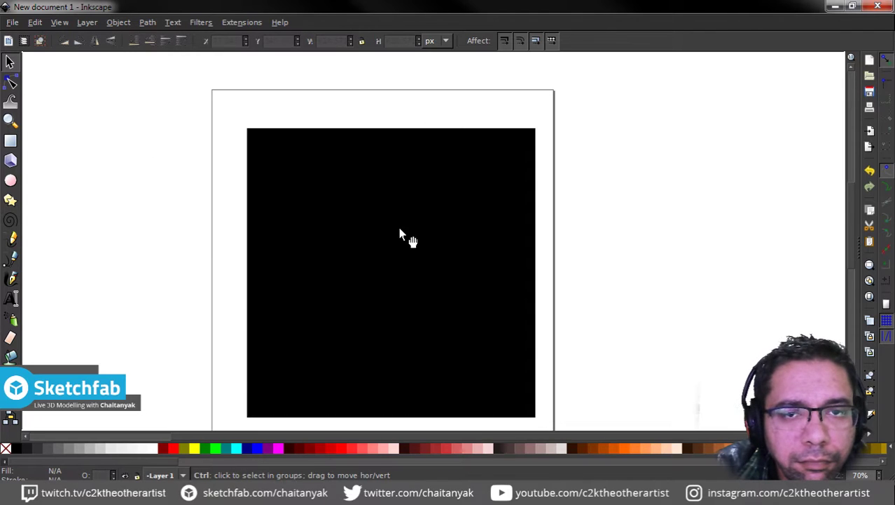
scroll(426, 232, "down", 2, "ctrl")
left_click_drag(414, 222, 394, 202)
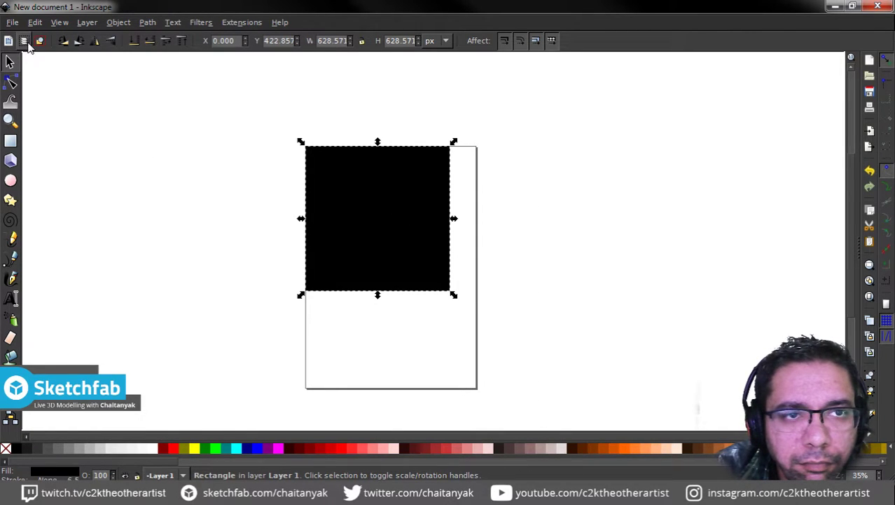
Step: Resize the page to the square as 628.57 × 628.57 px, then delete the square
left_click(13, 21)
left_click(59, 218)
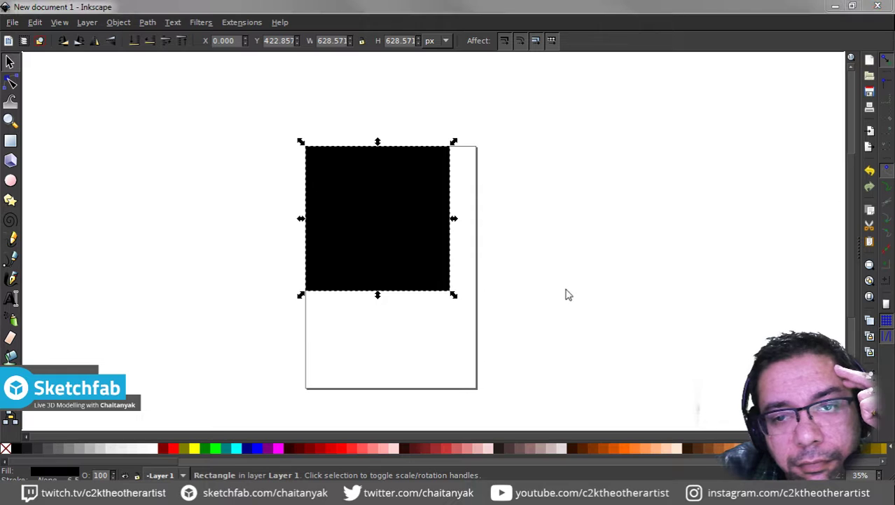
key("shift+ctrl+d")
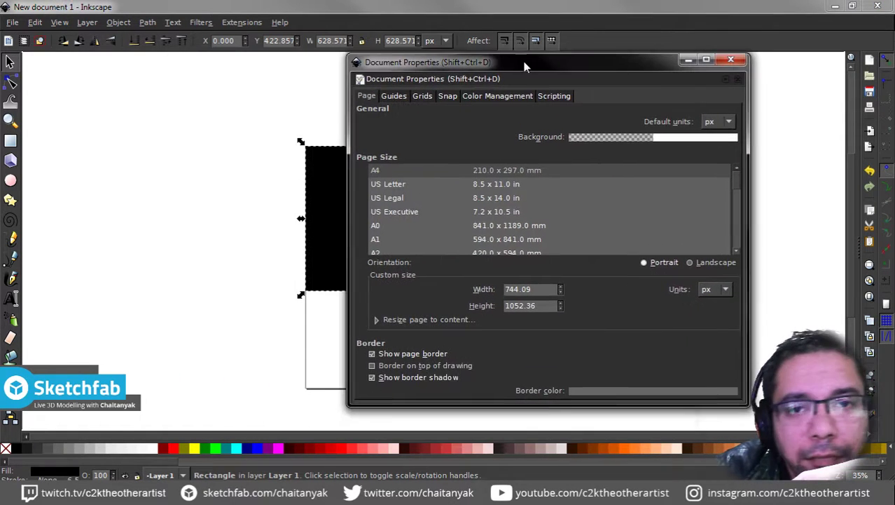
left_click(413, 319)
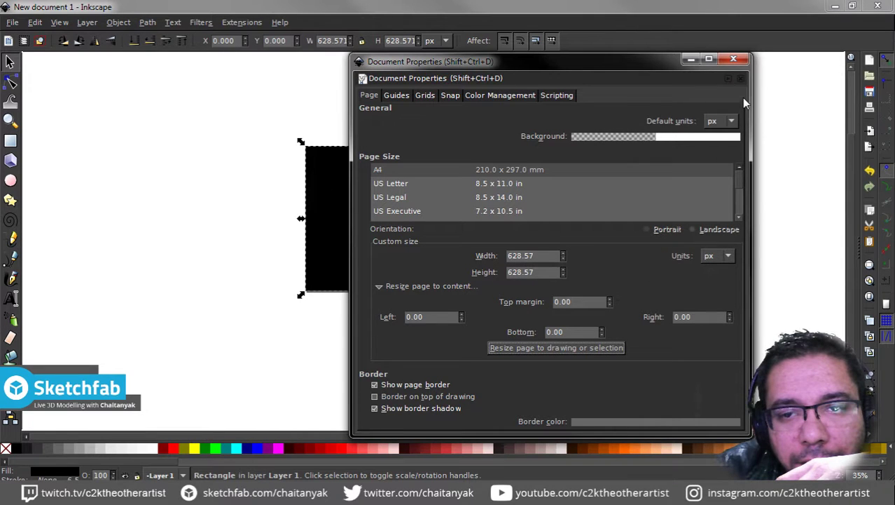
left_click(733, 59)
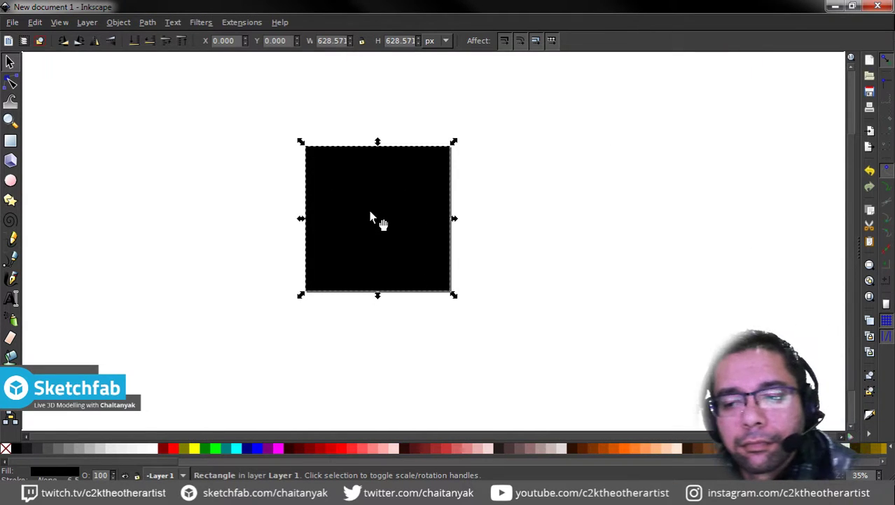
key("Delete")
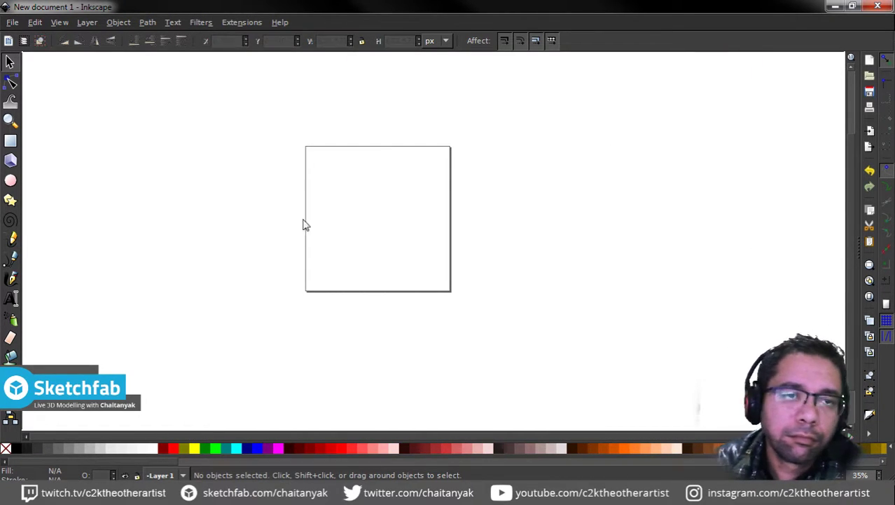
Step: Draw a star across the page and give it 10 corners
left_click(13, 202)
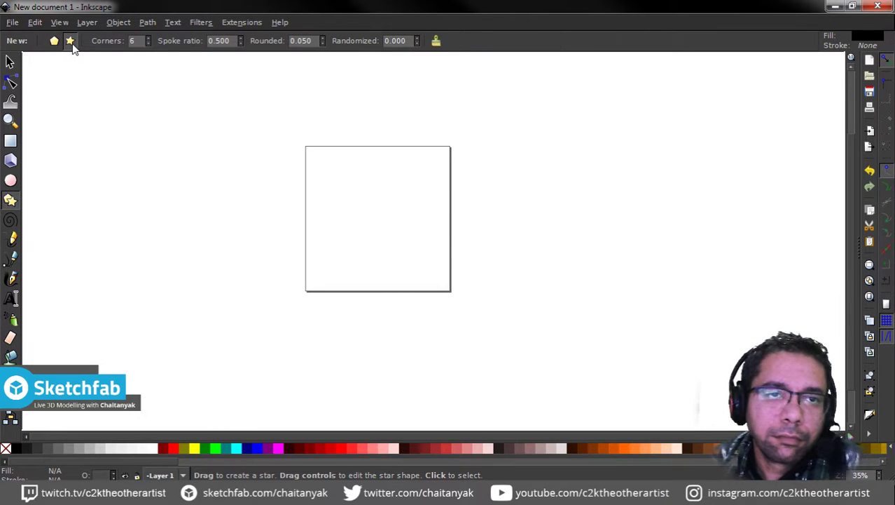
left_click_drag(373, 214, 423, 242)
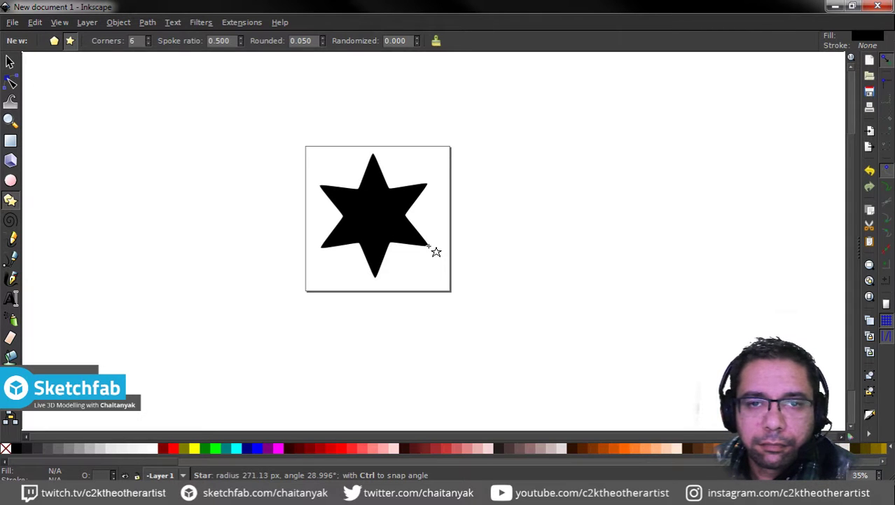
left_click_drag(434, 250, 444, 256)
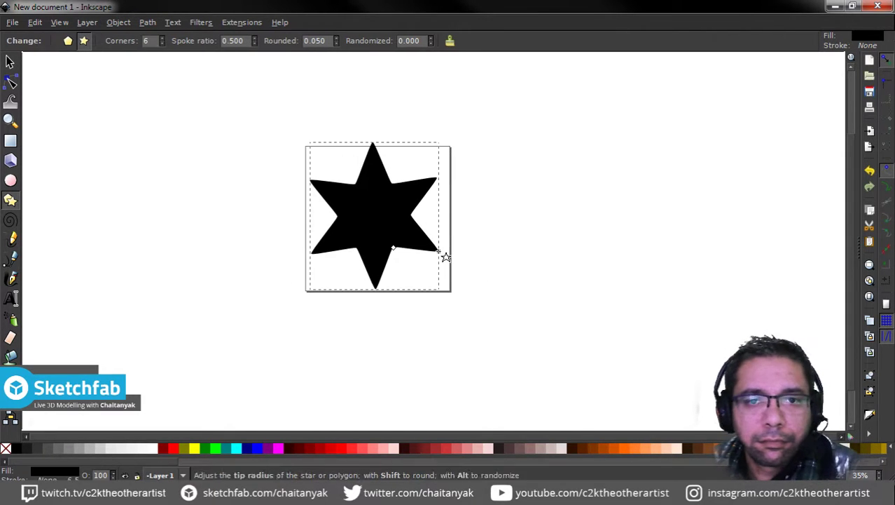
key("Delete")
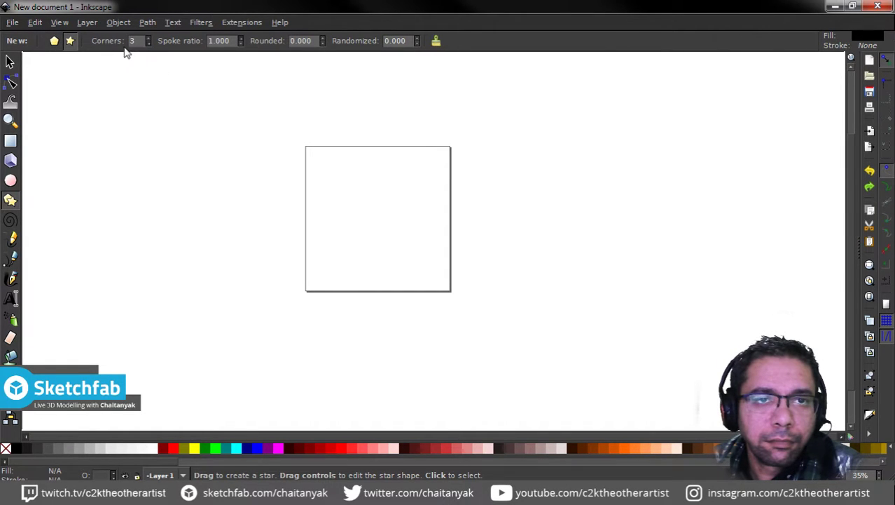
left_click_drag(378, 214, 423, 257)
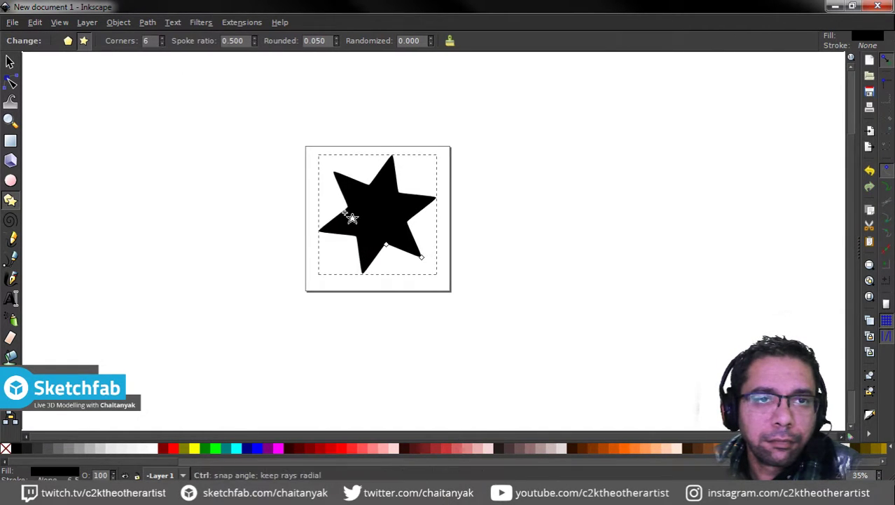
left_click(161, 38)
left_click(161, 37)
left_click(161, 38)
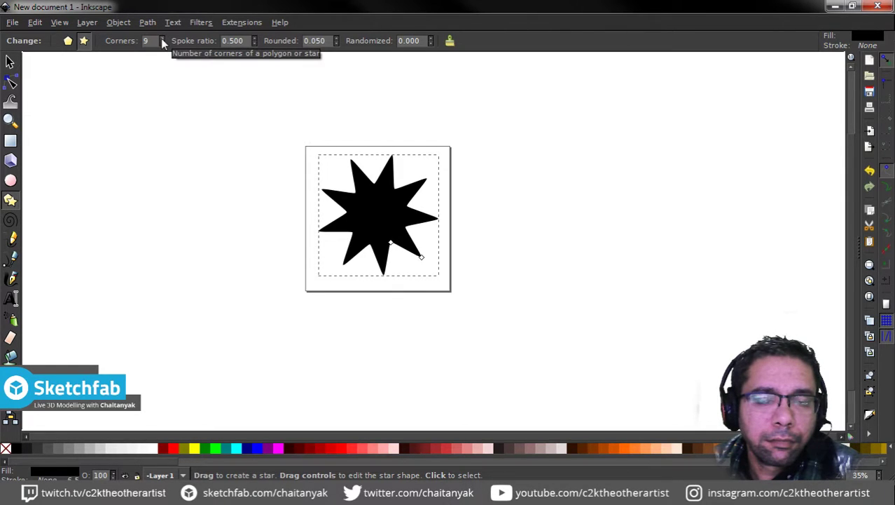
left_click(162, 38)
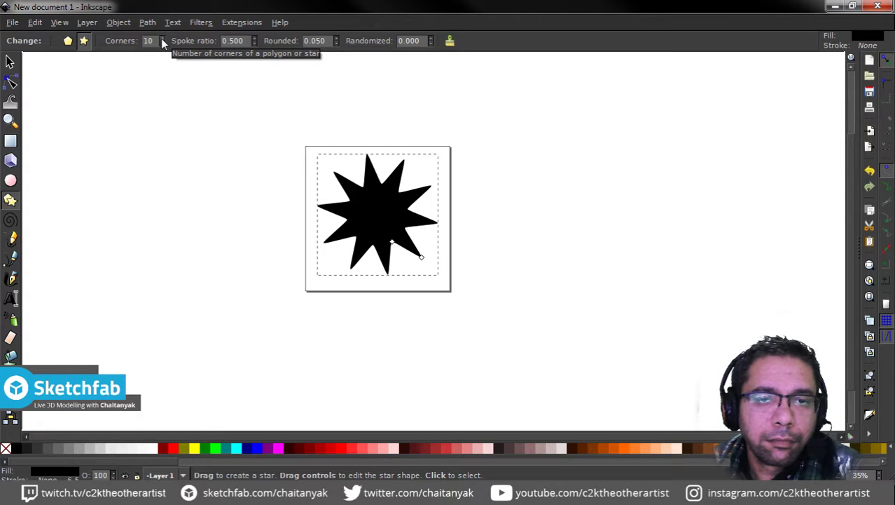
Step: Rotate the star upright and enlarge it to about 604.783 × 578.214 px to nearly fill the page
left_click(9, 62)
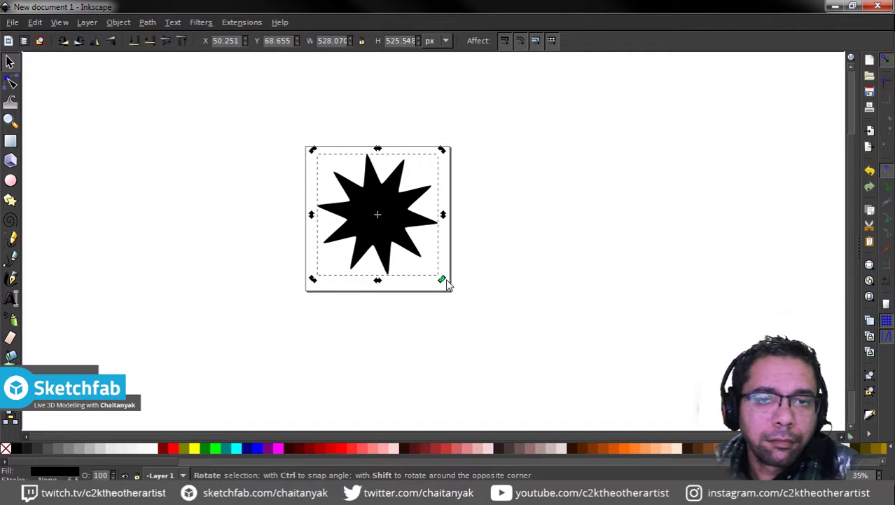
left_click_drag(446, 281, 455, 275)
left_click_drag(456, 276, 456, 274)
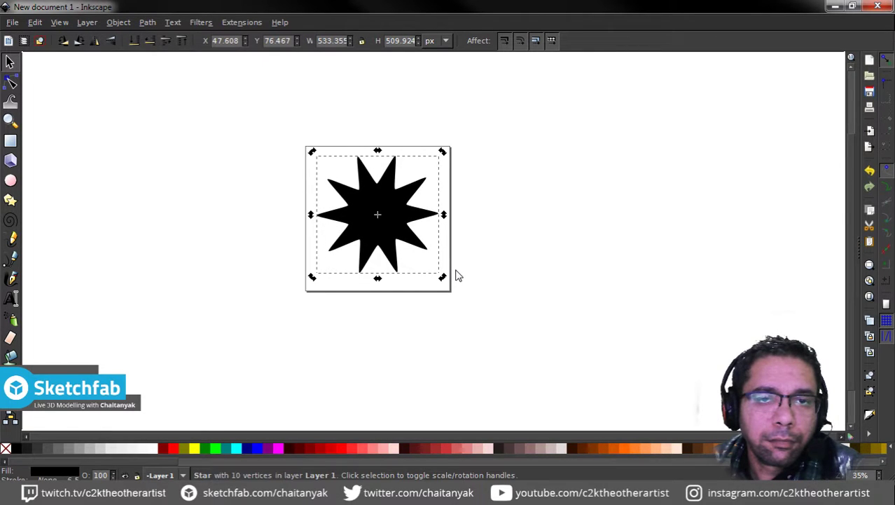
scroll(420, 252, "up", 4)
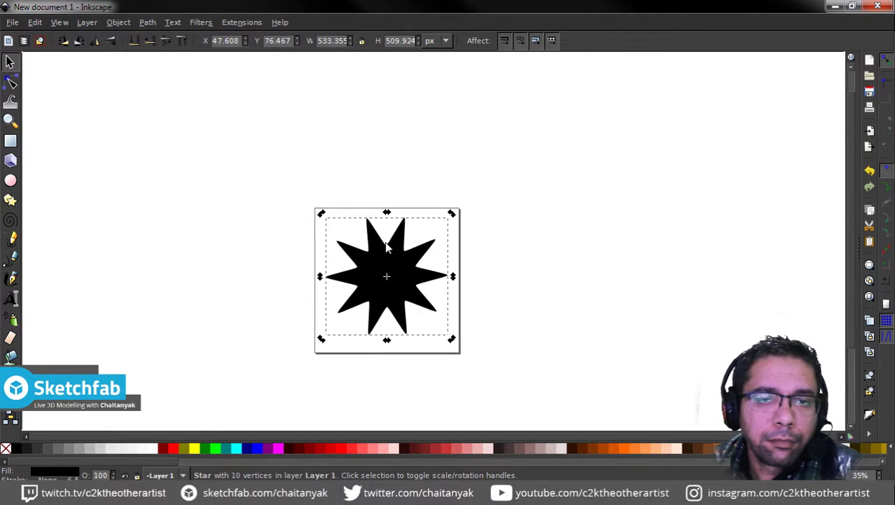
scroll(382, 267, "up", 2, "ctrl")
scroll(420, 259, "down", 2)
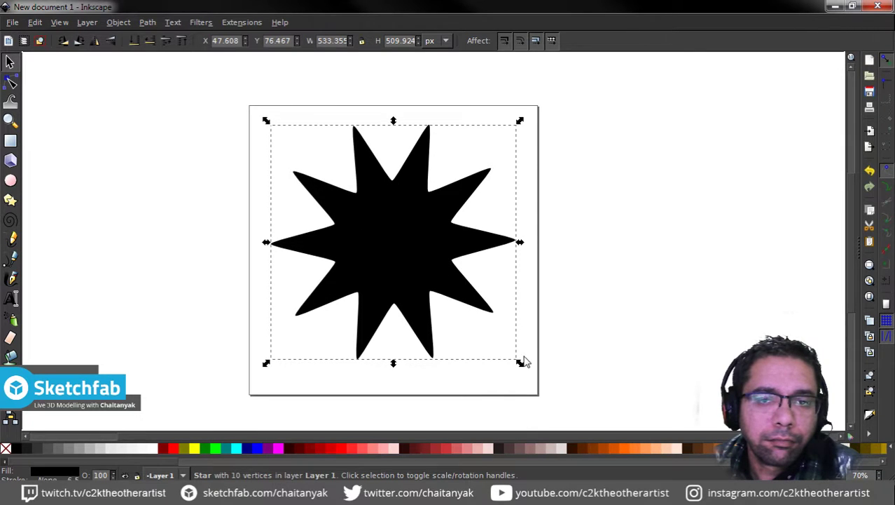
left_click_drag(519, 362, 540, 392)
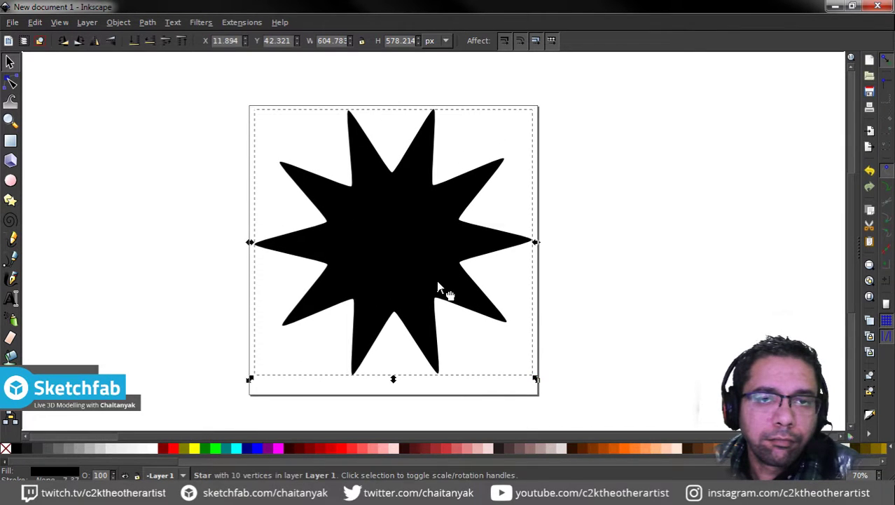
left_click_drag(437, 280, 436, 286)
Step: Colour the large star yellow and lower its opacity to about 56%
left_click(196, 449)
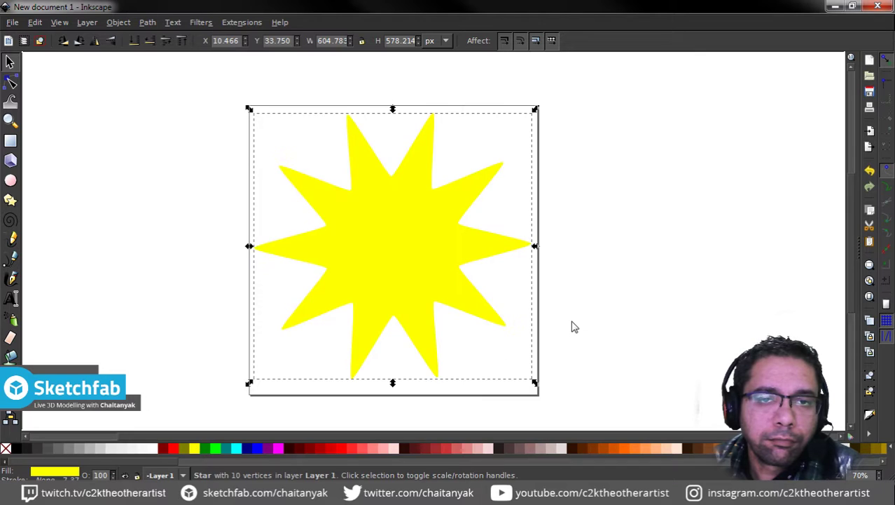
mouse_move(573, 324)
middle_mouse_down()
mouse_move(543, 336)
mouse_move(569, 313)
middle_mouse_up()
scroll(569, 315, "down", 1)
scroll(569, 315, "up", 1)
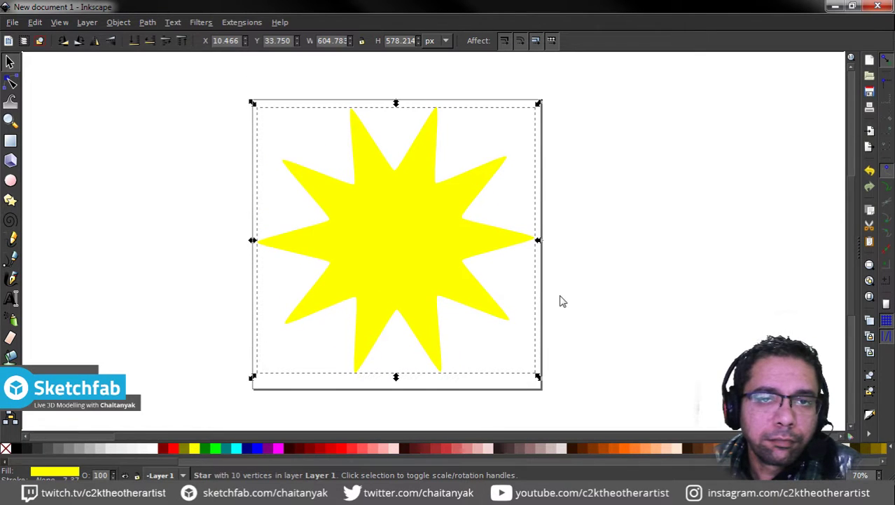
left_click(870, 416)
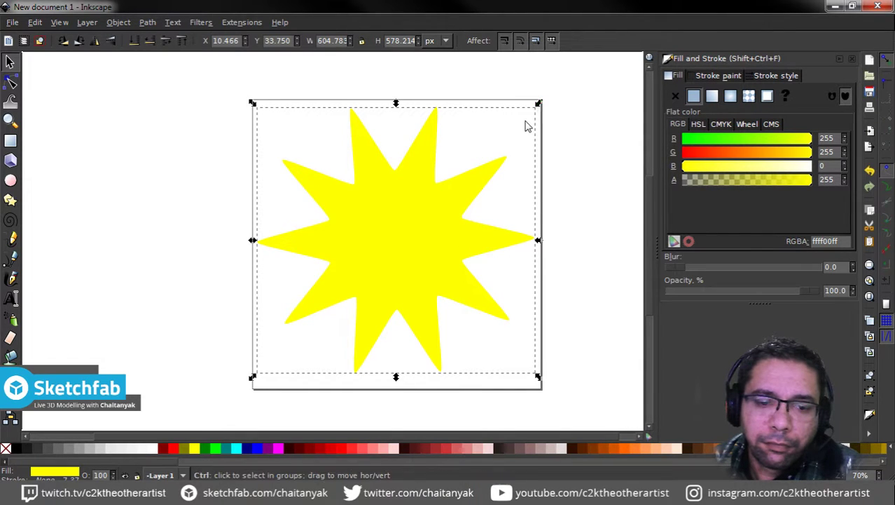
left_click_drag(540, 111, 455, 130)
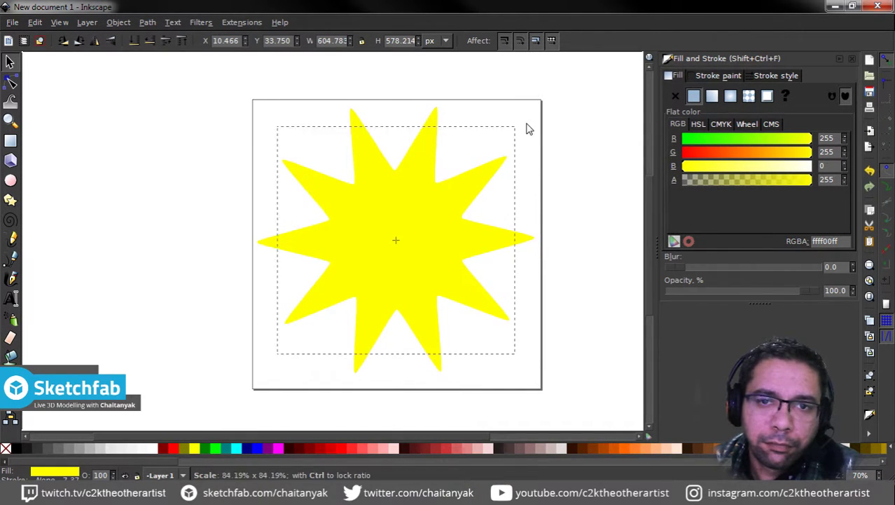
key("Escape")
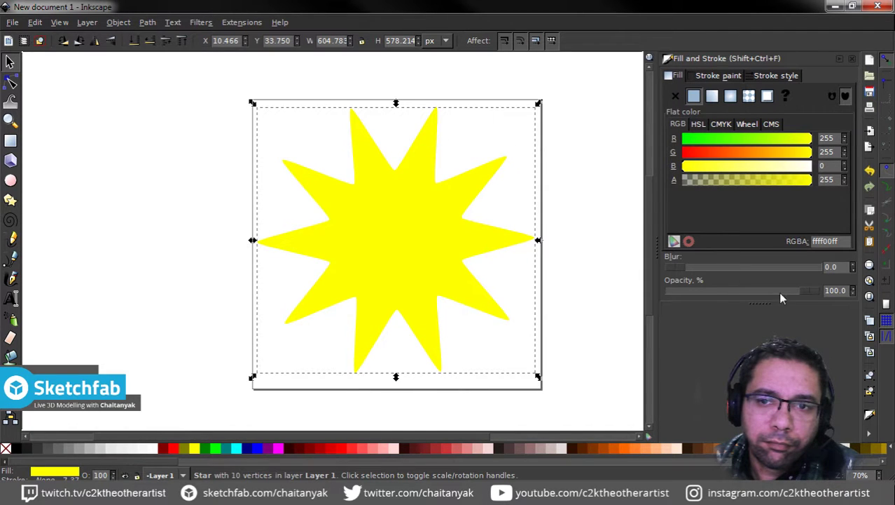
left_click_drag(807, 292, 709, 293)
Step: Shrink the solid yellow star at the centre, then bring up the save dialog
left_click(582, 234)
key("a")
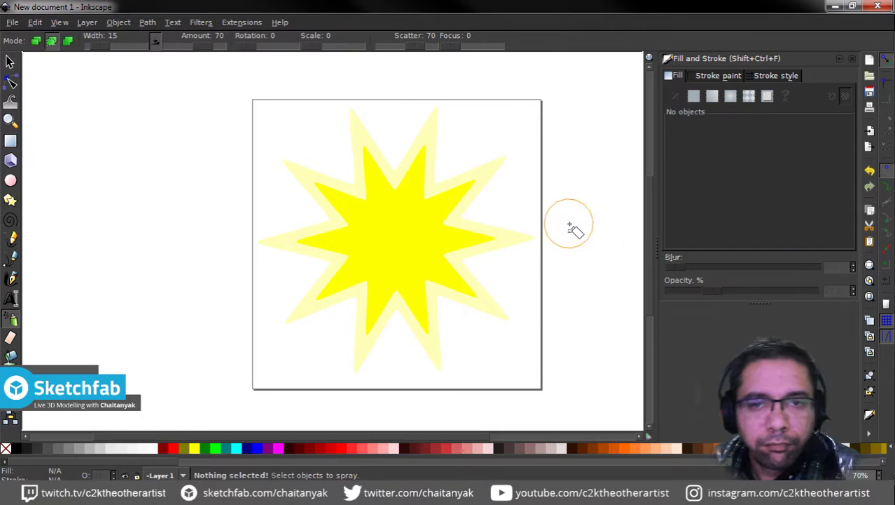
left_click(10, 62)
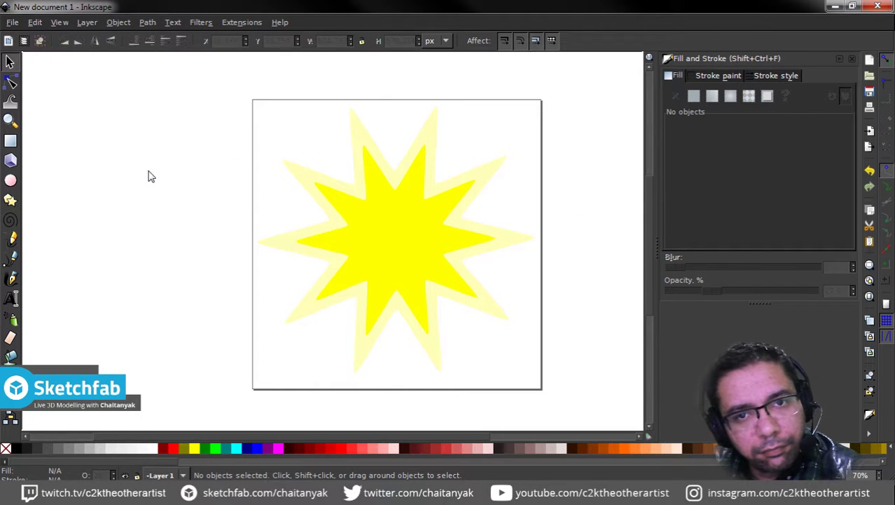
scroll(279, 225, "down", 2, "ctrl")
scroll(284, 230, "up", 2, "ctrl")
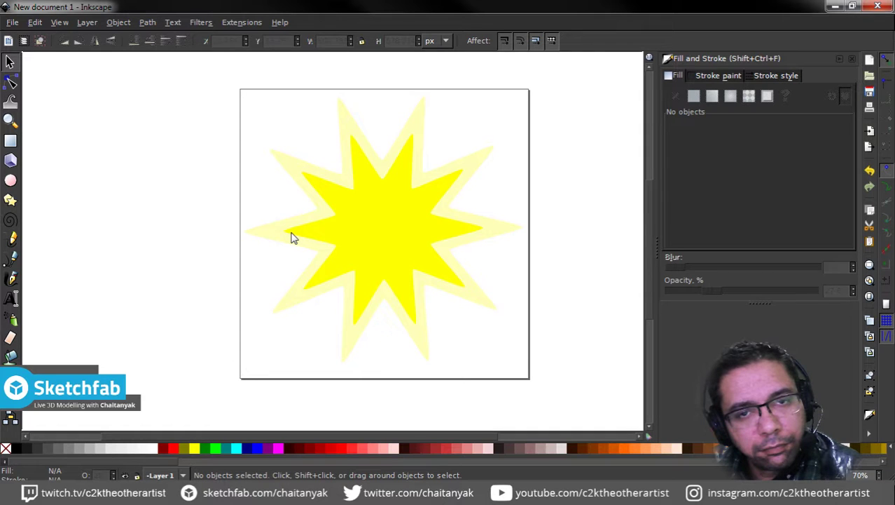
left_click(315, 237)
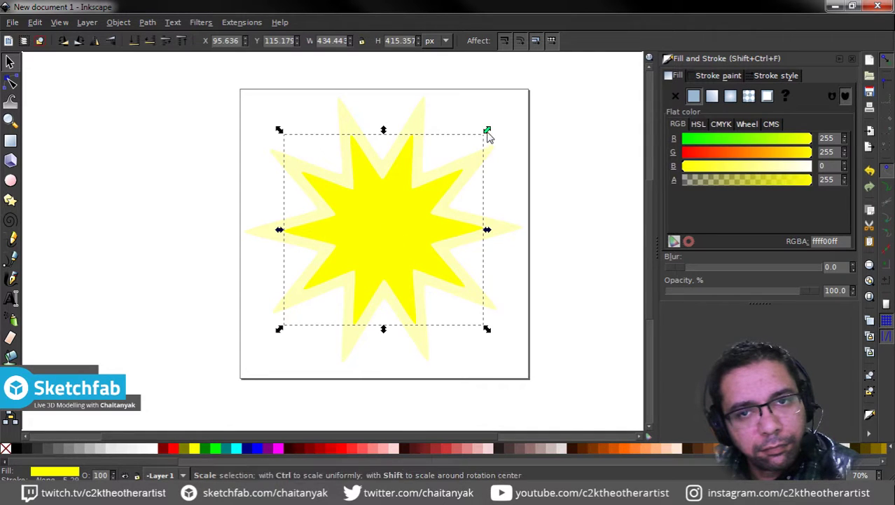
left_click_drag(485, 133, 477, 149)
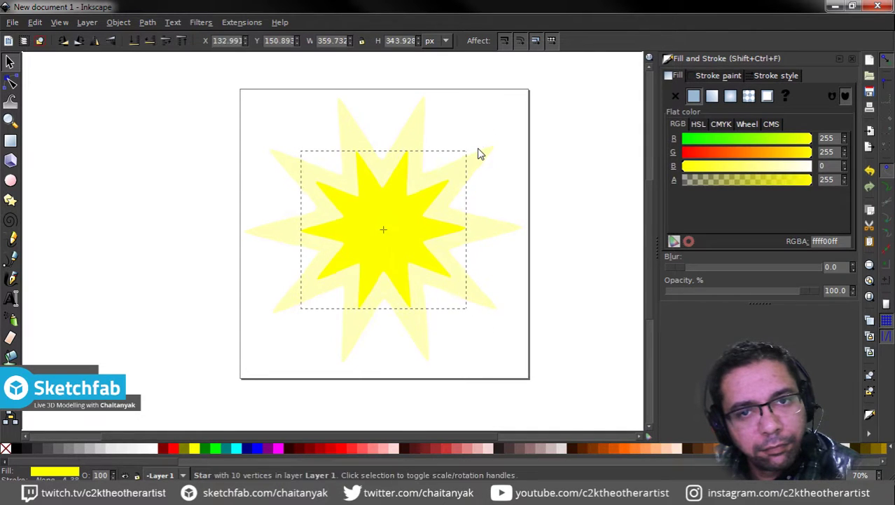
left_click(520, 166)
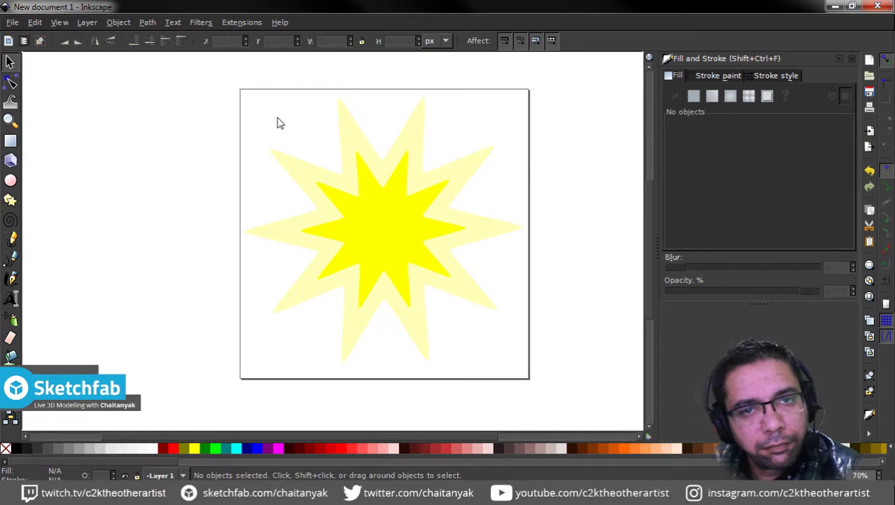
key("ctrl+s")
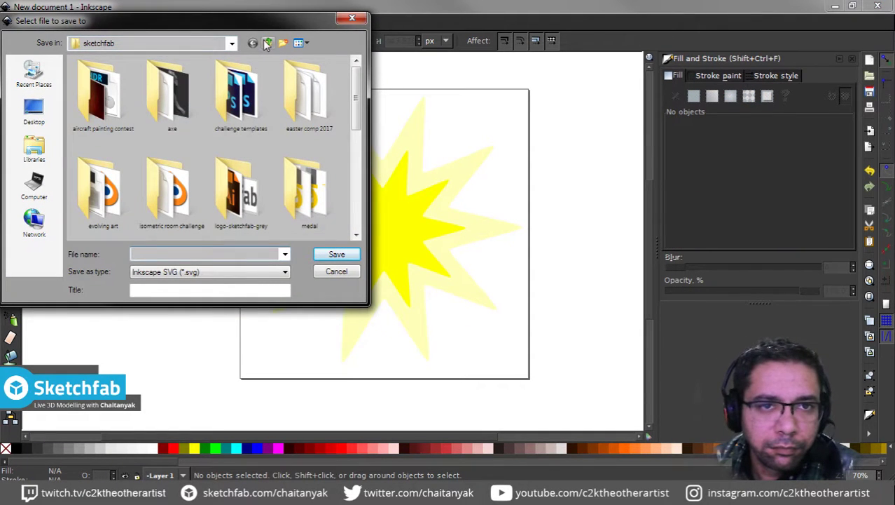
Step: Save the drawing as flashbang.svg in the medieval challenge folder
left_click(267, 43)
left_click(86, 84)
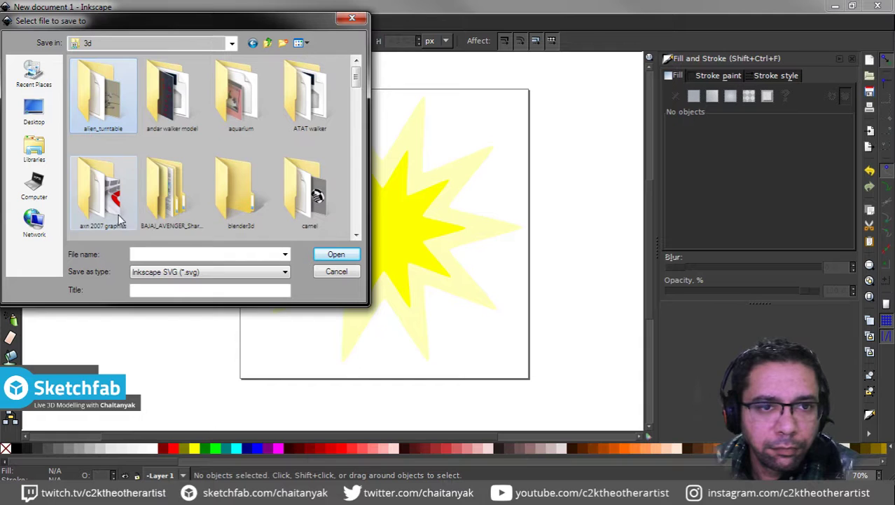
double_click(95, 104)
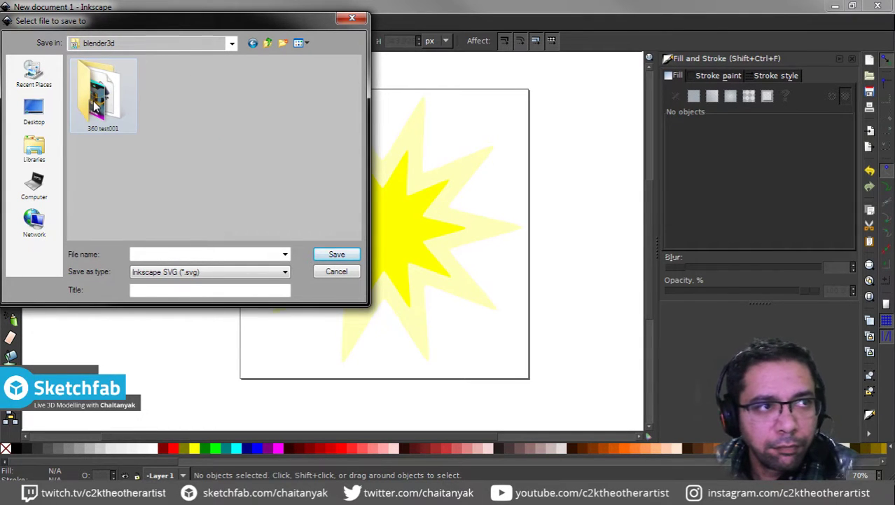
left_click(96, 104)
double_click(95, 103)
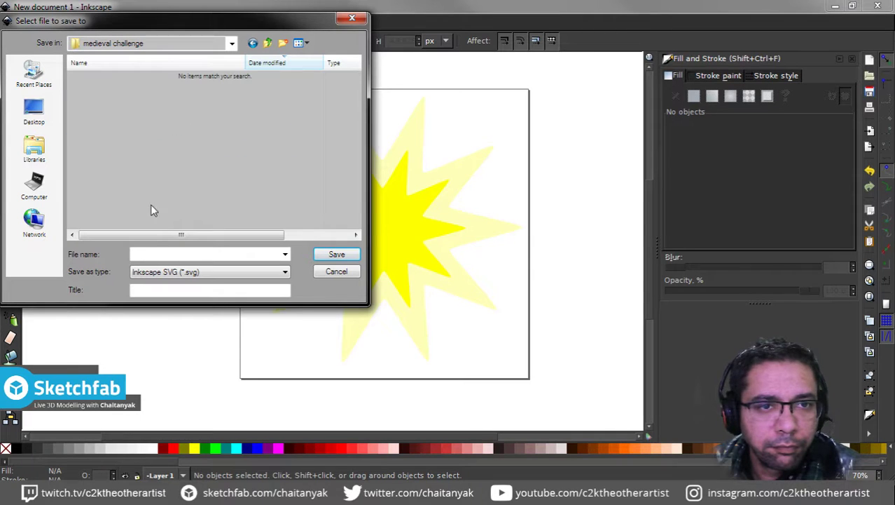
left_click(156, 253)
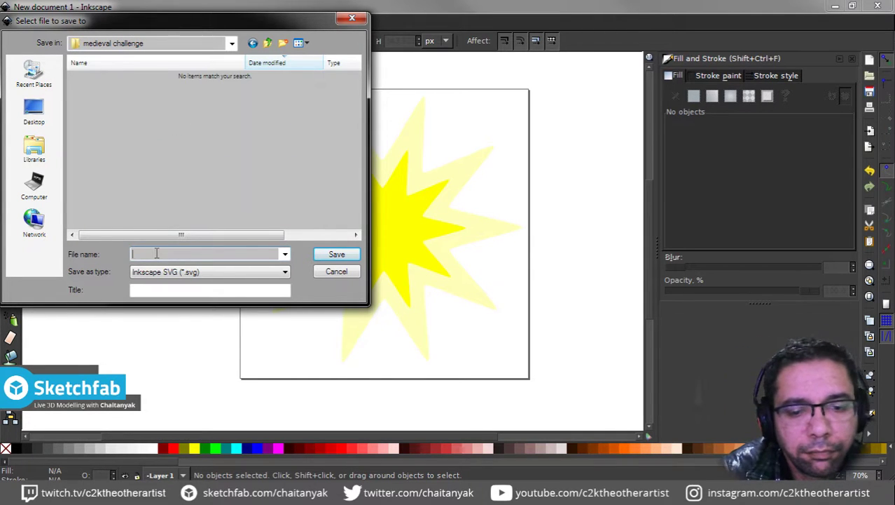
type("flashbang")
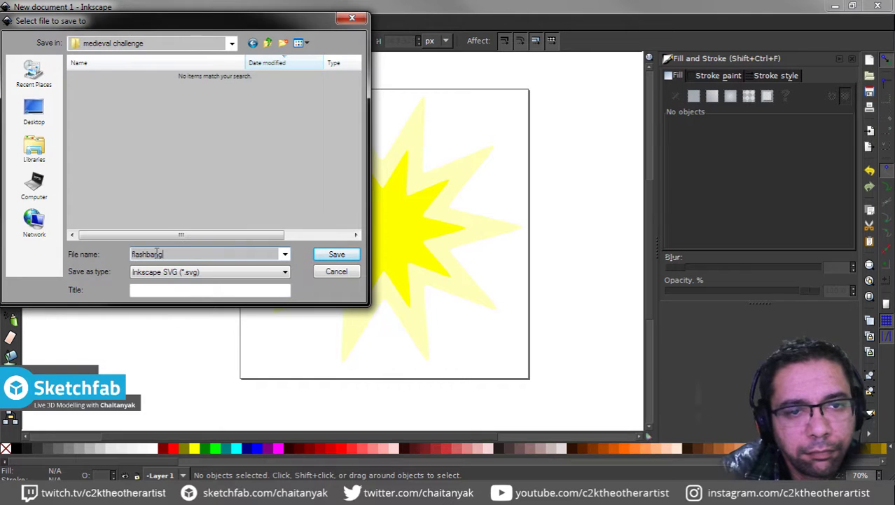
key("Return")
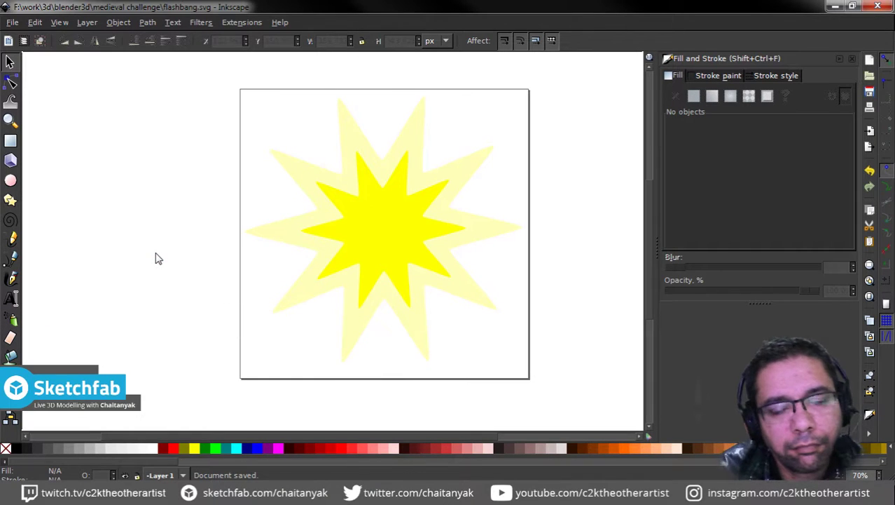
Step: Export the drawing as flashbang.png and close Inkscape, saving changes
key("shift+ctrl+e")
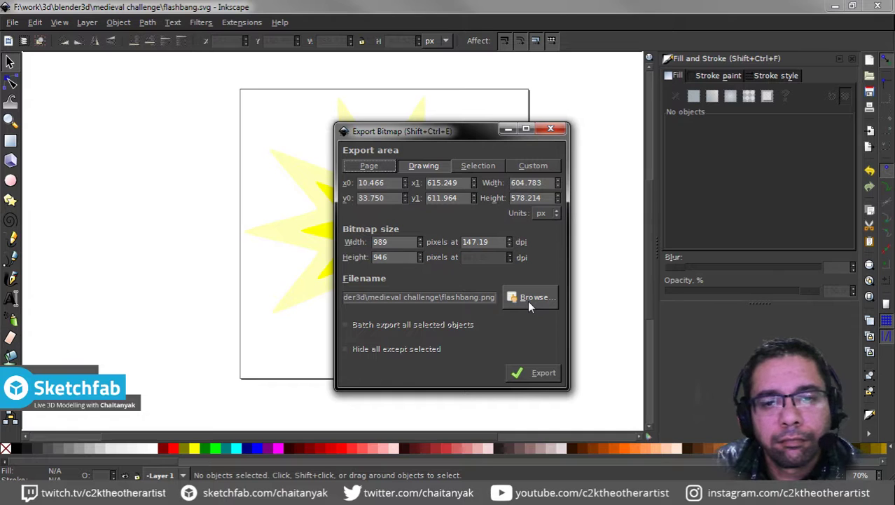
left_click(534, 373)
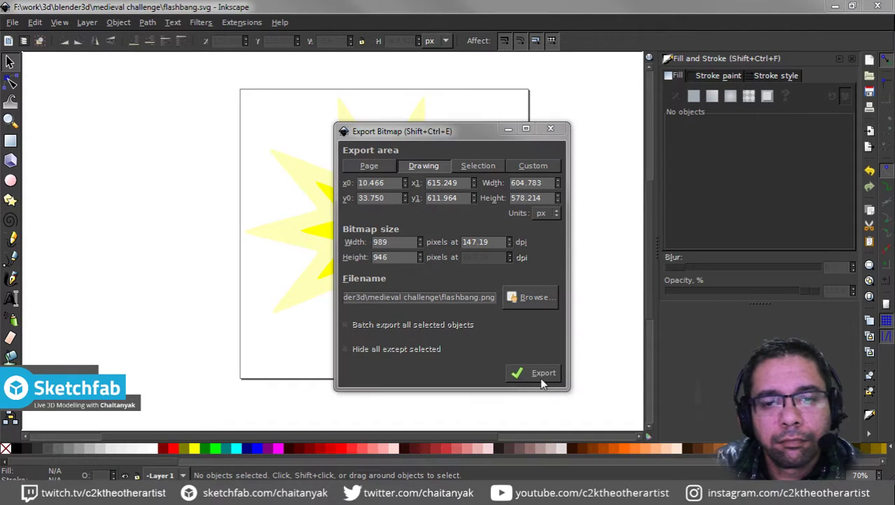
left_click(878, 6)
left_click(547, 290)
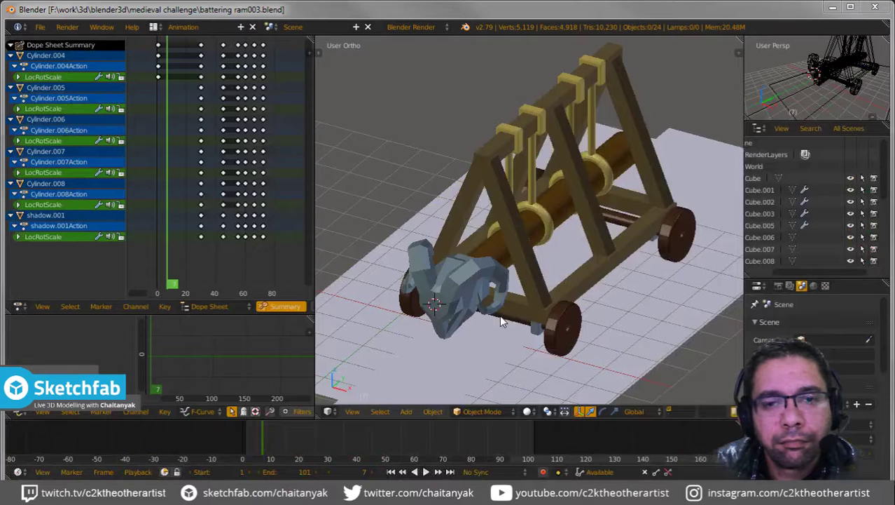
Step: Place the 3D cursor on the ram's head, switch to Default layout, and add flashbang.png as an image plane
left_click(431, 319)
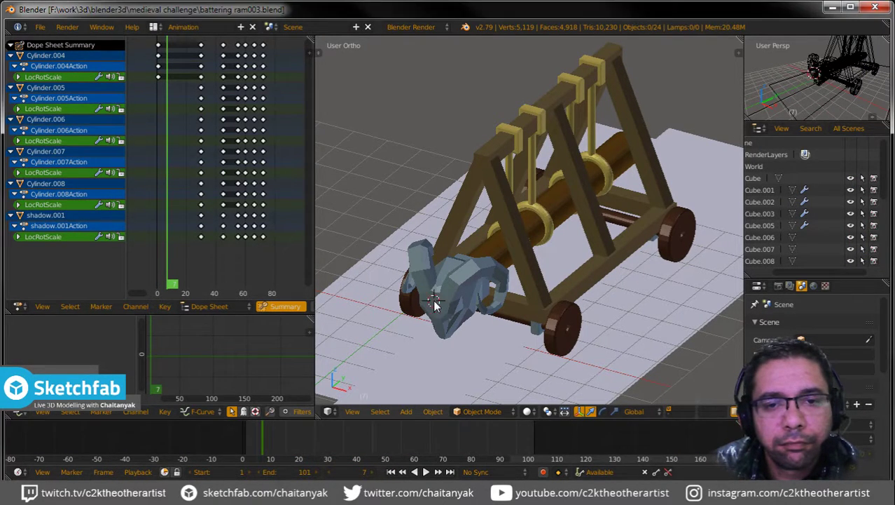
left_click(154, 27)
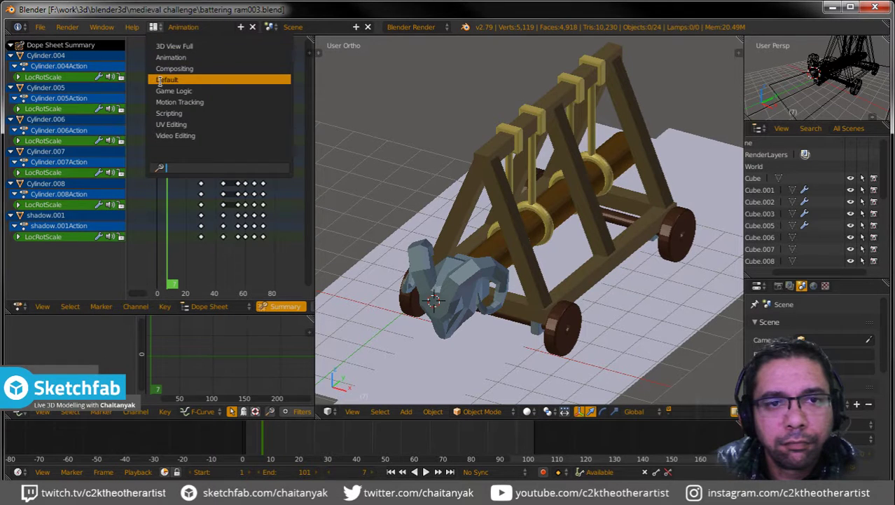
left_click(210, 79)
middle_click_drag(393, 250, 342, 228)
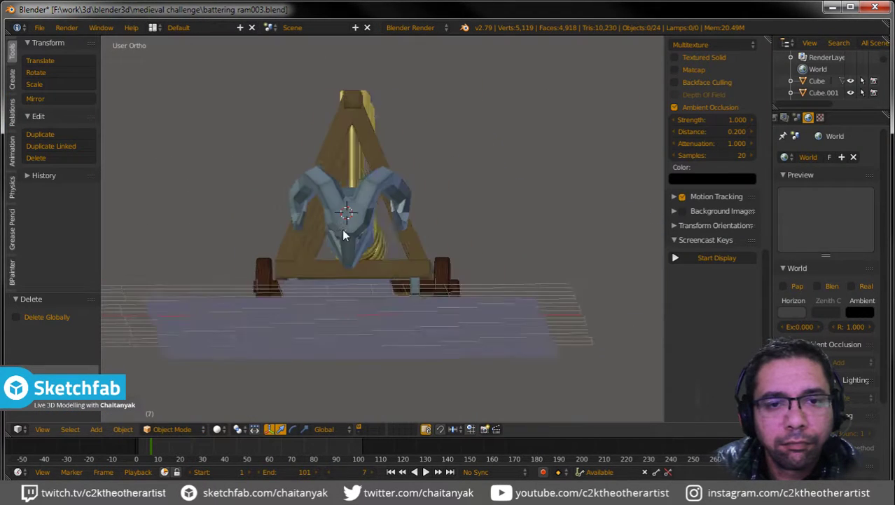
scroll(344, 228, "up", 3)
scroll(350, 218, "up", 3)
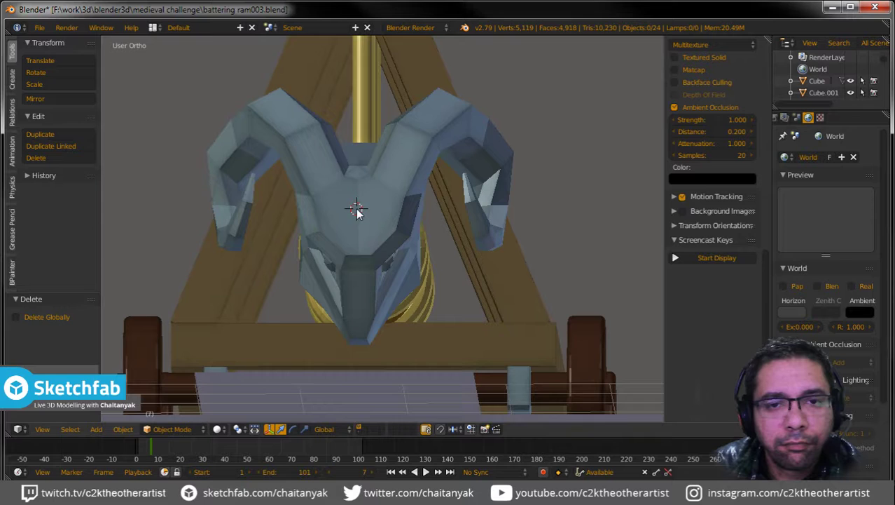
key("shift+a")
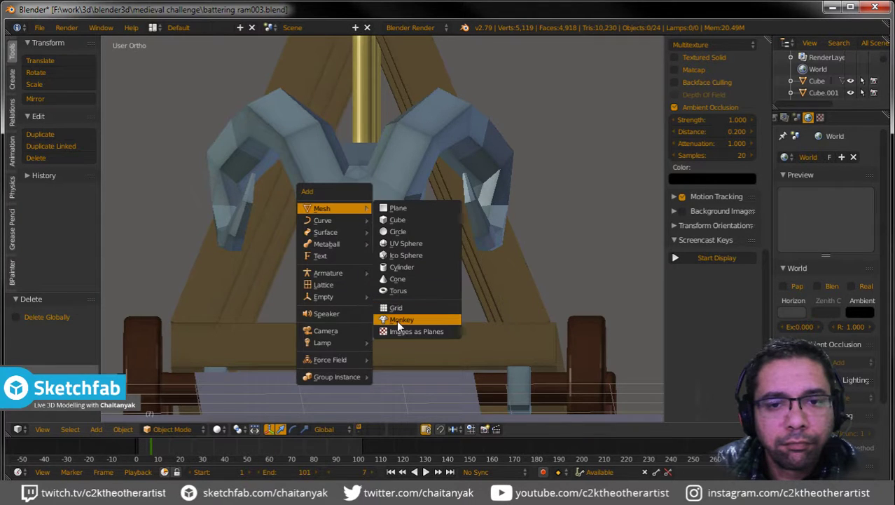
left_click(400, 330)
double_click(201, 99)
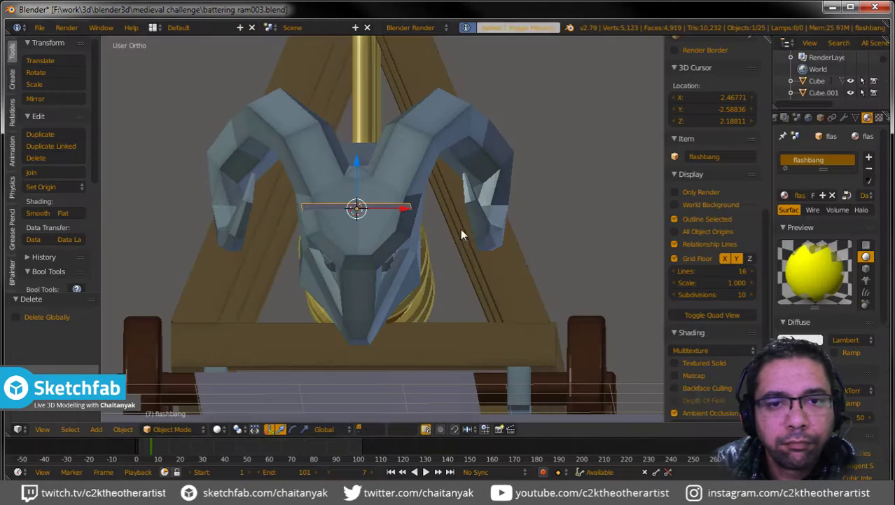
Step: Rotate the flashbang plane 90° on Y and 90° on X and nudge it against the ram's head
middle_click_drag(501, 258, 402, 344)
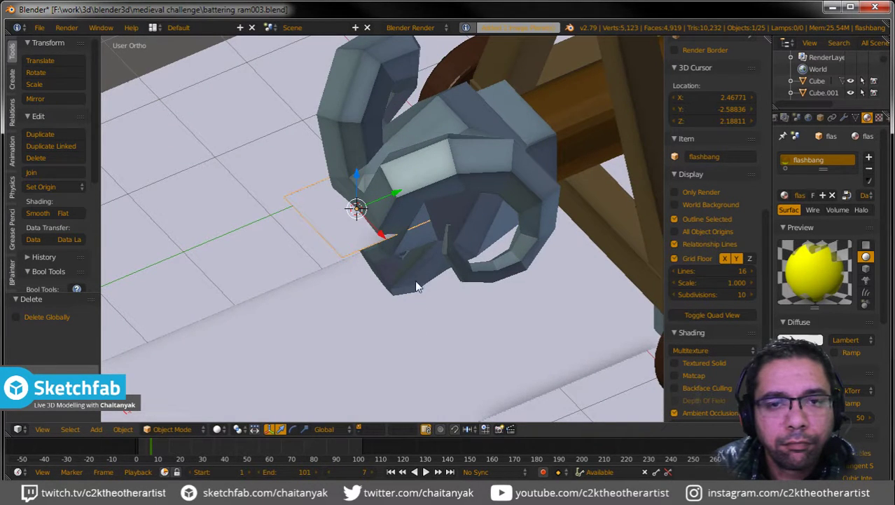
key("alt+z")
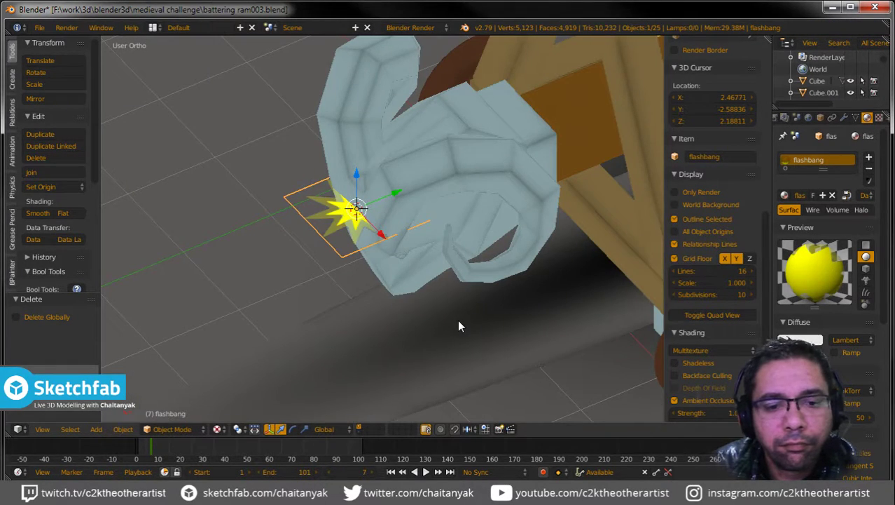
key("r")
key("y")
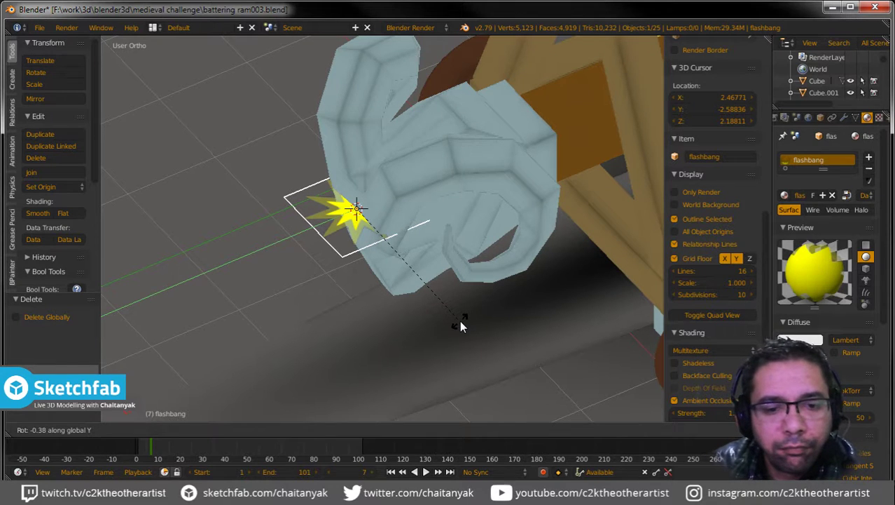
type("90")
key("Return")
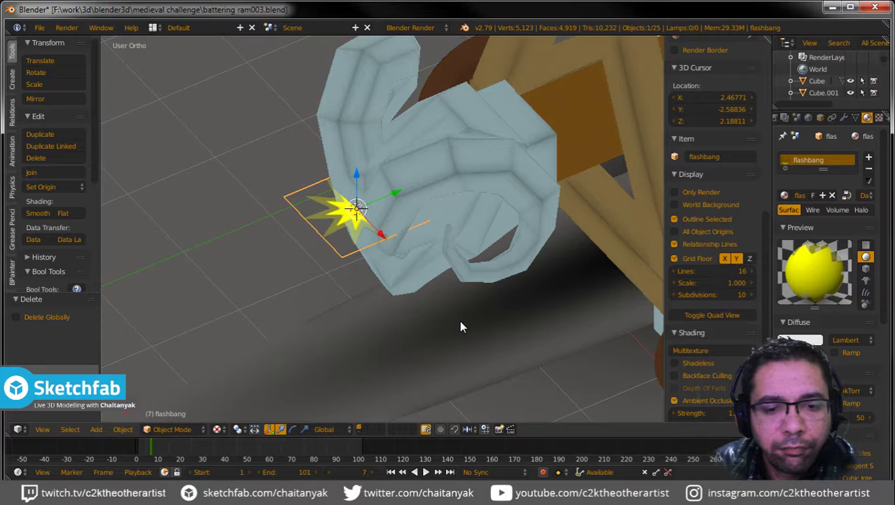
type("rx90")
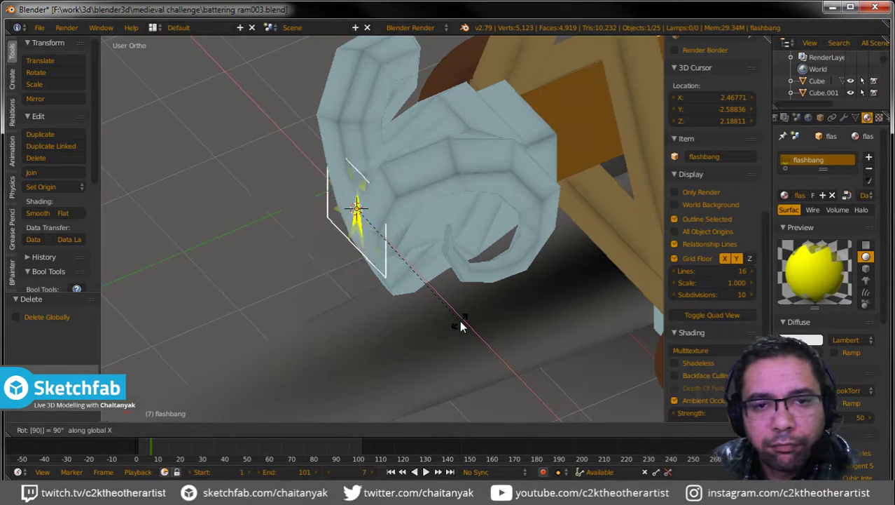
key("Return")
left_click_drag(394, 195, 389, 195)
mouse_move(402, 257)
middle_mouse_down()
mouse_move(432, 205)
mouse_move(475, 200)
mouse_move(417, 218)
middle_mouse_up()
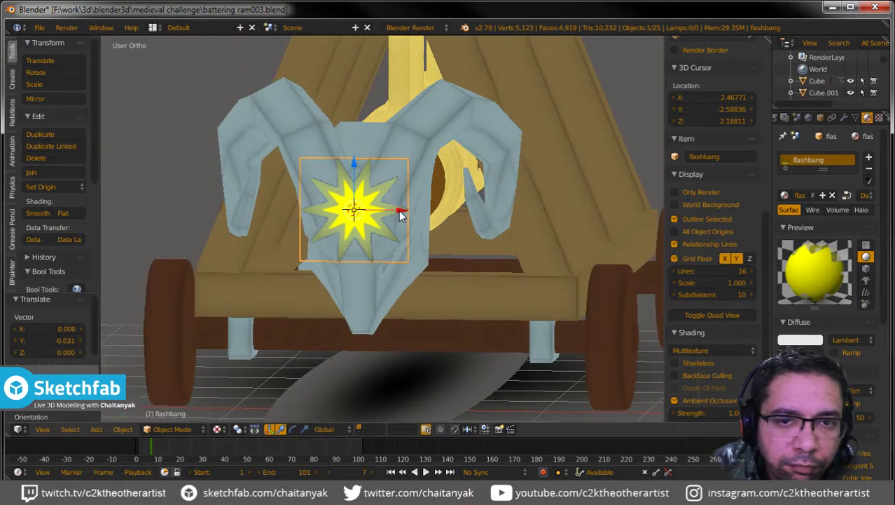
left_click_drag(400, 215, 397, 211)
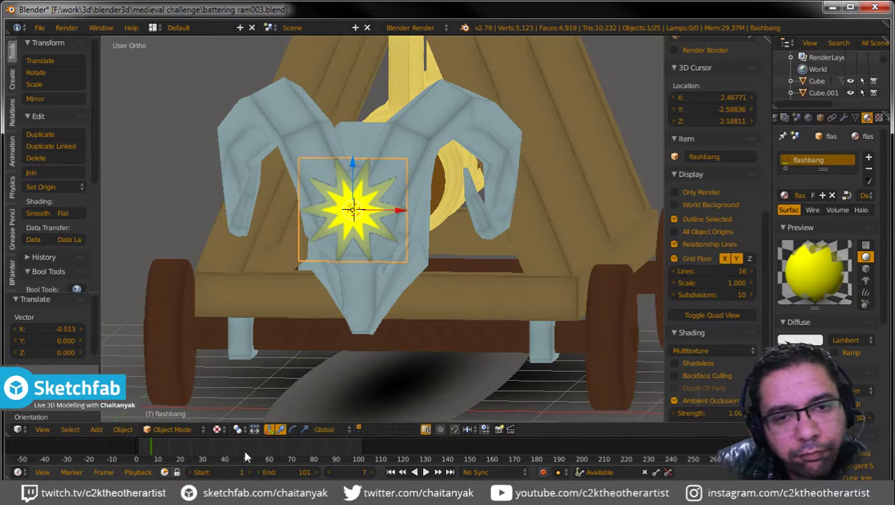
Step: Select the battering ram's log and scrub the timeline to preview its swing
right_click(411, 239)
right_click(418, 207)
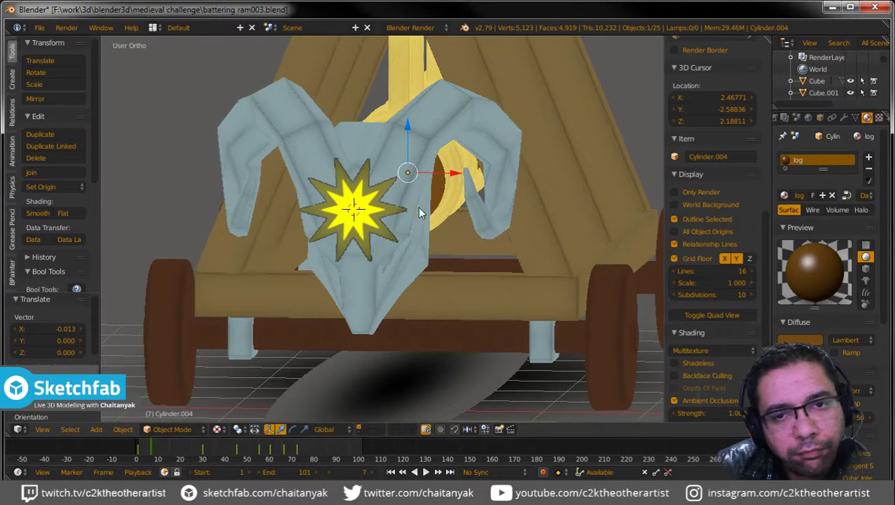
mouse_move(213, 449)
left_mouse_down()
mouse_move(279, 457)
mouse_move(269, 455)
left_mouse_up()
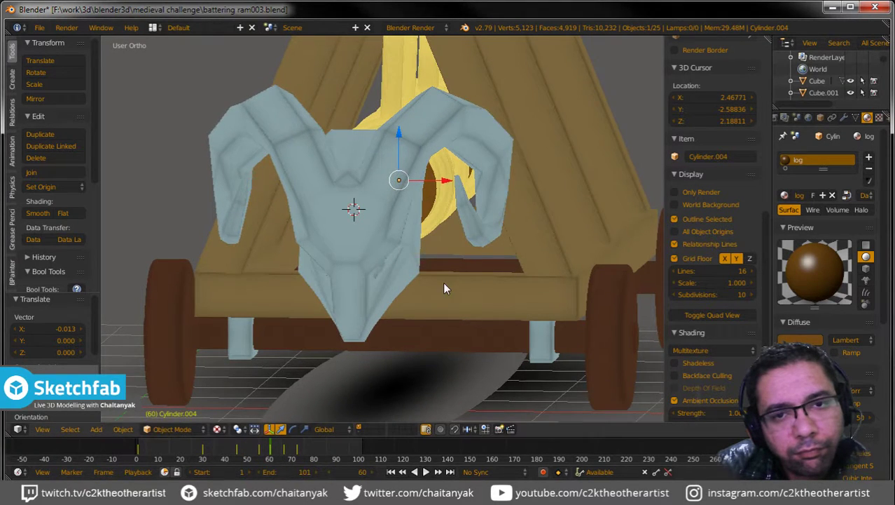
middle_click_drag(443, 282, 381, 317)
mouse_move(308, 313)
middle_mouse_down()
mouse_move(500, 232)
mouse_move(314, 230)
middle_mouse_up()
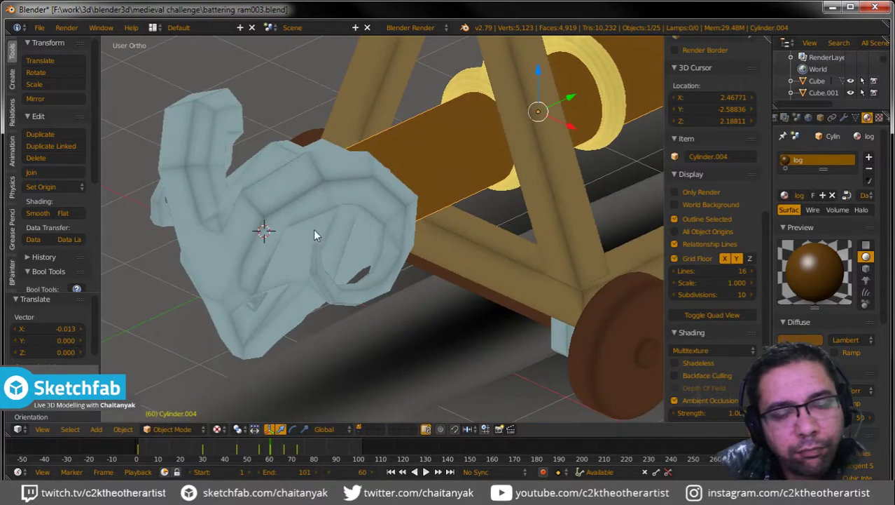
Step: Select the flashbang plane in wireframe and move it along Y in front of the ram
key("z")
right_click(270, 242)
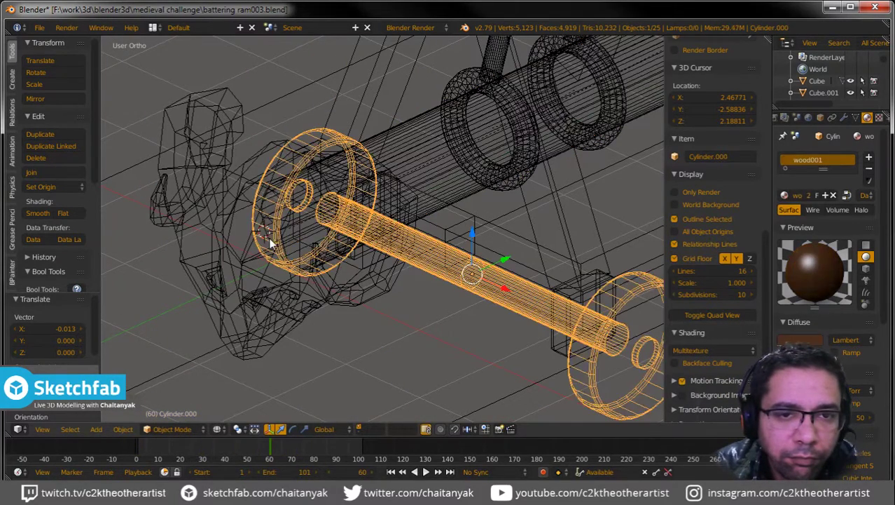
right_click(228, 241)
right_click(225, 242)
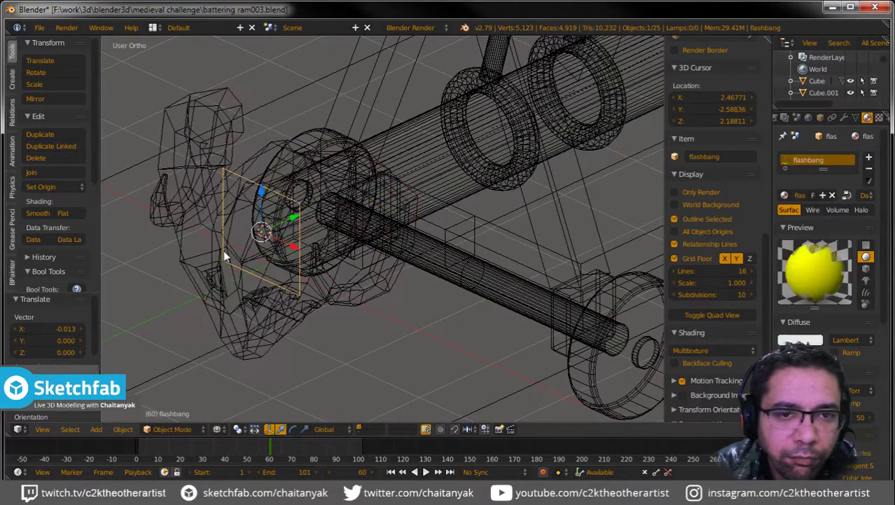
key("z")
key("g")
key("y")
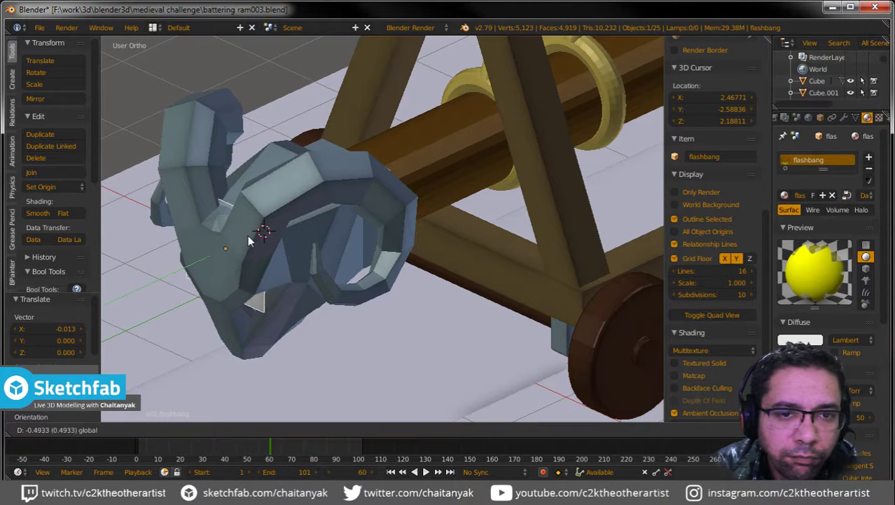
left_click(234, 247)
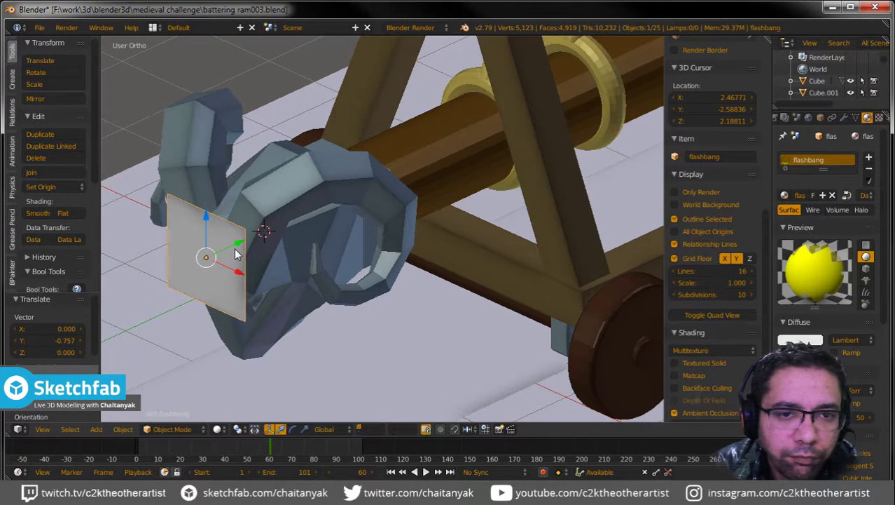
key("alt+z")
key("alt+z")
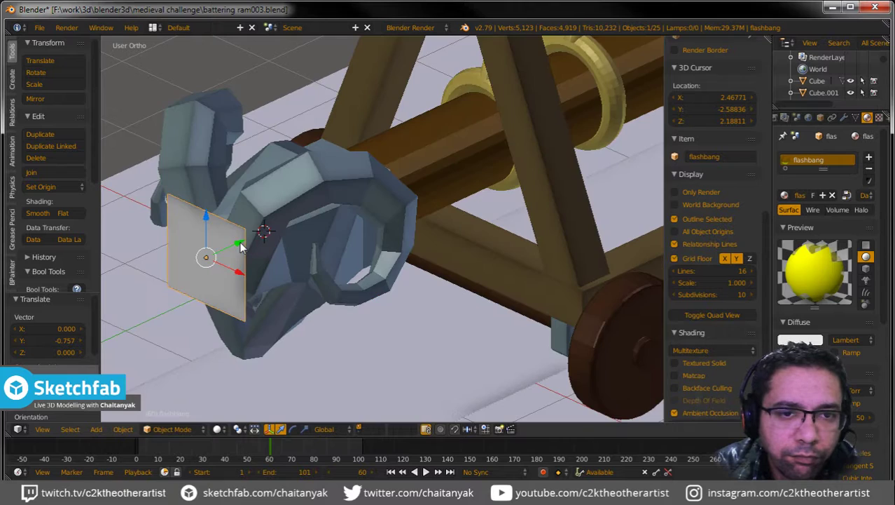
key("g")
key("y")
left_click(239, 241)
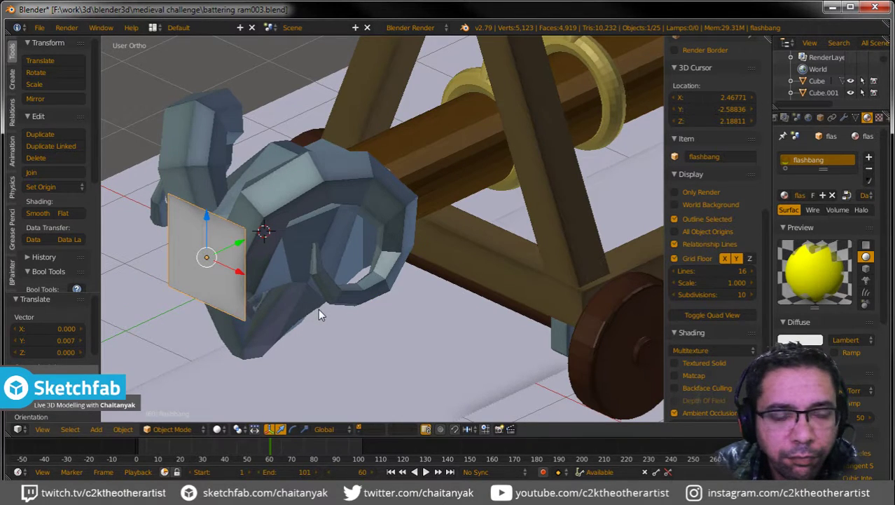
Step: Scale the flashbang plane up to 2.715 and view it from the front
key("s")
left_click(527, 354)
key("alt+z")
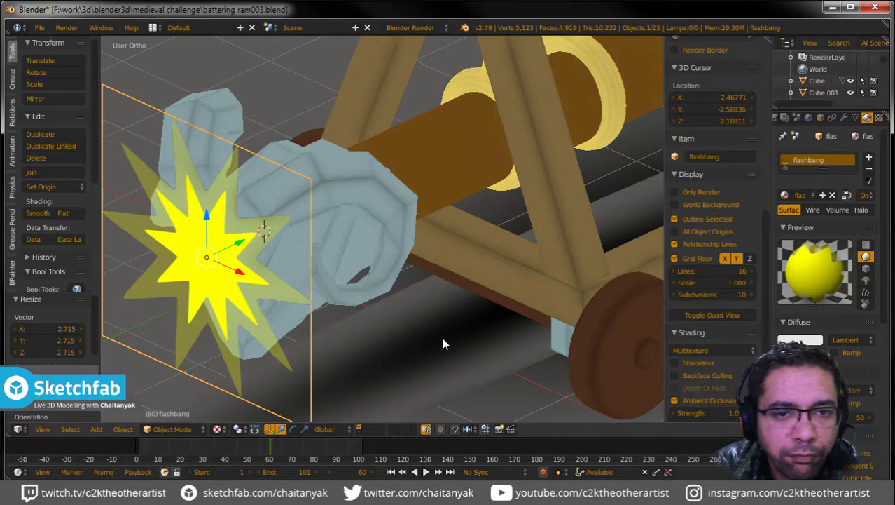
scroll(441, 337, "down", 2)
scroll(433, 338, "down", 2)
scroll(431, 342, "down", 2)
mouse_move(432, 341)
middle_mouse_down()
mouse_move(480, 299)
mouse_move(517, 303)
mouse_move(450, 337)
mouse_move(414, 340)
mouse_move(420, 304)
mouse_move(399, 316)
middle_mouse_up()
scroll(415, 340, "up", 2)
scroll(415, 345, "up", 1)
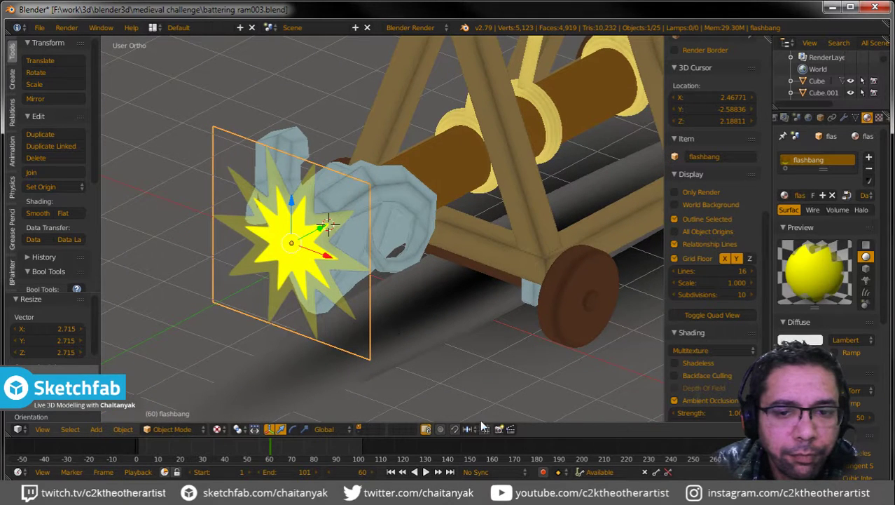
Step: Enable auto-keyframing and key the star's full scale at frame 60
left_click(543, 472)
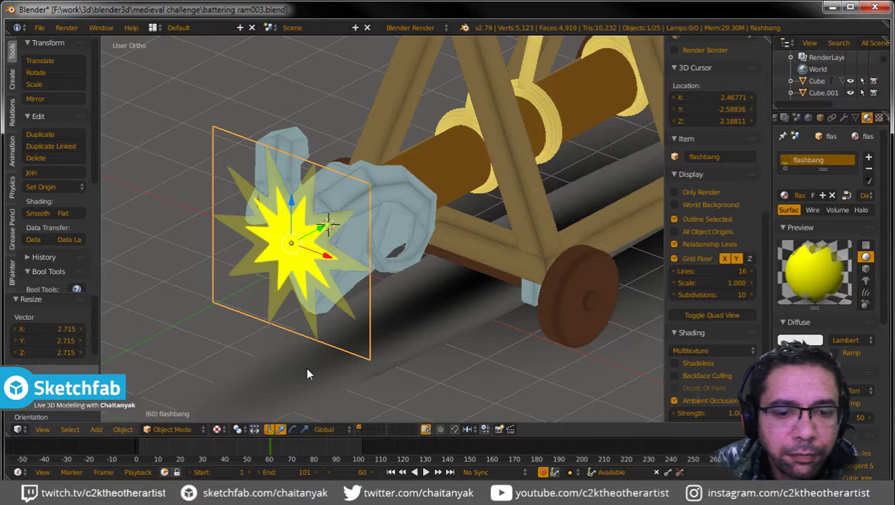
key("s")
key("Return")
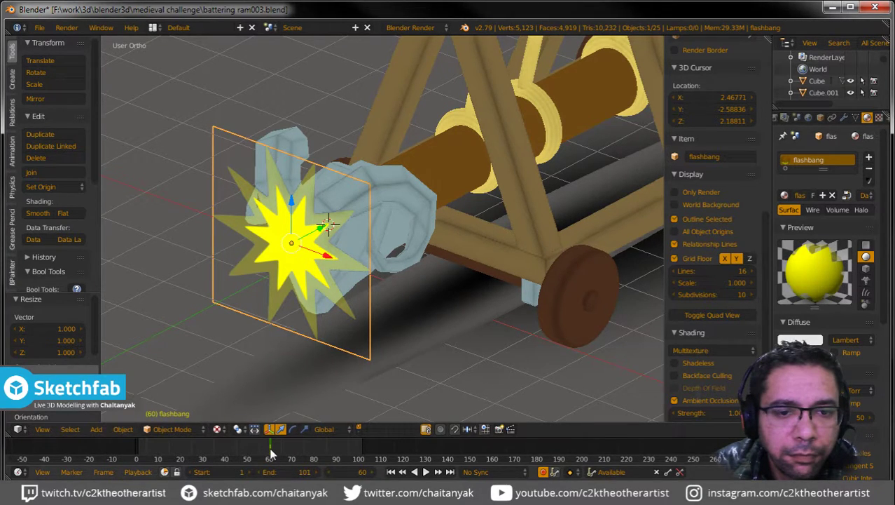
Step: Stop playback at frame 59 and shrink the flashbang star in three successive scales
key("shift+alt+a")
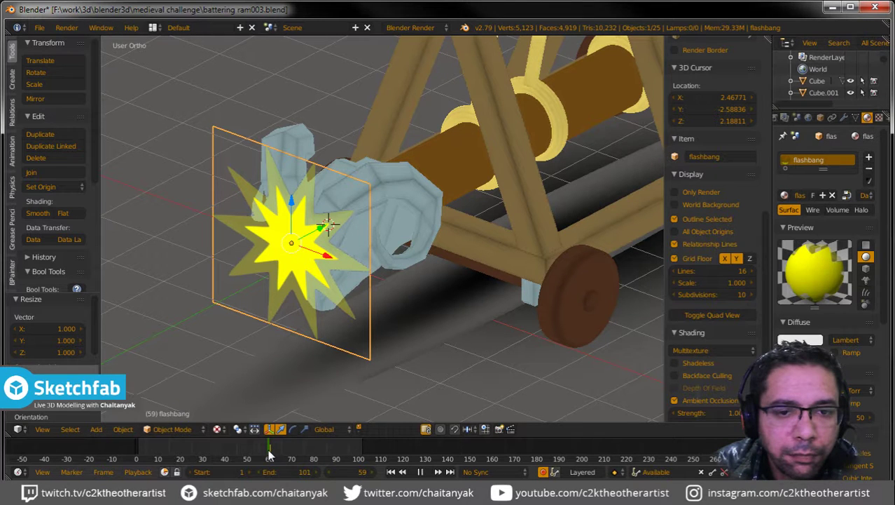
key("Escape")
key("s")
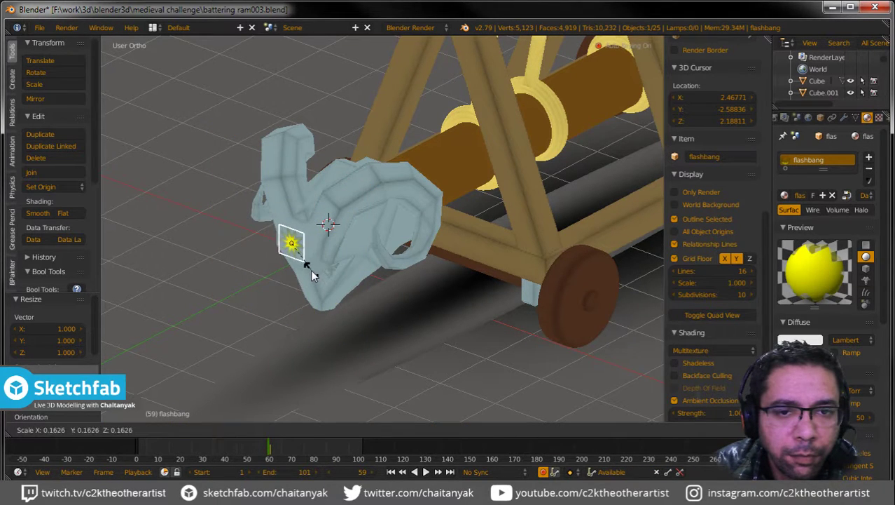
key("Return")
key("s")
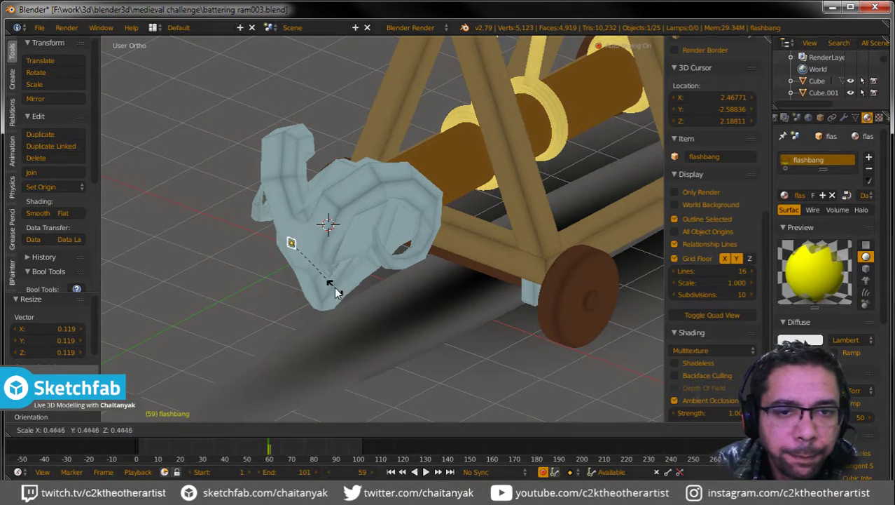
key("Return")
scroll(289, 260, "up", 4)
scroll(299, 249, "up", 5)
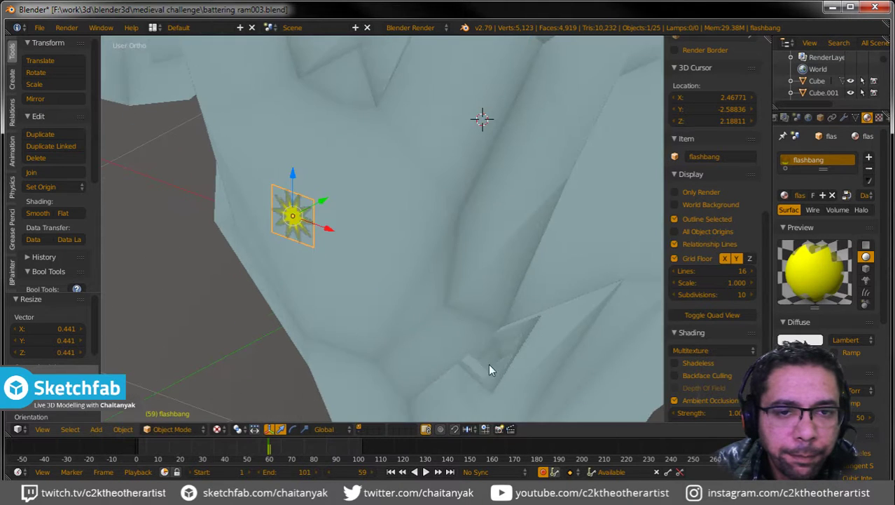
key("s")
key("Return")
scroll(325, 267, "up", 3)
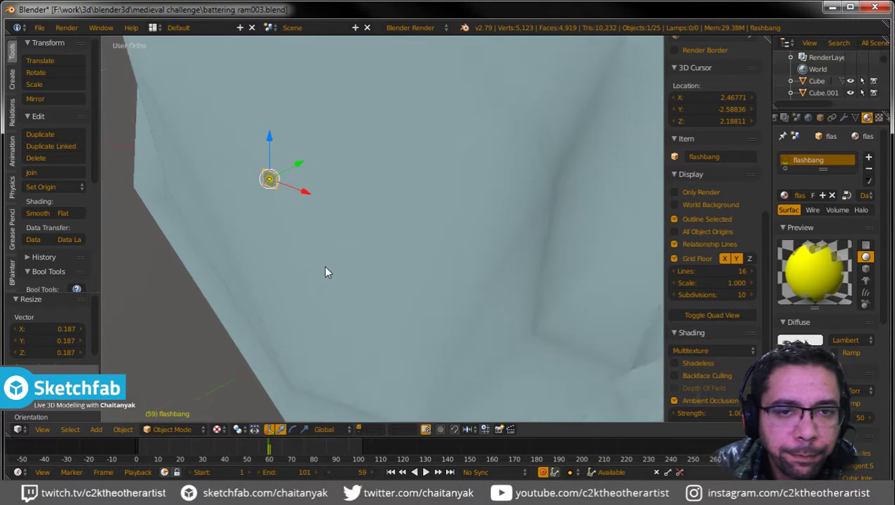
Step: Undo a trial Y move, isolate the star, and shrink it to a tiny speck
key("g")
key("y")
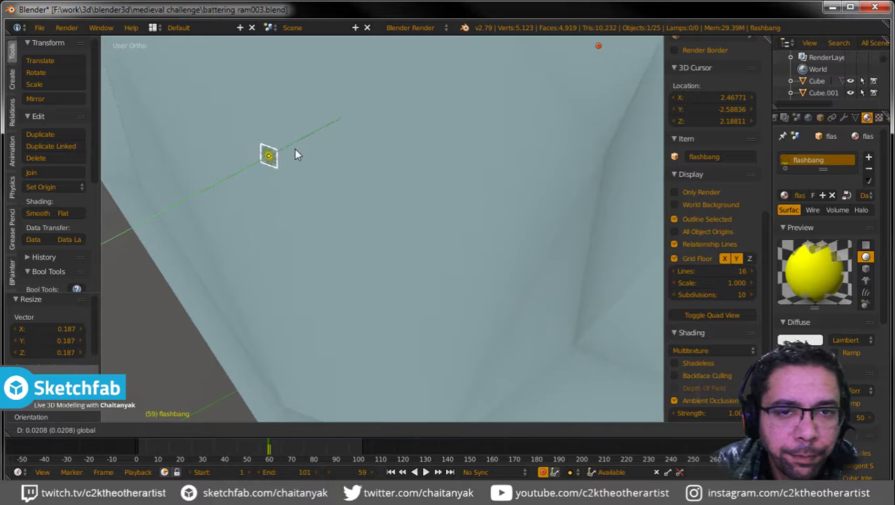
left_click(378, 143)
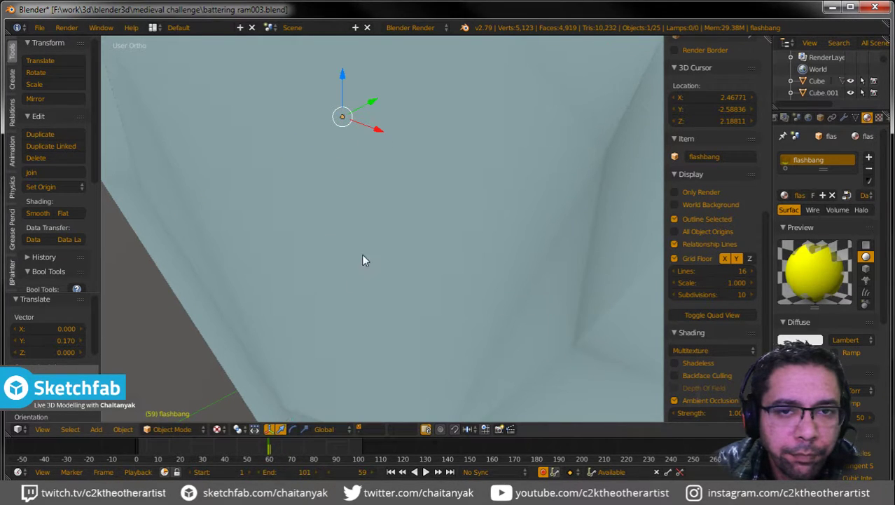
key("ctrl+z")
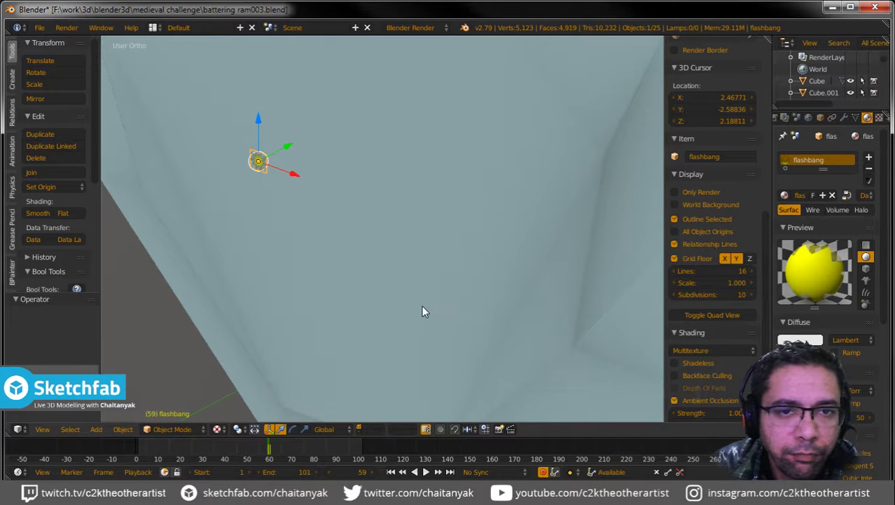
key("shift+h")
key("s")
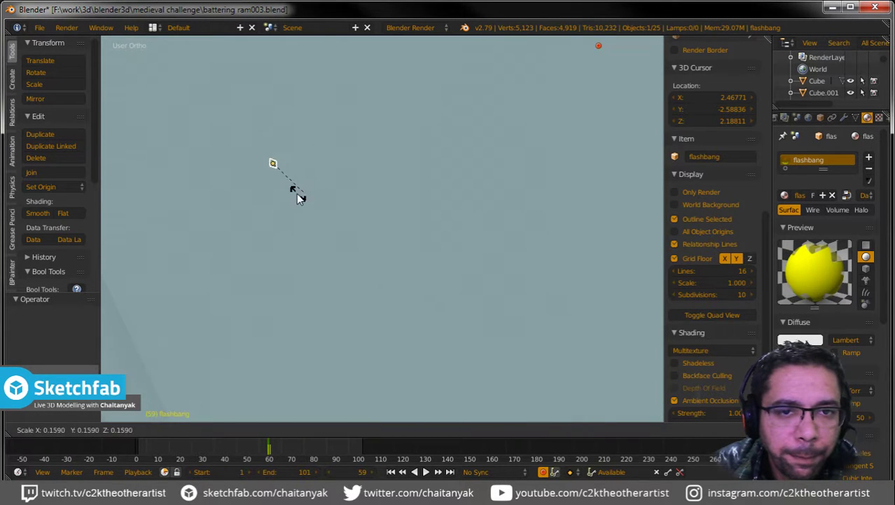
left_click(300, 198)
key("s")
key("Escape")
Step: Return to the full scene and play the animation to preview the flash
key("a")
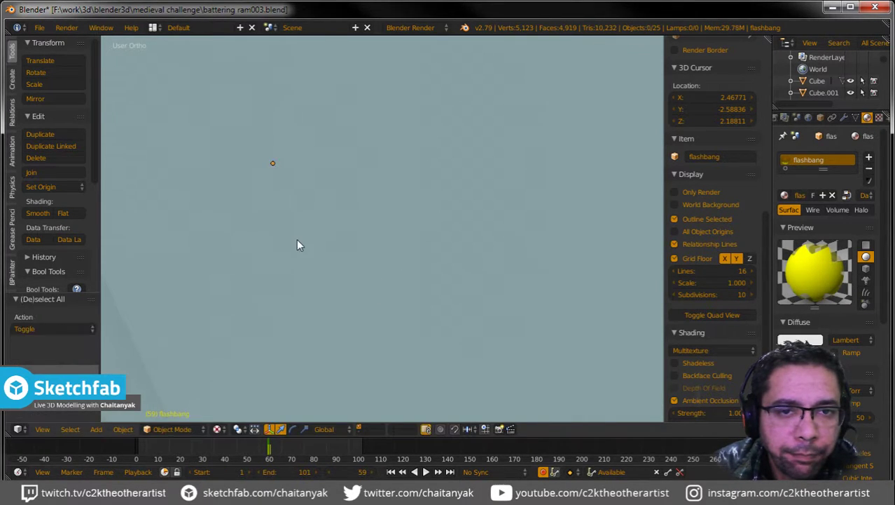
key("KP_Divide")
scroll(296, 242, "down", 6)
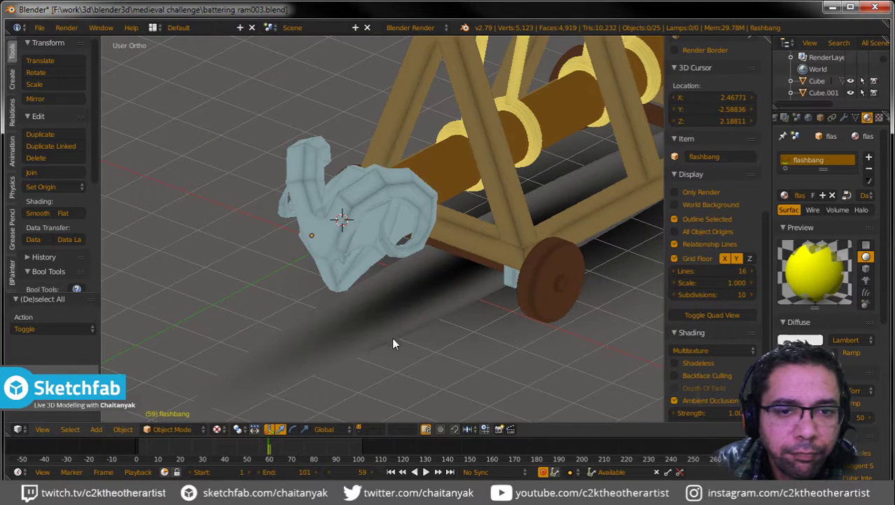
key("a")
key("alt+a")
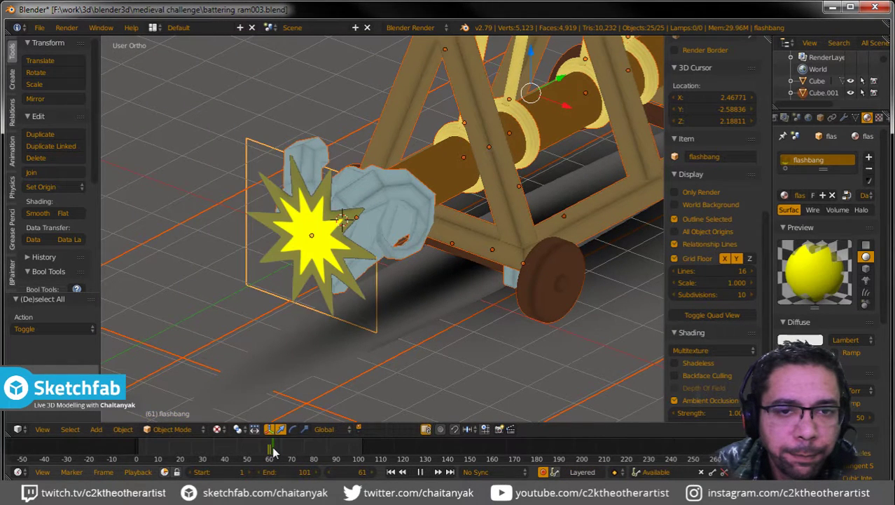
Step: Stop playback and select the flashbang star plane instead of the shadow object
key("alt+a")
scroll(272, 452, "up", 1)
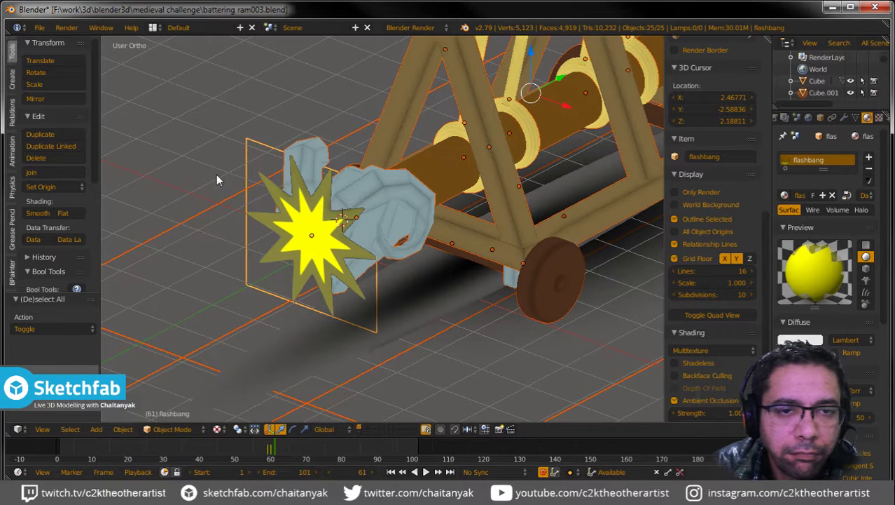
right_click(195, 174)
left_click(195, 174)
key("a")
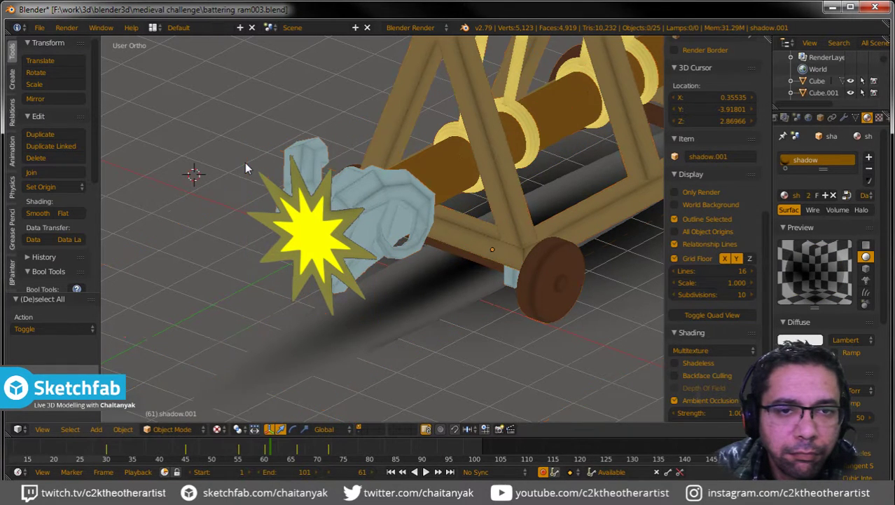
right_click(246, 167)
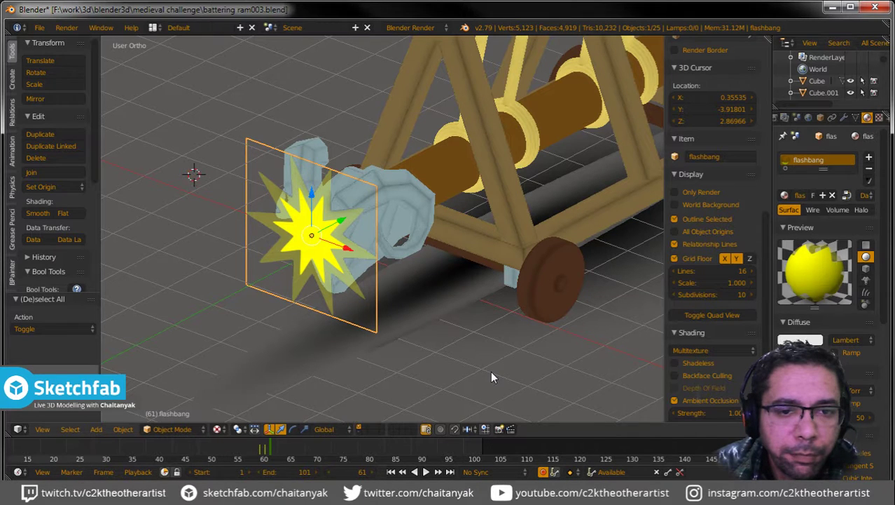
Step: Scale the flashbang star down to a smaller size at frame 61
key("s")
left_click(349, 279)
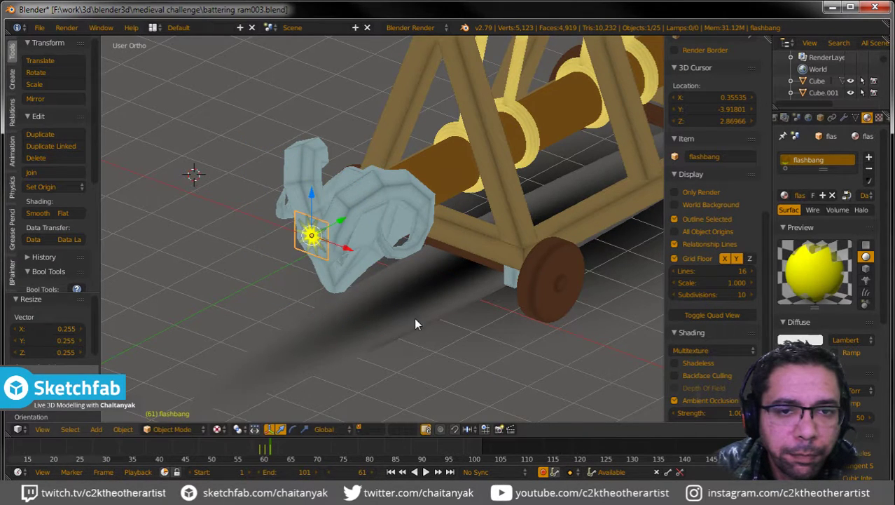
key("s")
left_click(501, 372)
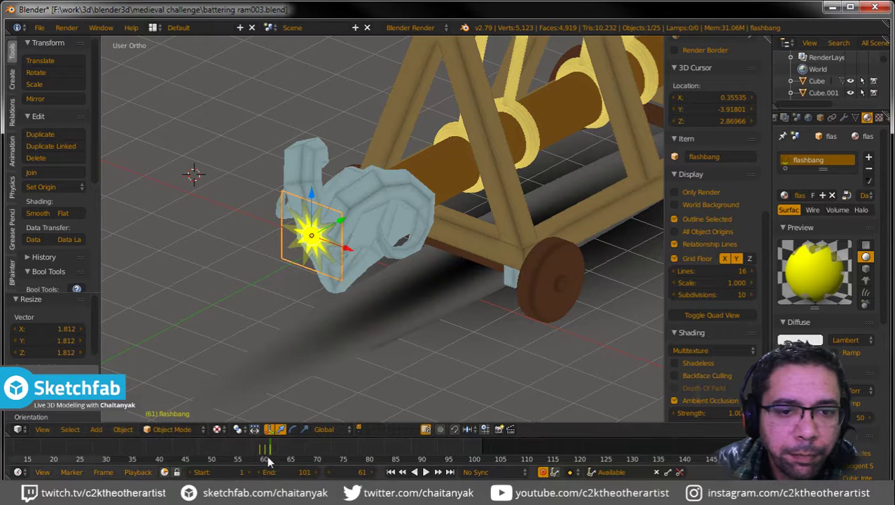
Step: At frame 63, shrink the flashbang star to a 0.325-scale speck
left_click_drag(272, 453, 281, 447)
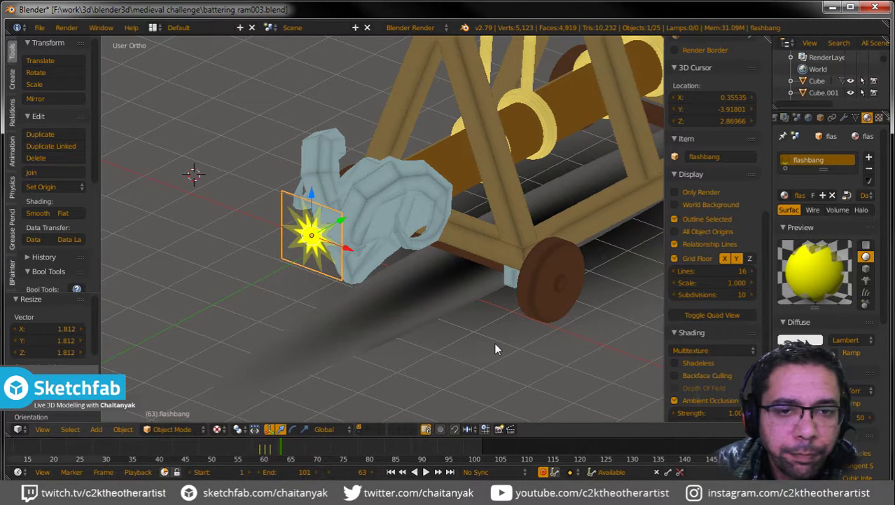
key("s")
left_click(330, 261)
key("s")
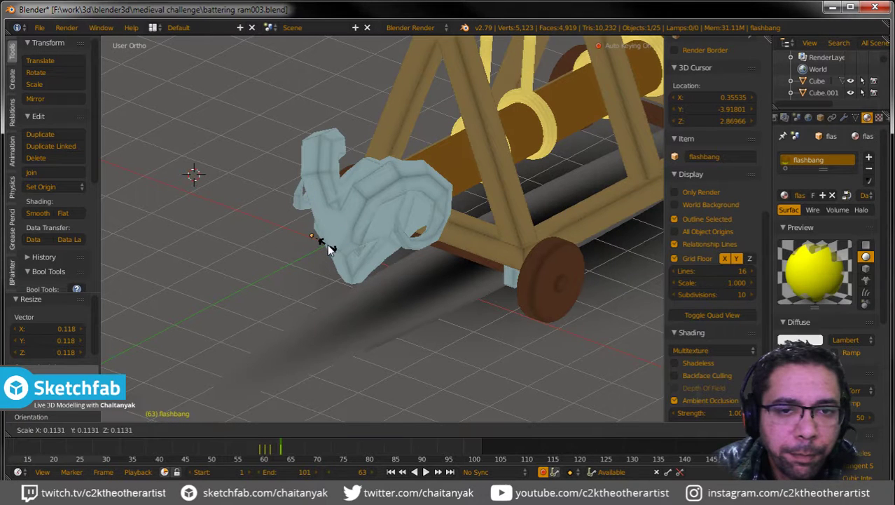
left_click(335, 294)
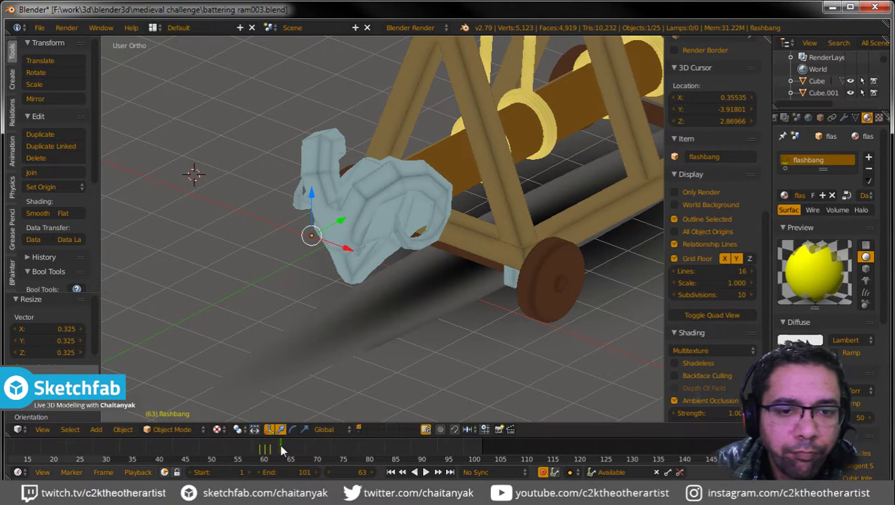
Step: Preview the flash animation, then zoom out around the ram and deselect everything
key("alt+a")
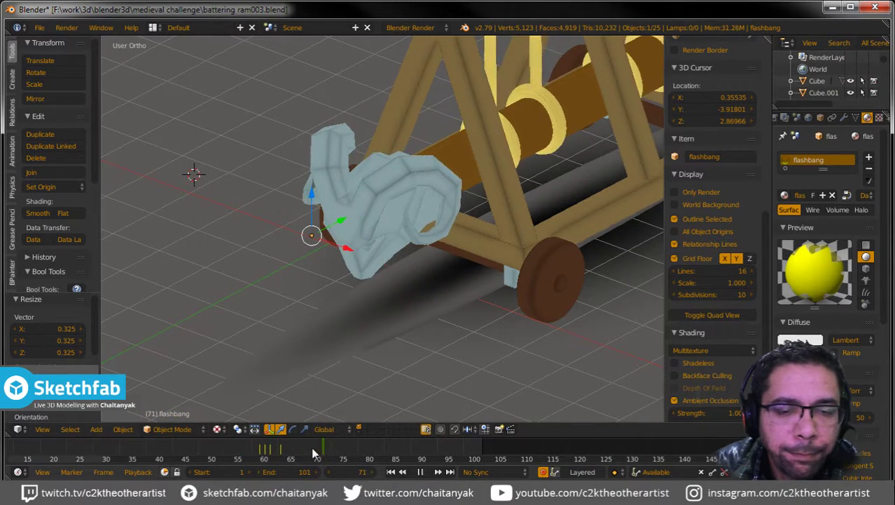
key("Escape")
key("space")
key("Escape")
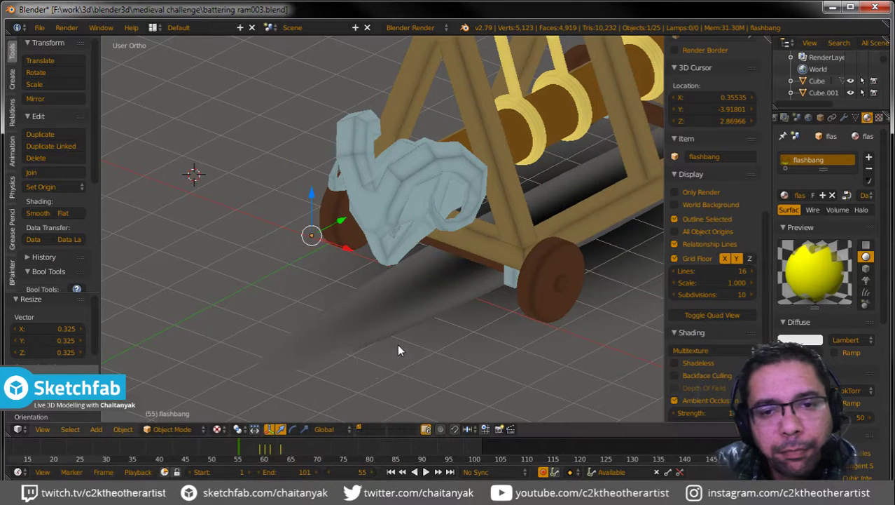
scroll(398, 351, "down", 5)
middle_click_drag(471, 358, 487, 370)
key("a")
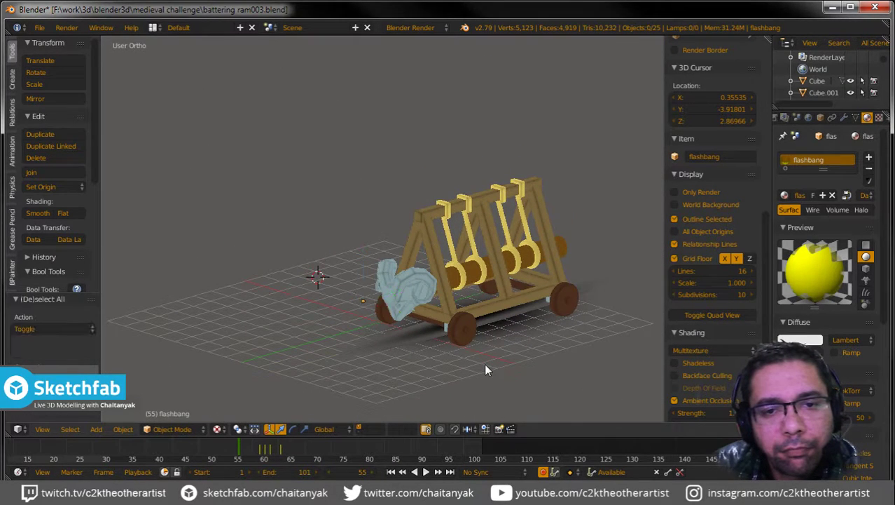
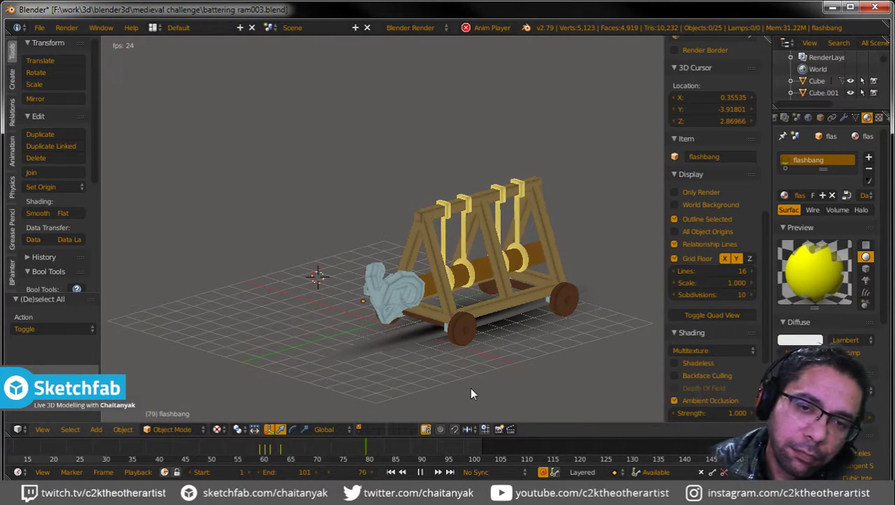
Step: Pause the battering ram animation and exit Blender to return to the desktop
left_click(470, 386)
key("space")
left_click(426, 469)
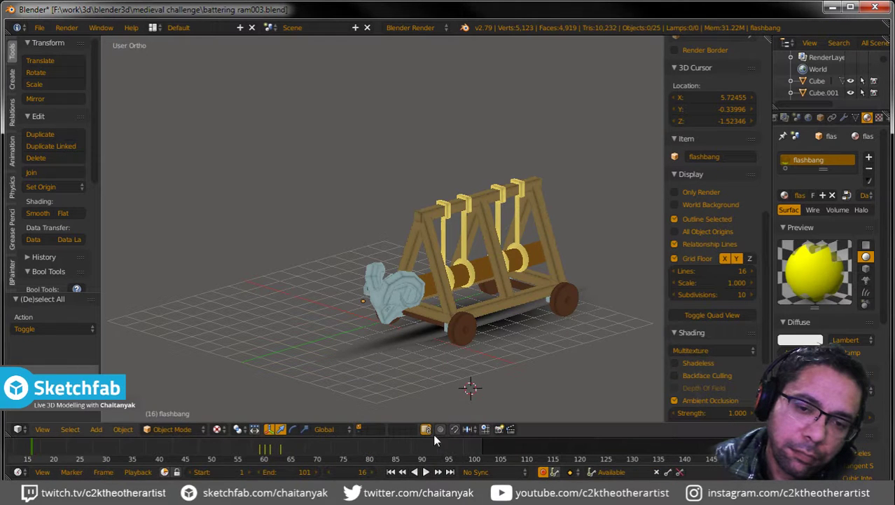
left_click(875, 8)
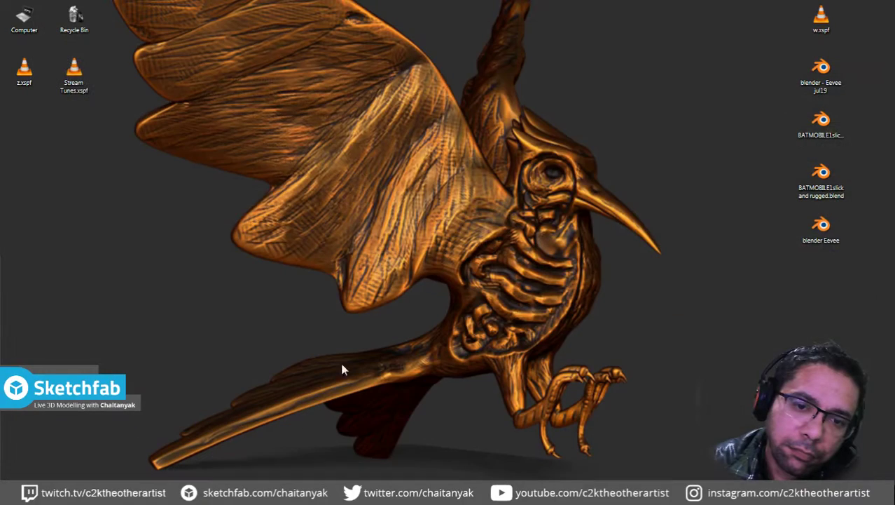
Step: Load the sketchfab.com/chaitanyak profile in Chrome and start a new model upload
key("alt+Tab")
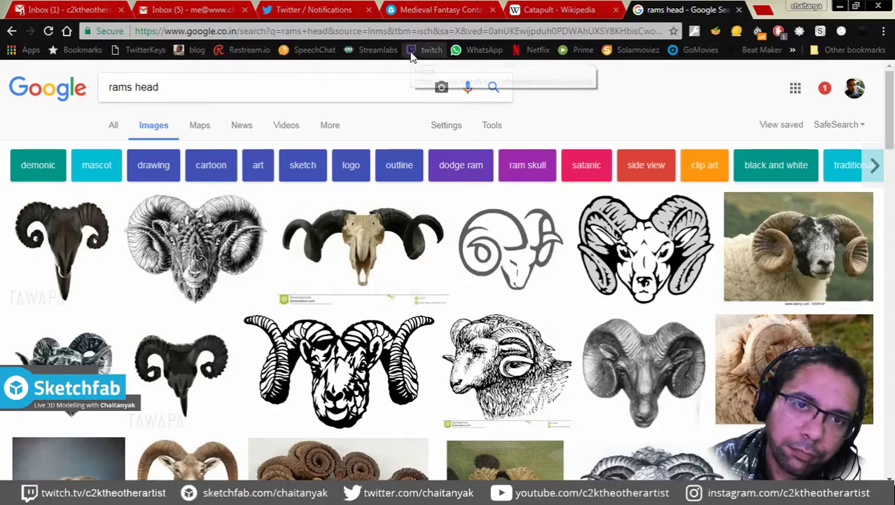
left_click(537, 31)
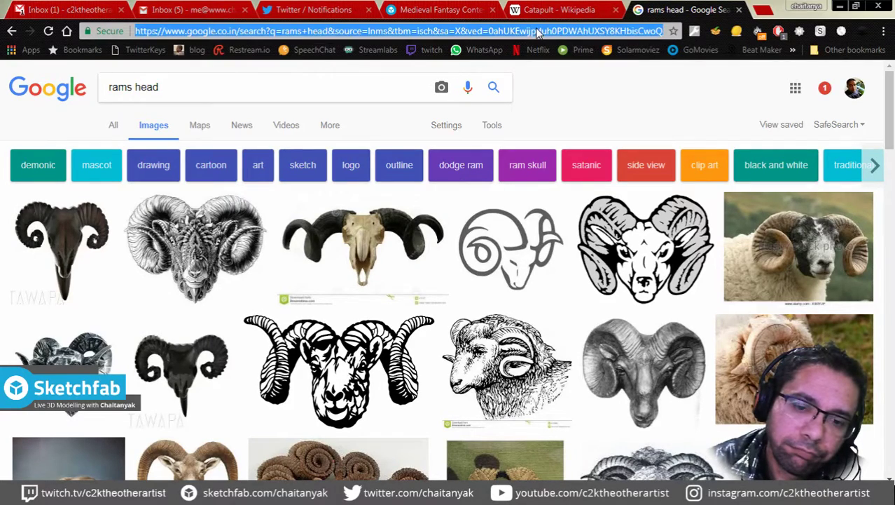
type("sketchfab.com/chaitanyak")
key("Return")
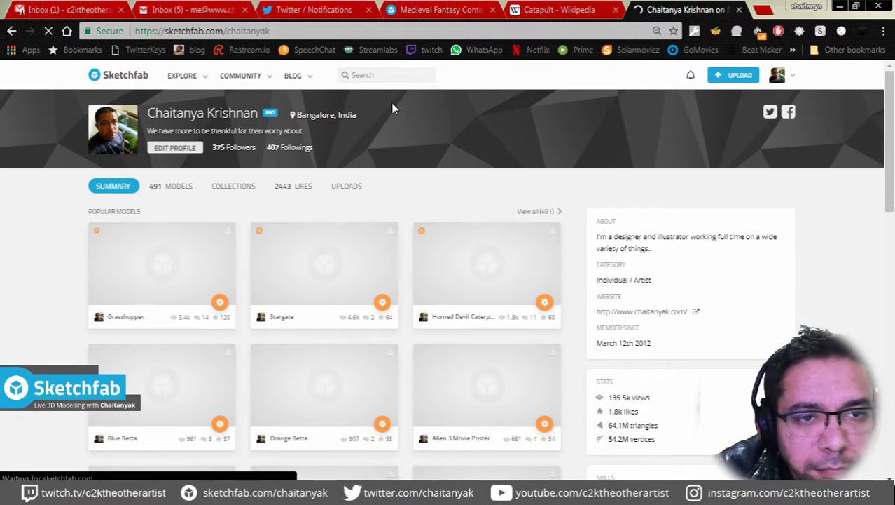
left_click(734, 75)
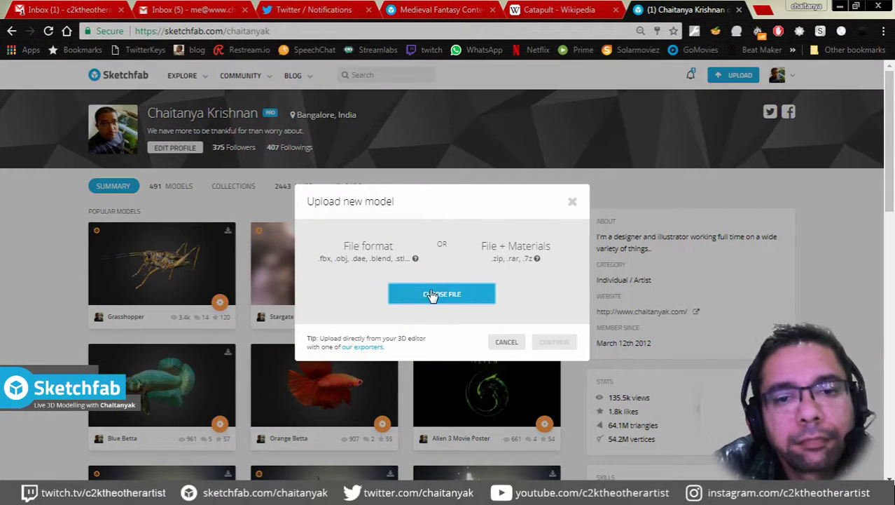
Step: Choose battering ram003.blend from blender3d > medieval challenge as the upload file
left_click(432, 295)
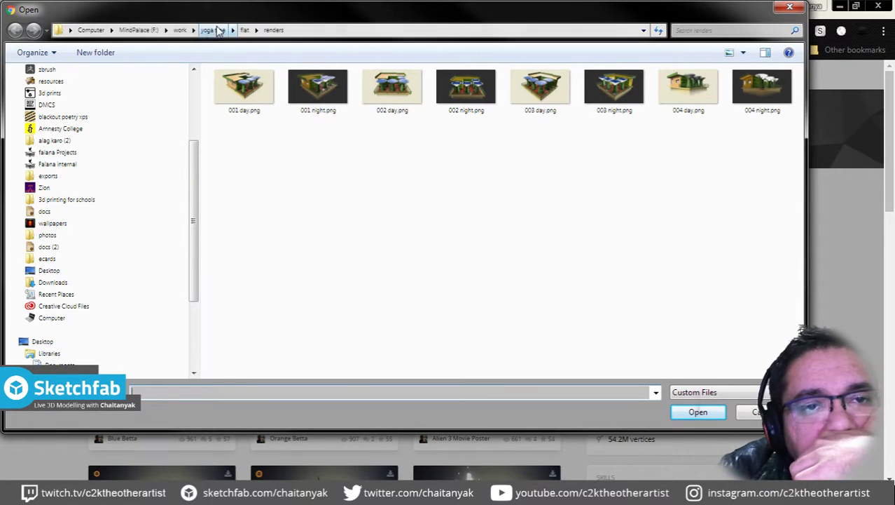
scroll(105, 140, "up", 4)
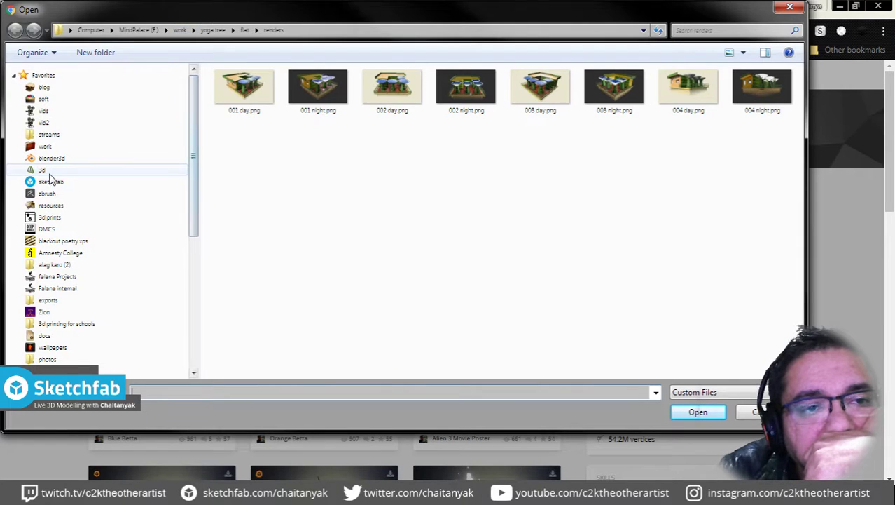
left_click(51, 157)
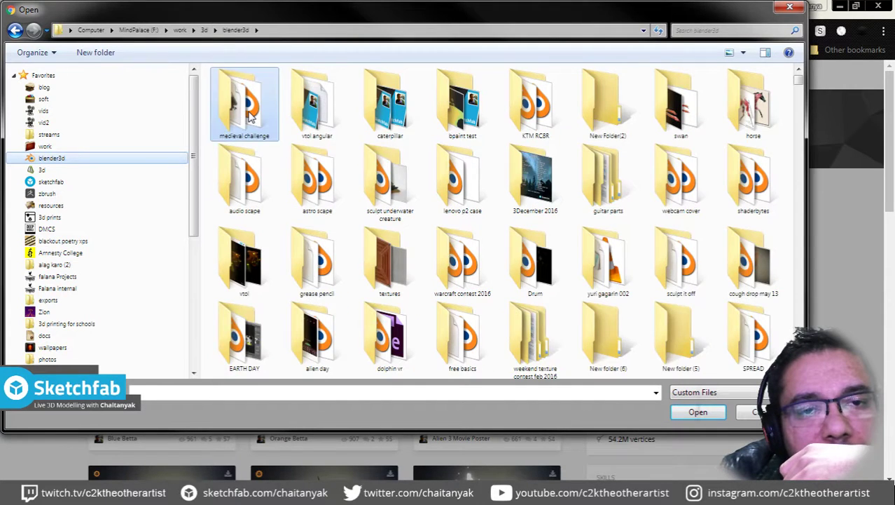
double_click(250, 117)
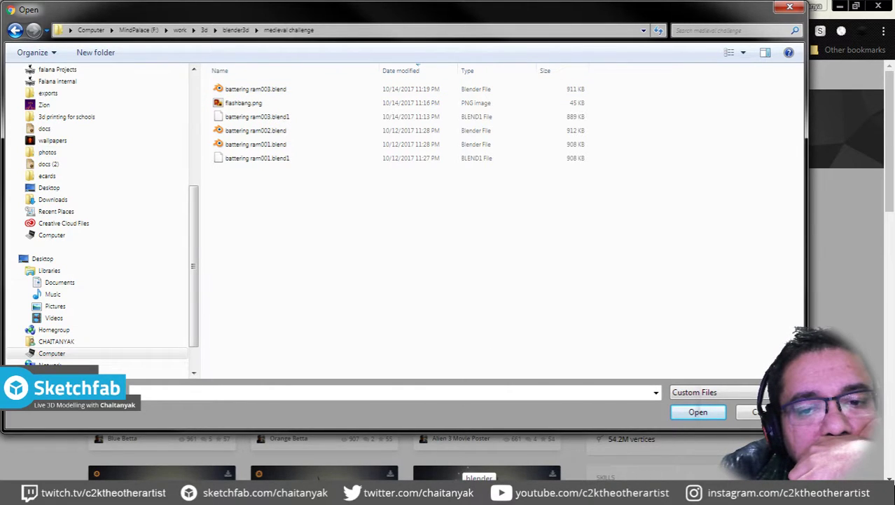
double_click(266, 91)
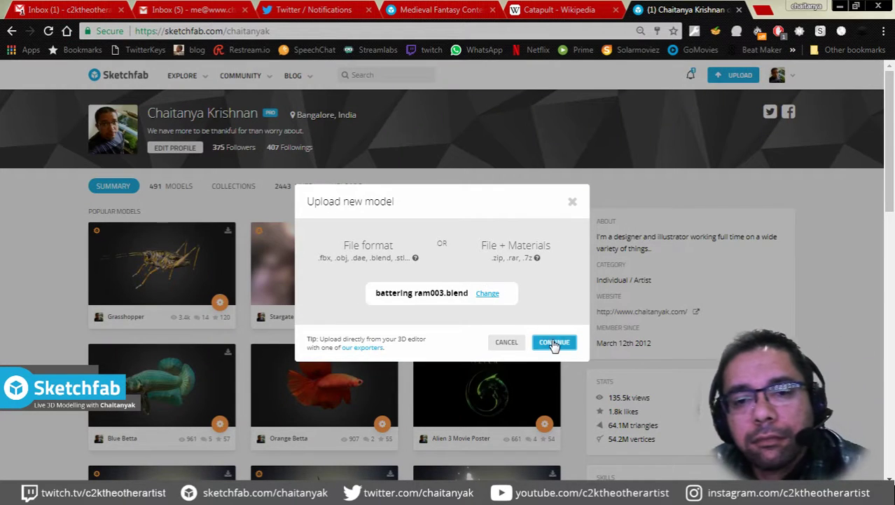
Step: Upload battering ram003.blend and look over the contest forum page while it processes
left_click(553, 341)
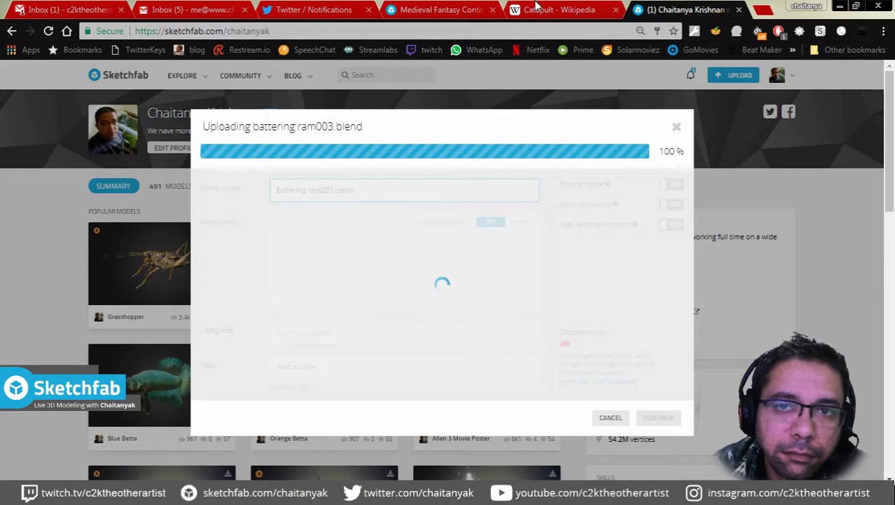
left_click(459, 10)
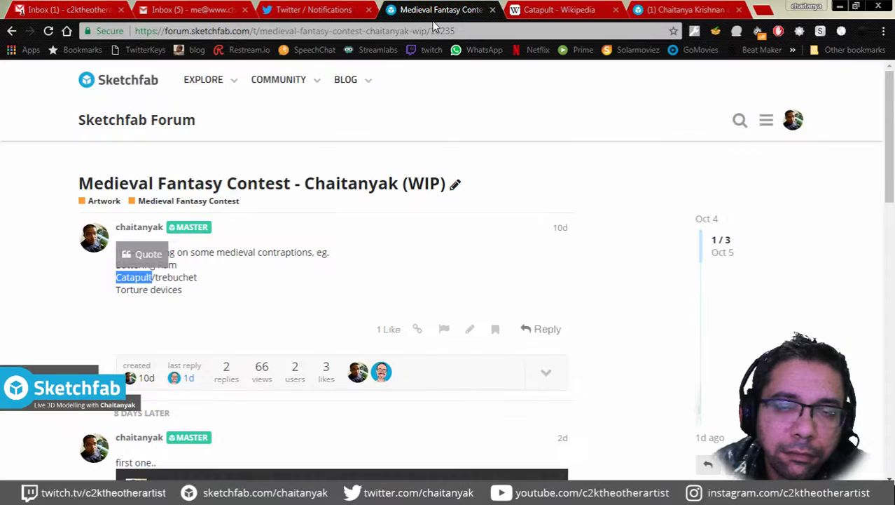
scroll(452, 190, "down", 1)
scroll(453, 190, "down", 2)
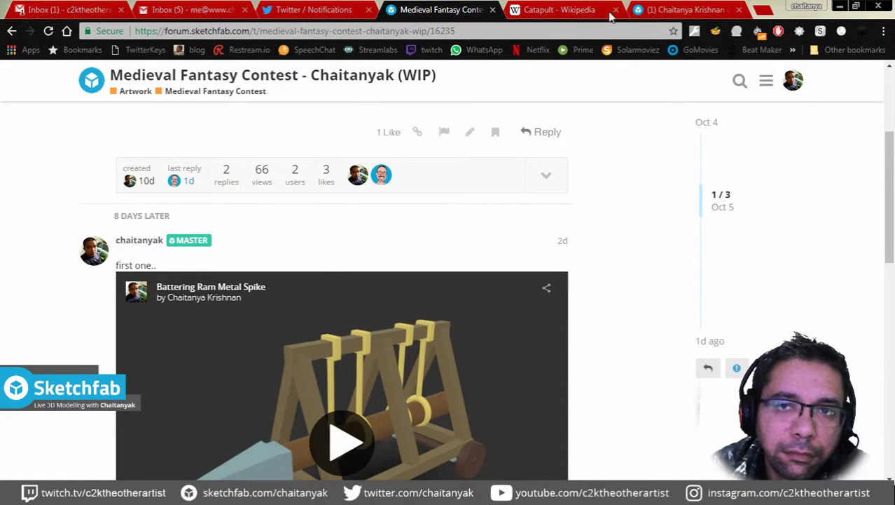
left_click(669, 10)
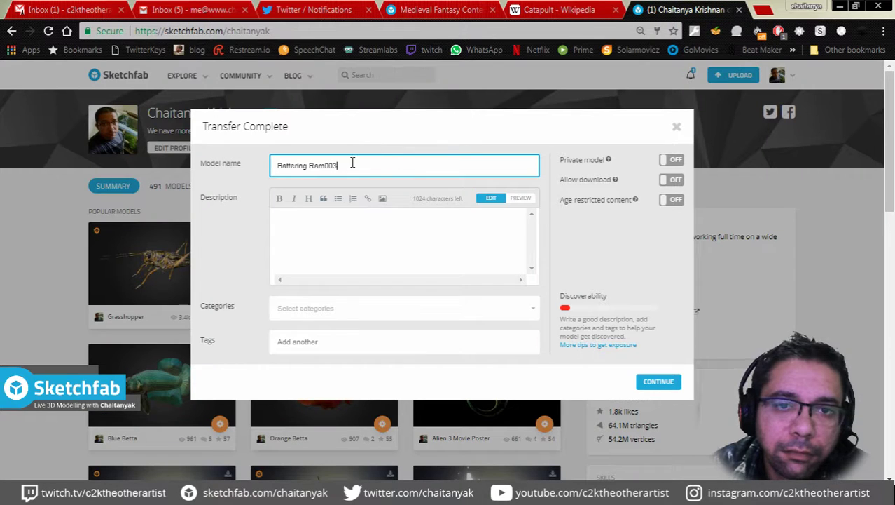
Step: Rename the model to 'Battering Ram Rams Head' by deleting the 003 suffix
left_click_drag(342, 165, 327, 165)
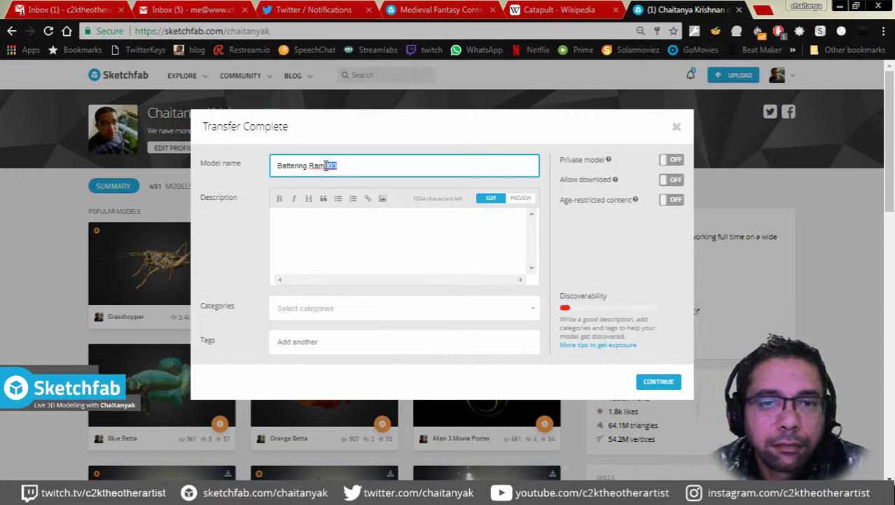
key("BackSpace")
type("Rams Head")
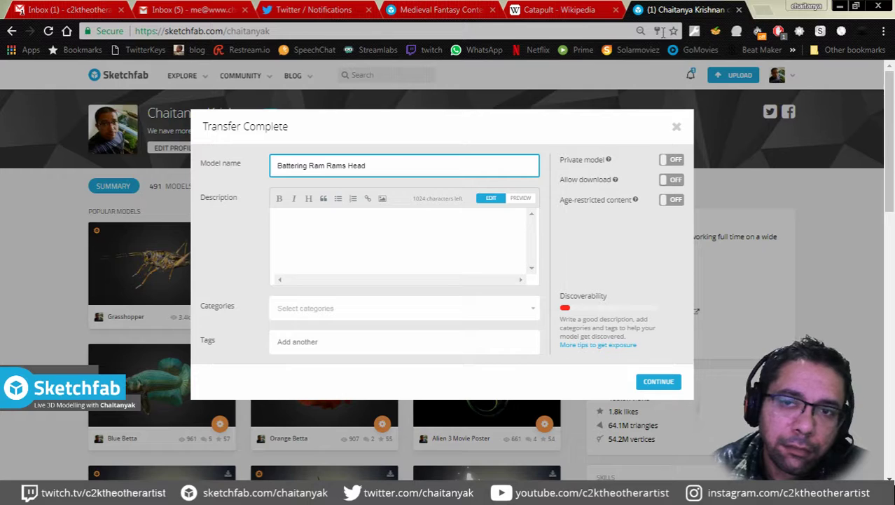
key("ctrl+t")
type("sketchfab.com/chaitanyak")
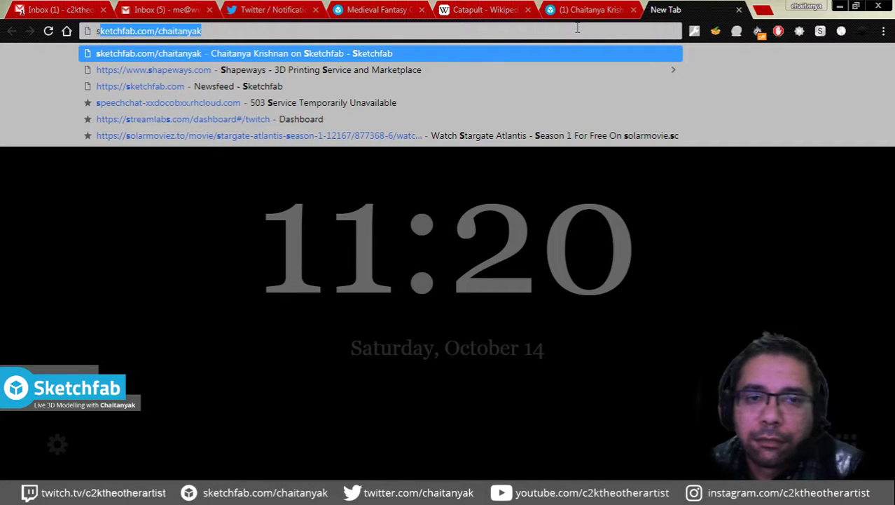
Step: Open the Battering Ram Metal Spike model's Properties from the profile's Models list
left_click(225, 52)
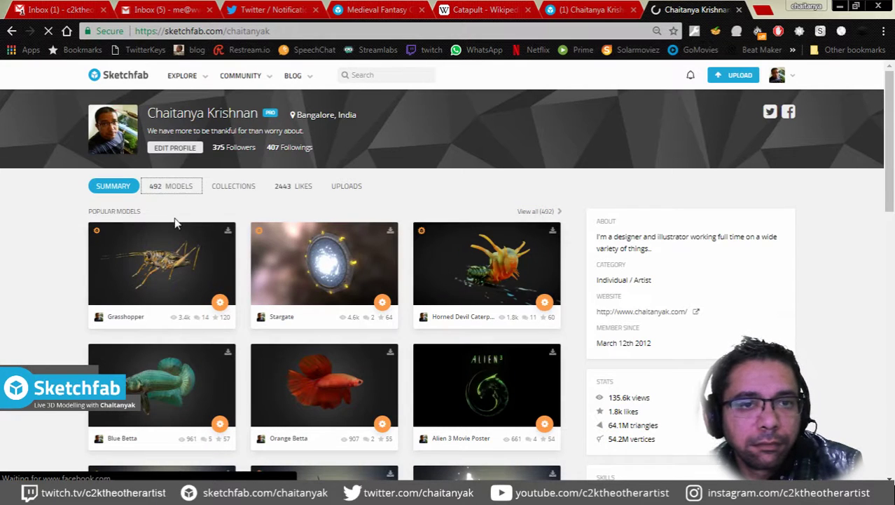
left_click(178, 188)
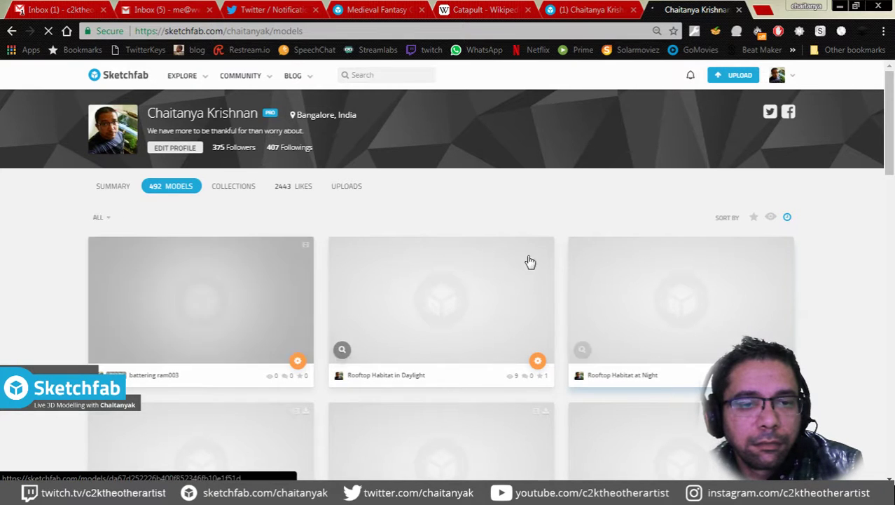
scroll(299, 320, "down", 3)
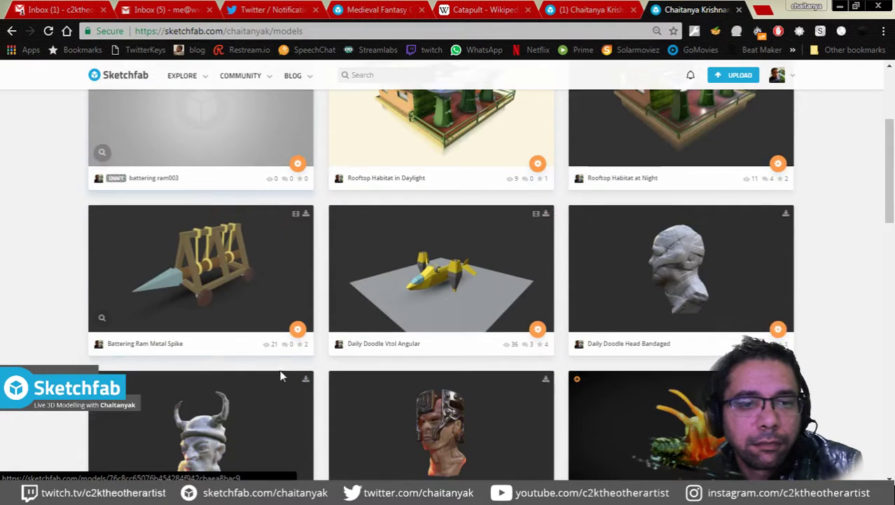
left_click(298, 329)
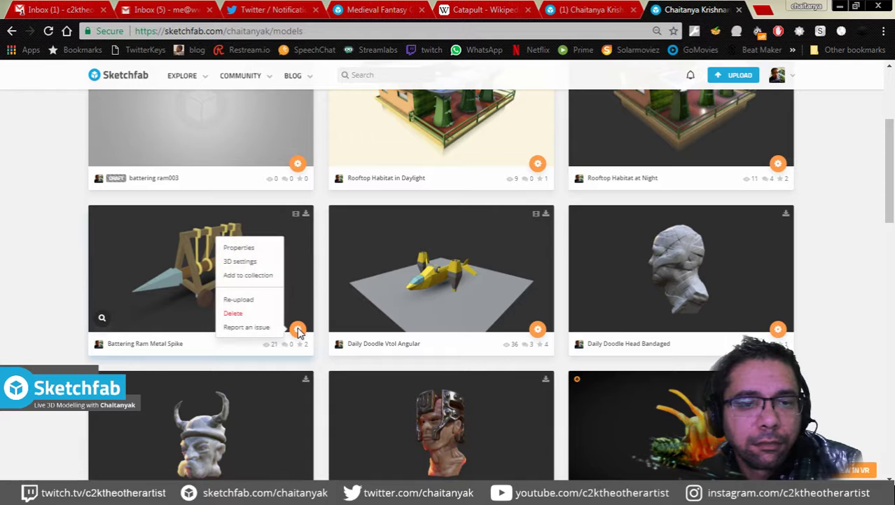
left_click(239, 248)
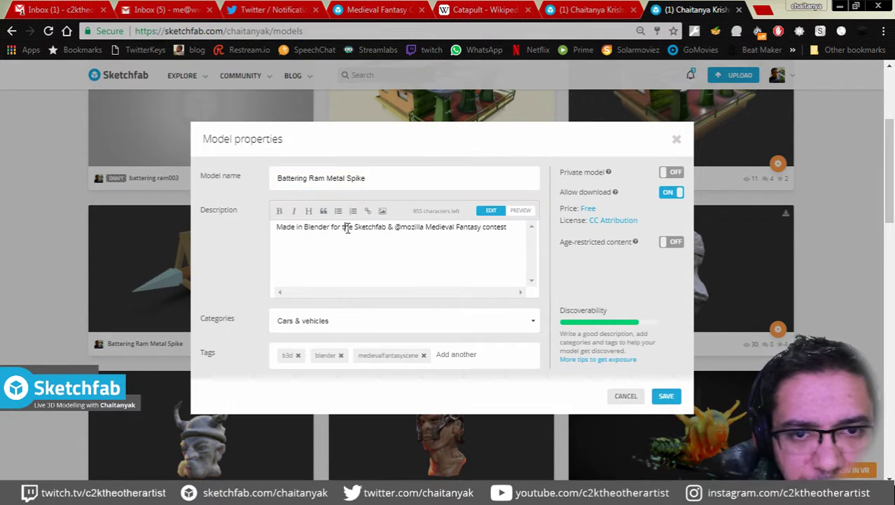
triple_click(346, 228)
key("ctrl+c")
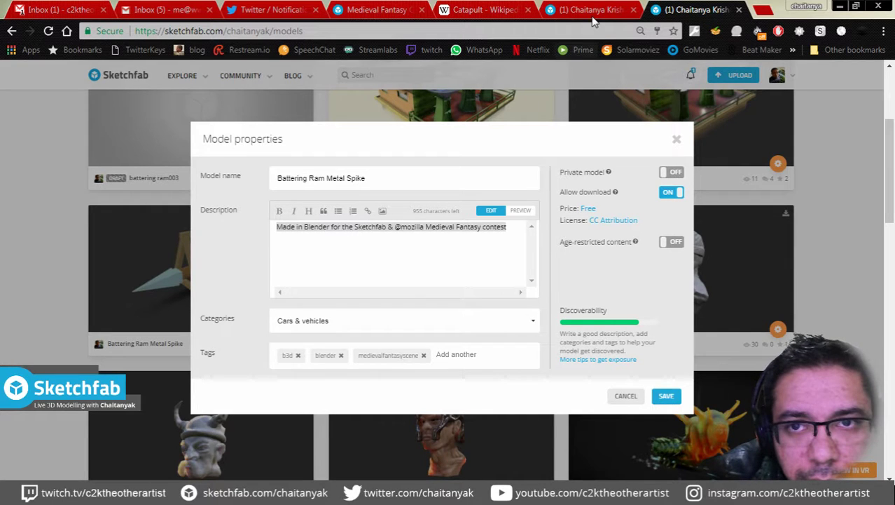
key("ctrl+Page_Up")
left_click(345, 248)
key("ctrl+v")
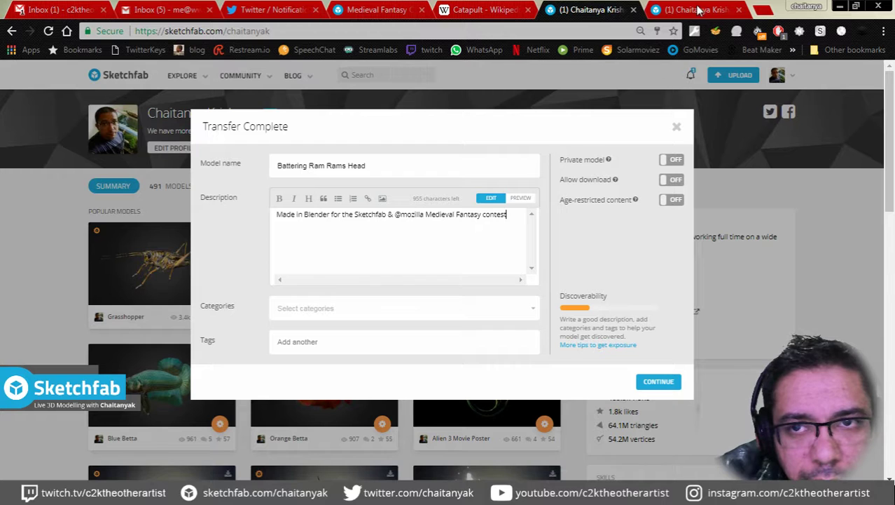
Step: Tag the Rams Head upload with blender, b3d and inkscape
key("ctrl+Page_Down")
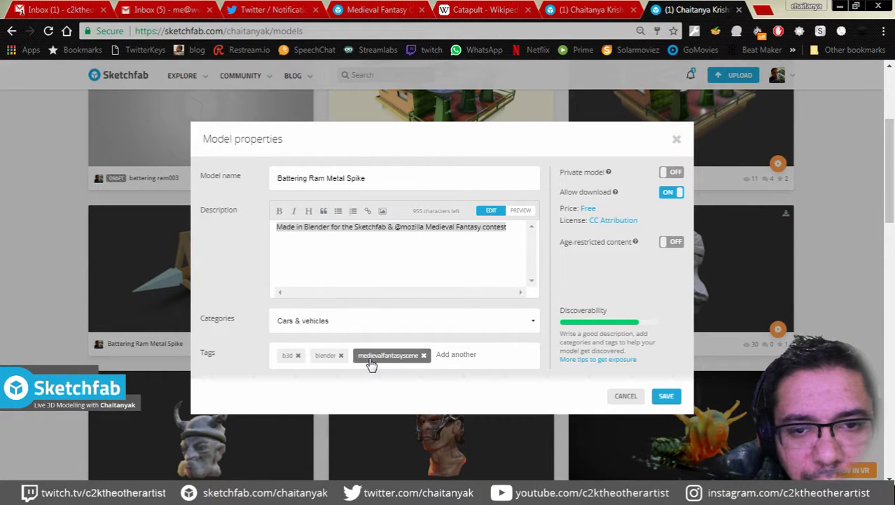
left_click(574, 11)
left_click(334, 343)
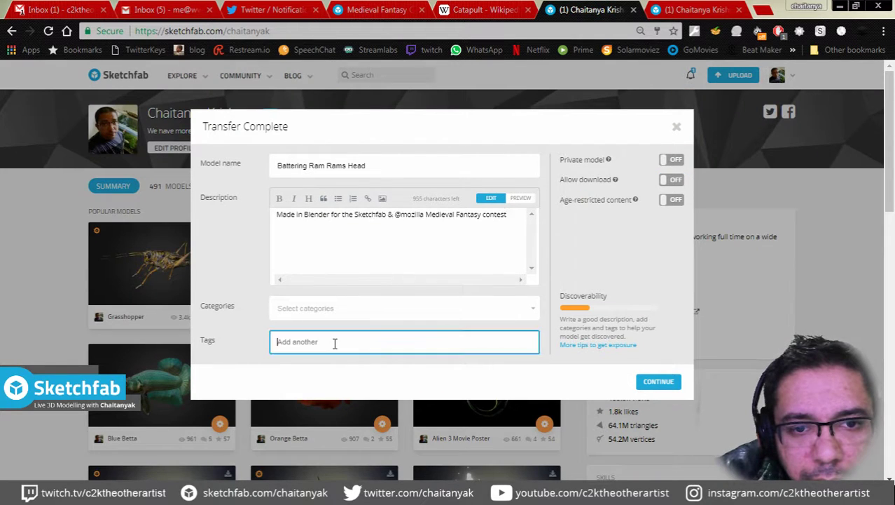
type("blender")
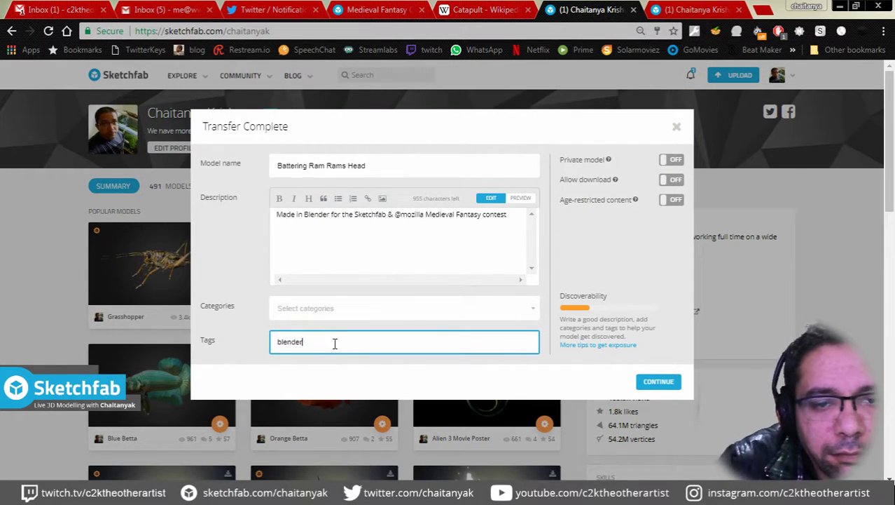
key("Return")
type("b3d")
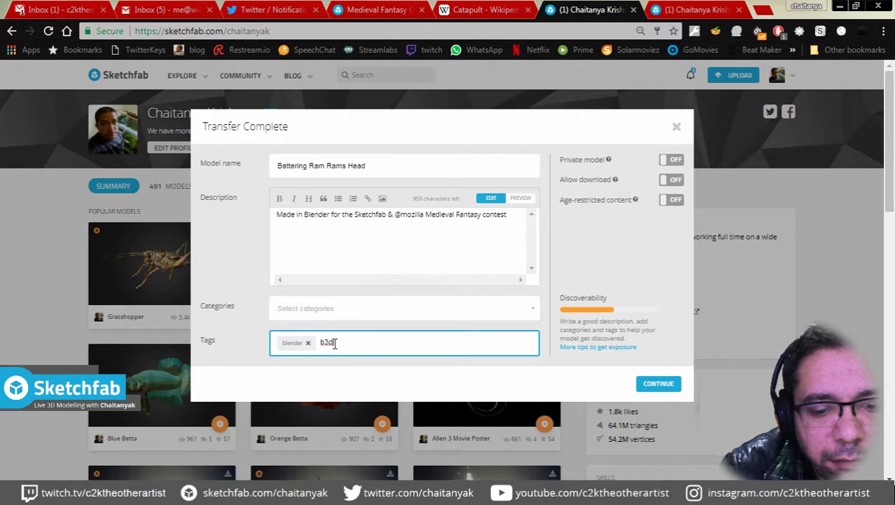
key("Return")
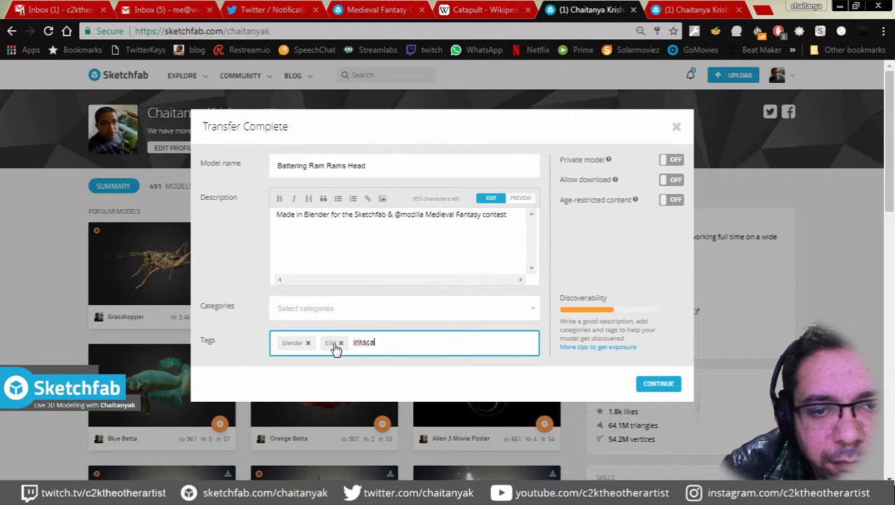
key("Return")
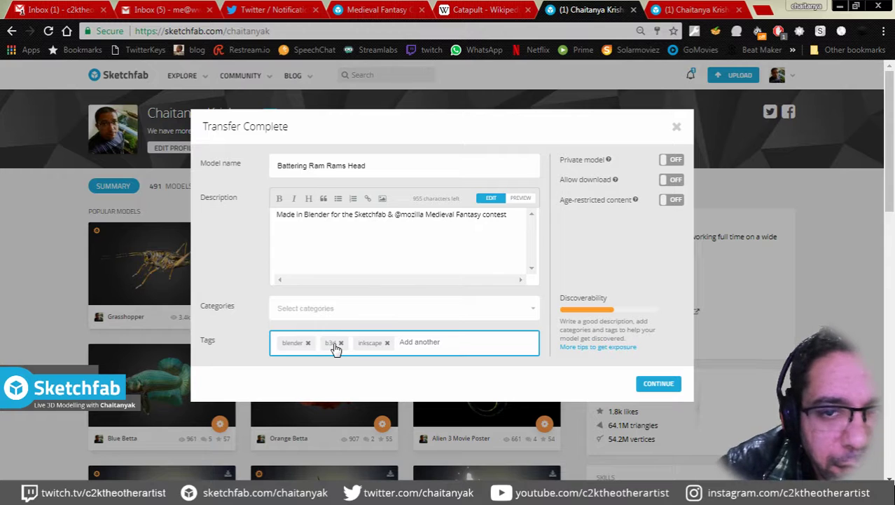
Step: Append 'done' to the description and set the category to Cars & vehicles
left_click(331, 215)
type("textures  in Inkscape")
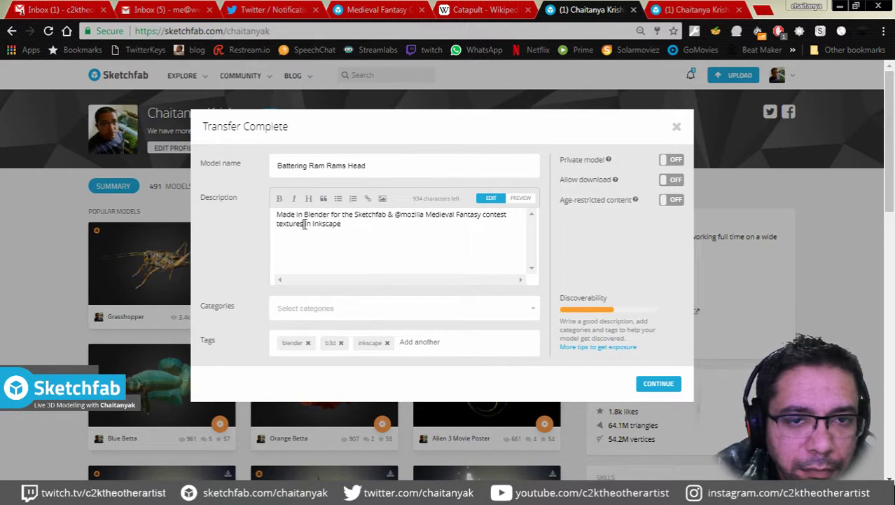
type("done")
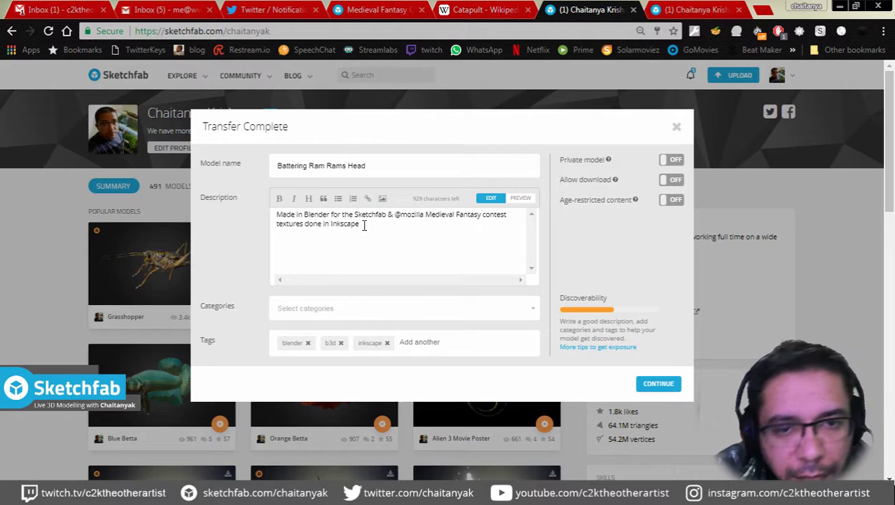
left_click(343, 312)
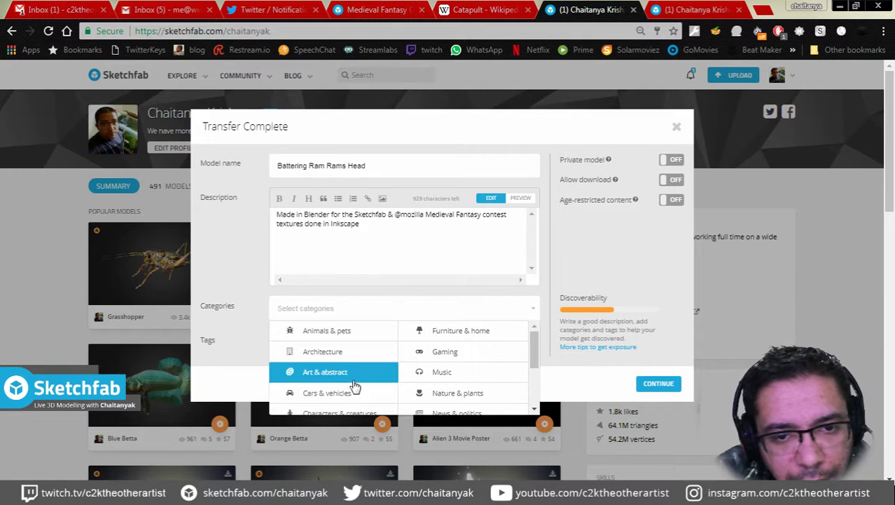
left_click(348, 391)
left_click(245, 319)
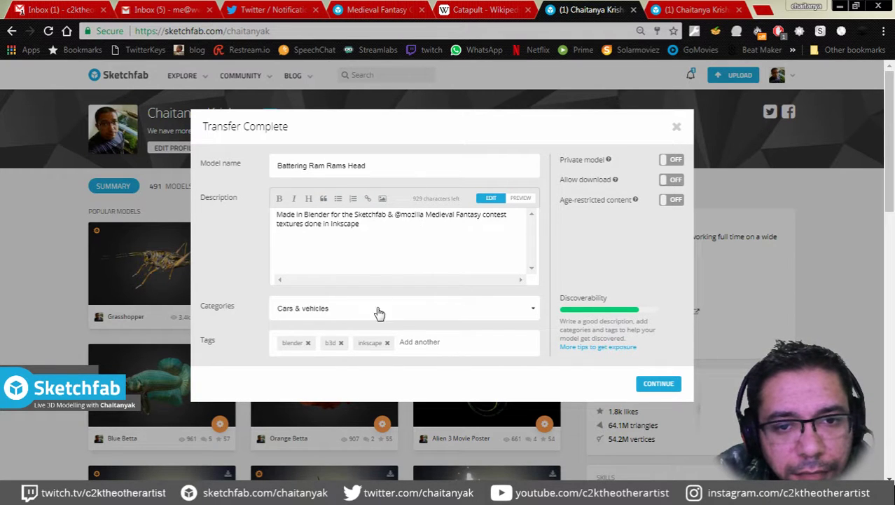
Step: Add the medievalfantasycontest tag from the suggested medieval tags
left_click(433, 344)
type("med")
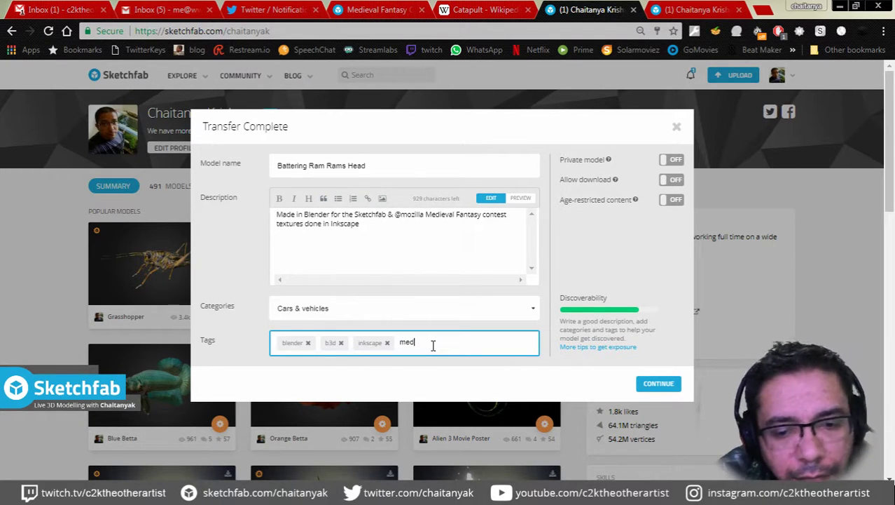
type("ievel")
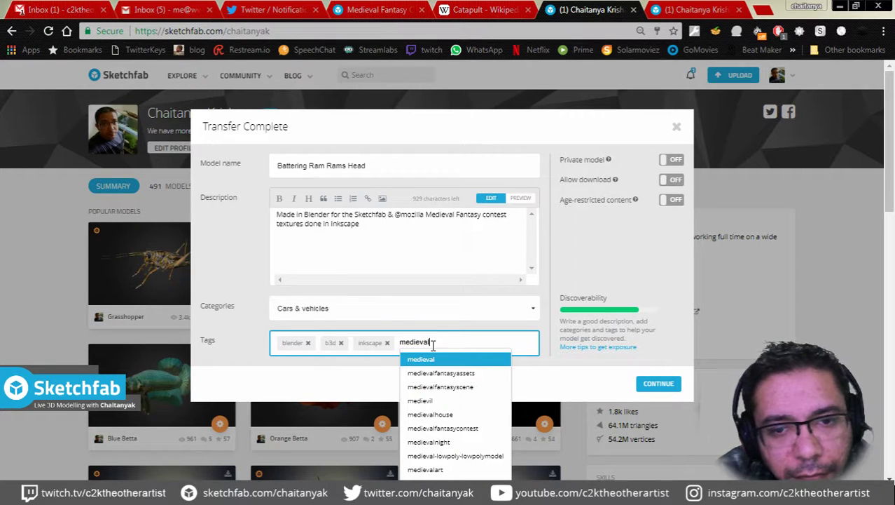
type("val")
key("Down")
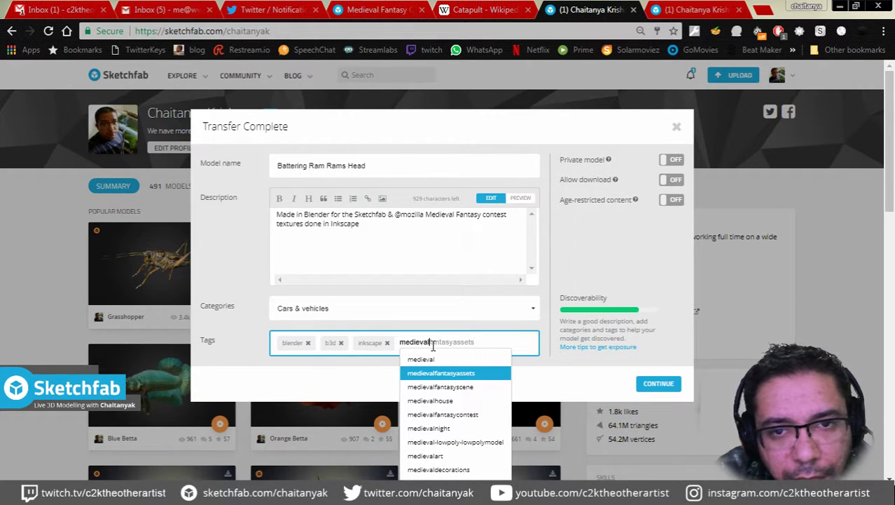
key("Down")
key("Down")
key("Down")
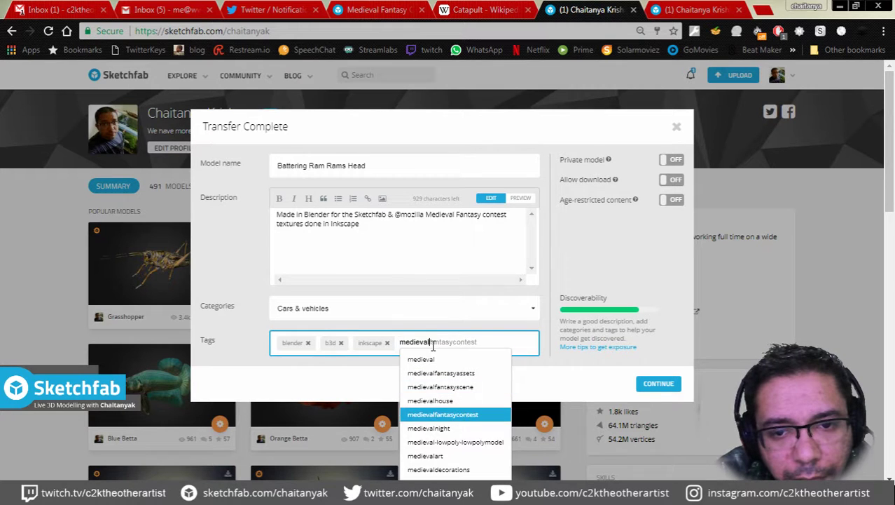
key("Return")
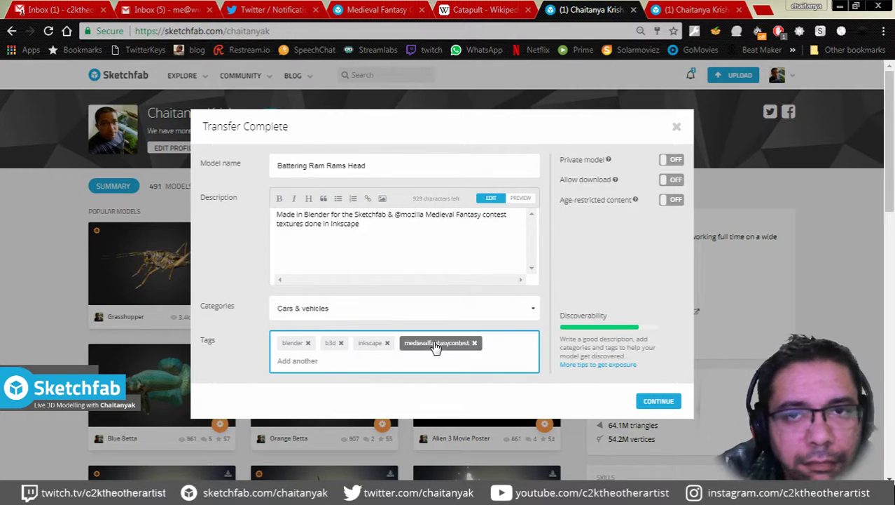
left_click(378, 10)
Step: Open the Medieval Fantasy FAQ topic in the Medieval Fantasy Contest forum category
scroll(292, 162, "up", 5)
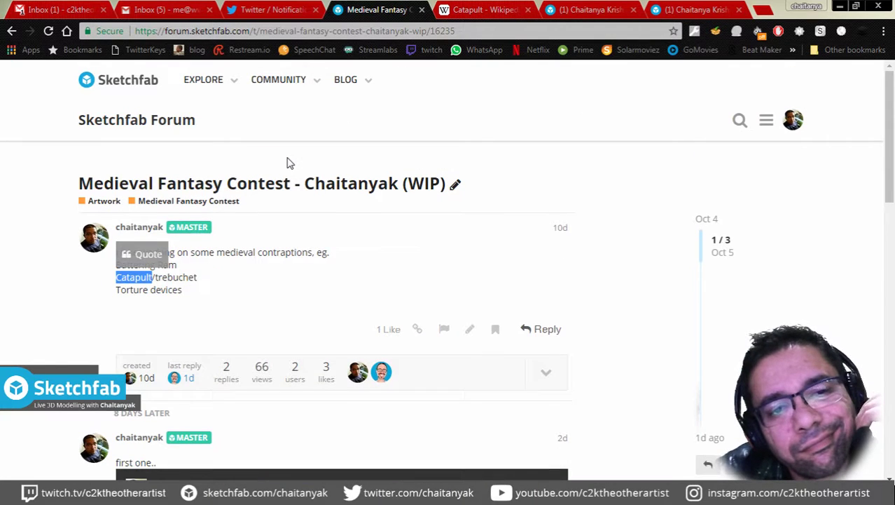
left_click(197, 206)
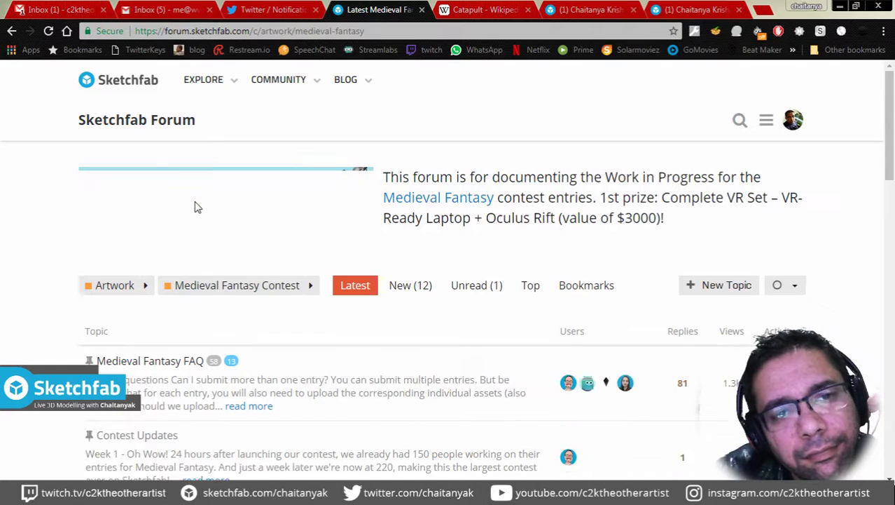
scroll(197, 206, "down", 3)
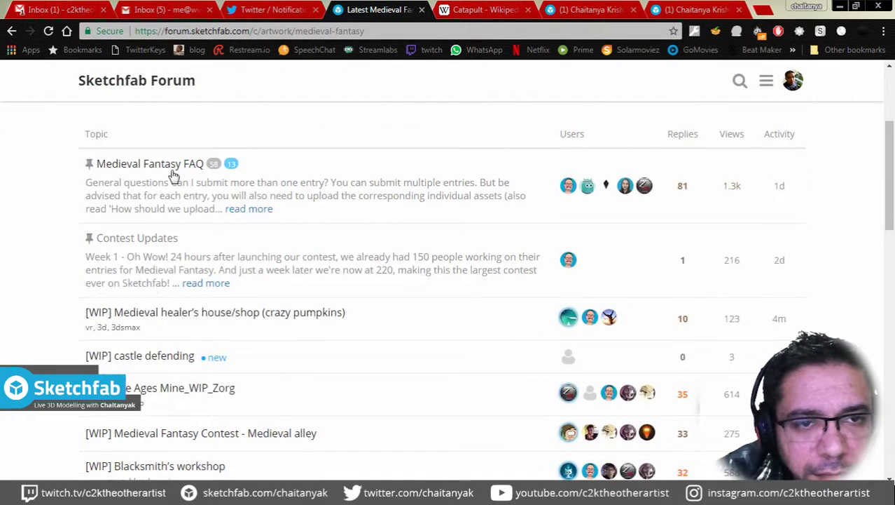
left_click(184, 167)
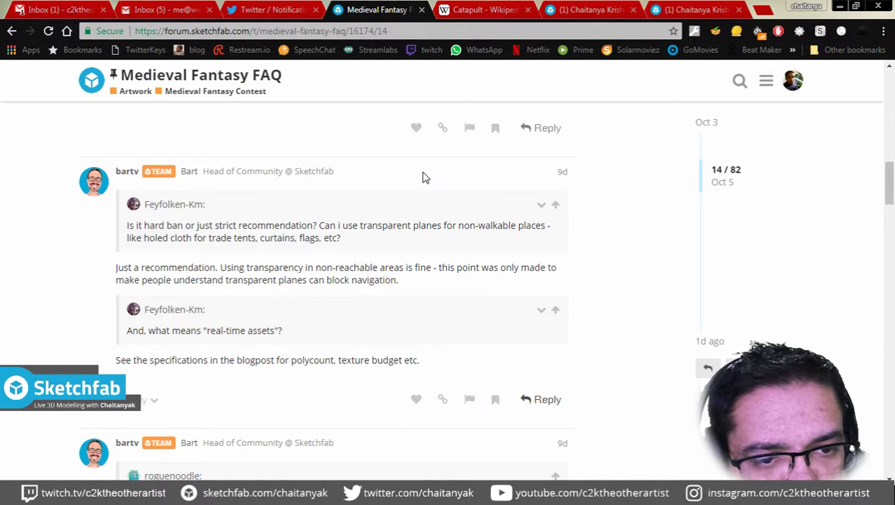
Step: Find the individual-assets answer and select the required #MedievalFantasyAssets tag
scroll(422, 177, "up", 3)
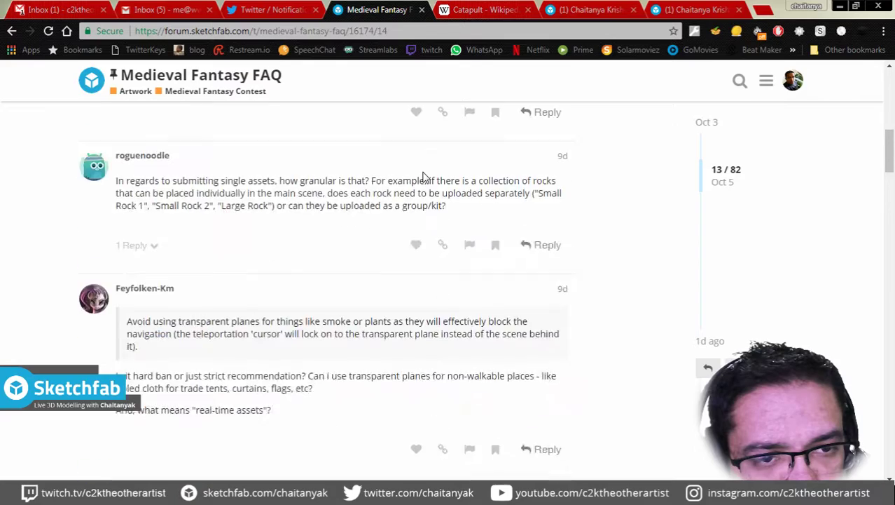
scroll(422, 178, "up", 5)
scroll(423, 177, "up", 3)
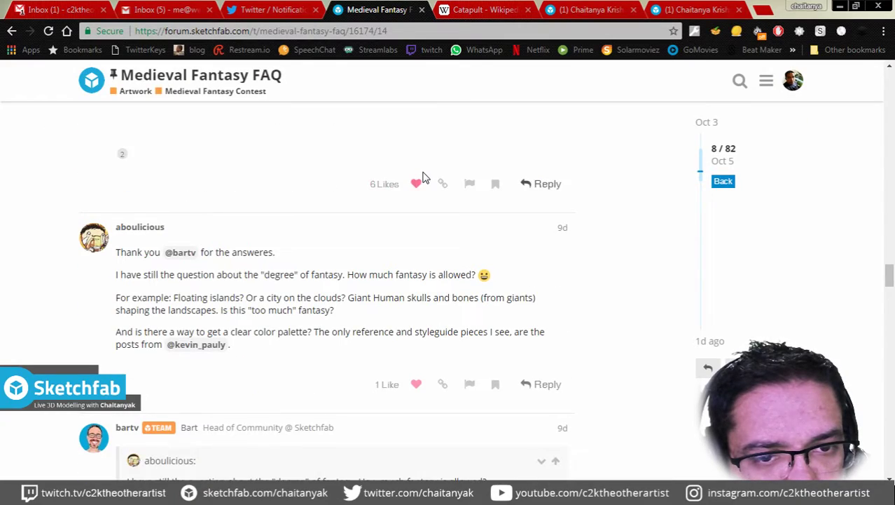
scroll(423, 177, "up", 5)
scroll(422, 177, "up", 3)
scroll(423, 177, "up", 3)
scroll(423, 177, "up", 1)
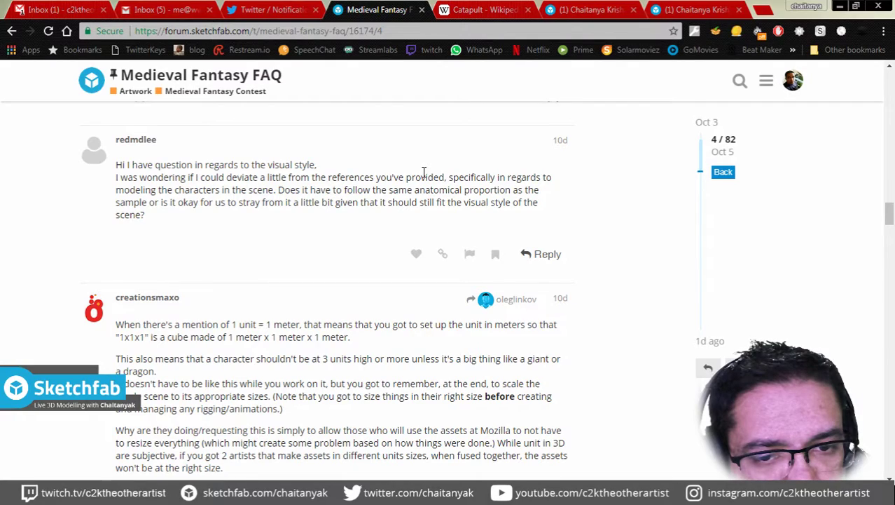
scroll(424, 172, "up", 5)
scroll(424, 172, "up", 3)
scroll(424, 172, "up", 3)
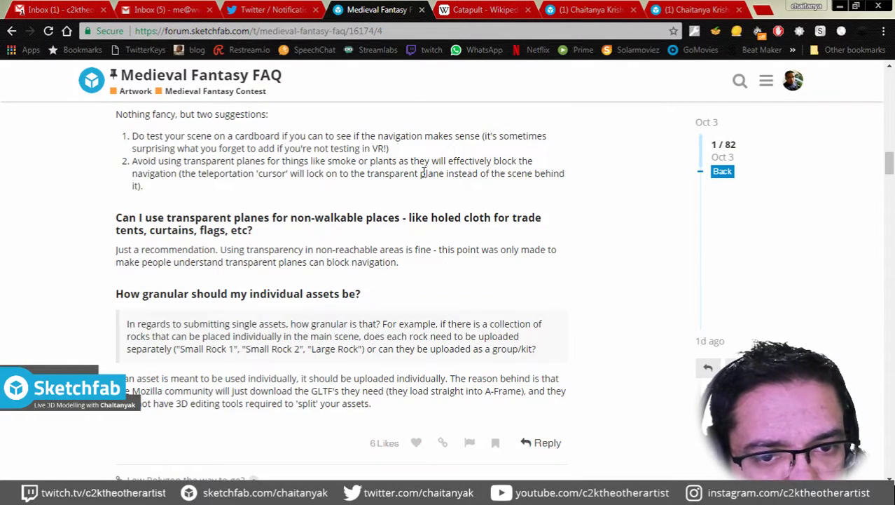
scroll(424, 172, "up", 1)
scroll(423, 176, "up", 3)
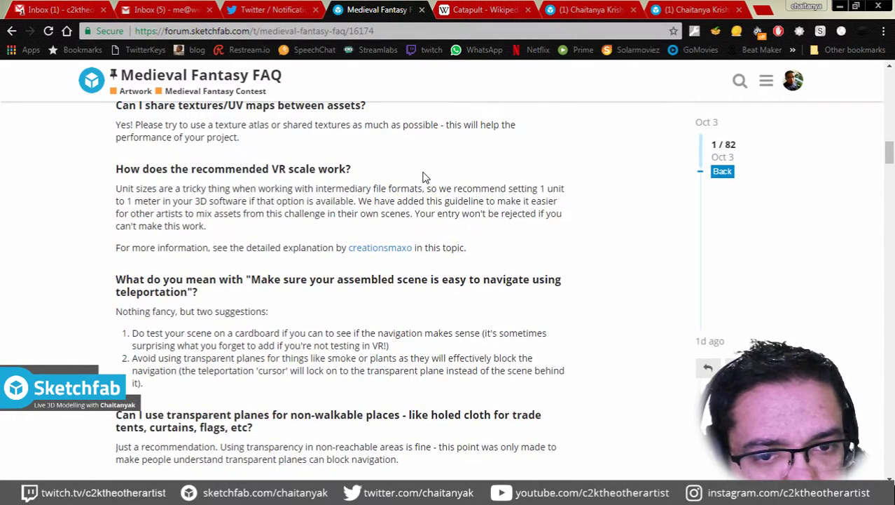
scroll(423, 177, "up", 4)
scroll(423, 177, "up", 1)
scroll(422, 178, "up", 2)
scroll(422, 177, "up", 2)
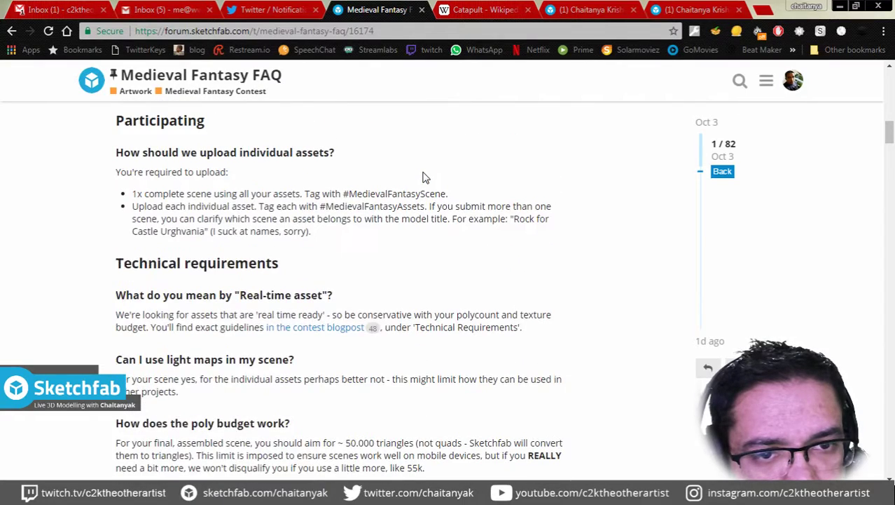
scroll(424, 178, "up", 3)
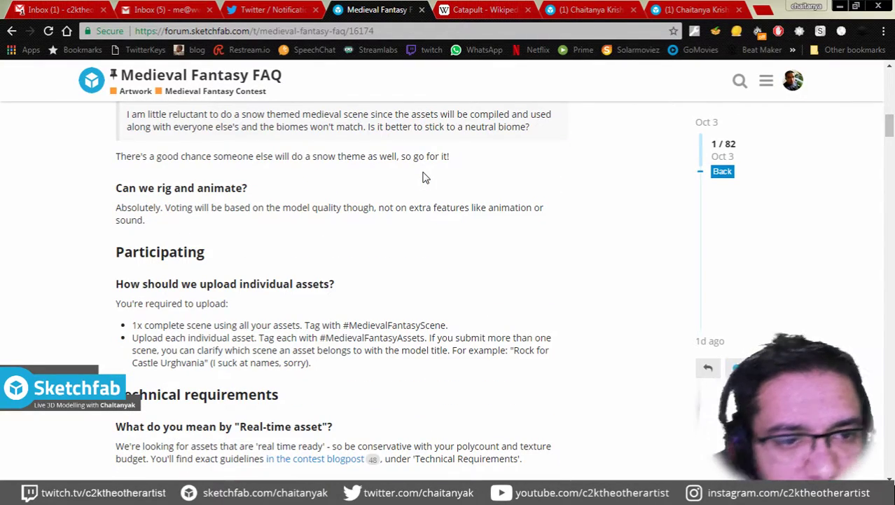
left_click_drag(319, 337, 426, 337)
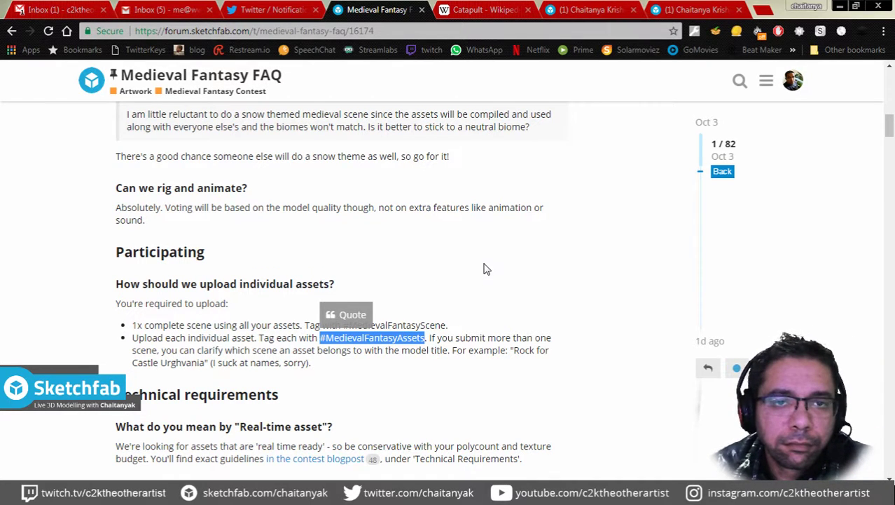
scroll(487, 268, "up", 1)
scroll(487, 267, "up", 1)
scroll(485, 261, "up", 3)
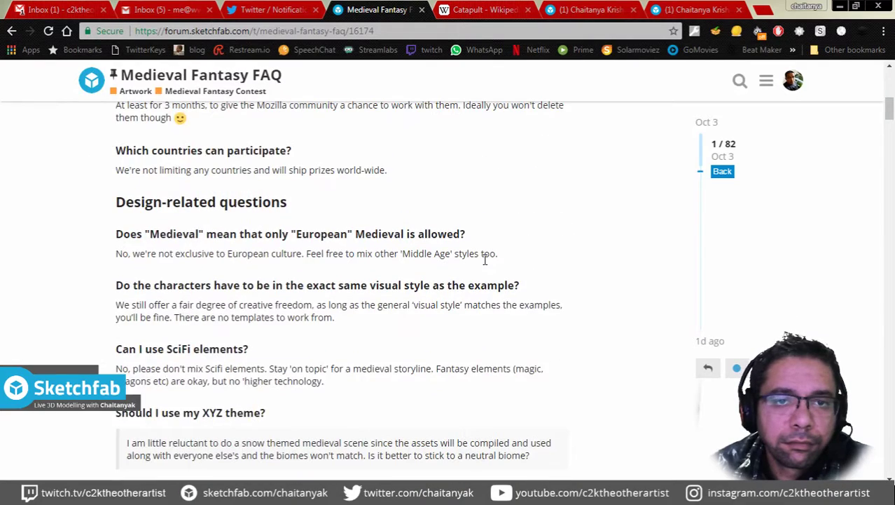
scroll(485, 246, "up", 2)
scroll(484, 245, "up", 3)
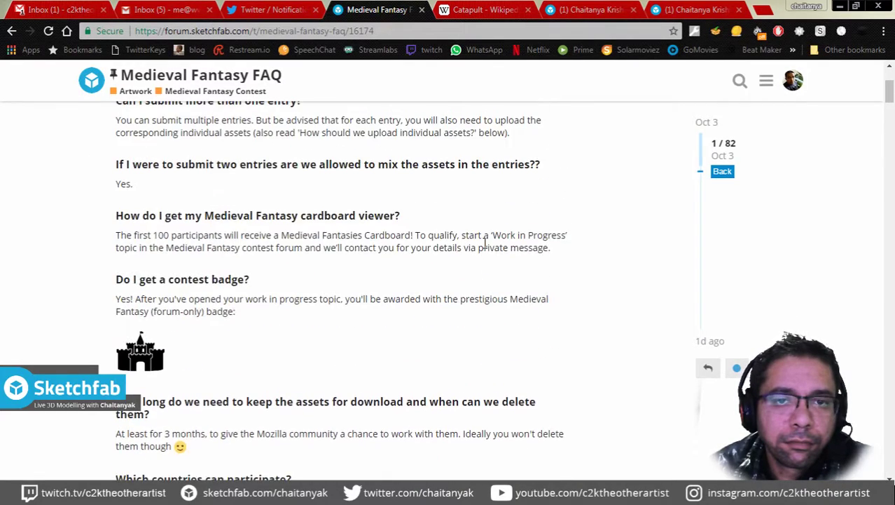
scroll(485, 245, "up", 3)
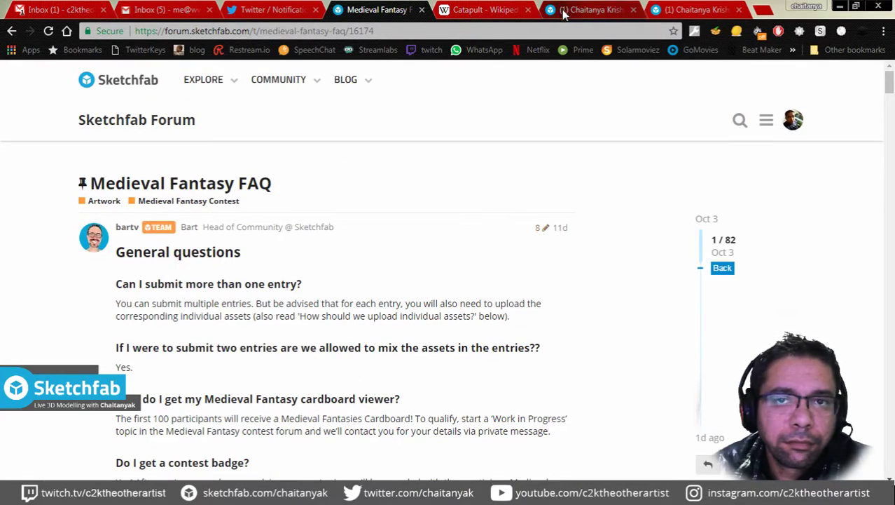
Step: Turn the pasted #MedievalFantasyAssets text into a medievalfantasyassets tag
left_click(592, 9)
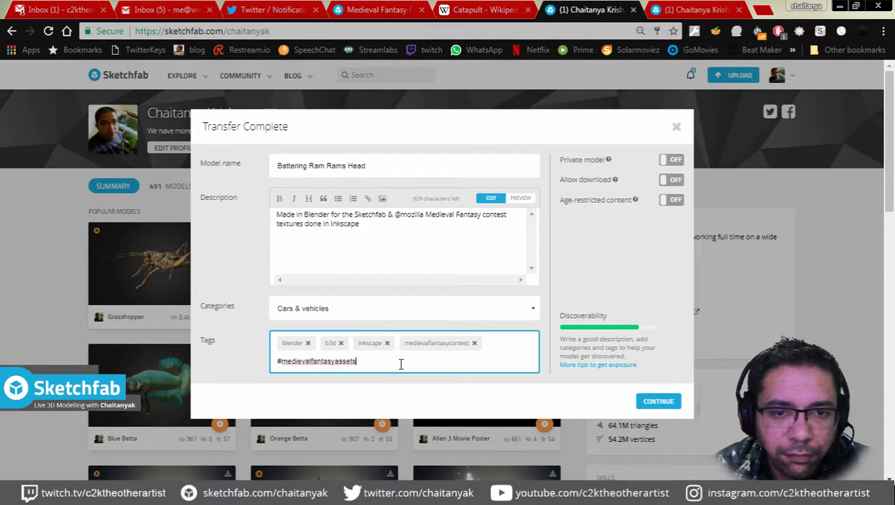
left_click(307, 355)
key("Home")
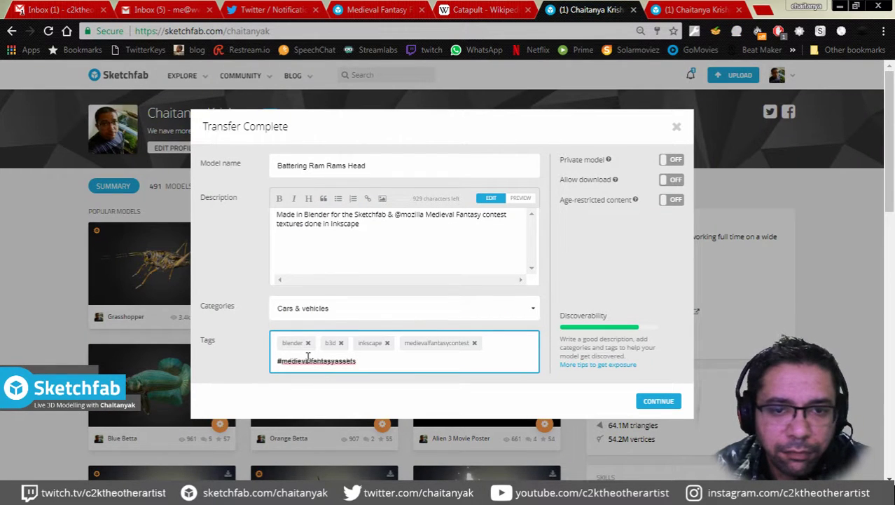
key("Delete")
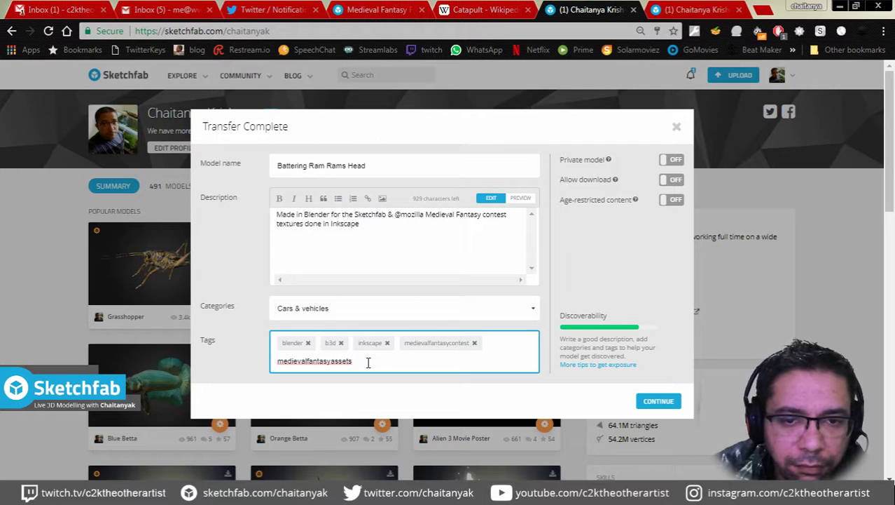
key("BackSpace")
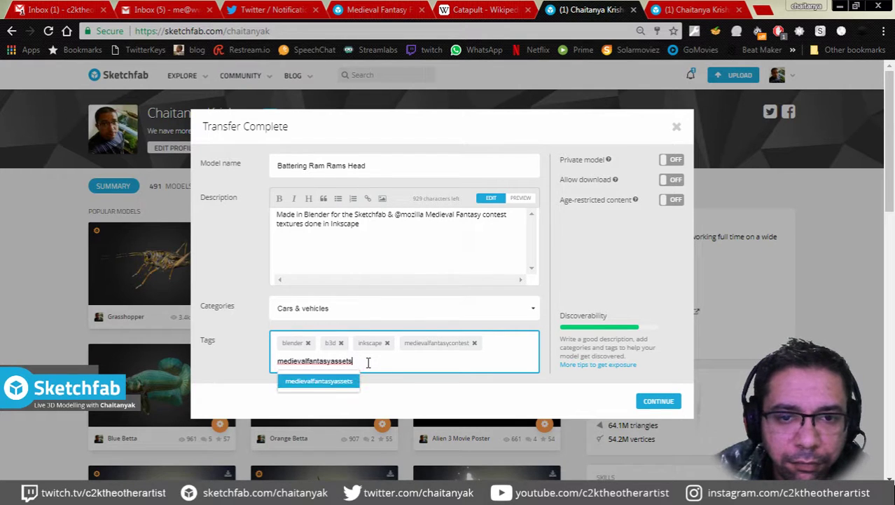
key("Return")
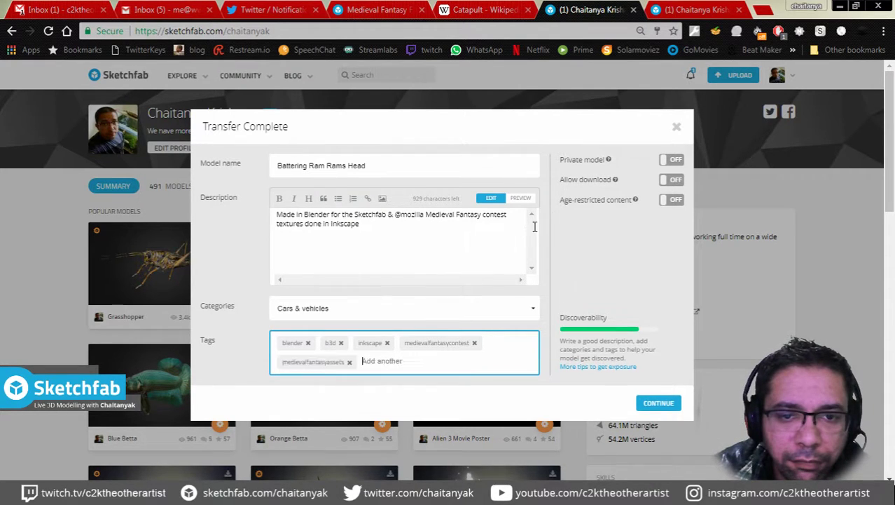
Step: Add medievalfantasyassets to Battering Ram Metal Spike's tags and save its properties
key("ctrl+Tab")
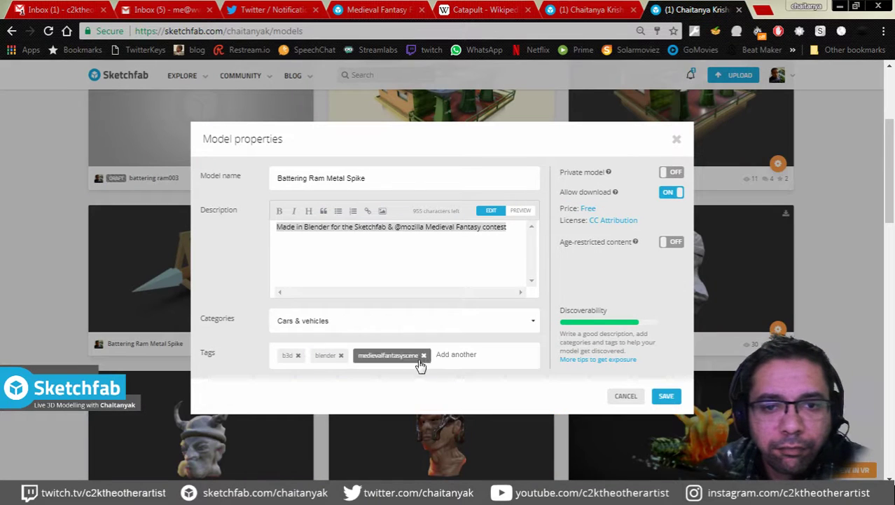
type("#medievalfantasyassets")
key("Return")
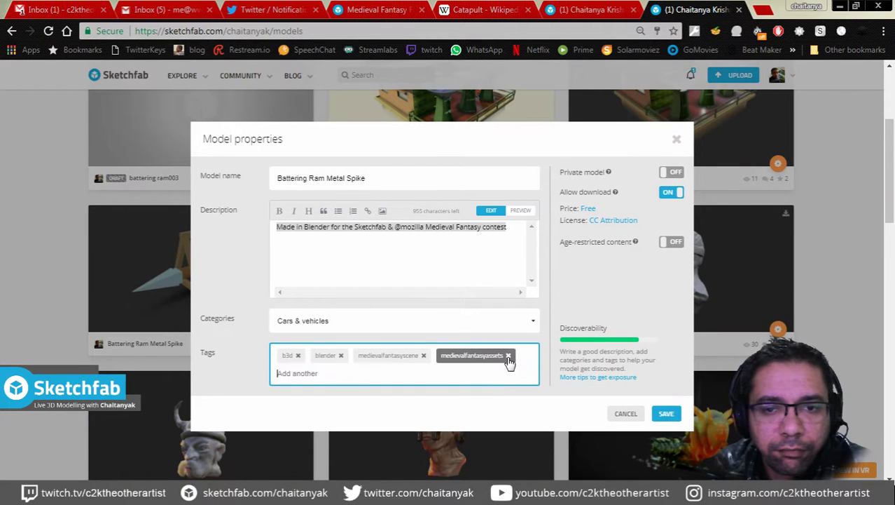
left_click(666, 413)
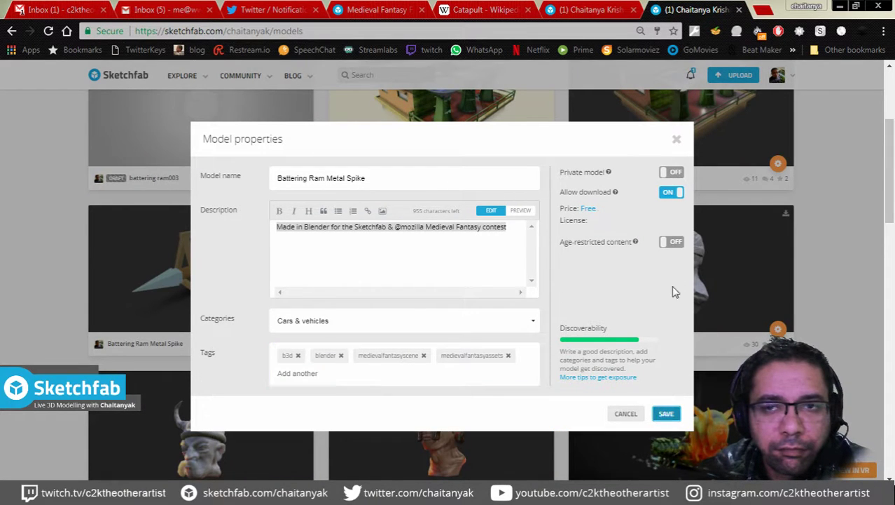
Step: Allow downloads for Battering Ram Rams Head and continue its upload
left_click(604, 15)
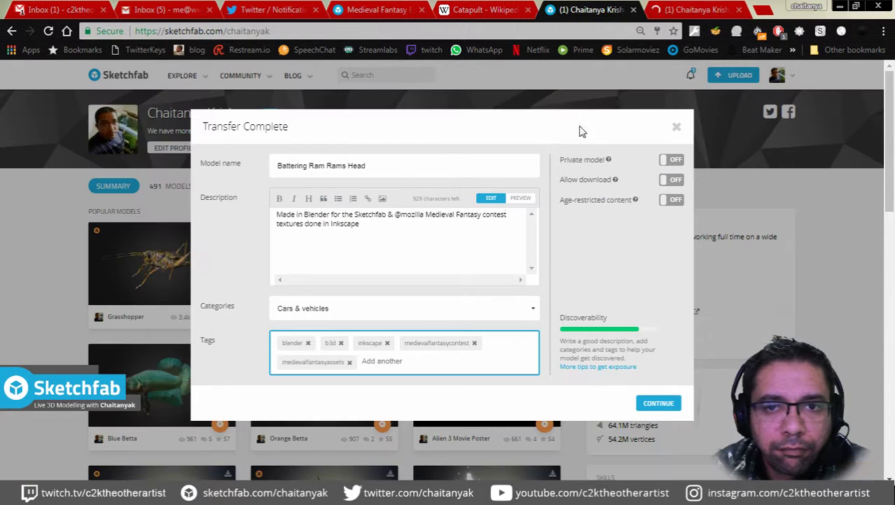
left_click(673, 180)
left_click(658, 403)
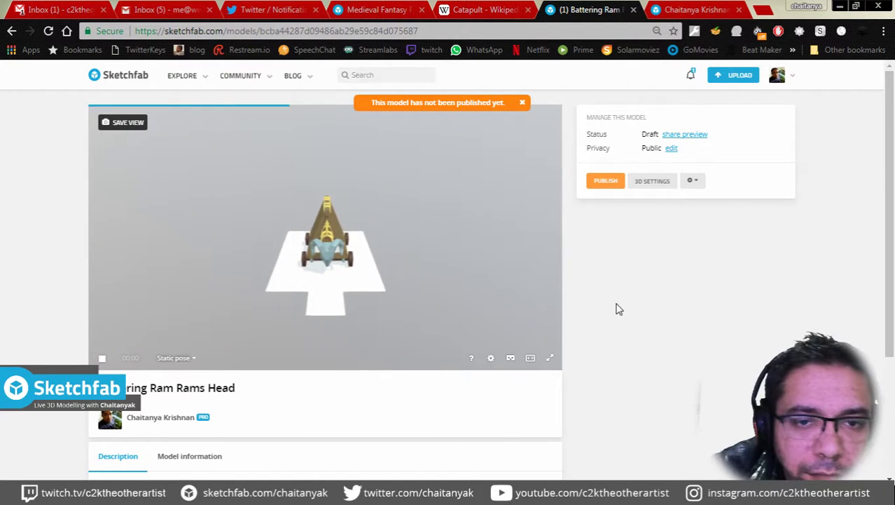
Step: Orbit and zoom to a close side view of the catapult and save it as the thumbnail
left_click_drag(458, 300, 417, 300)
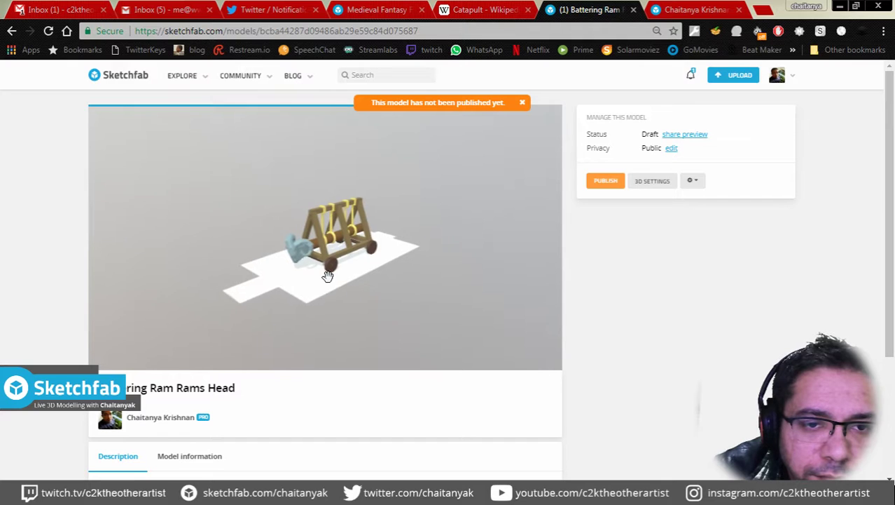
scroll(334, 276, "up", 5)
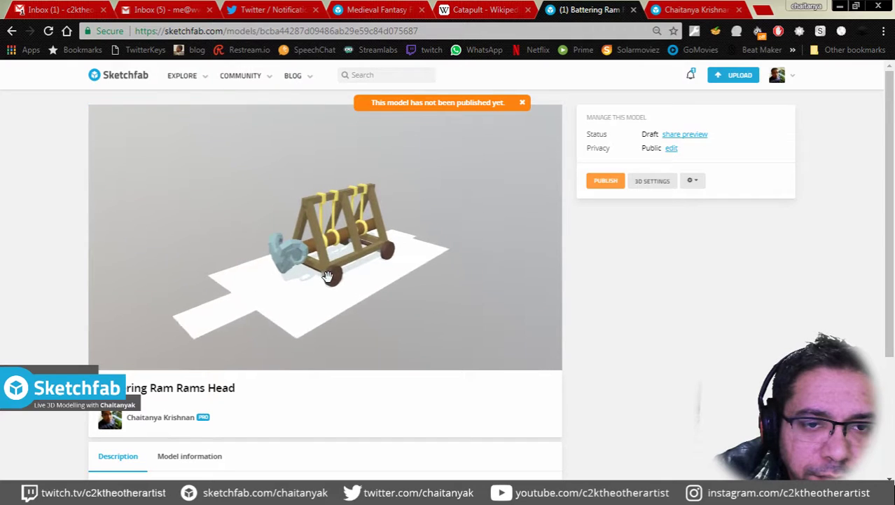
double_click(384, 284)
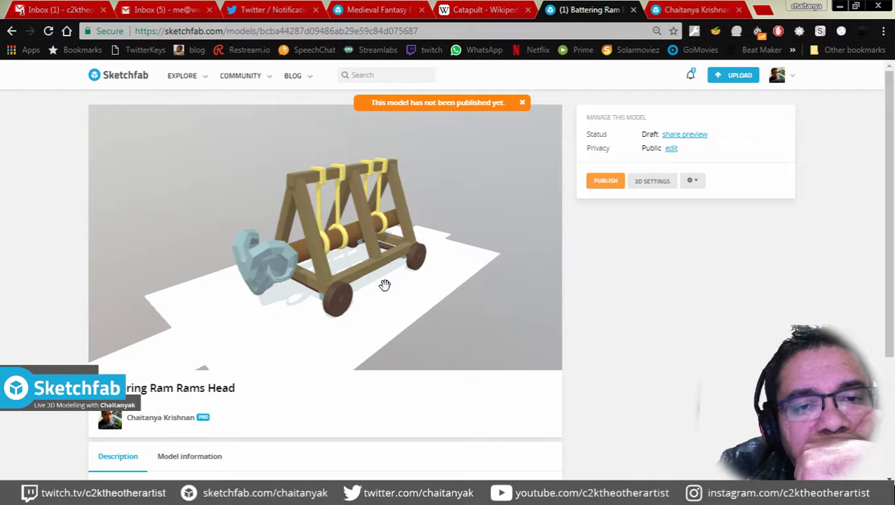
left_click(124, 121)
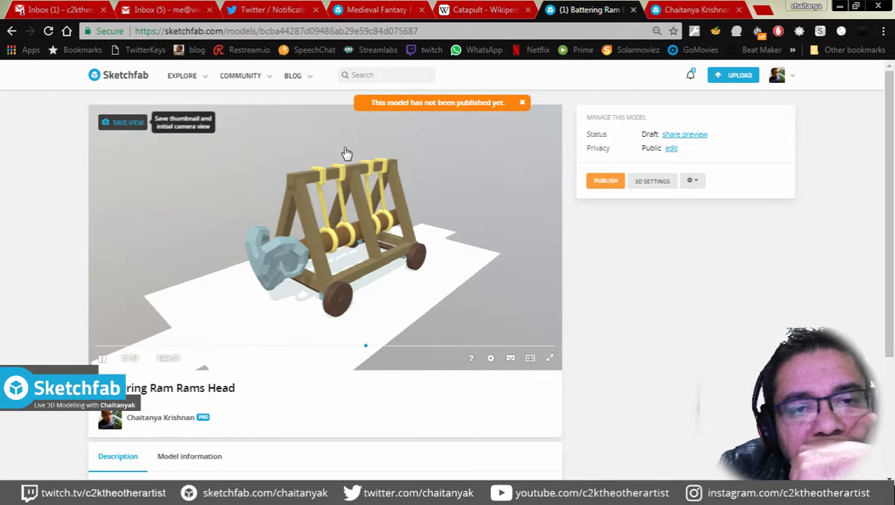
left_click(656, 182)
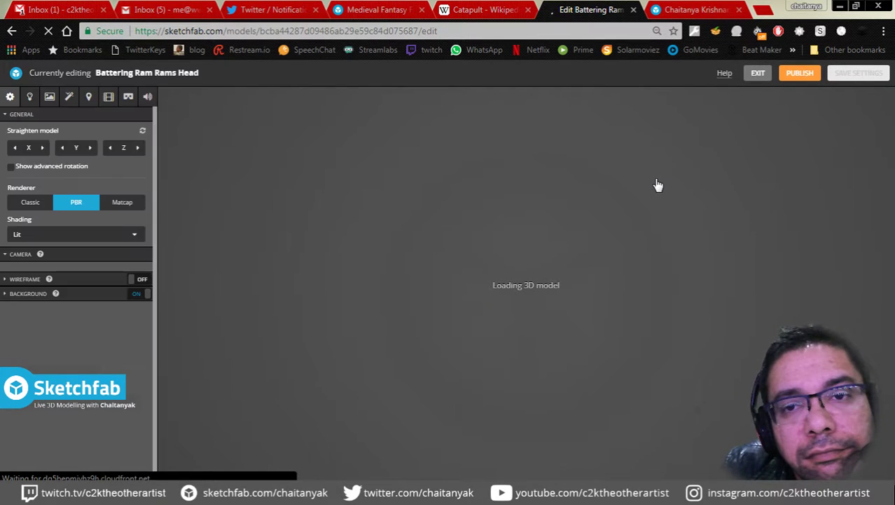
Step: Orbit the Rams Head to a three-quarter view and give it a solid dark grey background
left_click(689, 9)
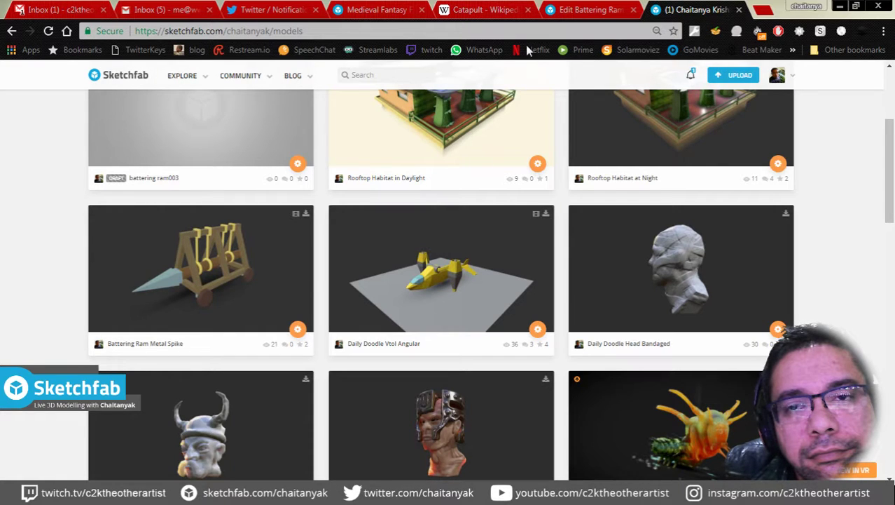
key("ctrl+shift+Tab")
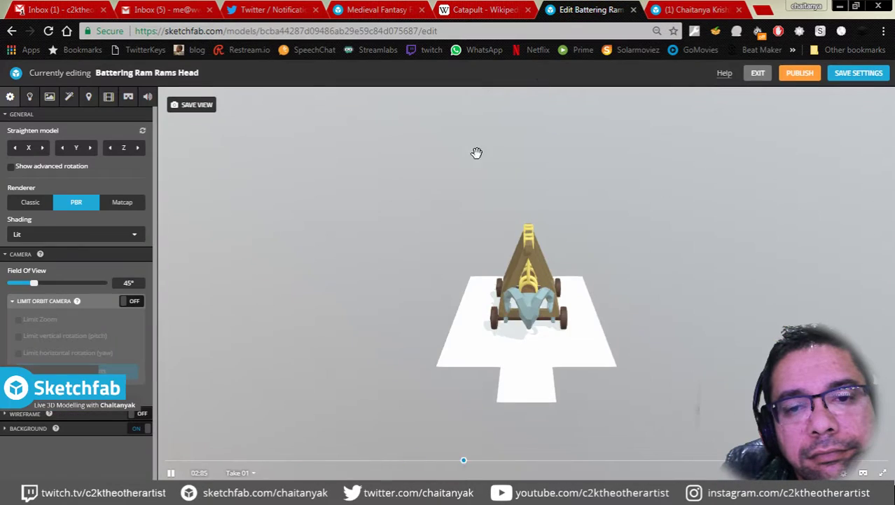
left_click_drag(557, 358, 522, 365)
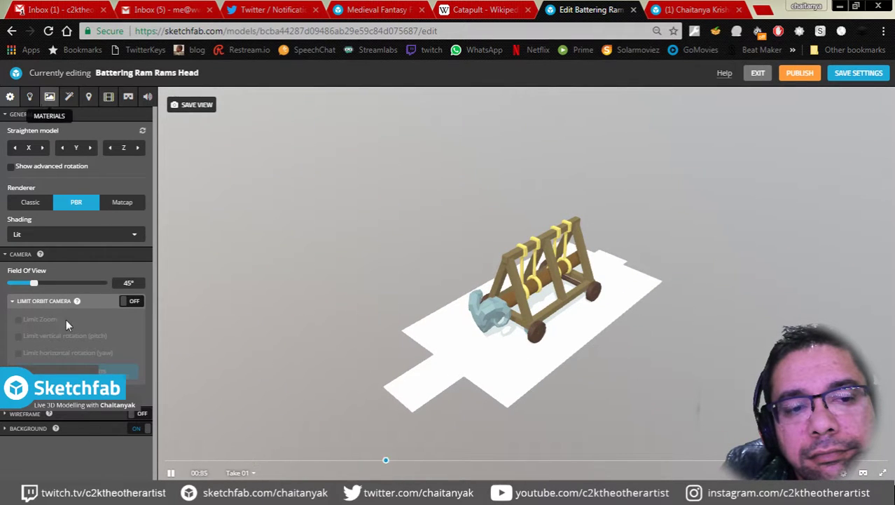
left_click(125, 433)
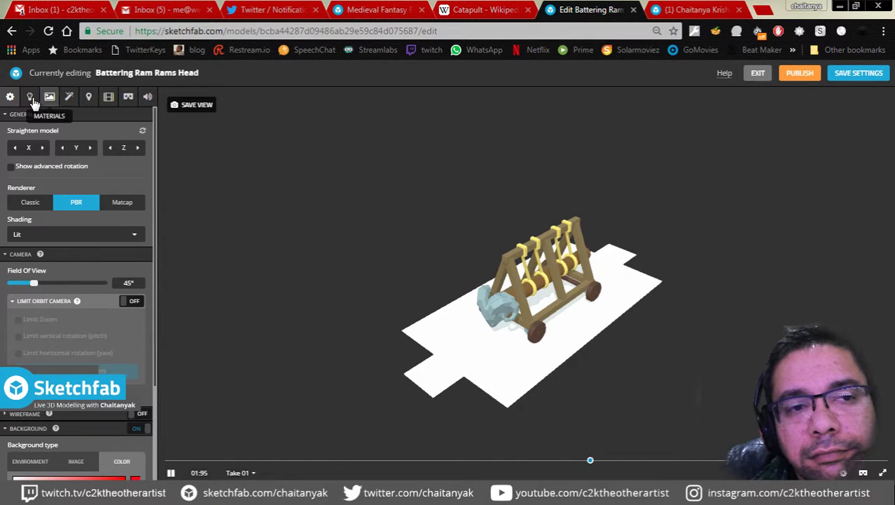
Step: Turn off the scene lights and upload flashbang.png as the flashbang material's base colour texture
left_click(34, 98)
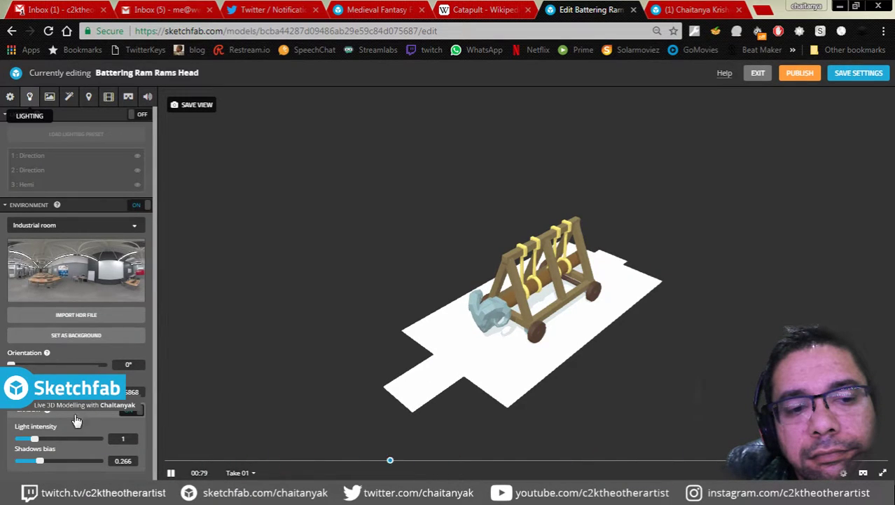
left_click(134, 414)
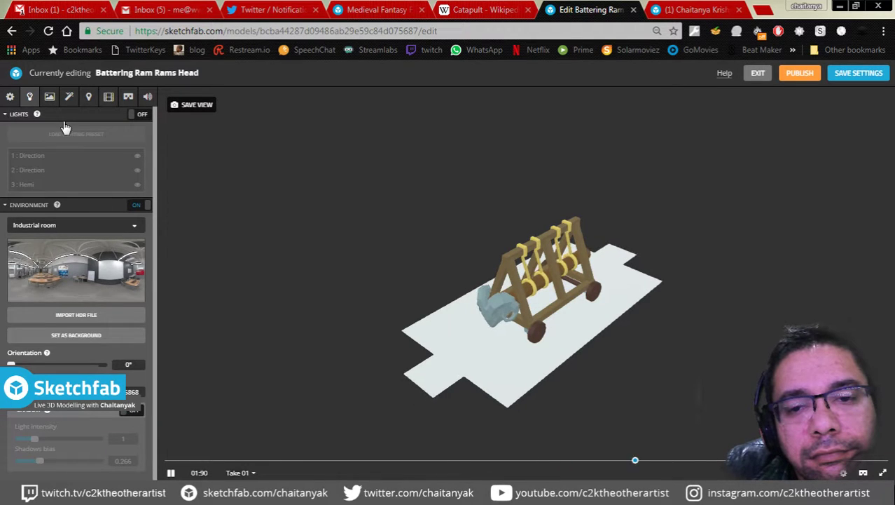
left_click(49, 98)
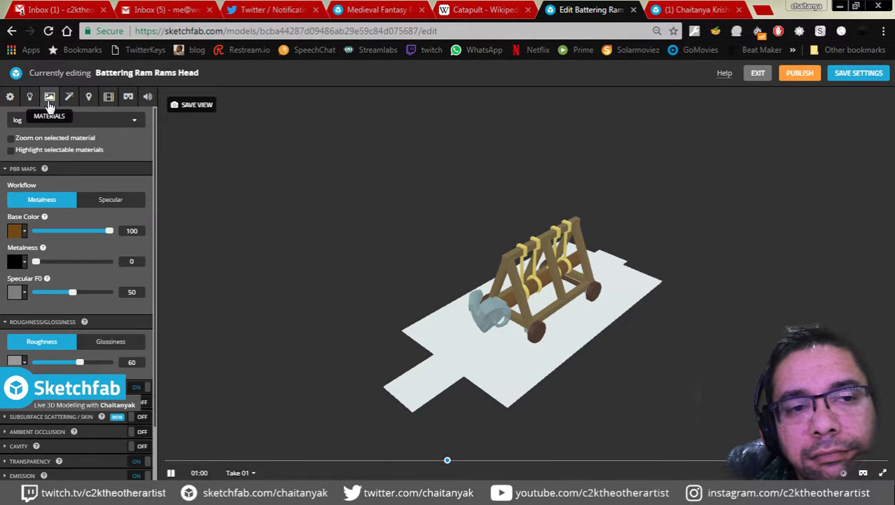
left_click(73, 124)
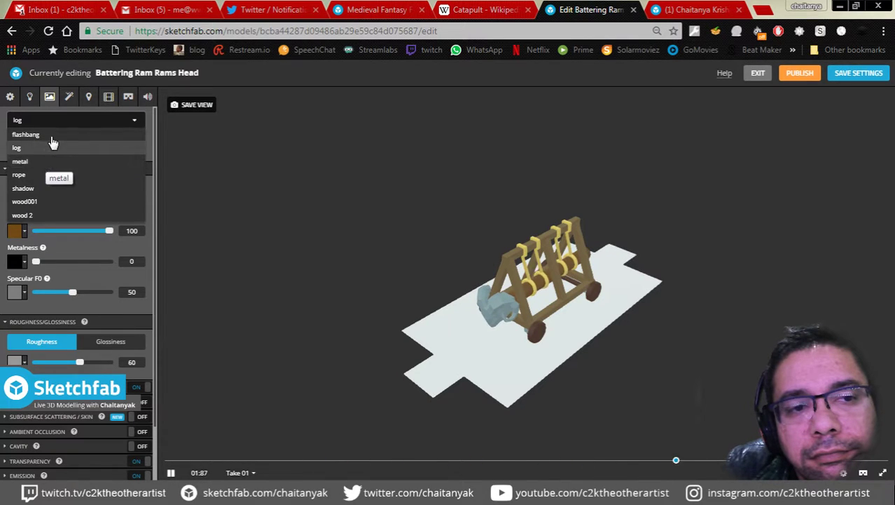
left_click(35, 135)
left_click(15, 230)
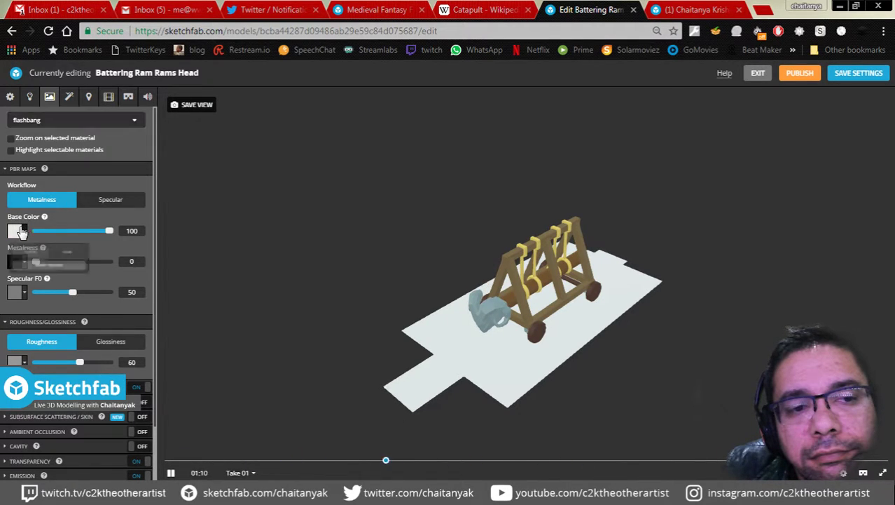
left_click(107, 258)
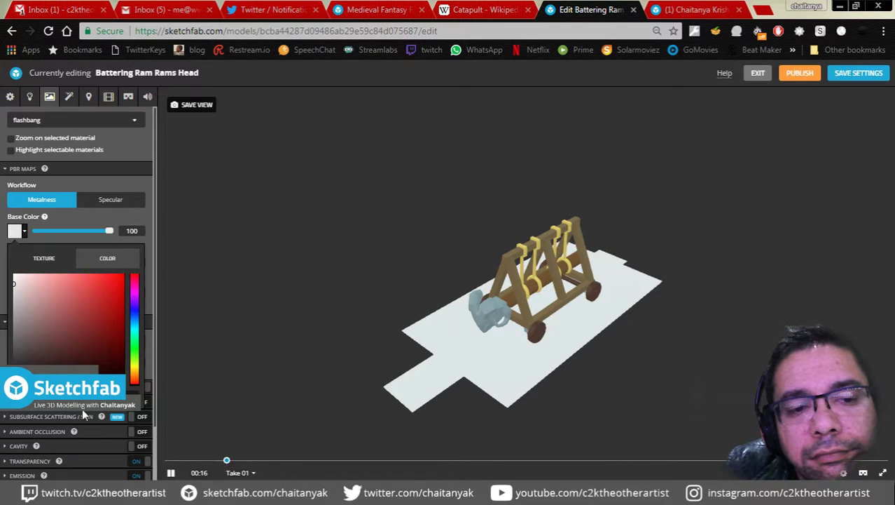
left_click(44, 258)
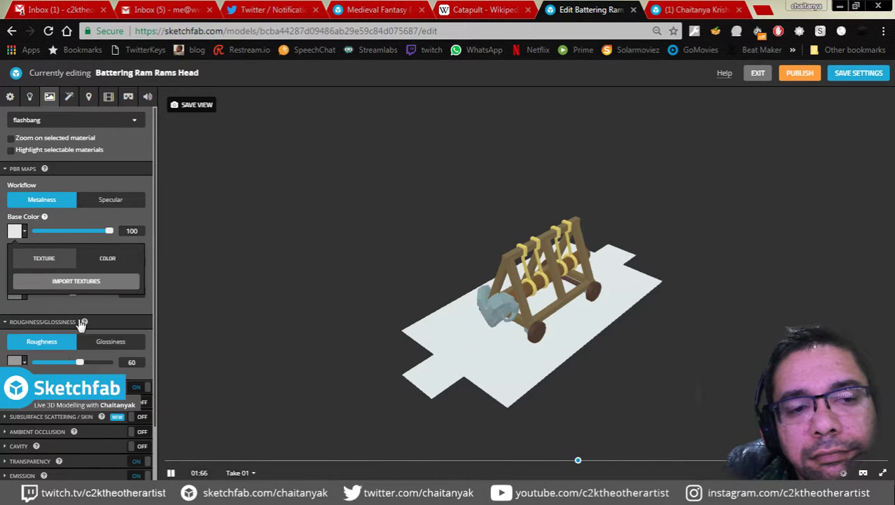
left_click(91, 282)
left_click(357, 190)
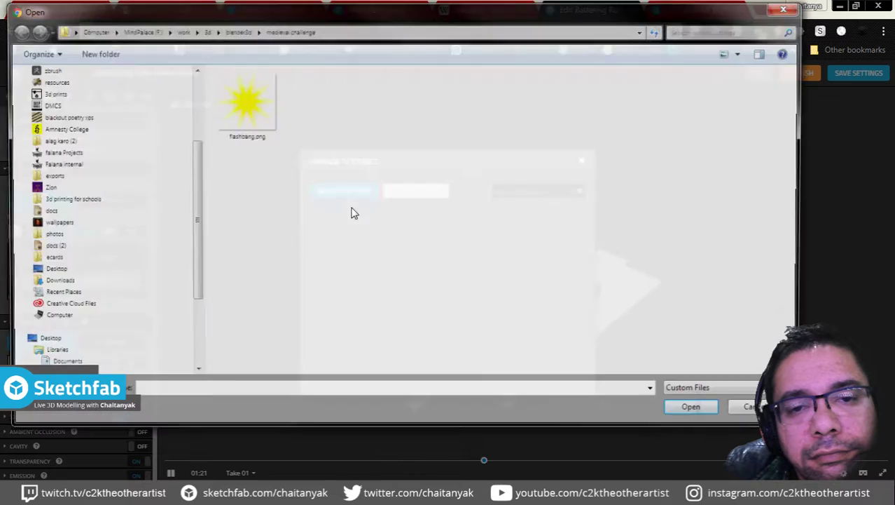
left_click(252, 123)
double_click(252, 123)
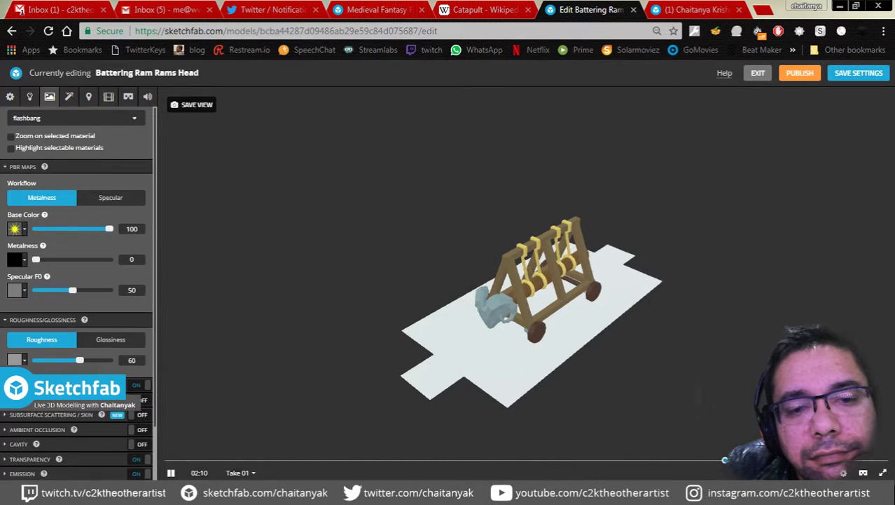
Step: Use flashbang.png as the flashbang material's opacity texture
scroll(93, 466, "down", 1)
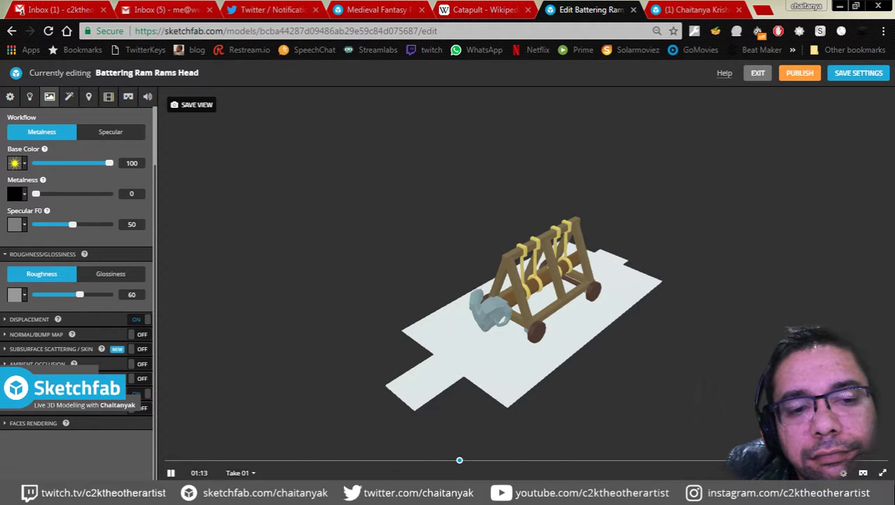
left_click(28, 392)
left_click(21, 435)
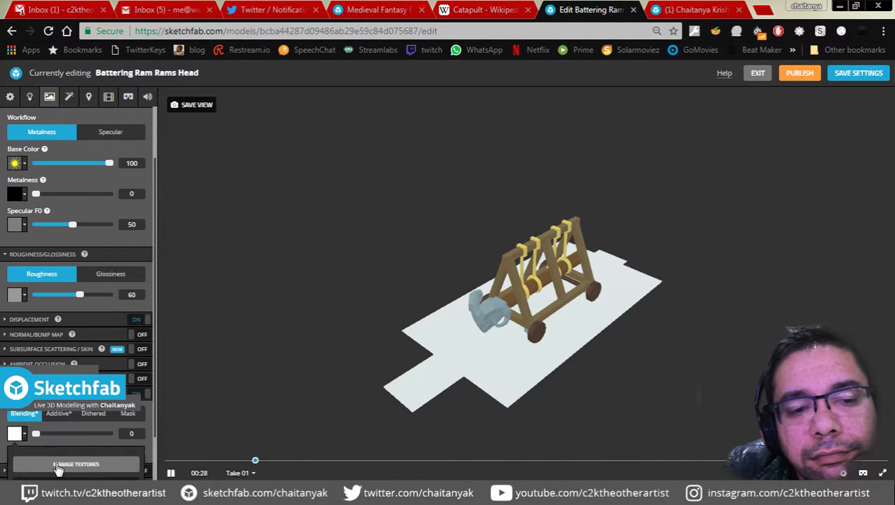
scroll(68, 474, "down", 1)
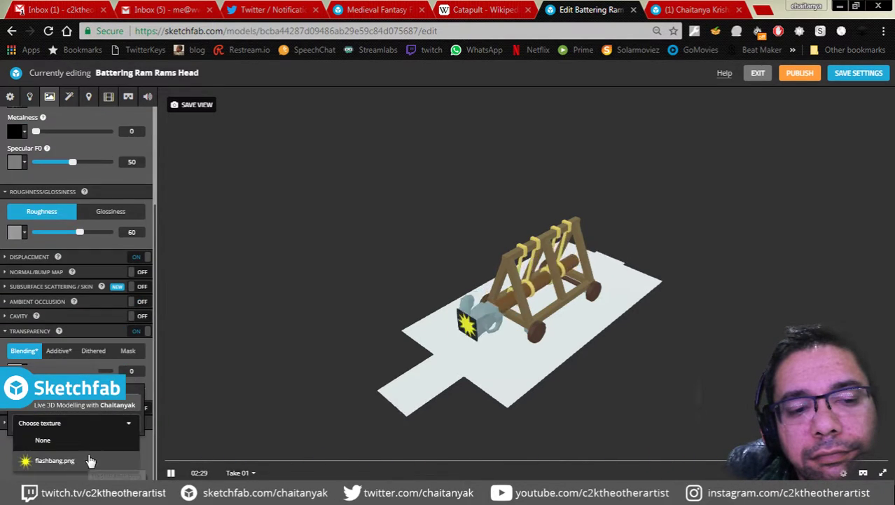
left_click(55, 460)
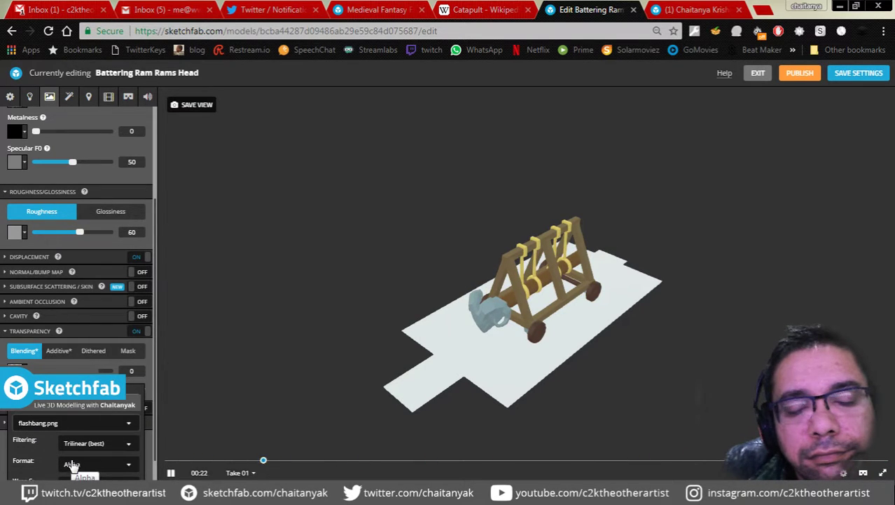
scroll(64, 120, "up", 2)
Step: Import shadow.png and apply it as the shadow material's base colour
left_click(64, 121)
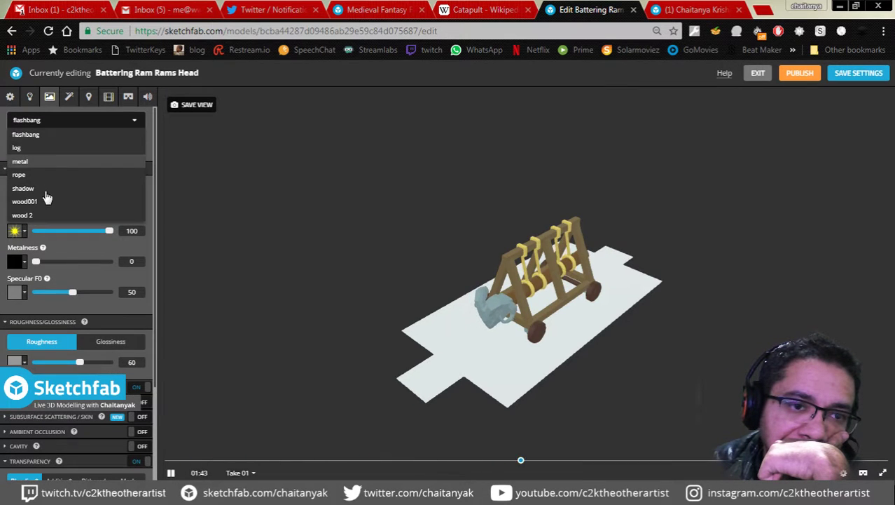
left_click(23, 189)
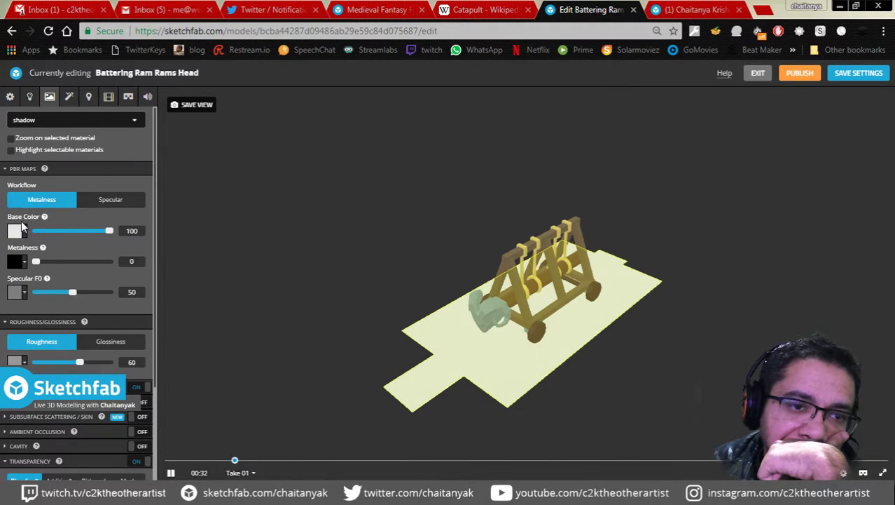
left_click(19, 234)
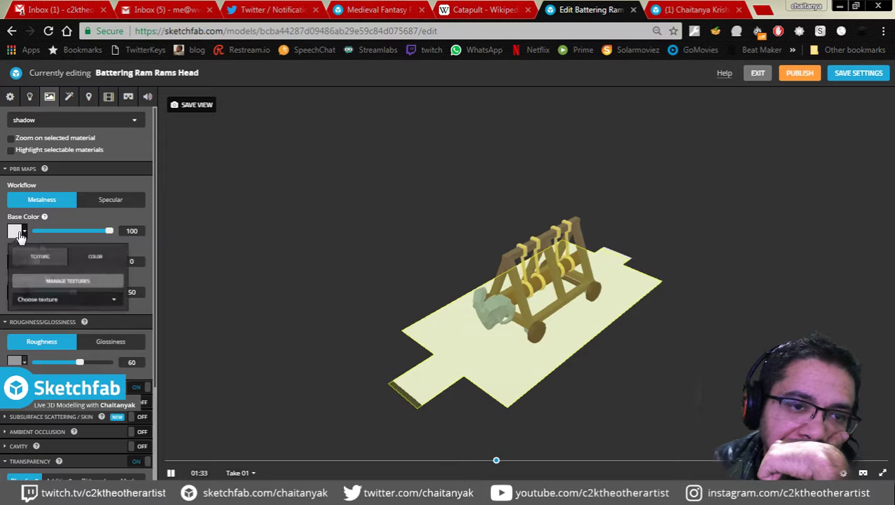
left_click(91, 307)
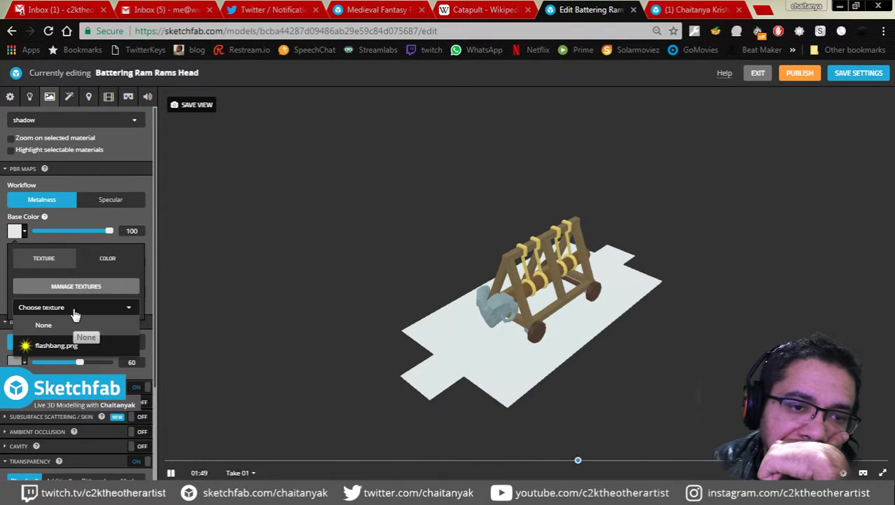
left_click(75, 288)
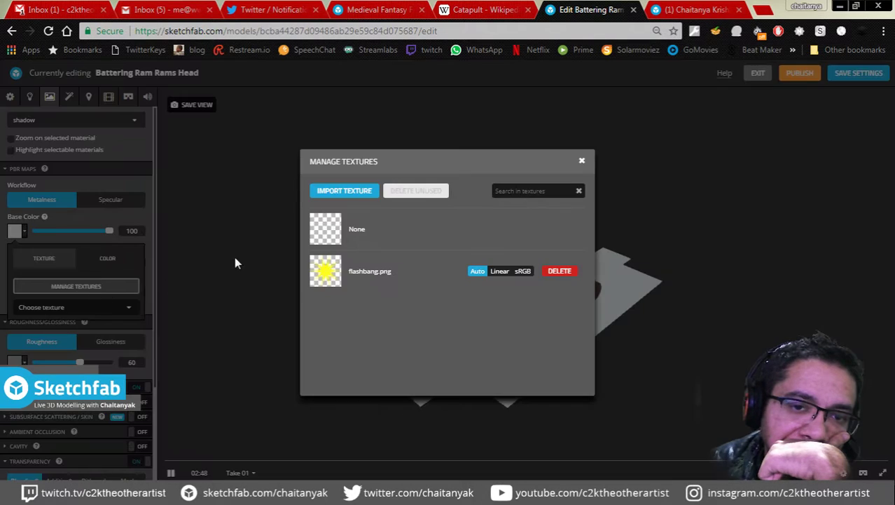
left_click(354, 208)
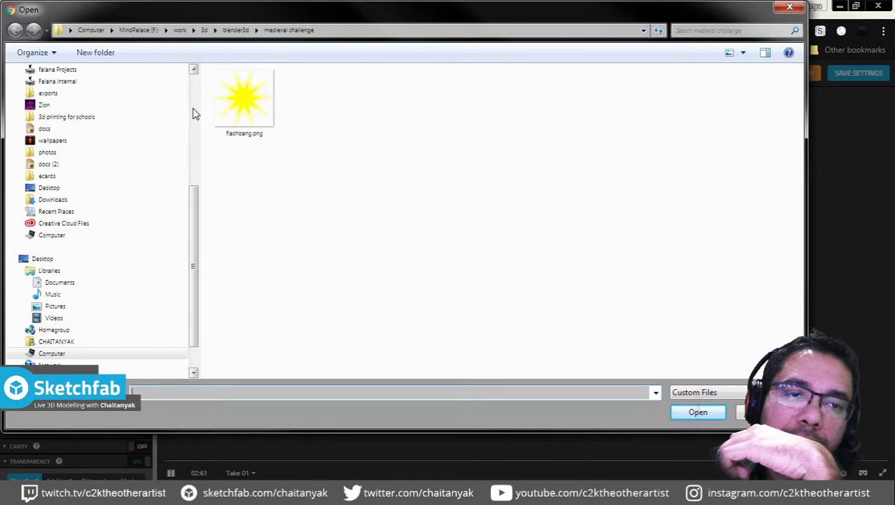
scroll(194, 112, "up", 5)
left_click(51, 181)
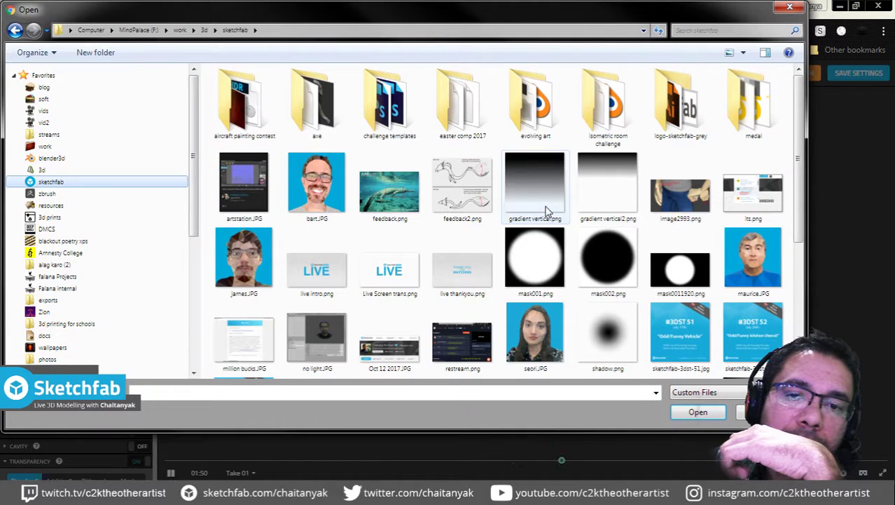
key("Return")
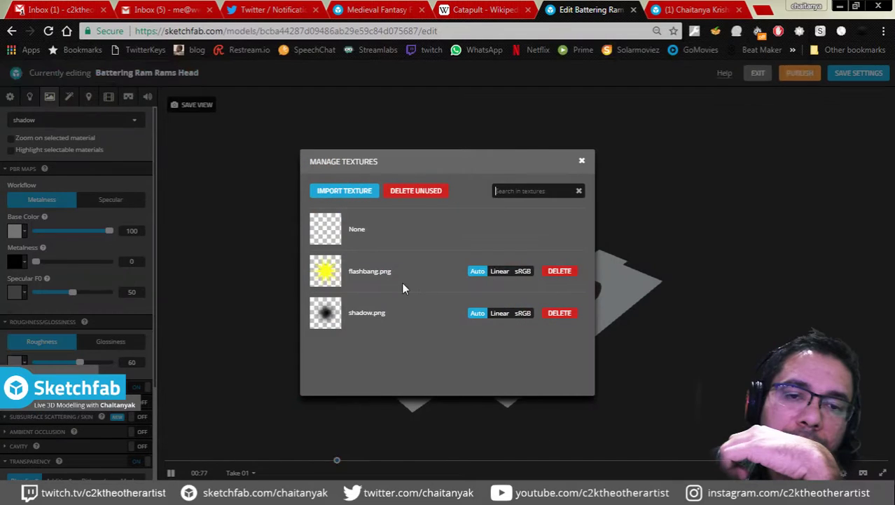
left_click(323, 322)
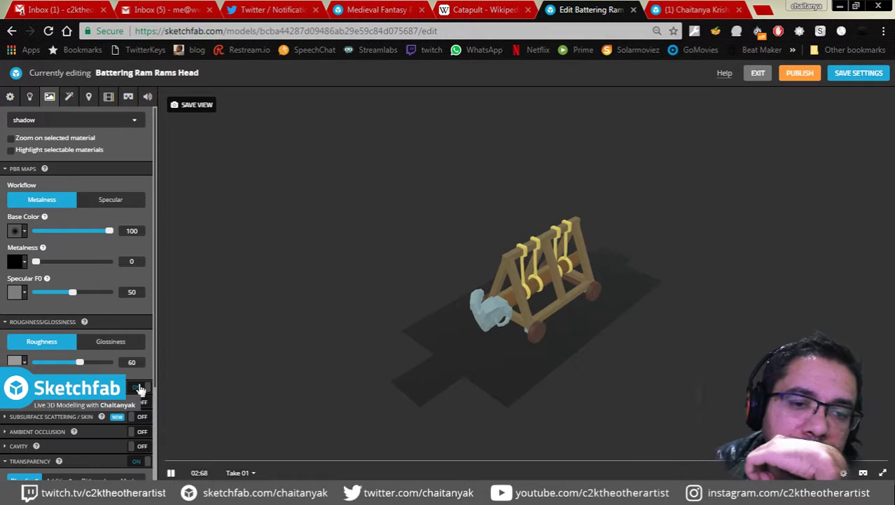
Step: Set shadow.png as the shadow material's opacity texture
left_click(99, 463)
left_click(98, 393)
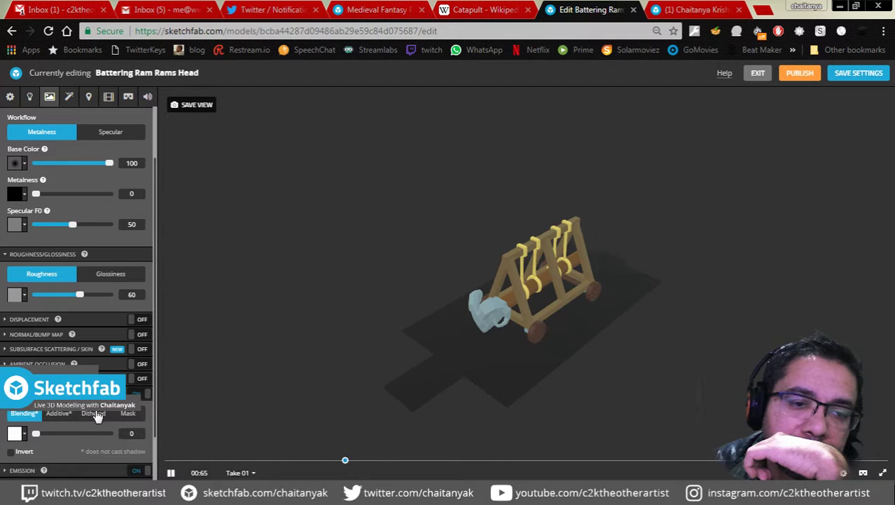
left_click(16, 433)
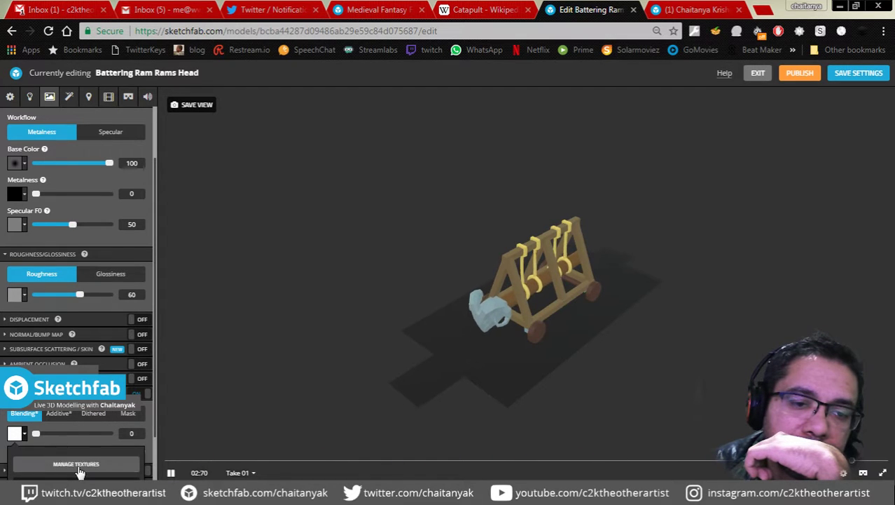
left_click(78, 465)
left_click(334, 316)
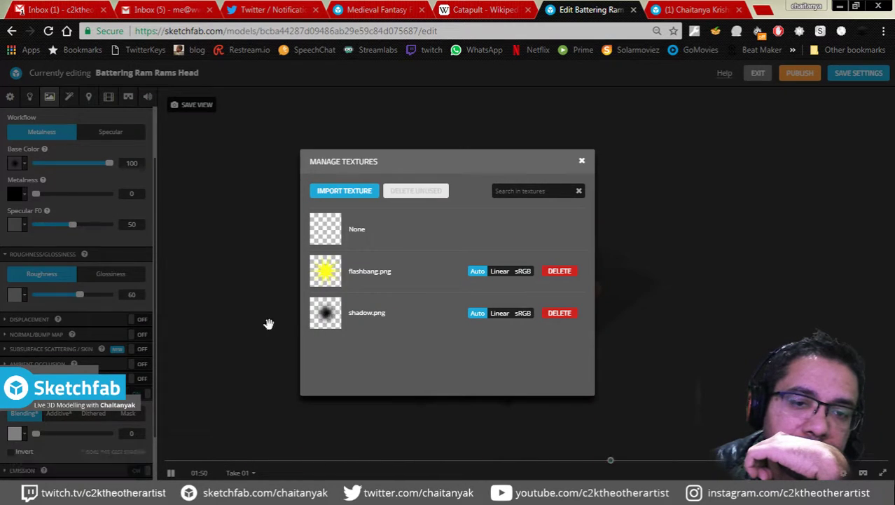
left_click(263, 323)
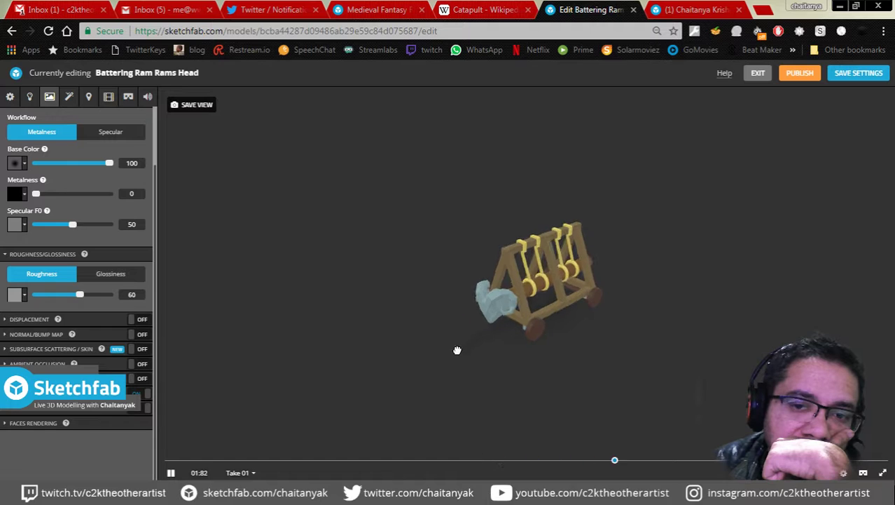
Step: Check the model, save the Battering Ram Rams Head scene settings, and publish it
scroll(531, 362, "up", 5)
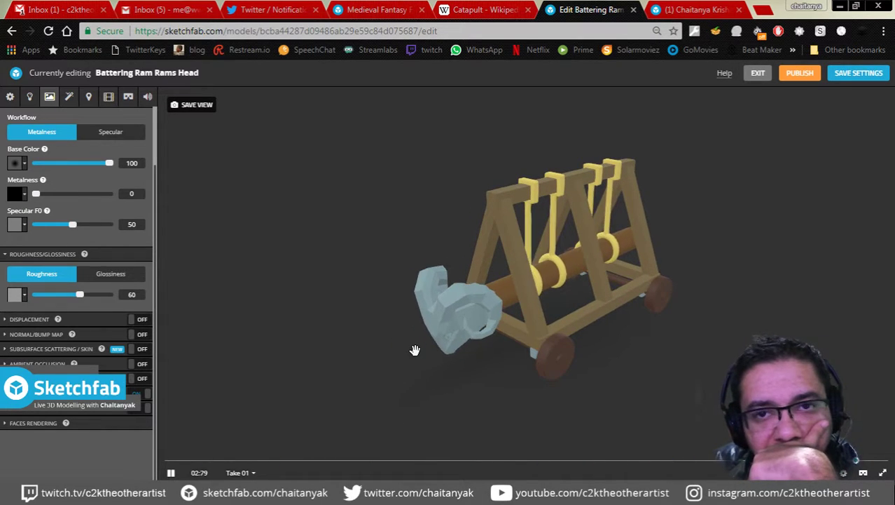
left_click(726, 12)
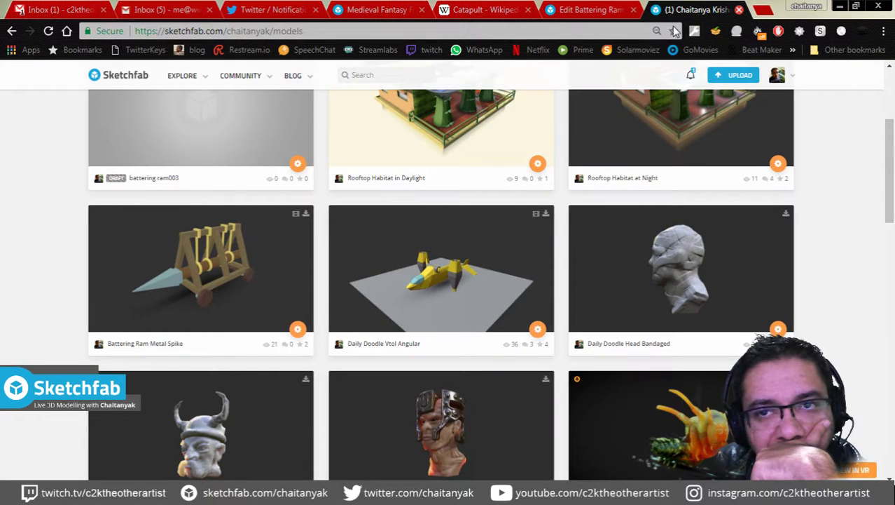
left_click(587, 8)
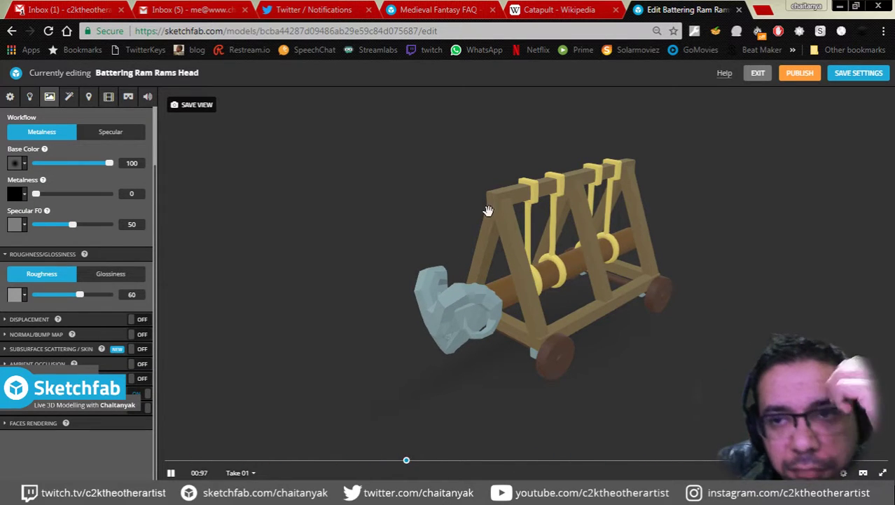
left_click(844, 79)
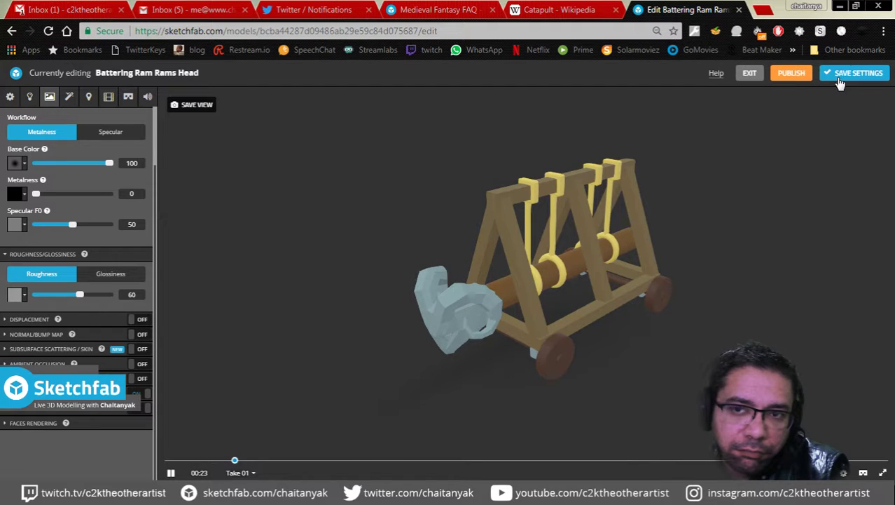
left_click(798, 74)
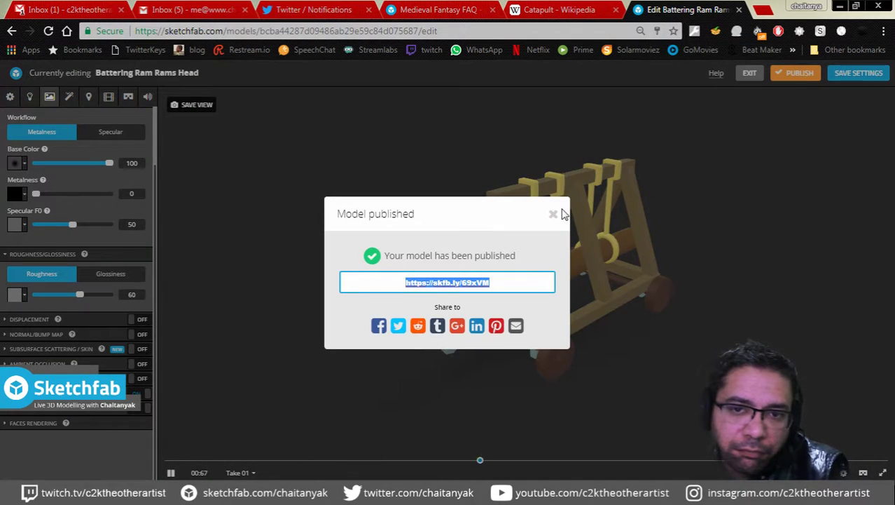
Step: Tweet the published Rams Head link, dismiss the Model published dialog, and orbit the ram
left_click(398, 325)
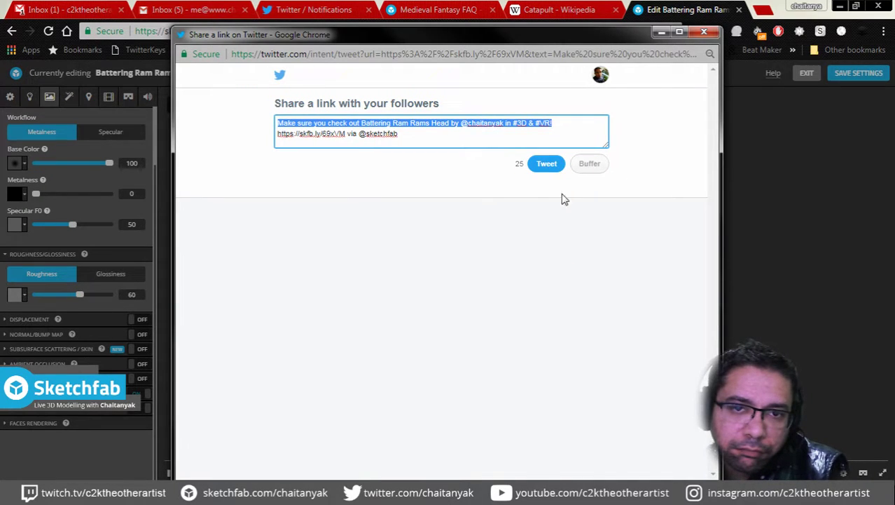
left_click(546, 171)
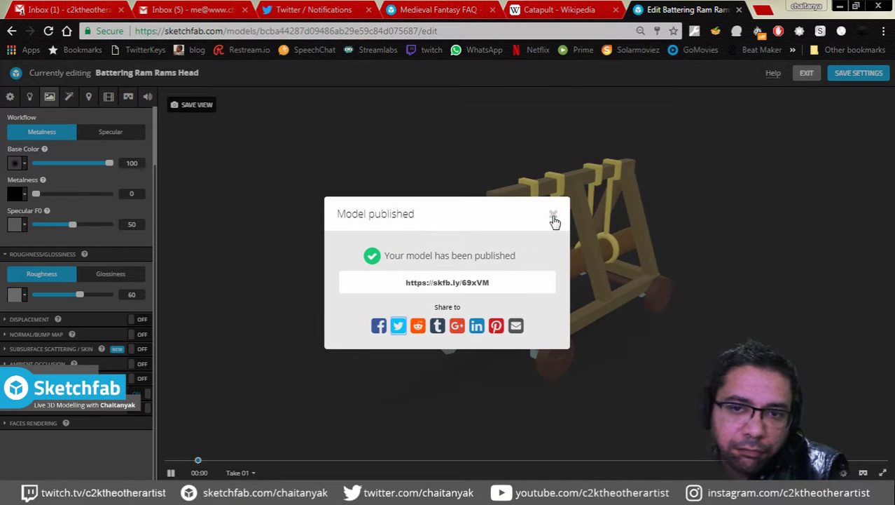
left_click(553, 213)
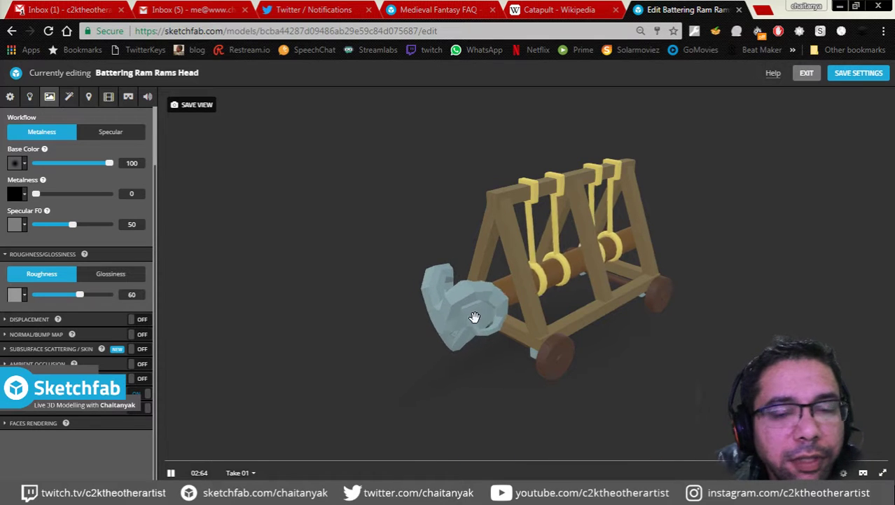
mouse_move(562, 331)
left_mouse_down()
mouse_move(526, 316)
mouse_move(548, 302)
mouse_move(627, 313)
mouse_move(552, 330)
left_mouse_up()
Step: Select the ram head material, pause the animation, and set its base colour to yellow #FFC516
left_click(469, 293)
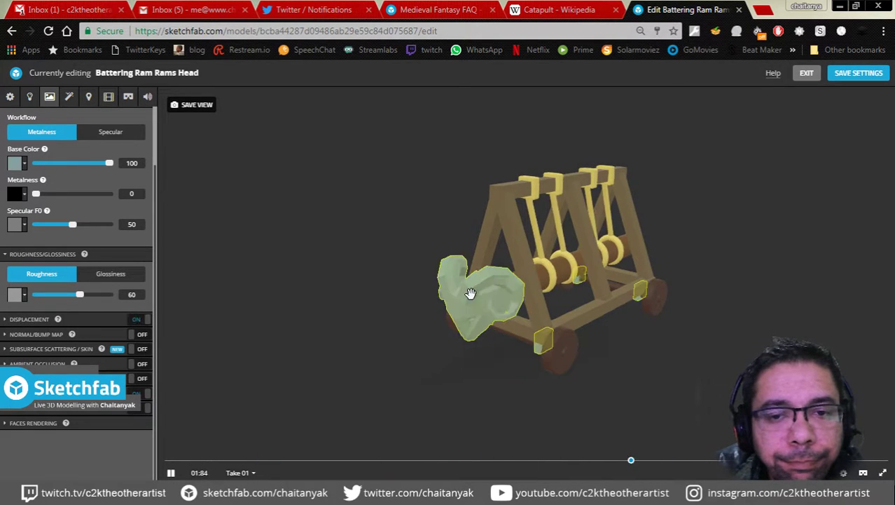
left_click(170, 472)
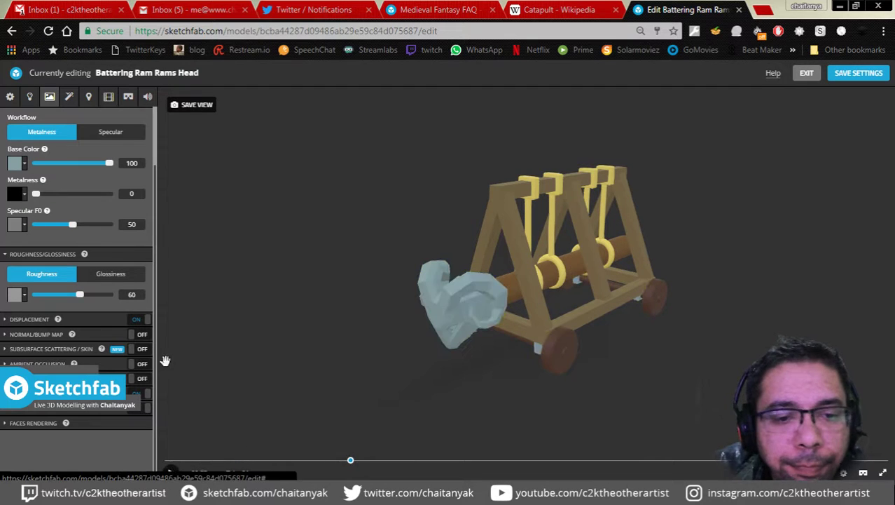
left_click(23, 167)
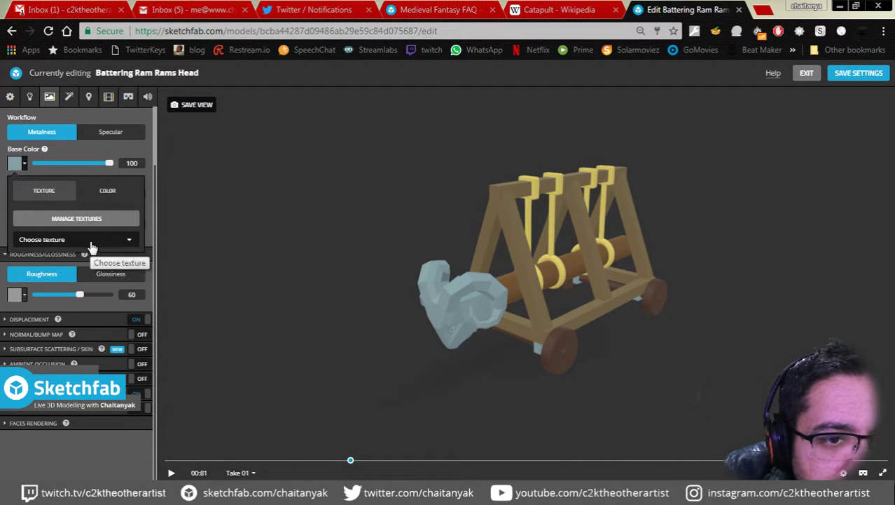
left_click(104, 192)
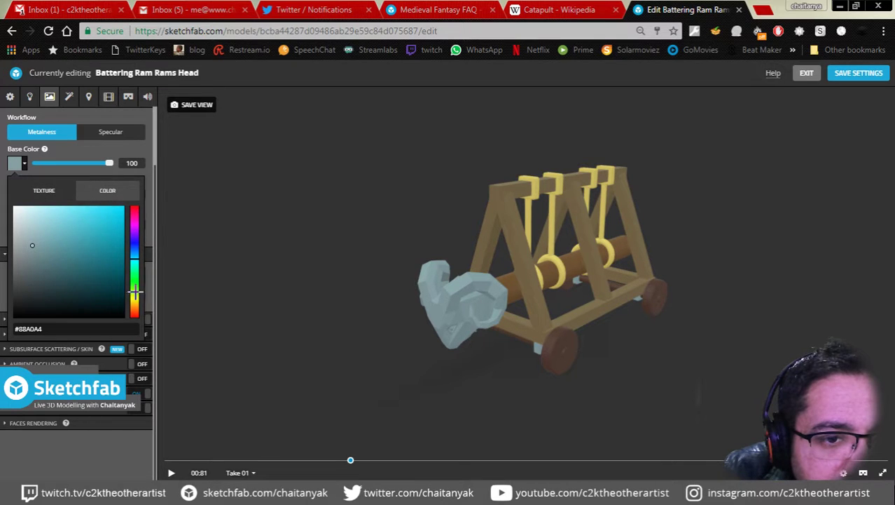
left_click_drag(135, 291, 135, 303)
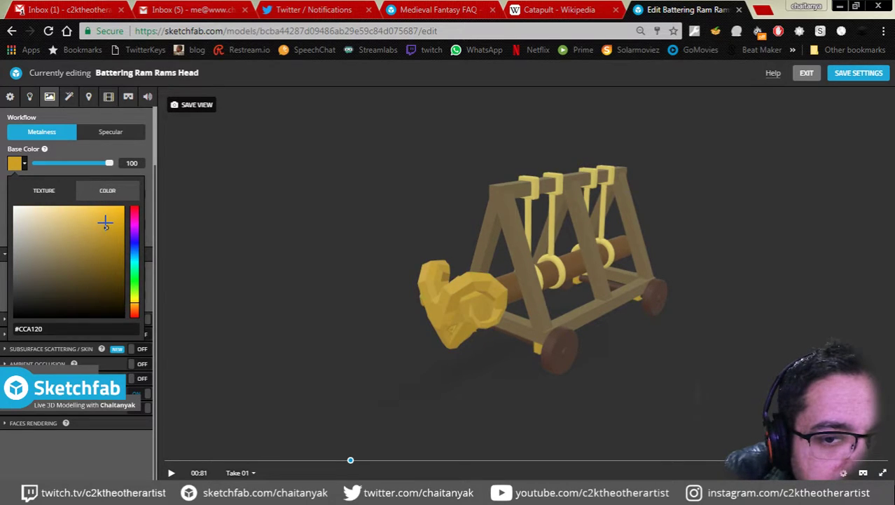
mouse_move(105, 220)
left_mouse_down()
mouse_move(107, 209)
mouse_move(82, 208)
left_mouse_up()
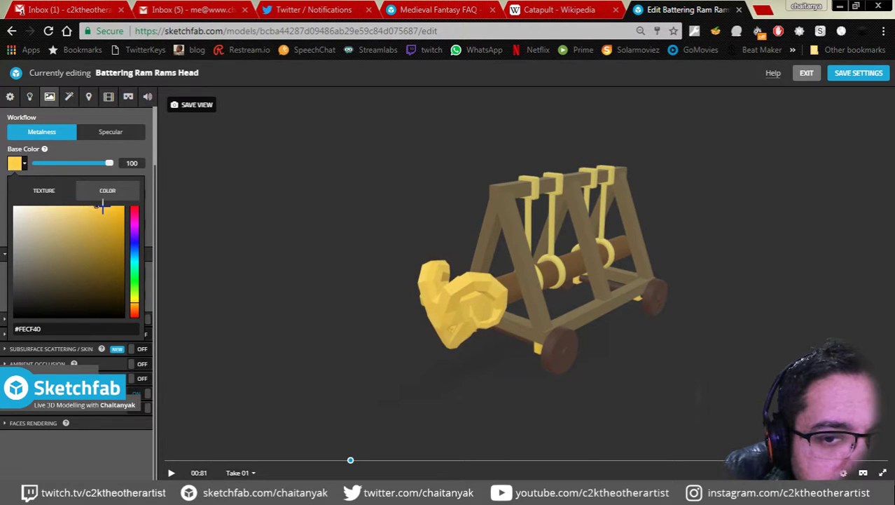
left_click_drag(113, 206, 114, 207)
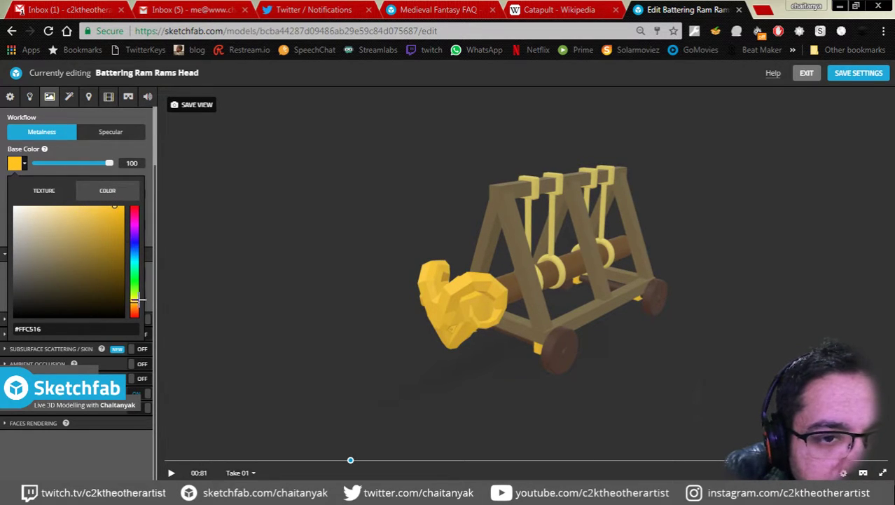
left_click(138, 175)
Step: Make the ram head fully metallic with roughness 14.1
left_click_drag(516, 374, 513, 353)
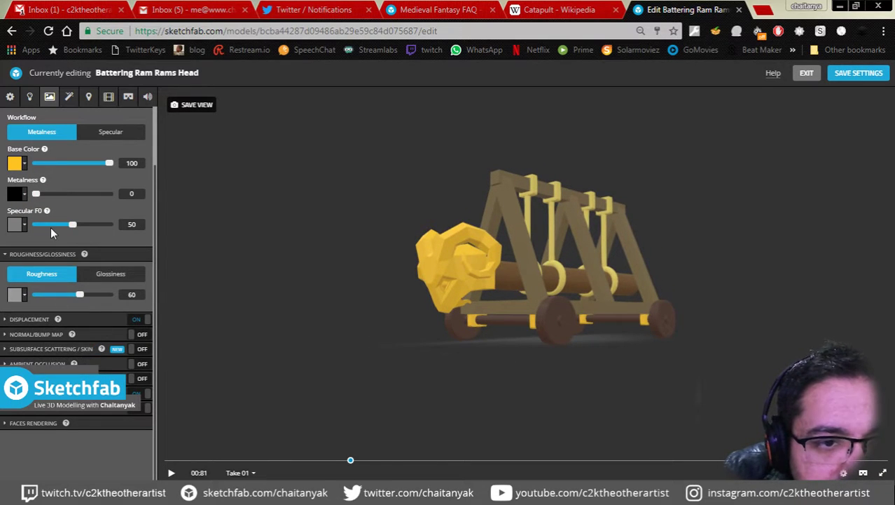
left_click_drag(89, 196, 147, 197)
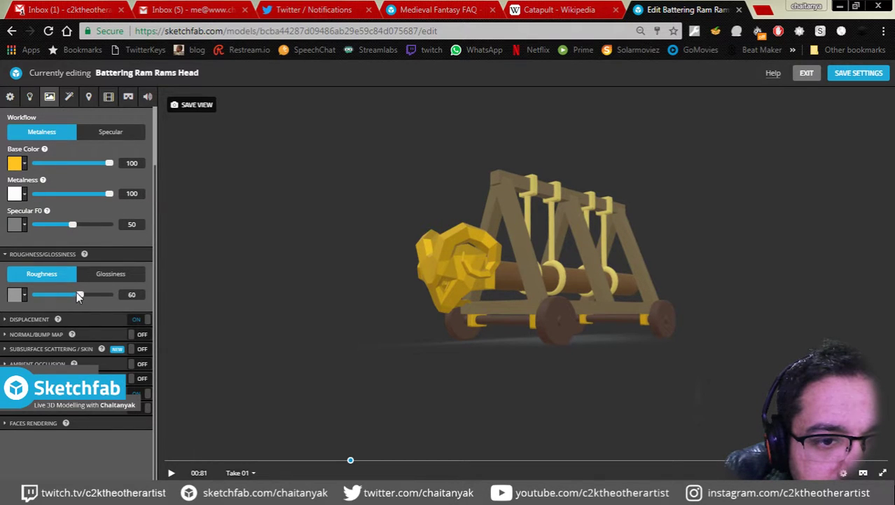
left_click_drag(57, 293, 44, 293)
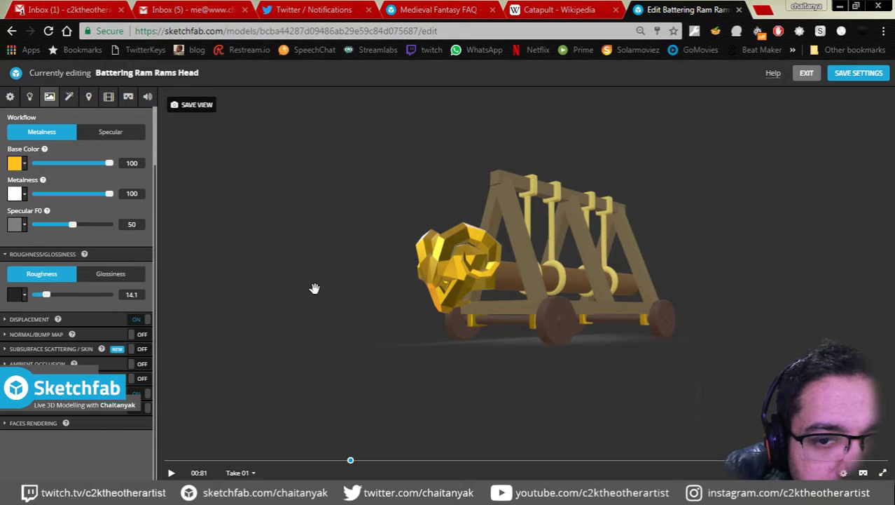
mouse_move(315, 288)
left_mouse_down()
mouse_move(312, 320)
mouse_move(338, 304)
mouse_move(387, 296)
mouse_move(392, 286)
mouse_move(373, 278)
mouse_move(313, 287)
left_mouse_up()
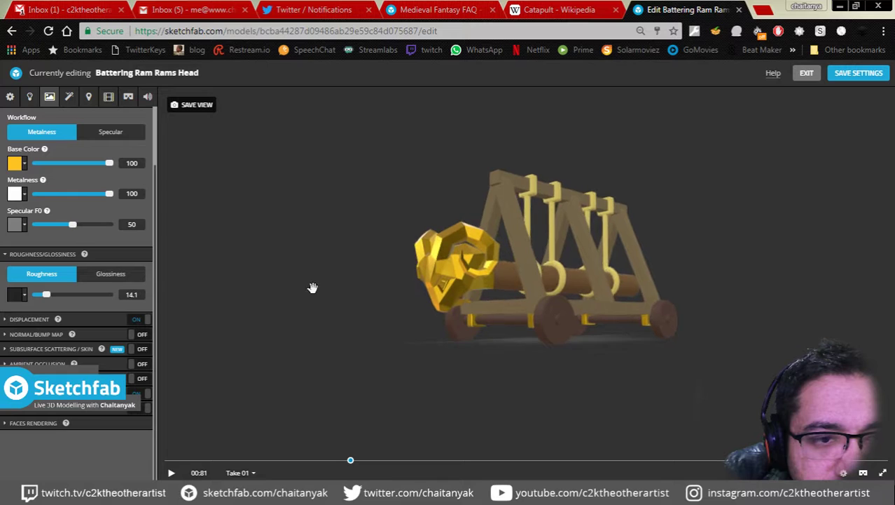
left_click(22, 196)
left_click(22, 196)
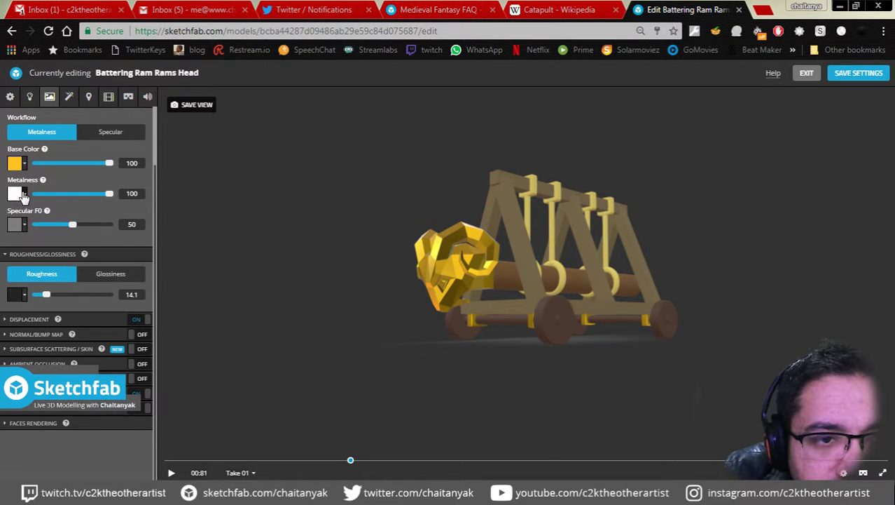
left_click(23, 196)
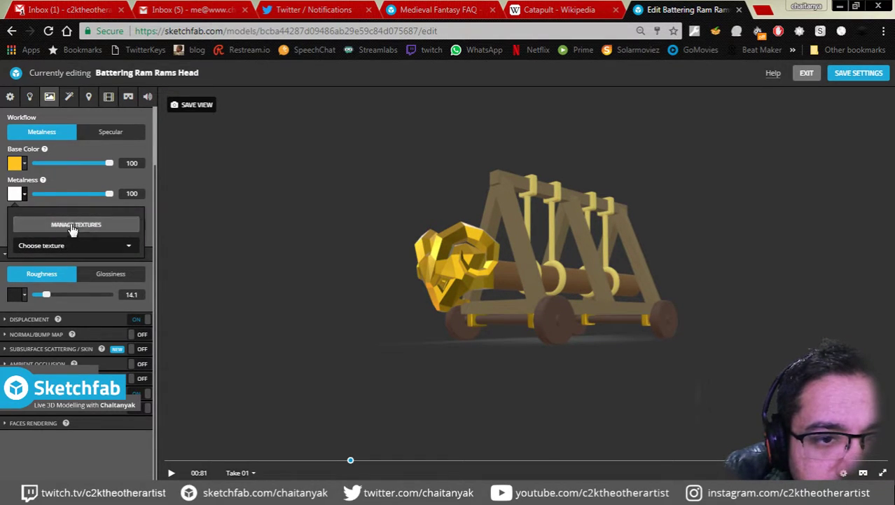
left_click(53, 183)
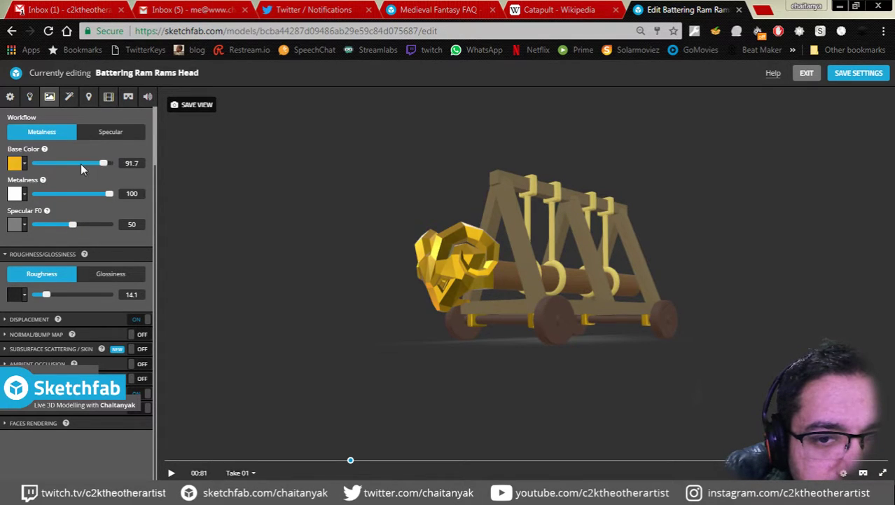
Step: Darken the ram head's base colour to 60.2 and raise specular F0 to 100
mouse_move(81, 164)
left_mouse_down()
mouse_move(54, 168)
mouse_move(171, 167)
left_mouse_up()
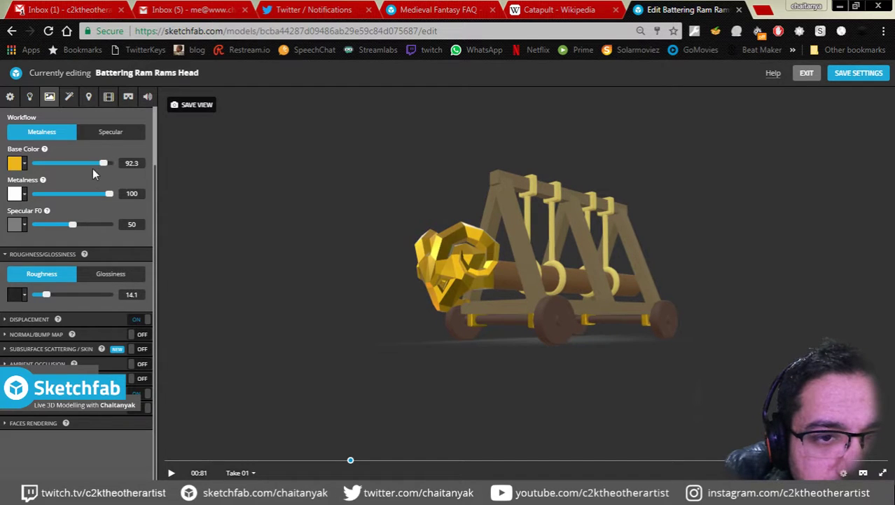
left_click_drag(93, 168, 81, 168)
left_click_drag(72, 223, 117, 225)
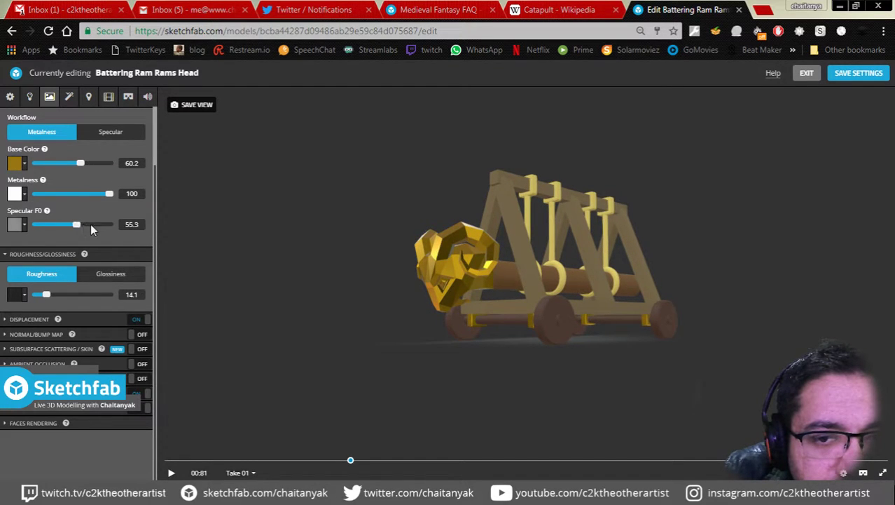
left_click_drag(358, 241, 364, 260)
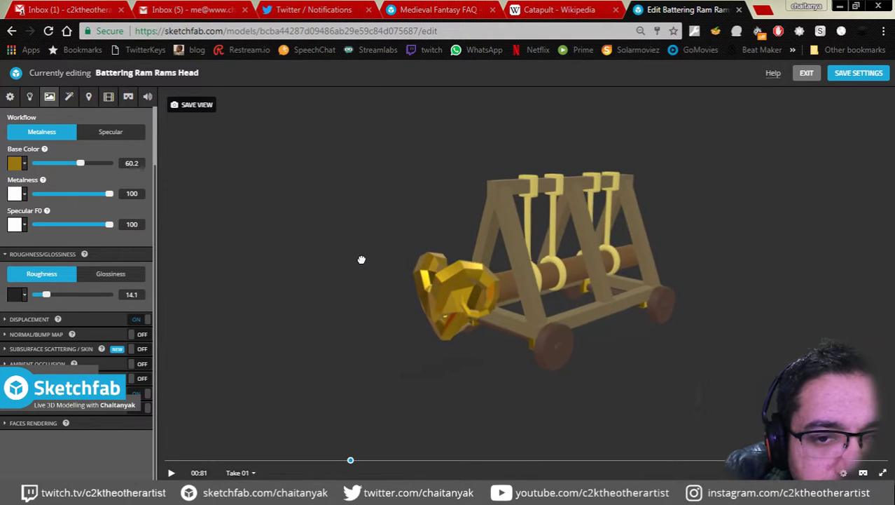
Step: Play the animation, inspect the metallic ram head from several angles, and save the settings
left_click(170, 472)
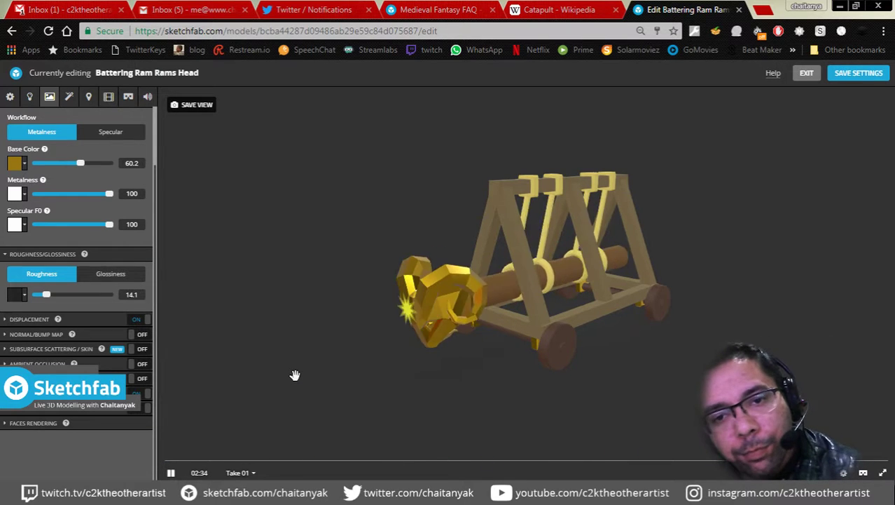
left_click_drag(339, 305, 378, 285)
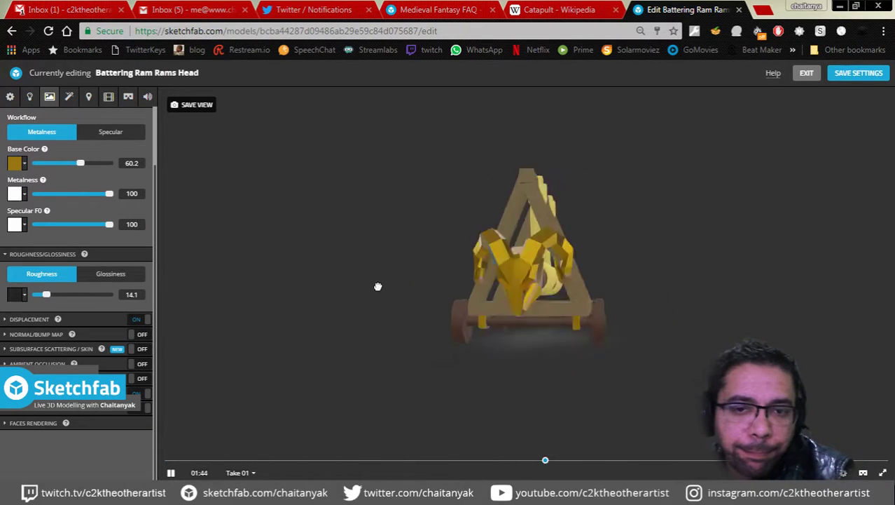
left_click_drag(644, 312, 595, 316)
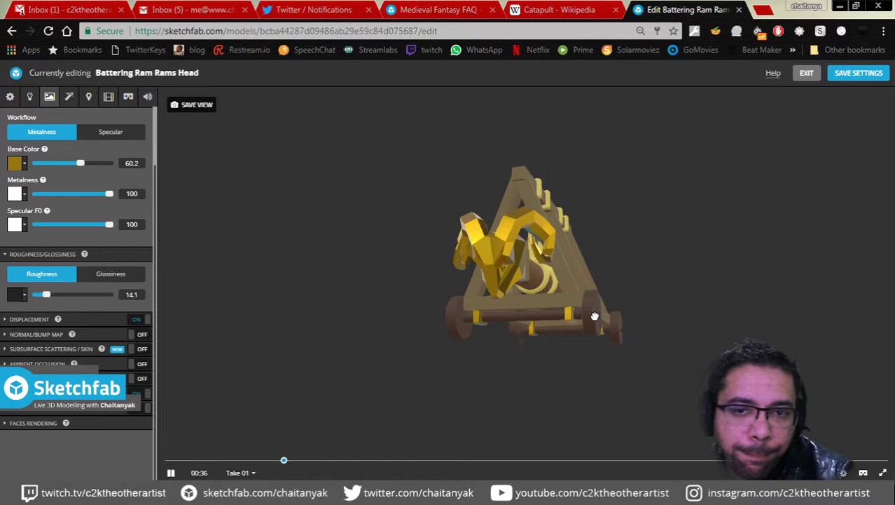
scroll(595, 316, "up", 2)
scroll(593, 310, "up", 1)
scroll(593, 308, "up", 2)
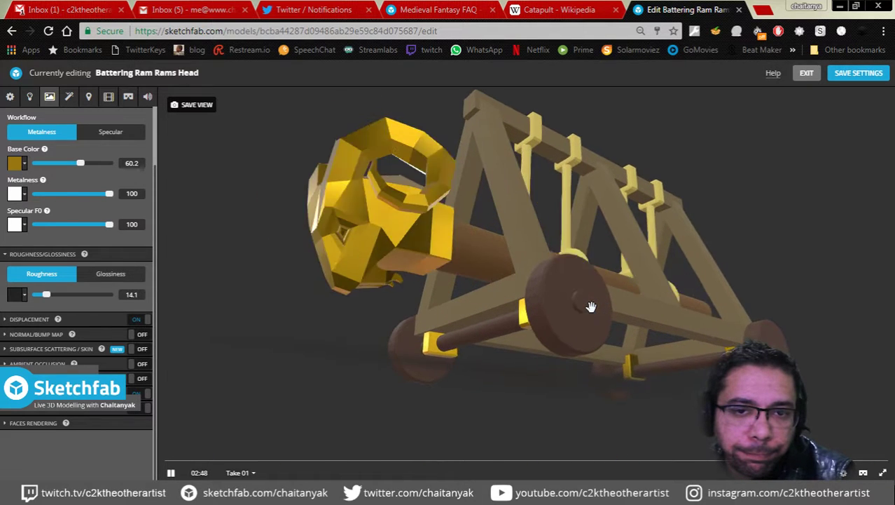
left_click_drag(591, 307, 594, 327)
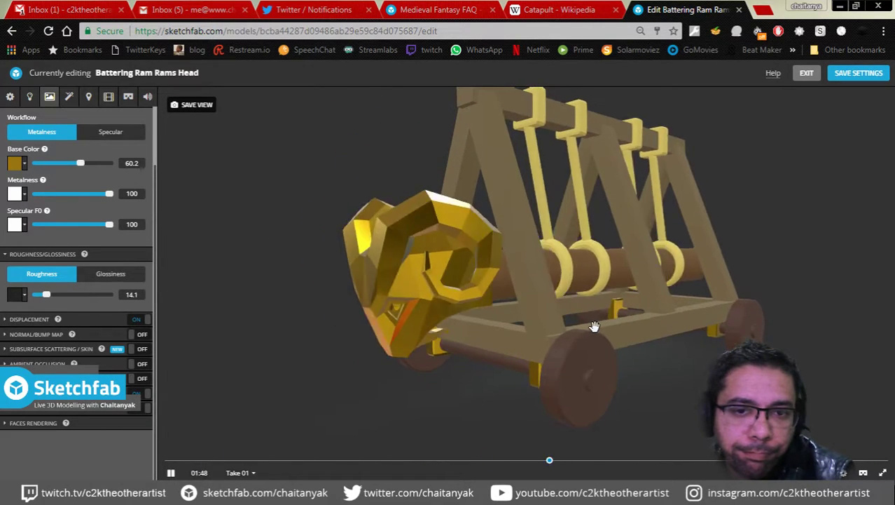
scroll(599, 316, "down", 3)
left_click(839, 77)
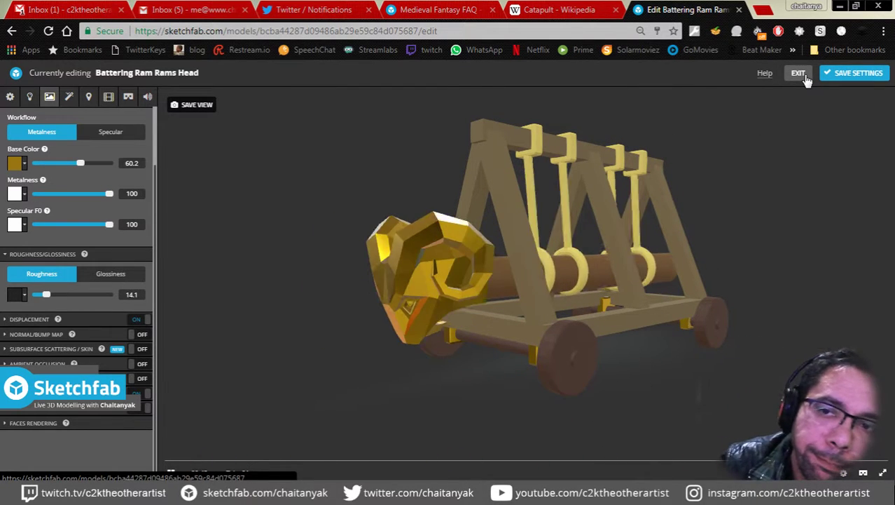
Step: Leave the editor, frame an angled three-quarter view, and save it as the thumbnail
left_click(806, 77)
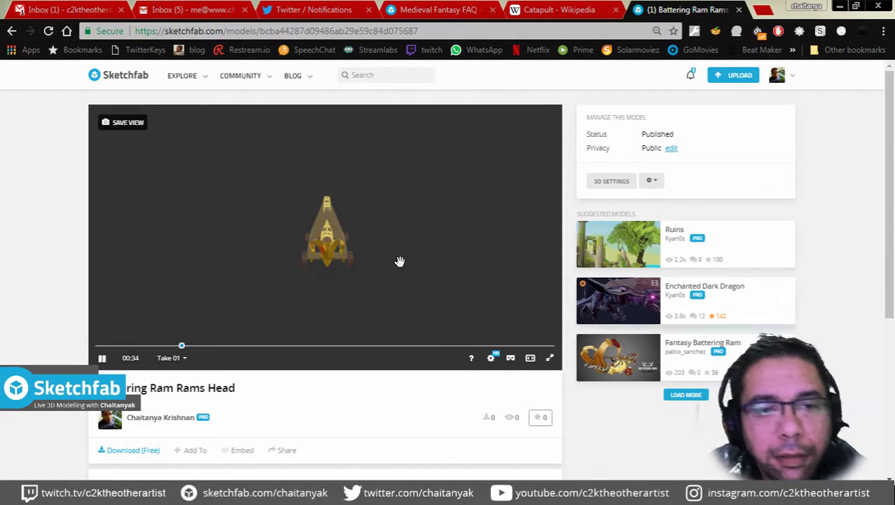
left_click_drag(400, 261, 363, 260)
scroll(363, 260, "up", 2)
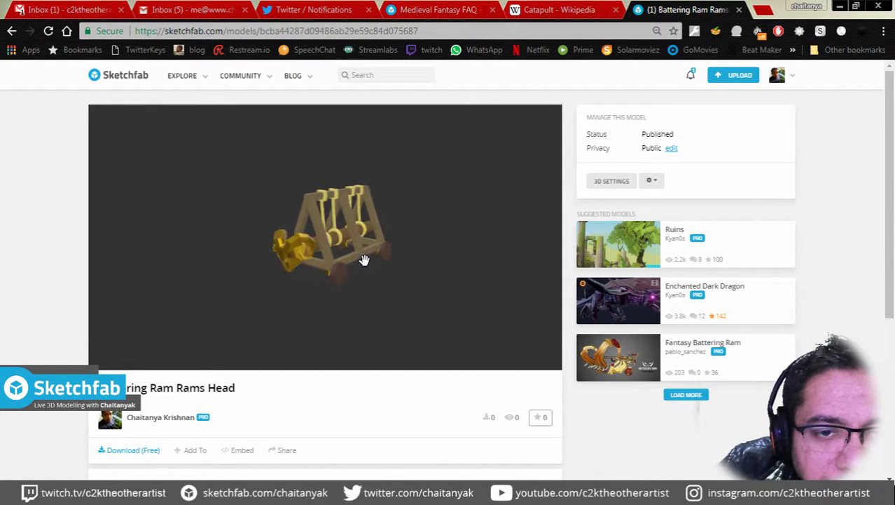
scroll(363, 260, "up", 4)
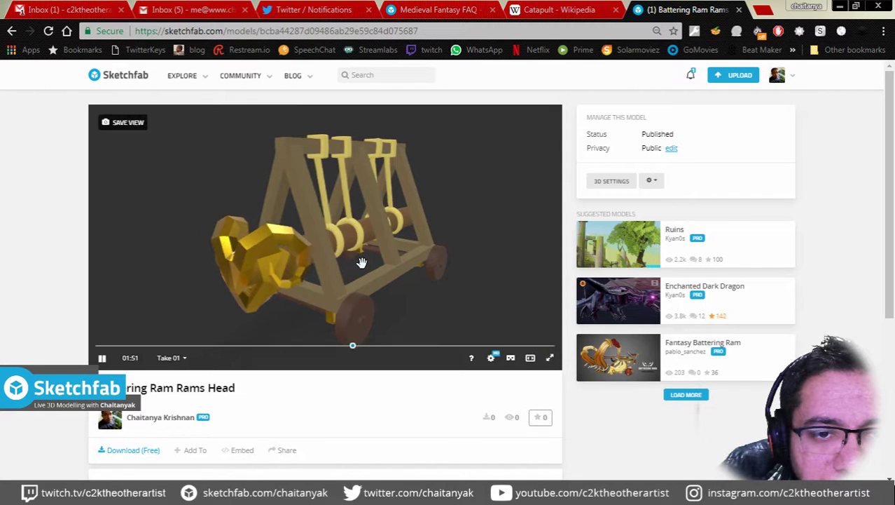
scroll(361, 260, "down", 3)
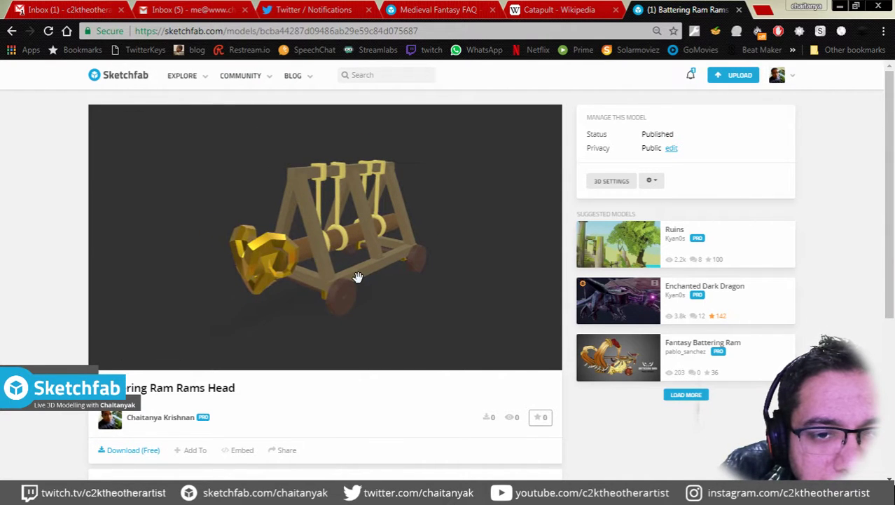
mouse_move(124, 122)
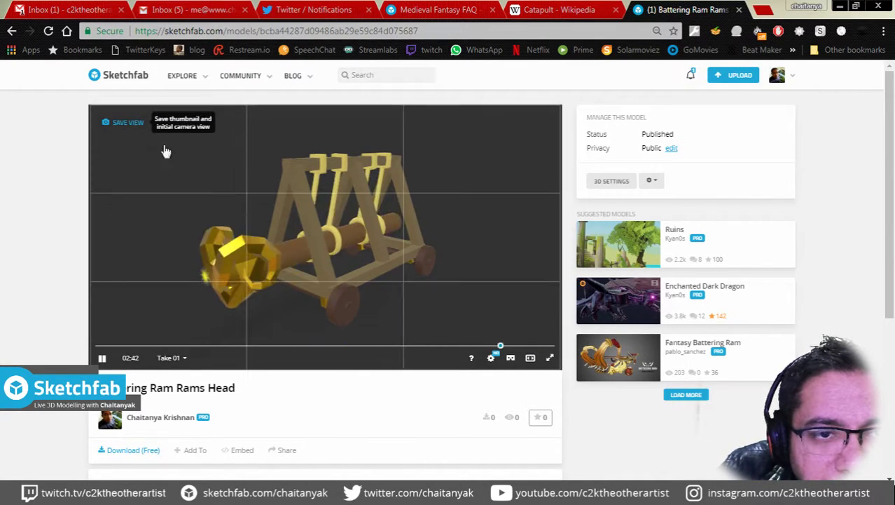
left_click(221, 180)
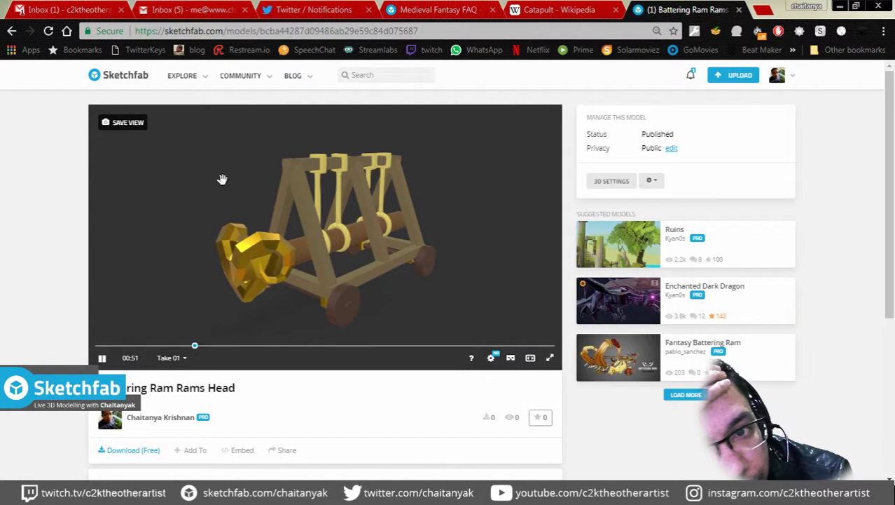
mouse_move(183, 75)
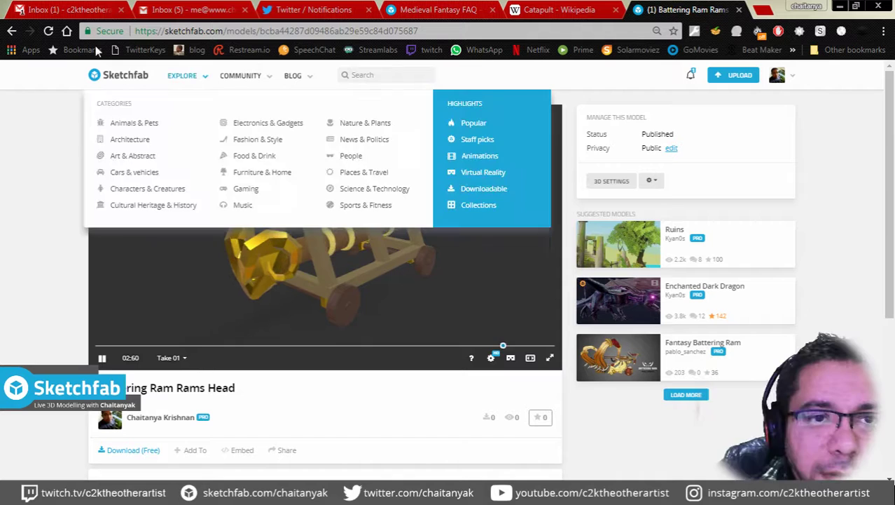
Step: Go to the account's profile page from the avatar menu
left_click(739, 124)
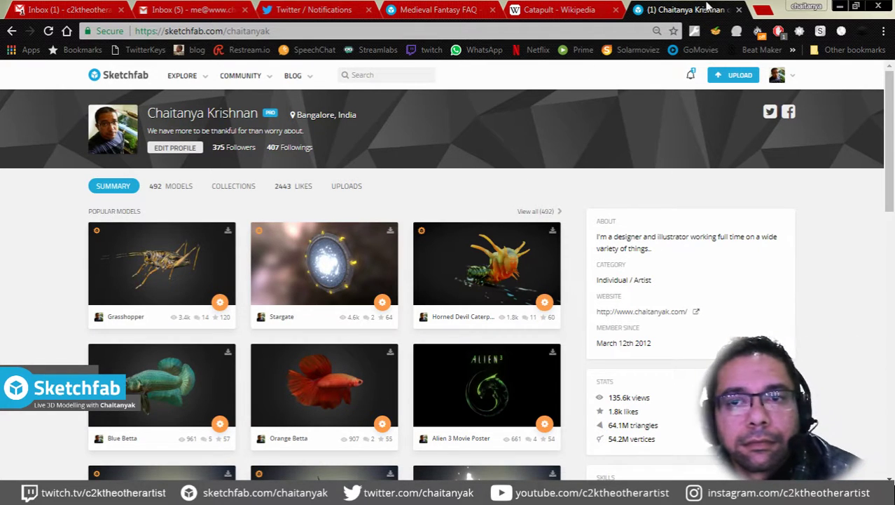
Step: Load the Streamlabs dashboard in a new tab, return to Sketchfab, and open another blank tab
key("ctrl+t")
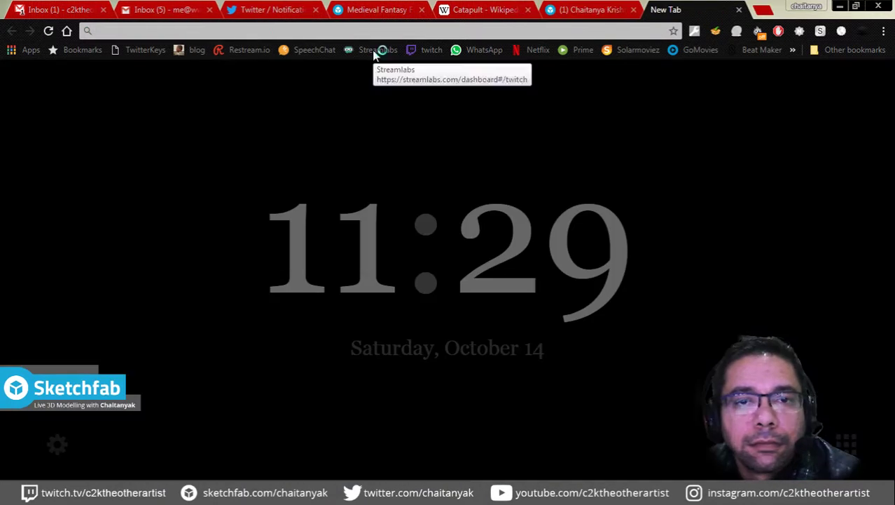
left_click(375, 50)
left_click(574, 17)
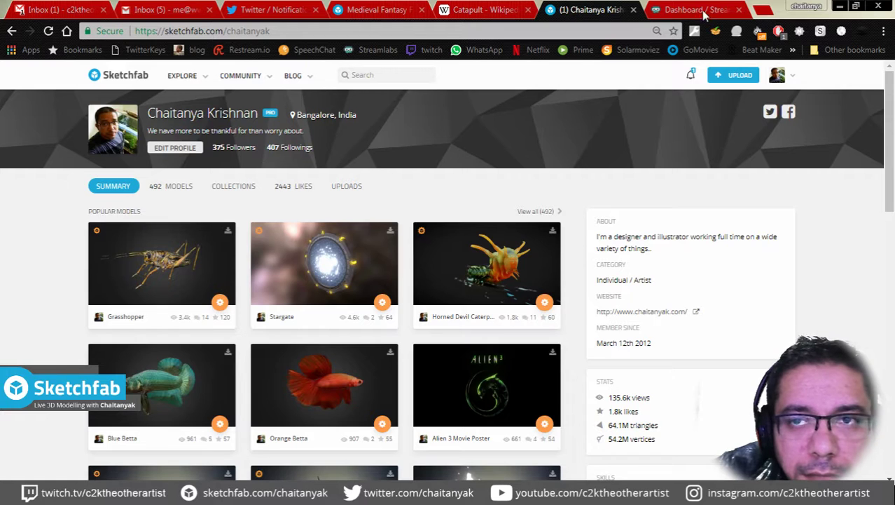
left_click(764, 10)
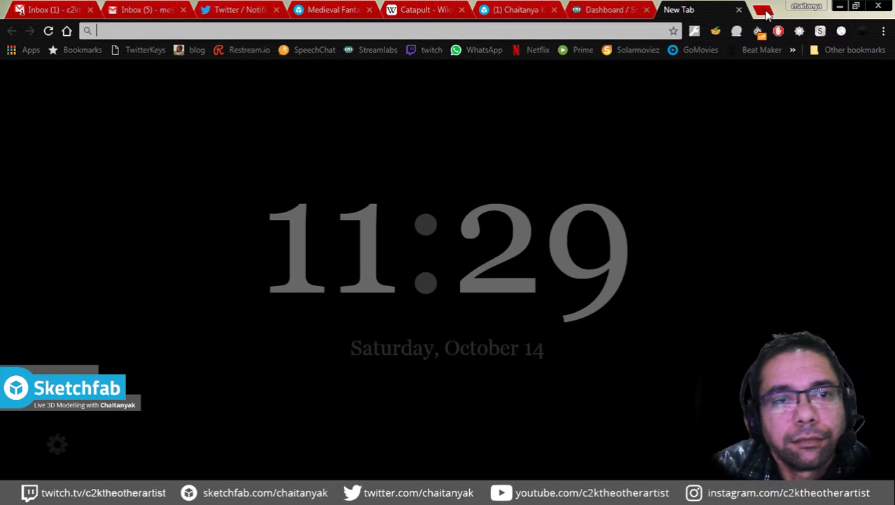
Step: Load twitch.tv/sketchfab, close that tab, and go back to the Sketchfab profile
type("twitch.tv/sketchfab")
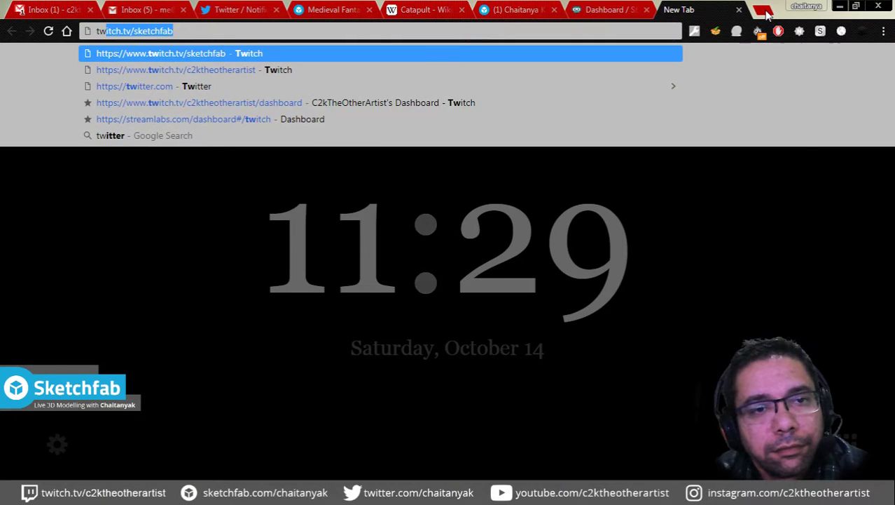
key("Return")
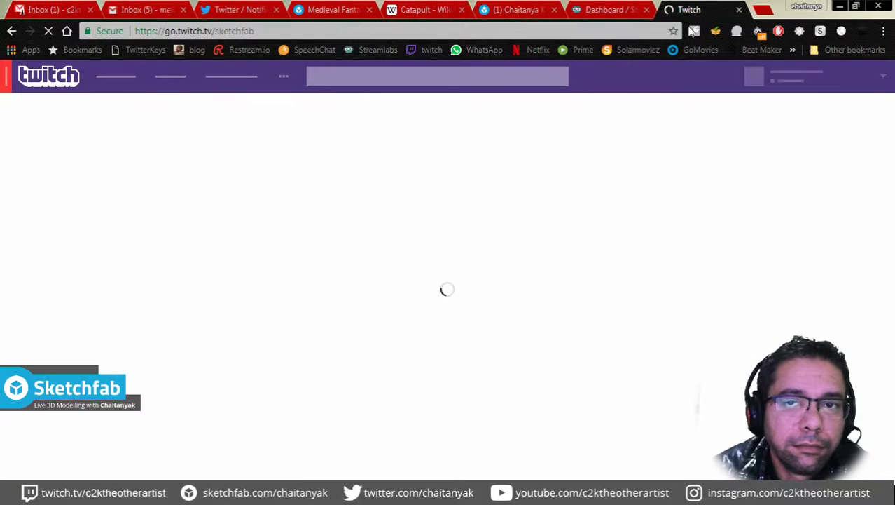
key("ctrl+w")
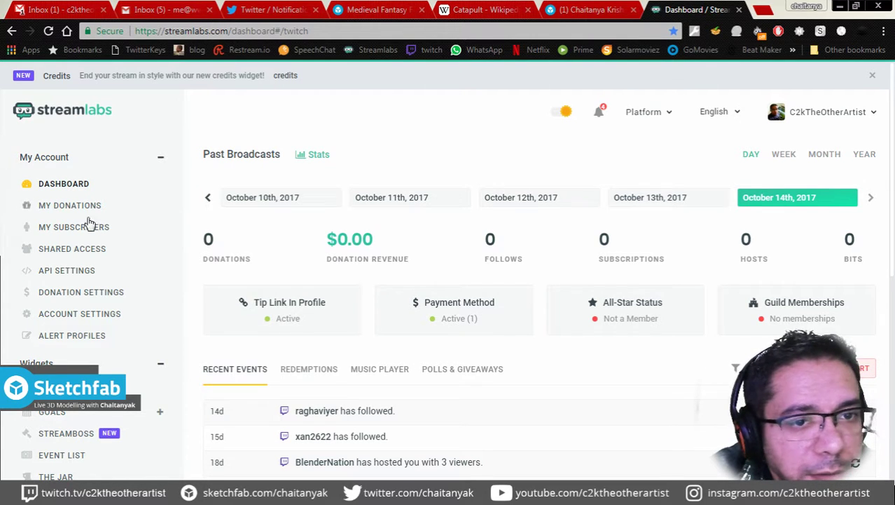
left_click(587, 11)
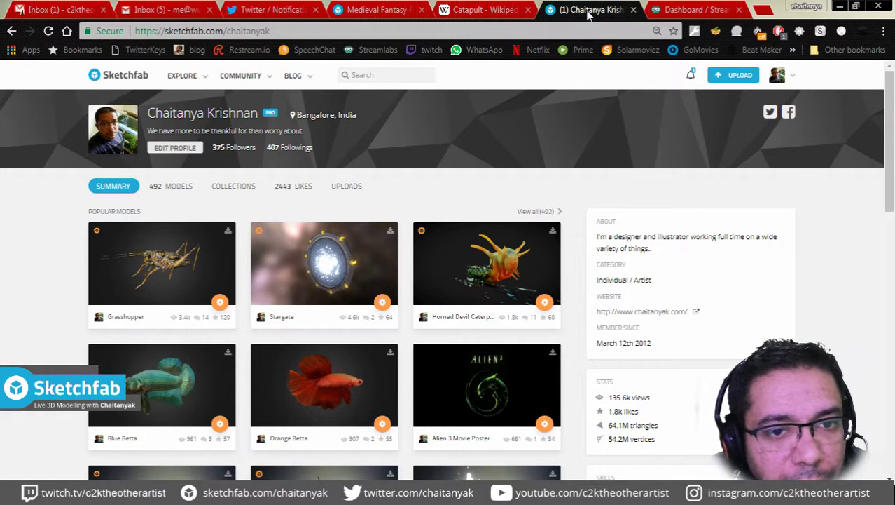
left_click(174, 261)
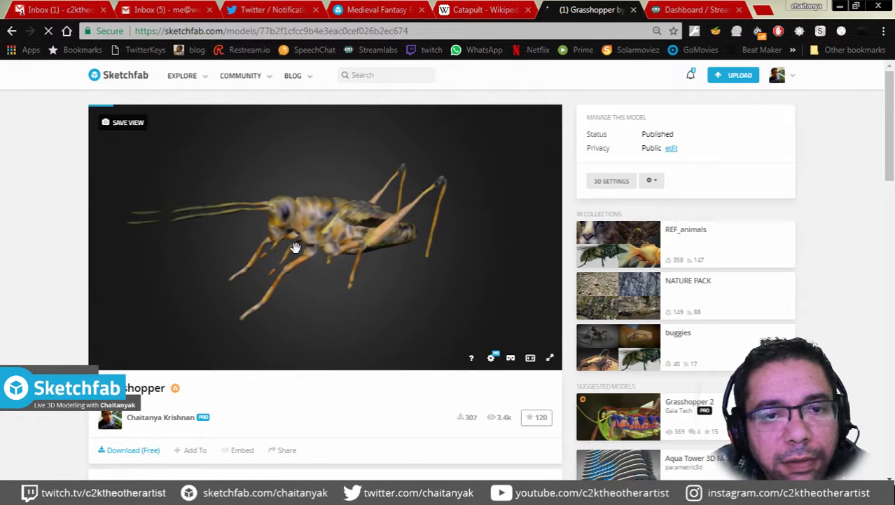
mouse_move(296, 247)
left_mouse_down()
mouse_move(418, 239)
mouse_move(239, 251)
mouse_move(363, 250)
mouse_move(387, 229)
mouse_move(462, 234)
mouse_move(400, 228)
mouse_move(307, 244)
mouse_move(359, 256)
mouse_move(346, 270)
left_mouse_up()
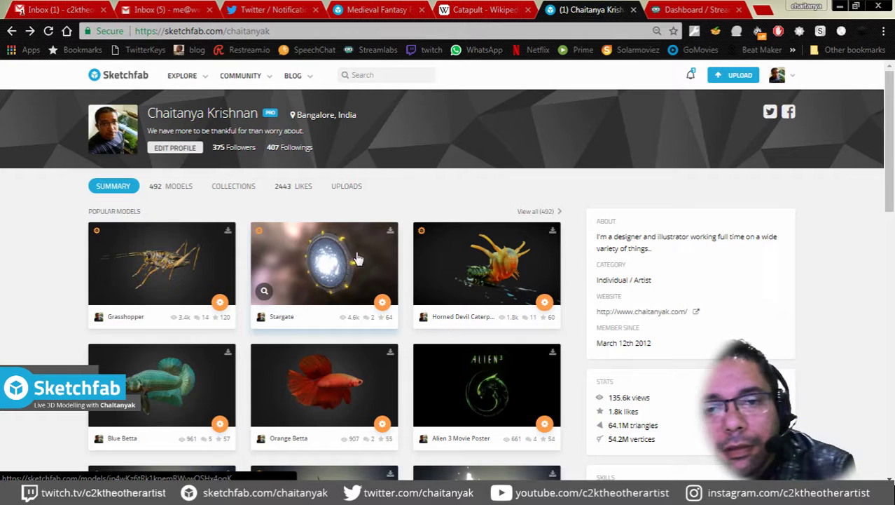
Step: Browse the profile's 492-model list, then switch to the Medieval Fantasy FAQ tab
left_click(171, 186)
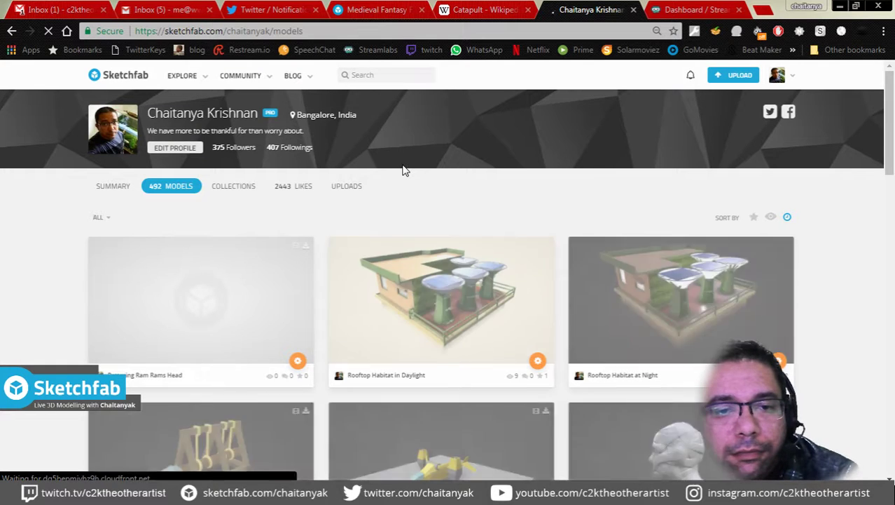
scroll(404, 170, "down", 1)
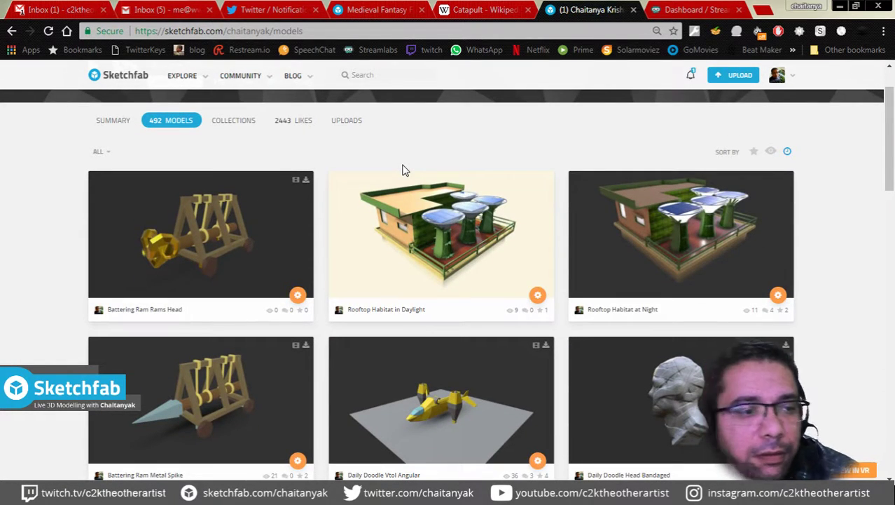
left_click(377, 10)
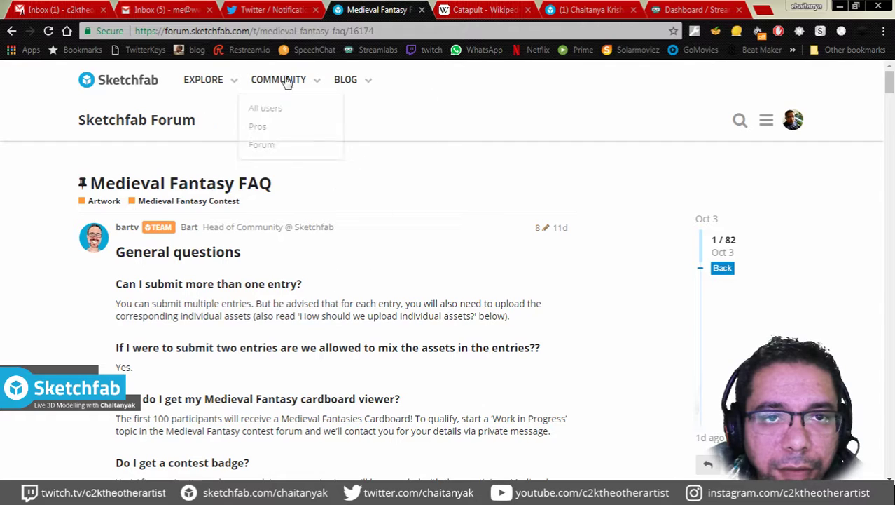
mouse_move(346, 80)
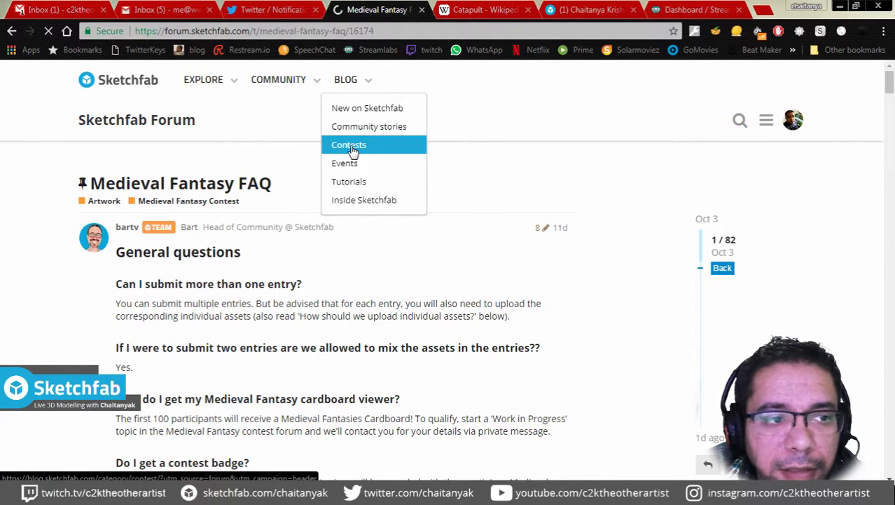
Step: Open the Real-time Design Challenge: Medieval Fantasy post from the blog's Contests section
left_click(352, 151)
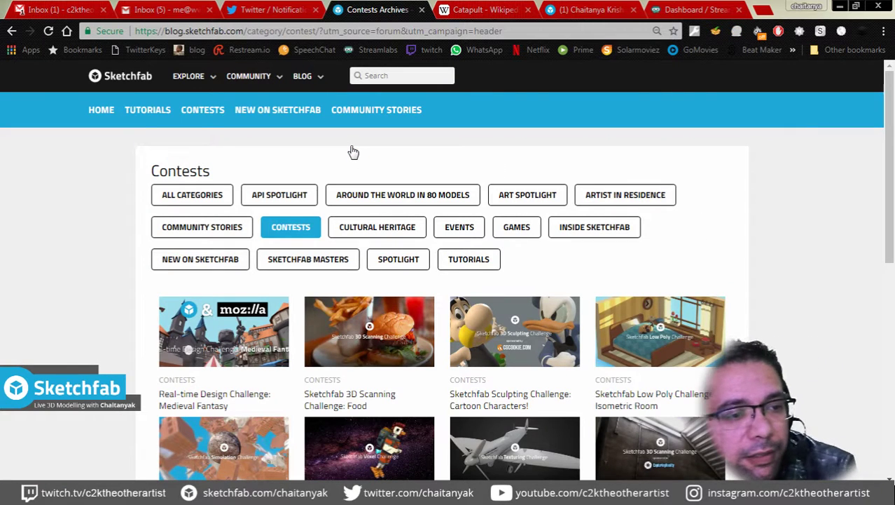
left_click(247, 329)
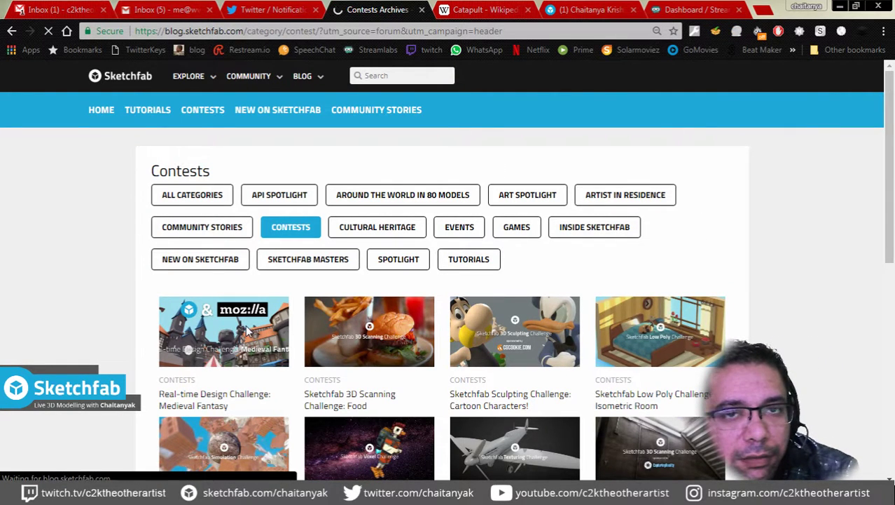
left_click(591, 11)
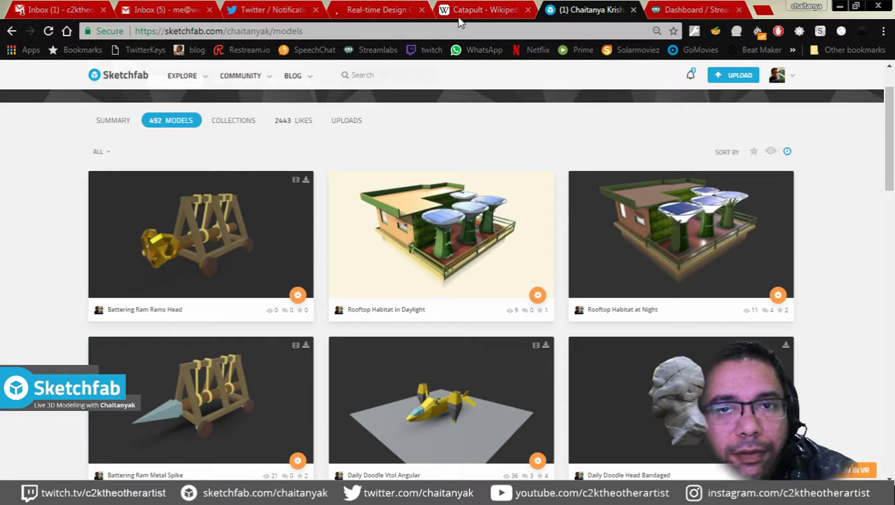
left_click(381, 11)
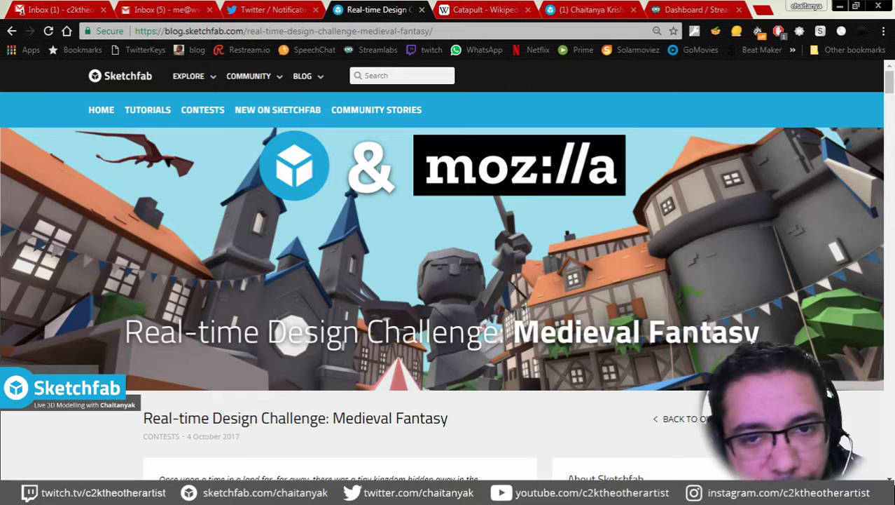
Step: Scroll down the challenge post to review its task and VR prizes
scroll(483, 387, "down", 4)
scroll(483, 388, "down", 3)
scroll(483, 387, "down", 1)
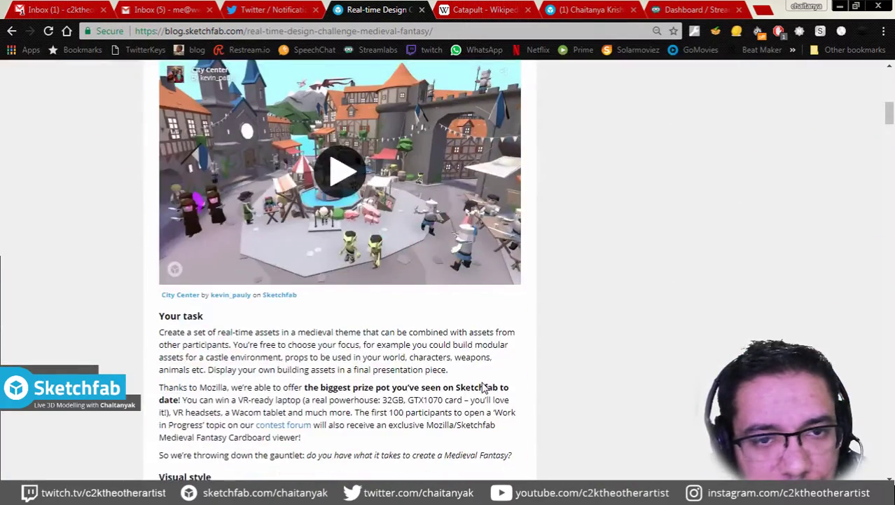
scroll(482, 388, "down", 5)
scroll(482, 388, "down", 1)
scroll(482, 387, "down", 4)
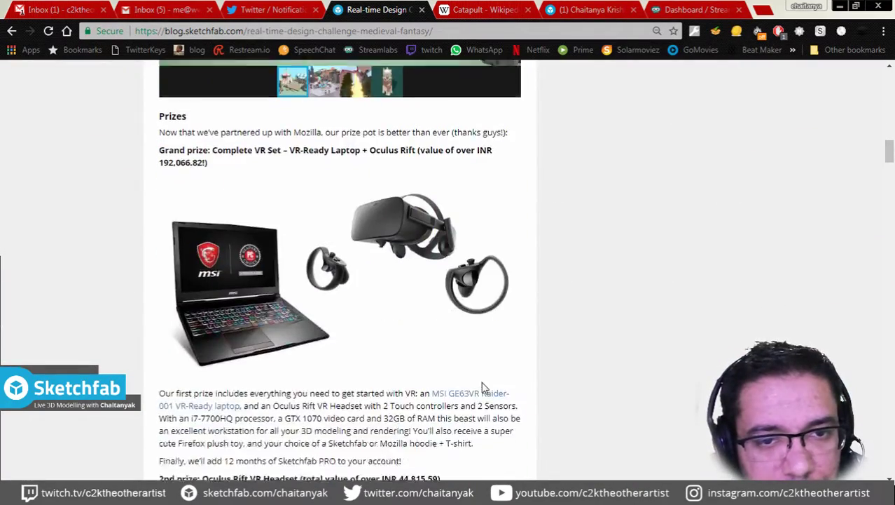
scroll(482, 387, "down", 1)
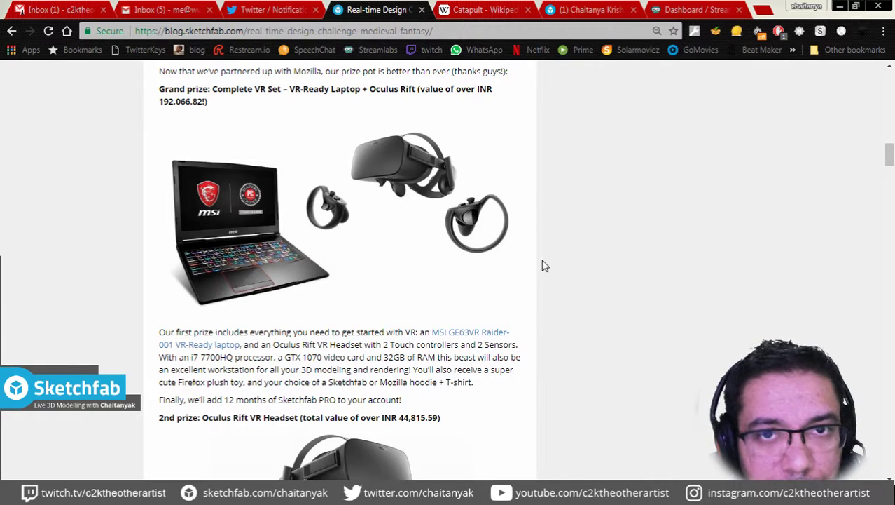
Step: Go back to the uploaded models list and open 3D settings for Battering Ram Metal Spike
left_click(422, 10)
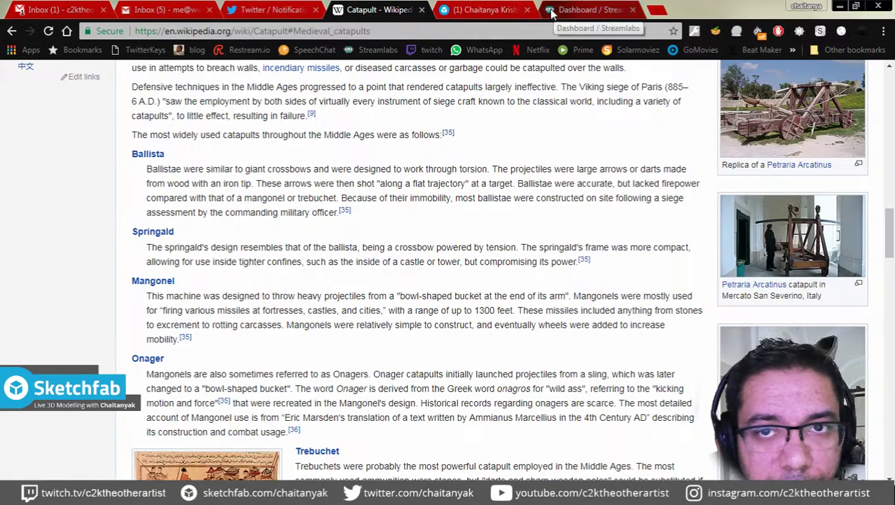
left_click(462, 13)
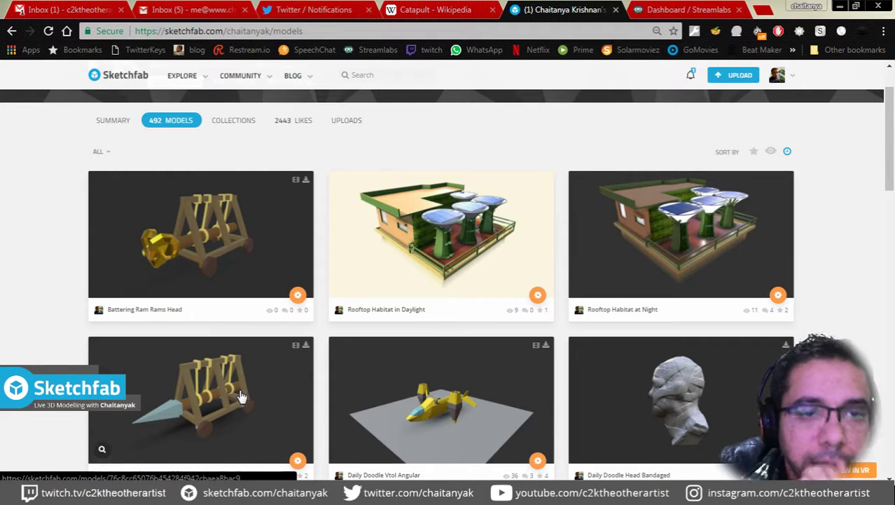
mouse_move(201, 399)
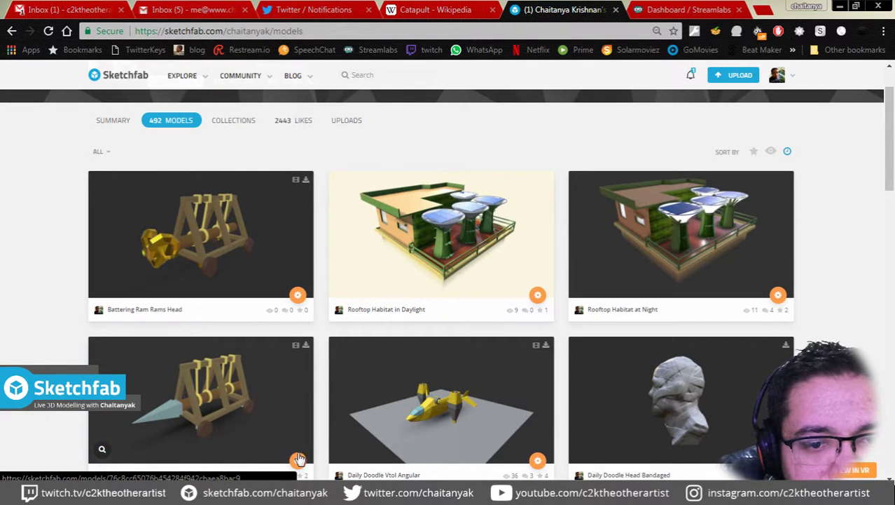
left_click(298, 459)
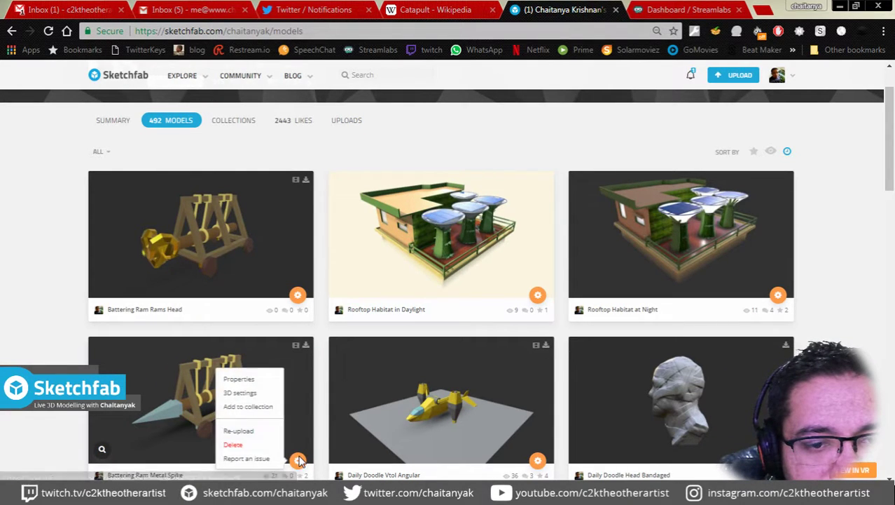
left_click(248, 397)
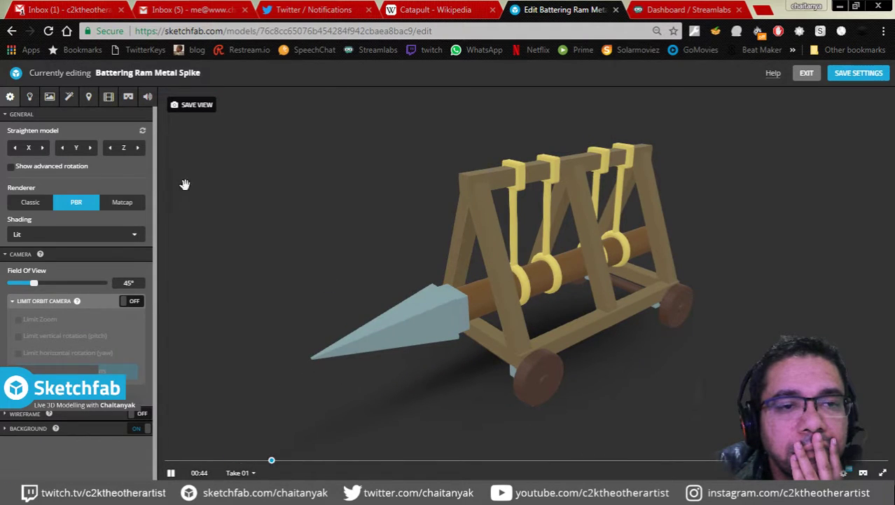
Step: Select the 'metal' material, set Metalness to 100, and lower its roughness
left_click(47, 97)
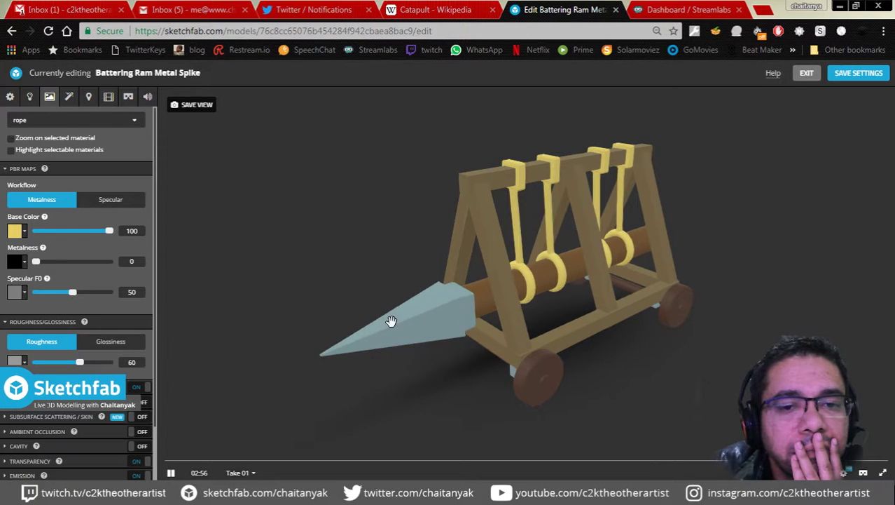
left_click(390, 335)
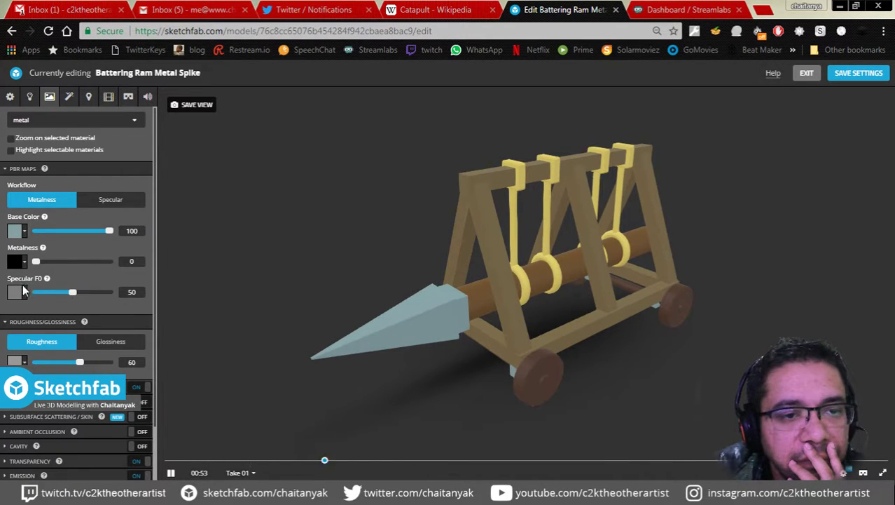
left_click_drag(36, 261, 109, 261)
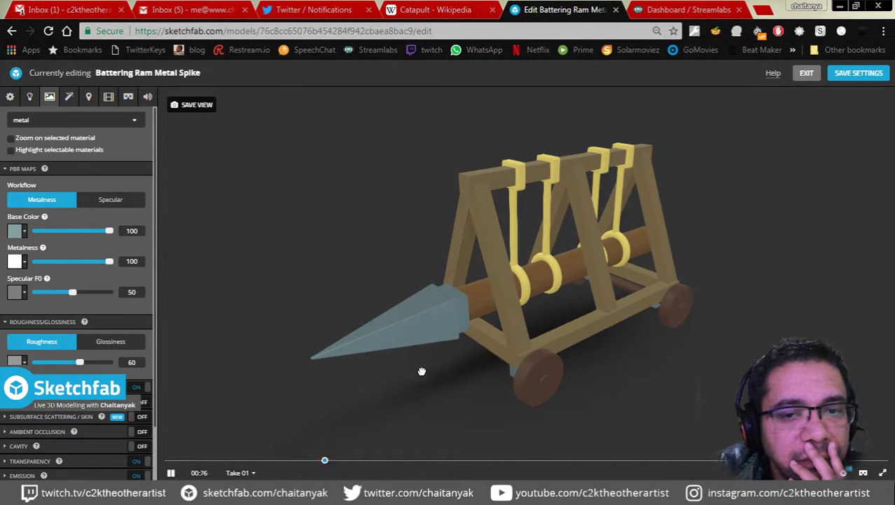
mouse_move(79, 362)
left_mouse_down()
mouse_move(43, 362)
mouse_move(56, 362)
left_mouse_up()
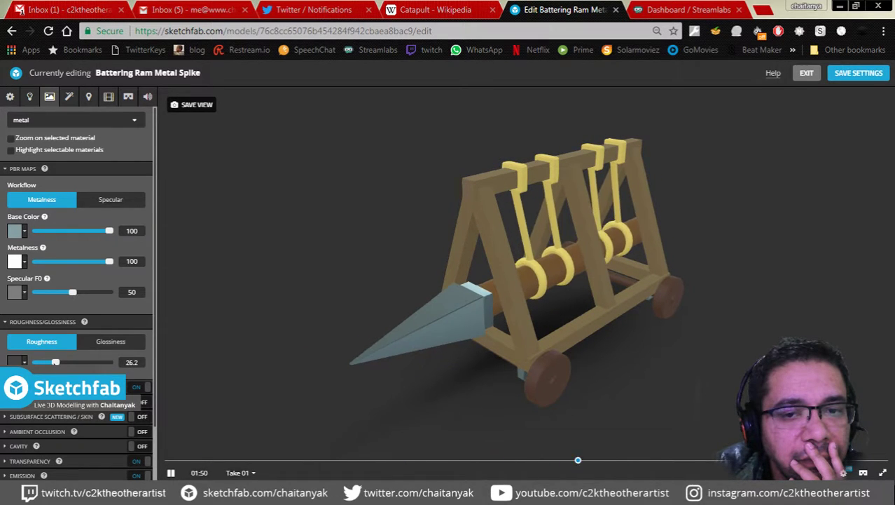
Step: Fine-tune the metal roughness down to about 7.4, save, and try to exit the editor
left_click_drag(410, 423, 475, 420)
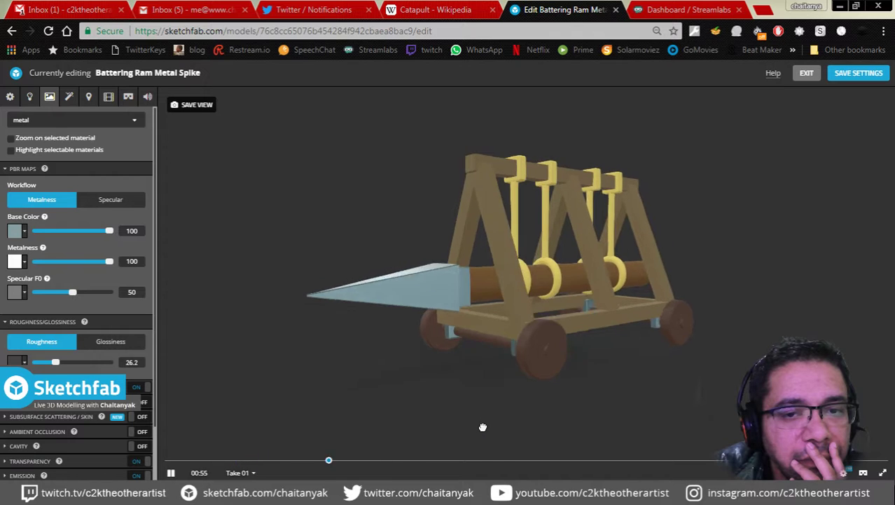
left_click(844, 73)
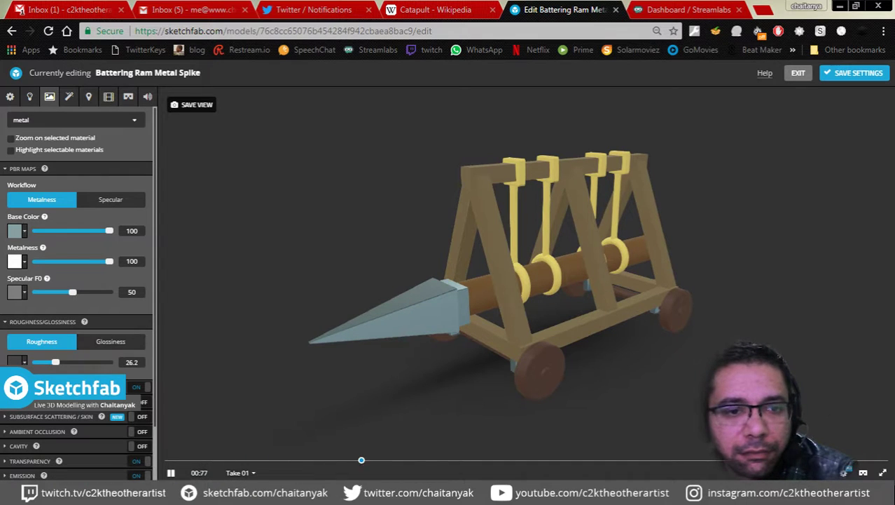
left_click_drag(55, 362, 41, 361)
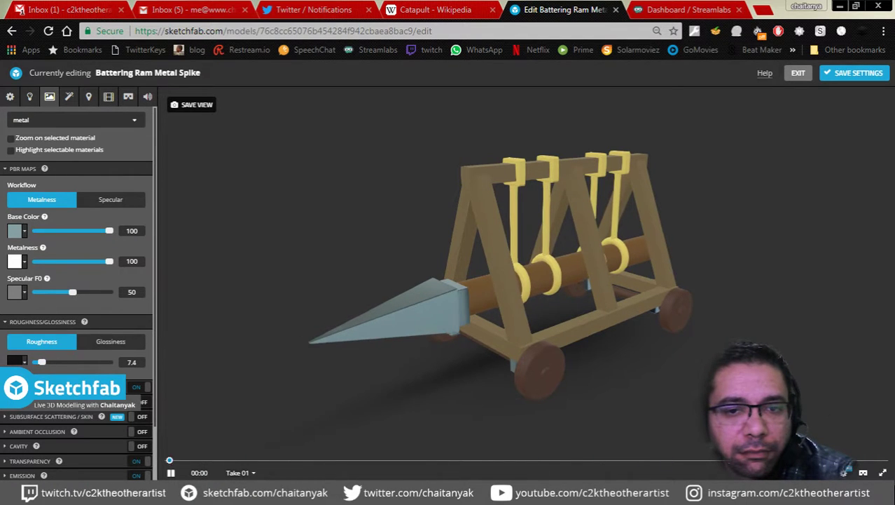
left_click(807, 73)
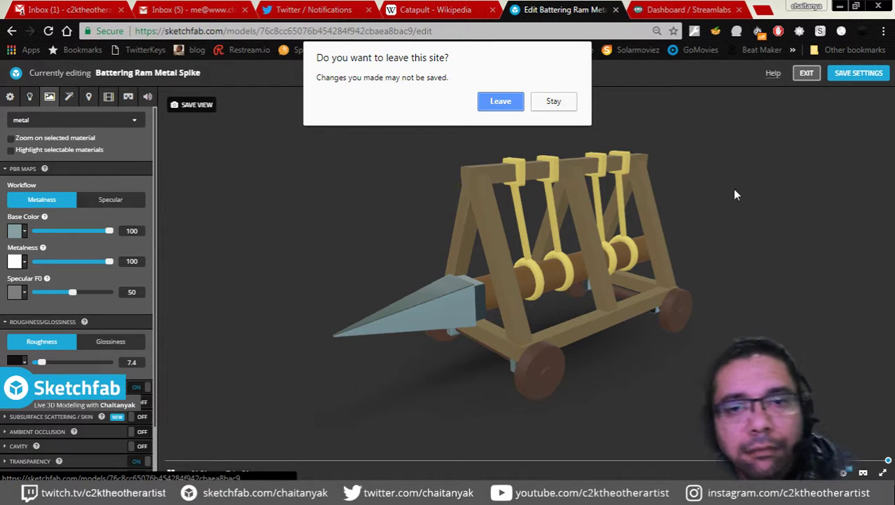
Step: Stay on the editor, save the material settings, exit, inspect the model, and close its tab
left_click(536, 105)
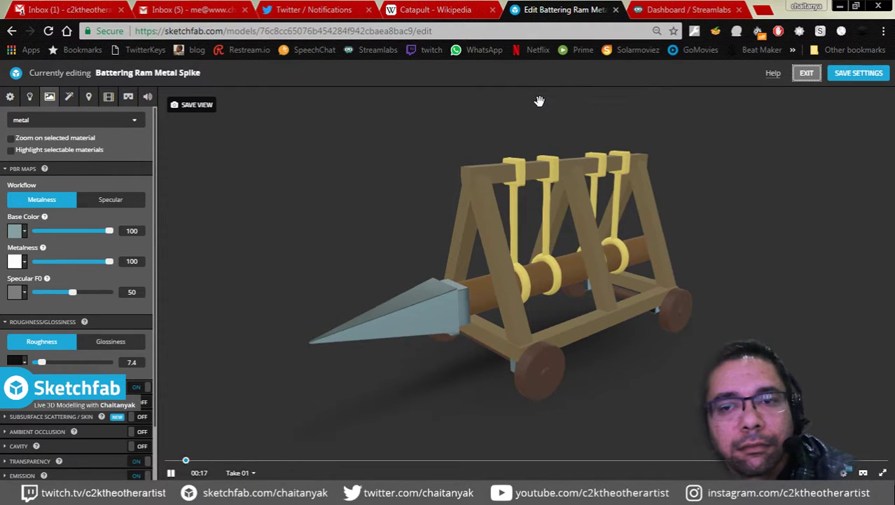
left_click(858, 73)
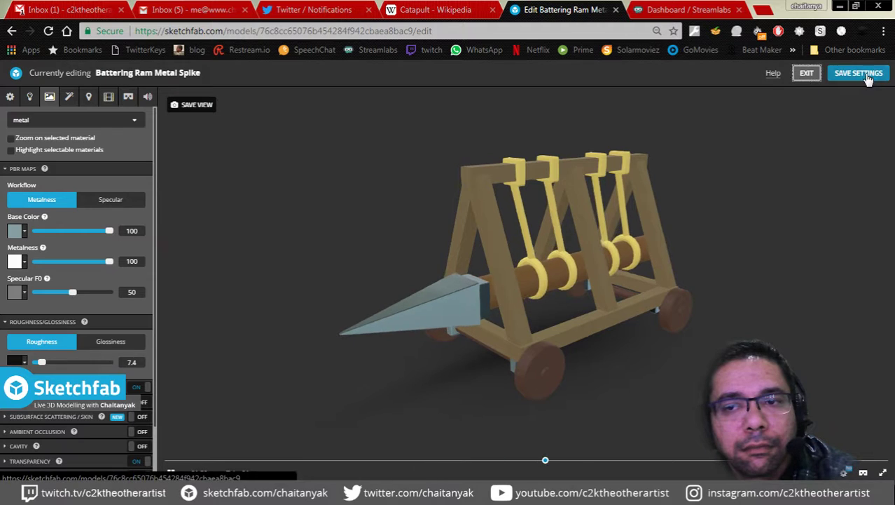
left_click(803, 76)
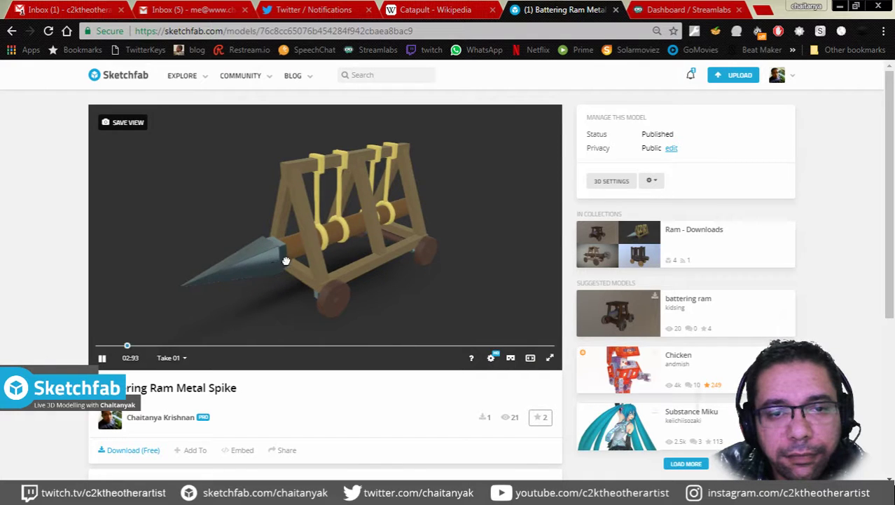
mouse_move(286, 260)
left_mouse_down()
mouse_move(356, 256)
mouse_move(413, 232)
mouse_move(394, 254)
left_mouse_up()
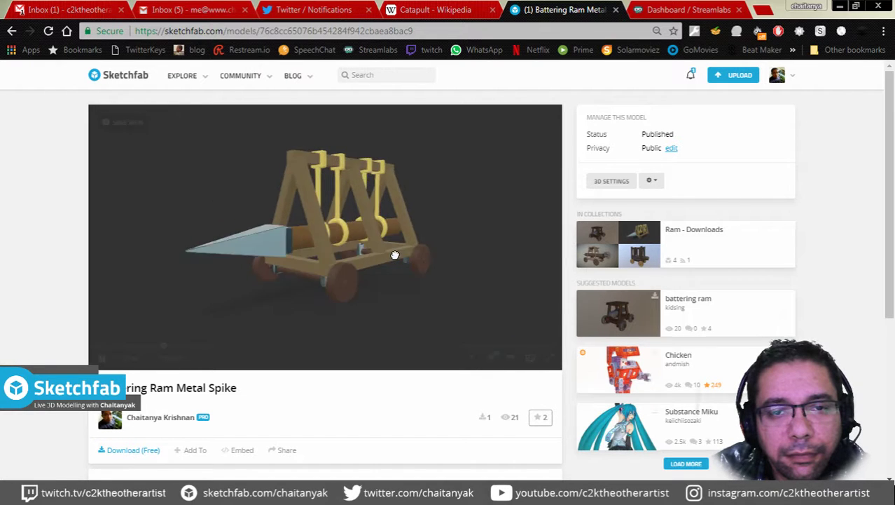
left_click(616, 10)
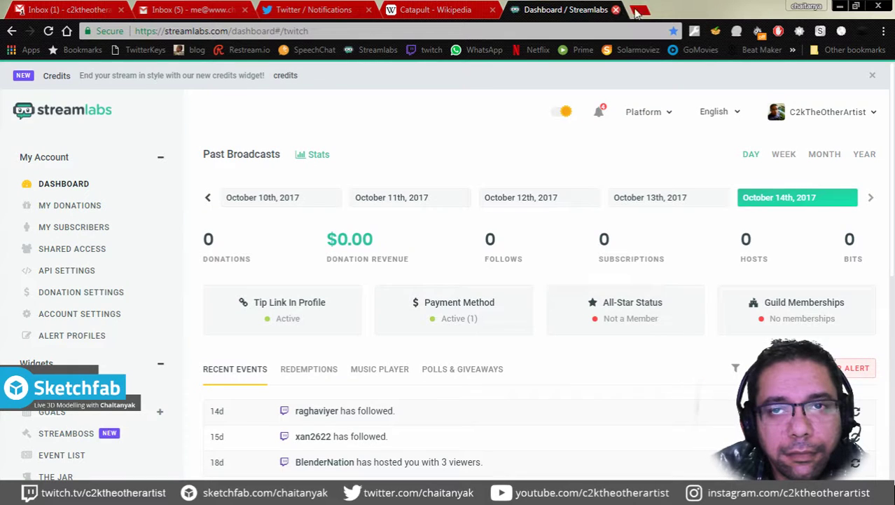
Step: In a new tab, fill the address bar with the YouTube channel address from the 'youtube.com' suggestion
left_click(644, 10)
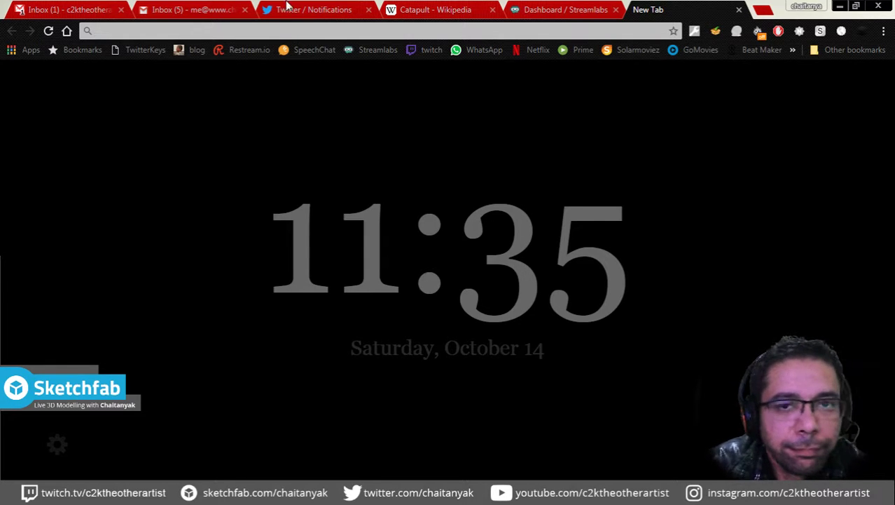
left_click(648, 28)
type("youtube.com")
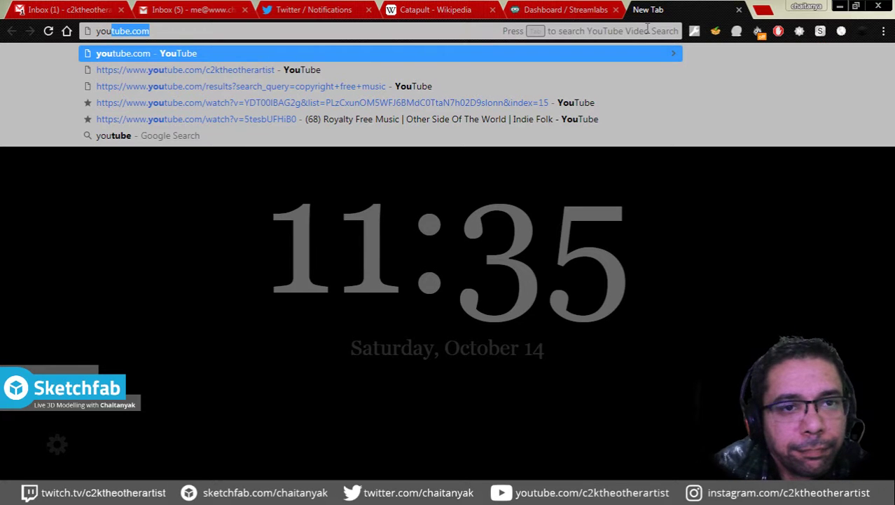
key("Down")
key("ctrl+a")
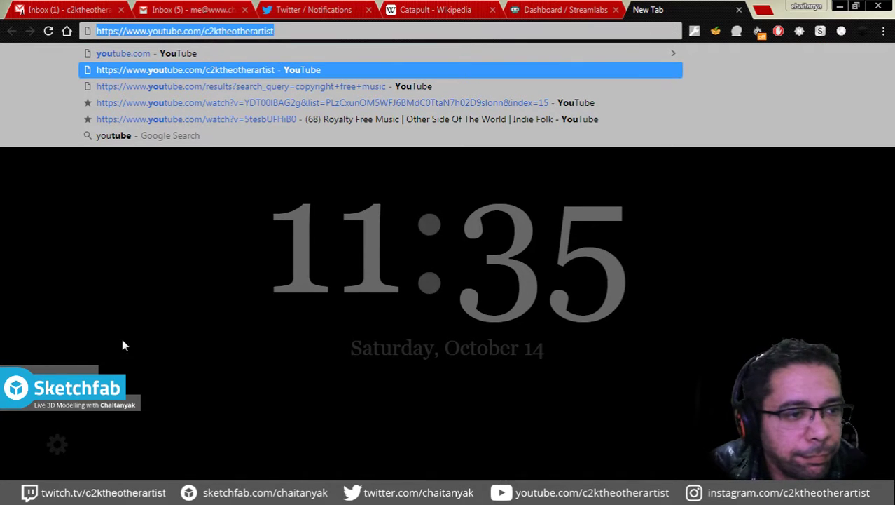
key("Escape")
key("alt+Tab")
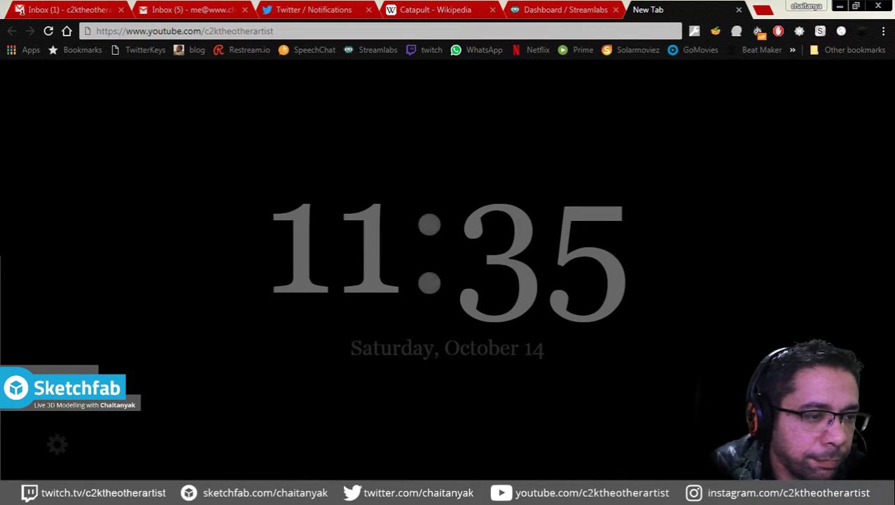